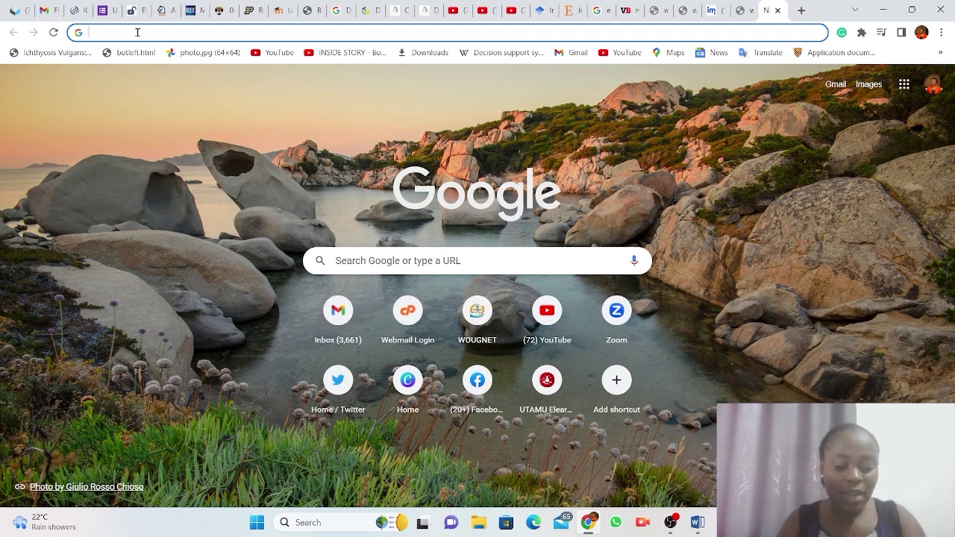
Search Google for 'canva.com sign up' and open the 'Creating and logging in to your Canva account' article.
{"action": "type", "text": "CA"}
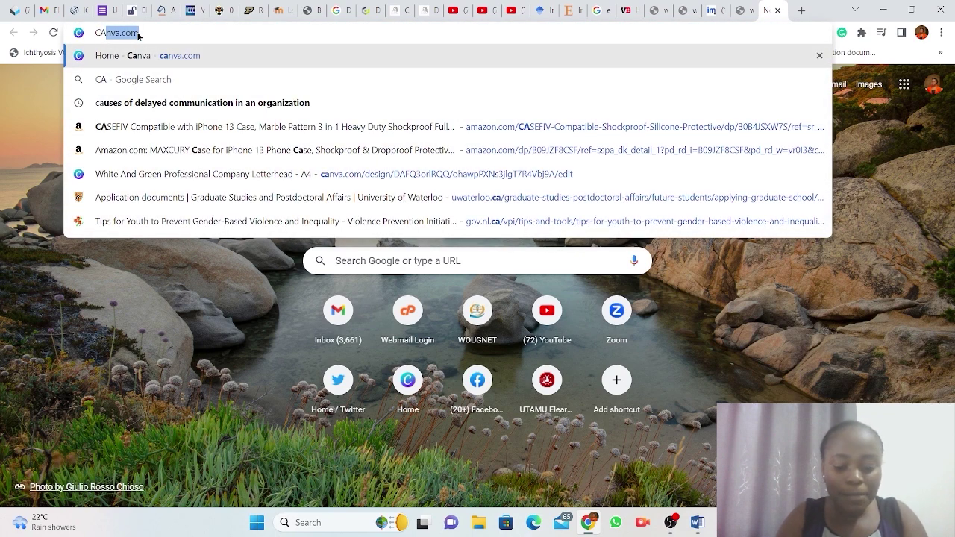
{"action": "key", "text": "BackSpace"}
{"action": "key", "text": "BackSpace"}
{"action": "key", "text": "BackSpace"}
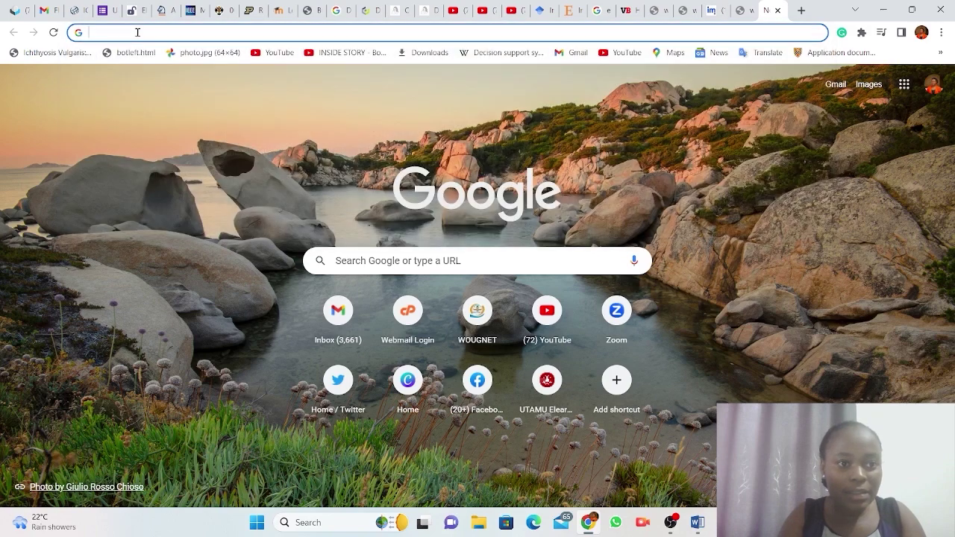
{"action": "type", "text": "can"}
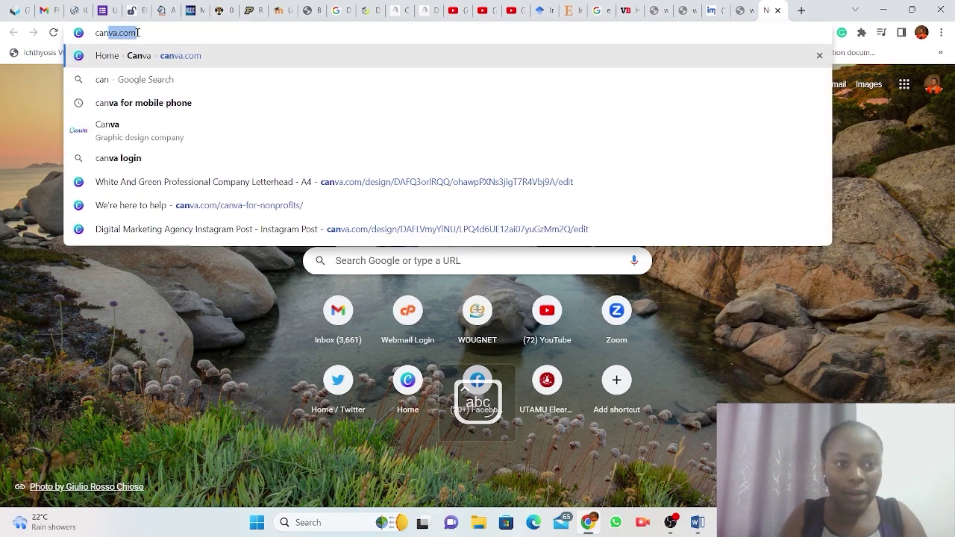
{"action": "left_click", "coordinate": [138, 33]}
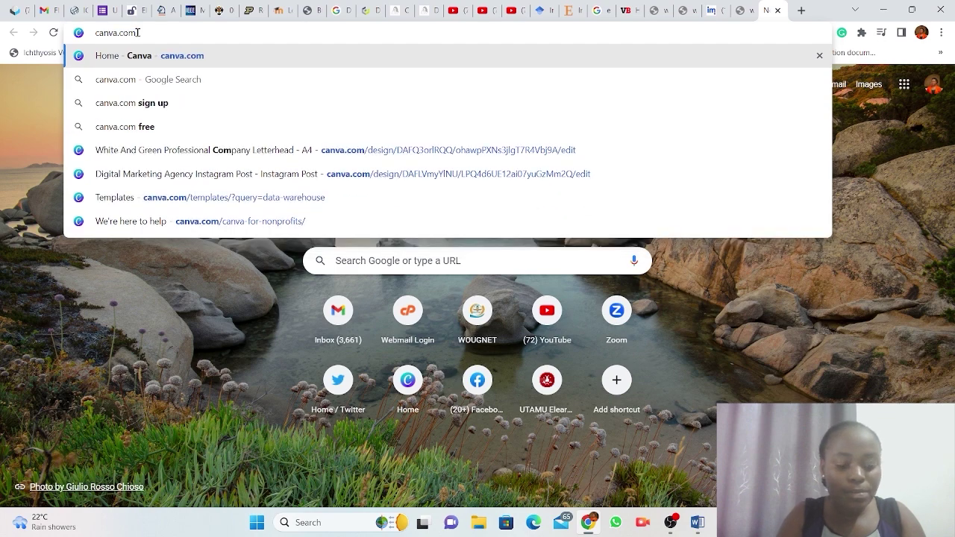
{"action": "type", "text": "sig"}
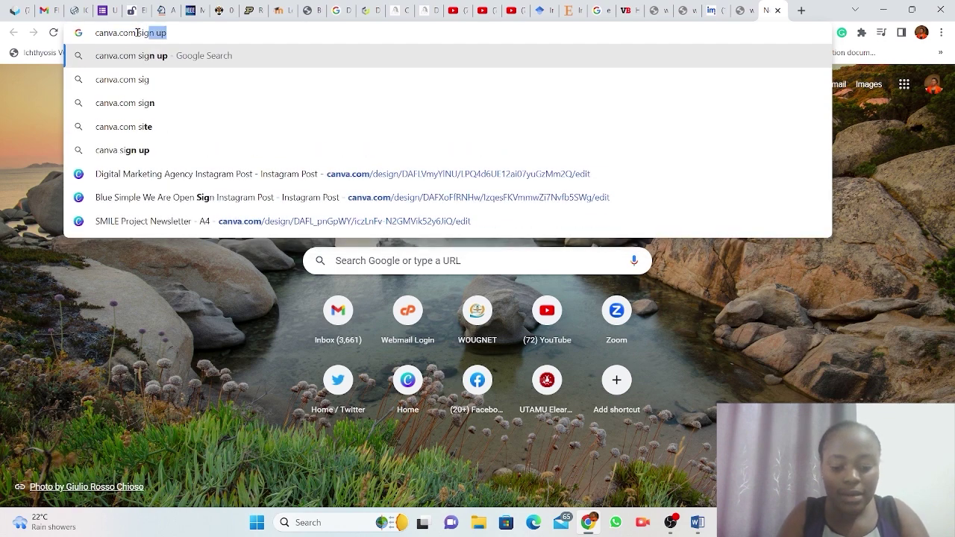
{"action": "type", "text": "n up"}
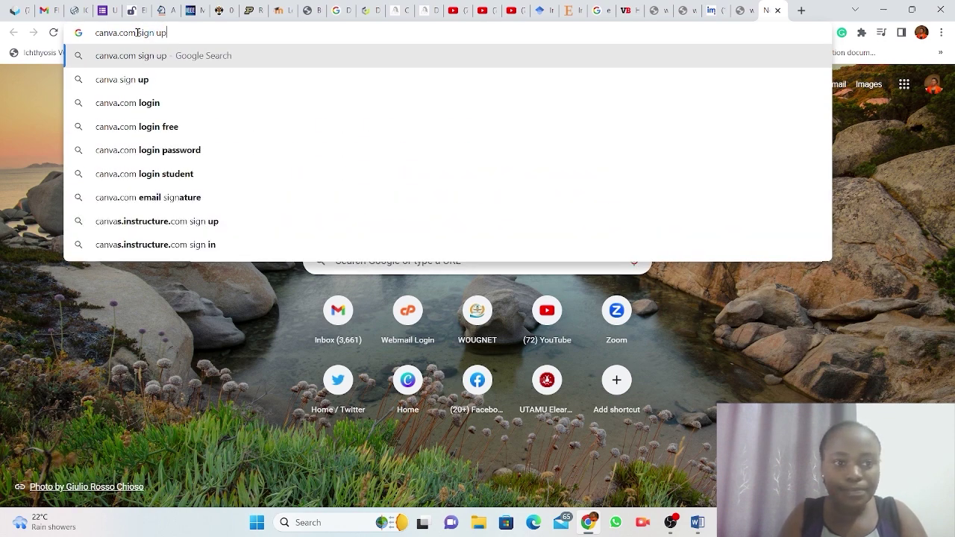
{"action": "key", "text": "Return"}
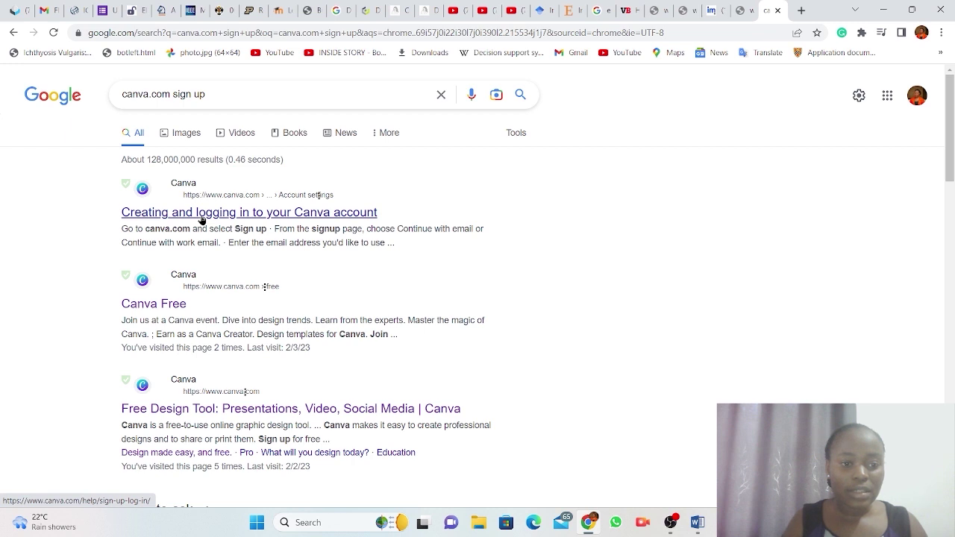
{"action": "left_click", "coordinate": [202, 221]}
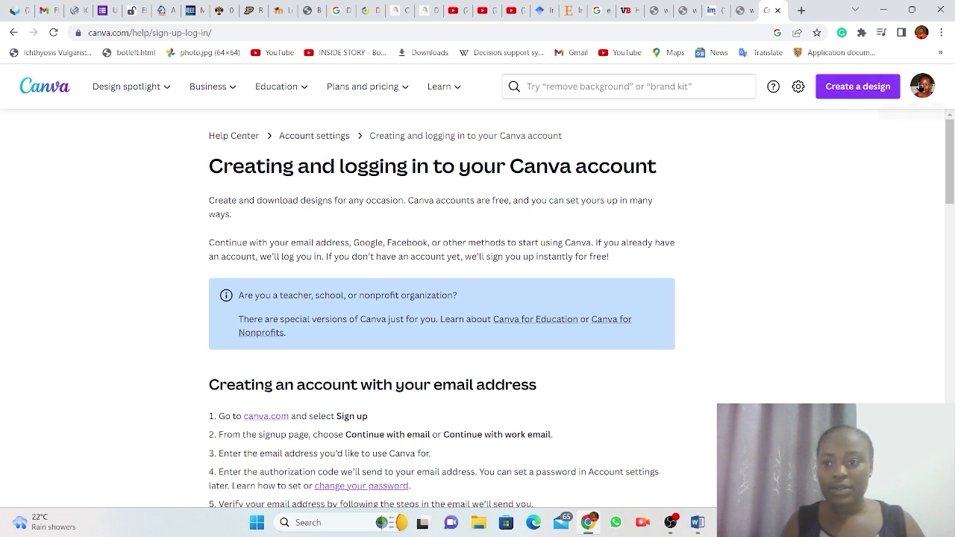
Sign out of the current Canva account from the profile avatar menu.
{"action": "left_click", "coordinate": [923, 87]}
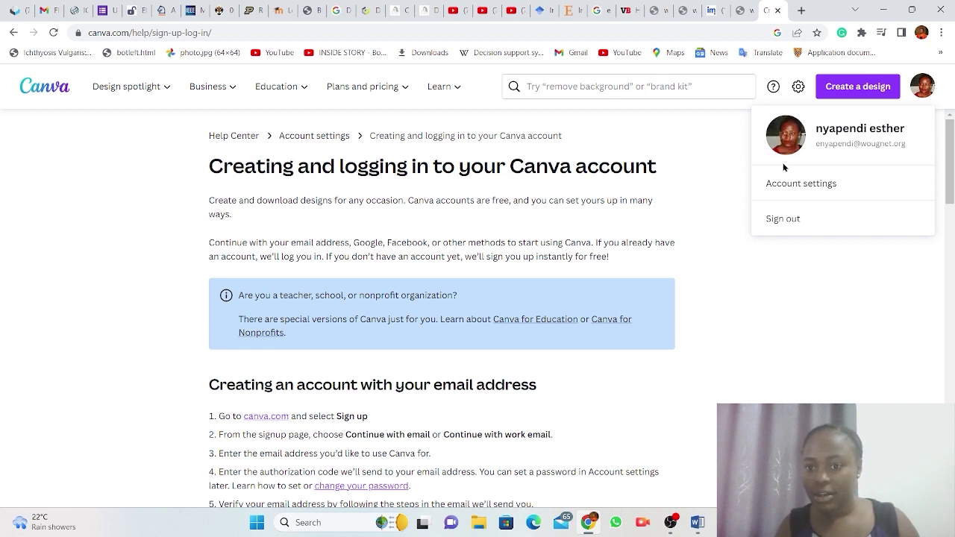
{"action": "left_click", "coordinate": [791, 220]}
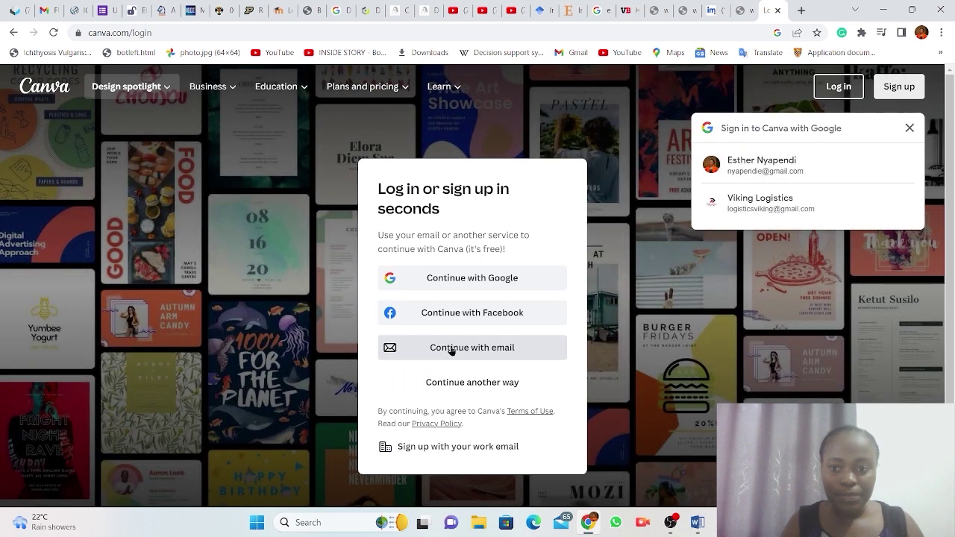
Sign up with email, entering the user's e-mail address and full name to create the account.
{"action": "left_click", "coordinate": [451, 351]}
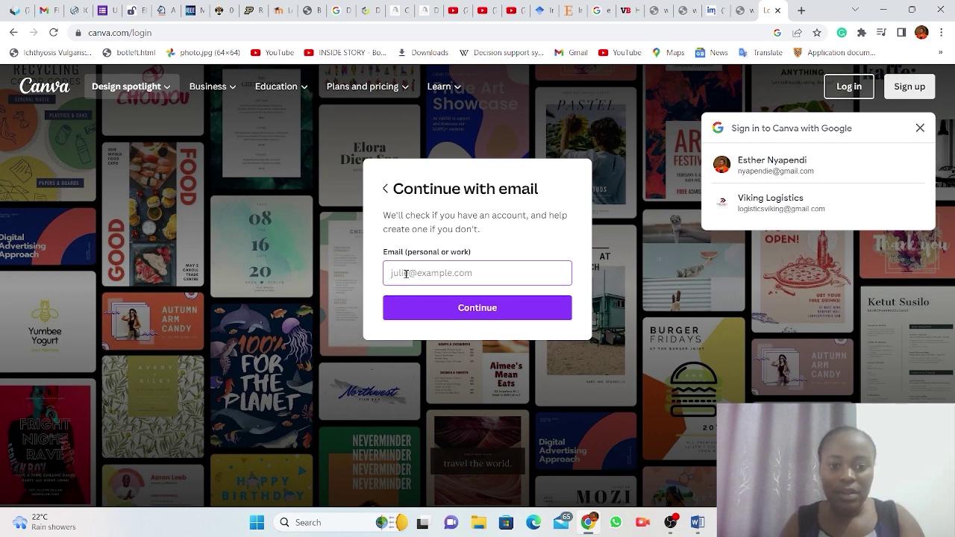
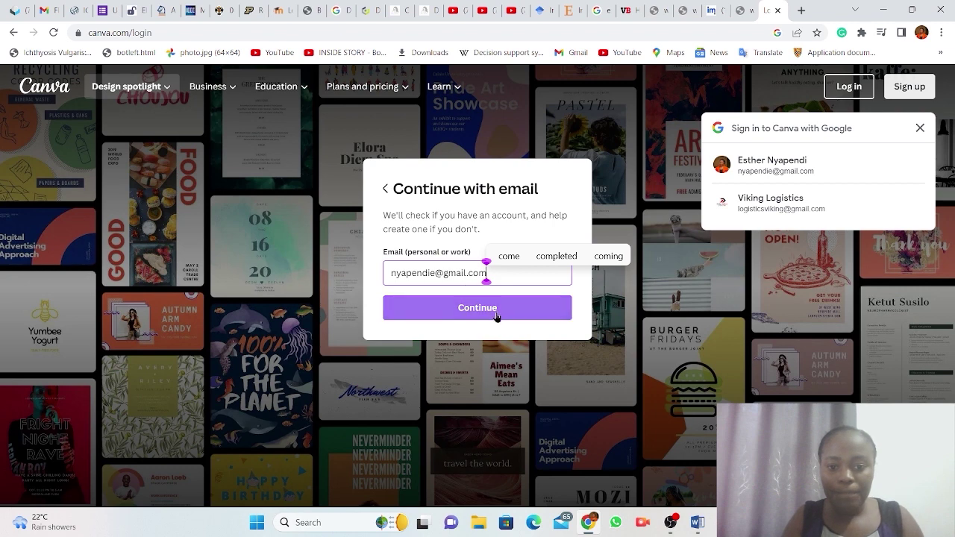
{"action": "left_click", "coordinate": [485, 310]}
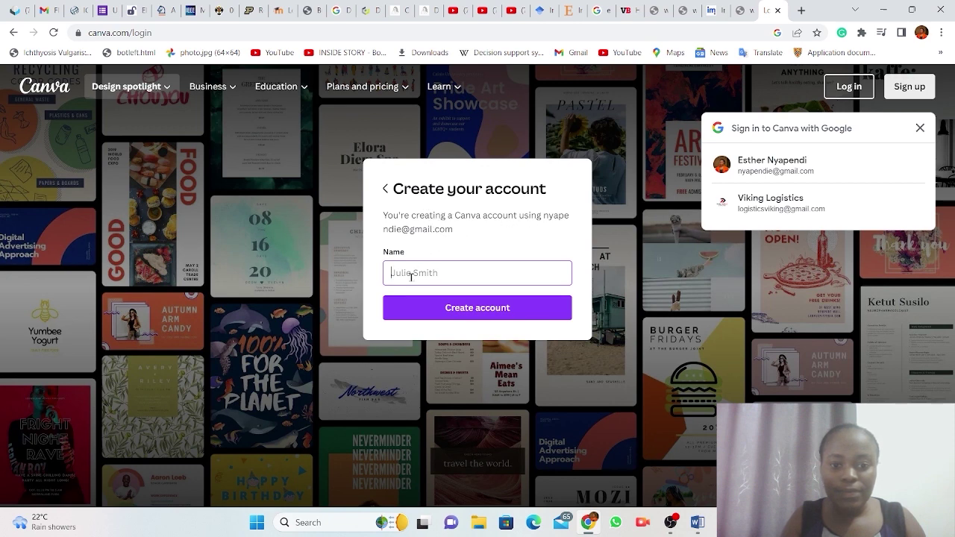
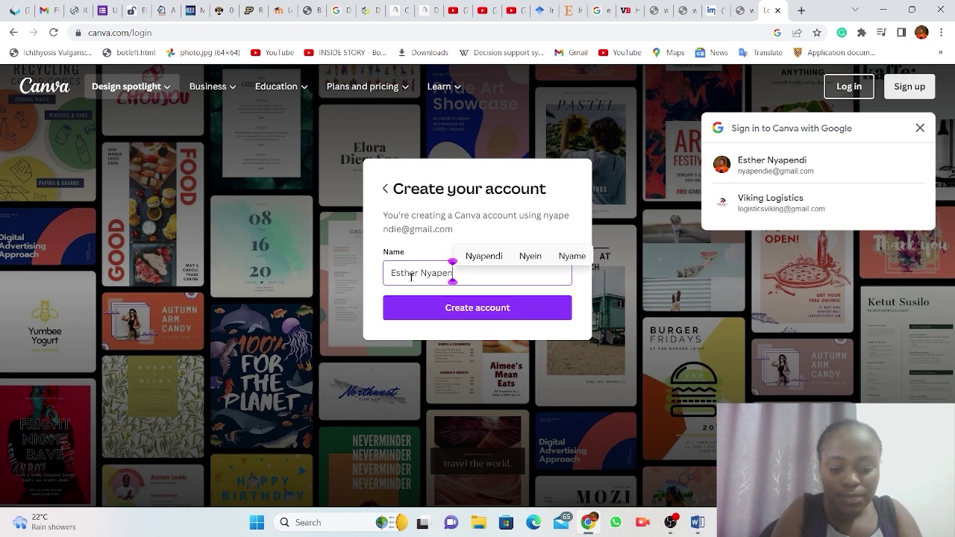
{"action": "left_click", "coordinate": [481, 316]}
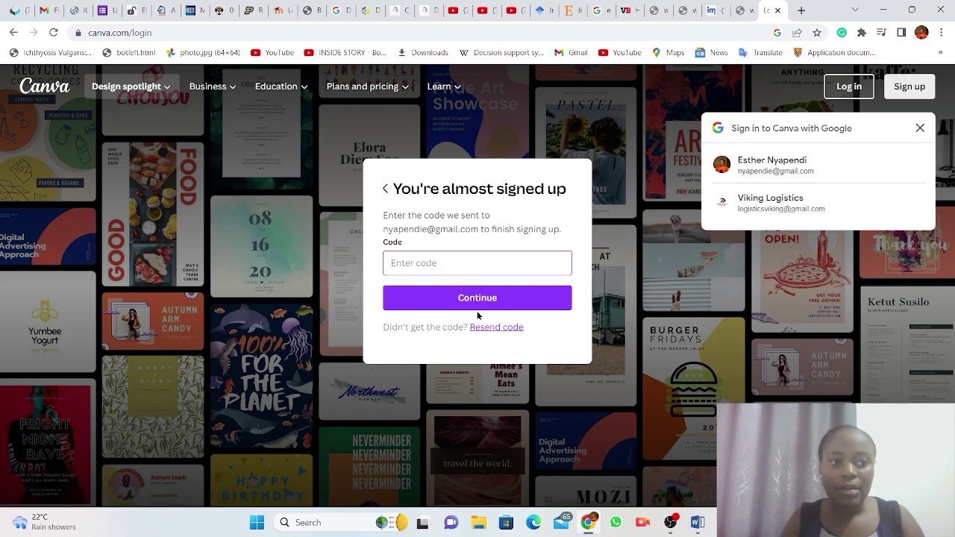
{"action": "left_click", "coordinate": [46, 13]}
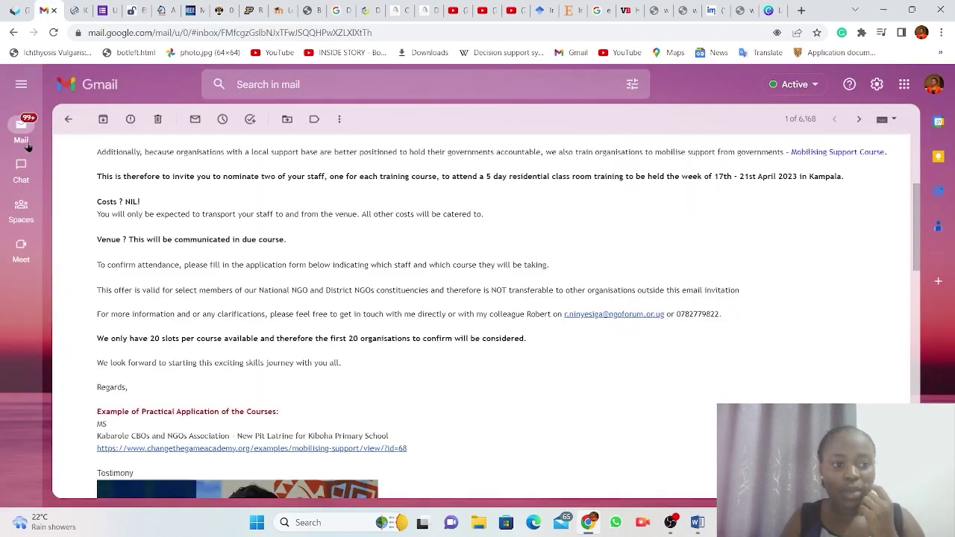
Refresh the Gmail inbox, open Canva's verification email and select the login code.
{"action": "mouse_move", "coordinate": [21, 134]}
{"action": "left_click", "coordinate": [87, 165]}
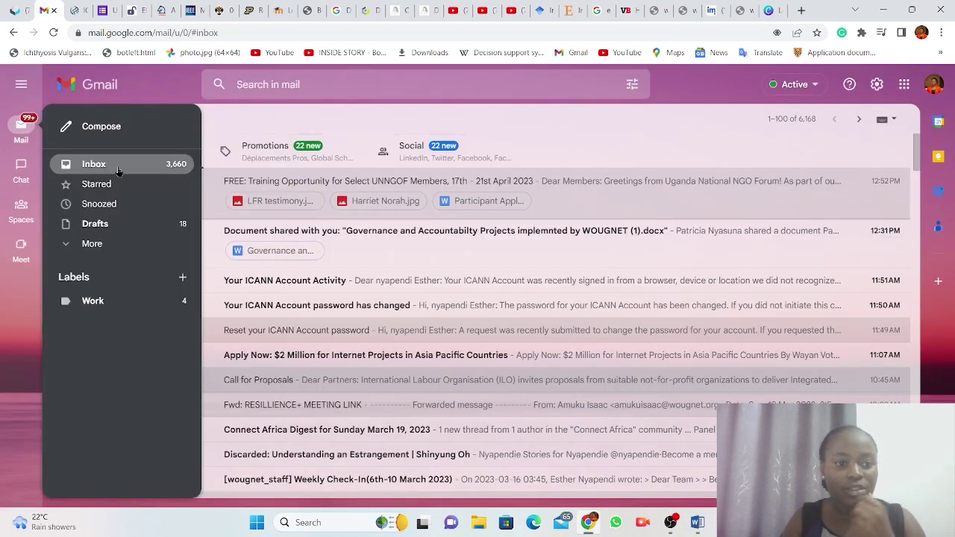
{"action": "left_click", "coordinate": [121, 170]}
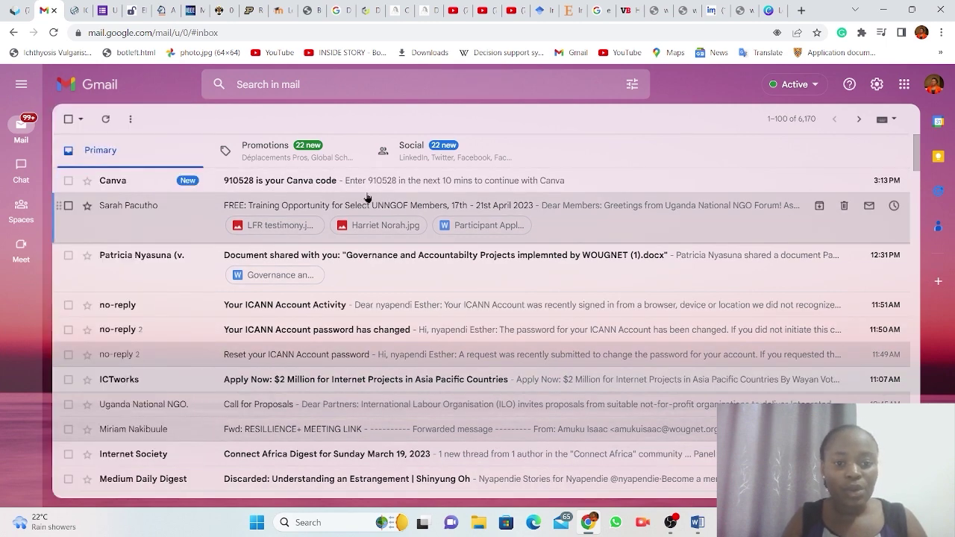
{"action": "left_click", "coordinate": [427, 183]}
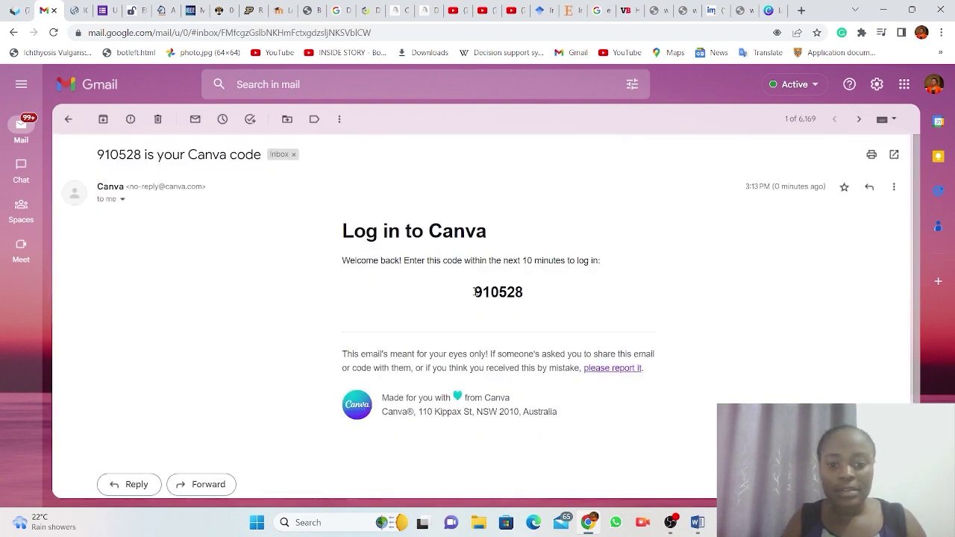
{"action": "left_click_drag", "start_coordinate": [474, 291], "coordinate": [524, 296]}
{"action": "key", "text": "ctrl+c"}
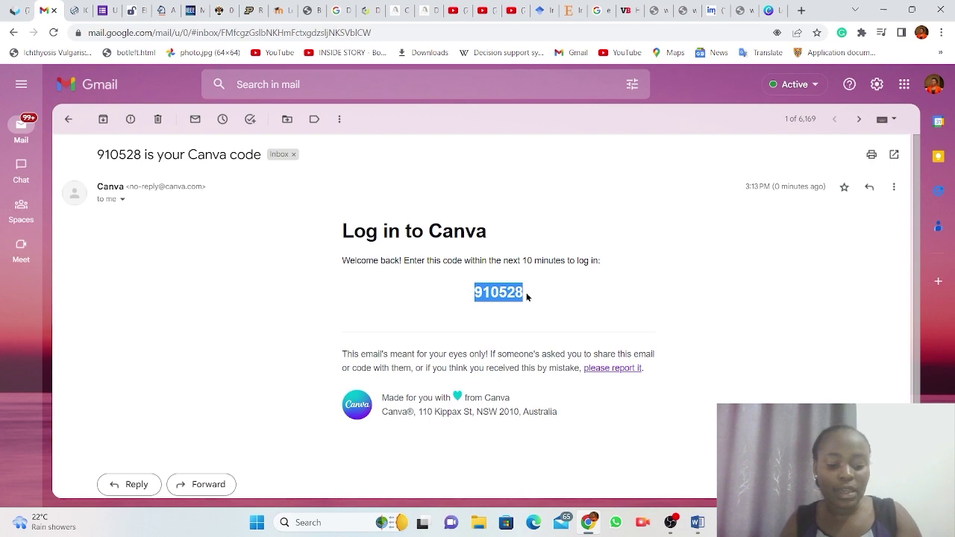
{"action": "left_click", "coordinate": [768, 11]}
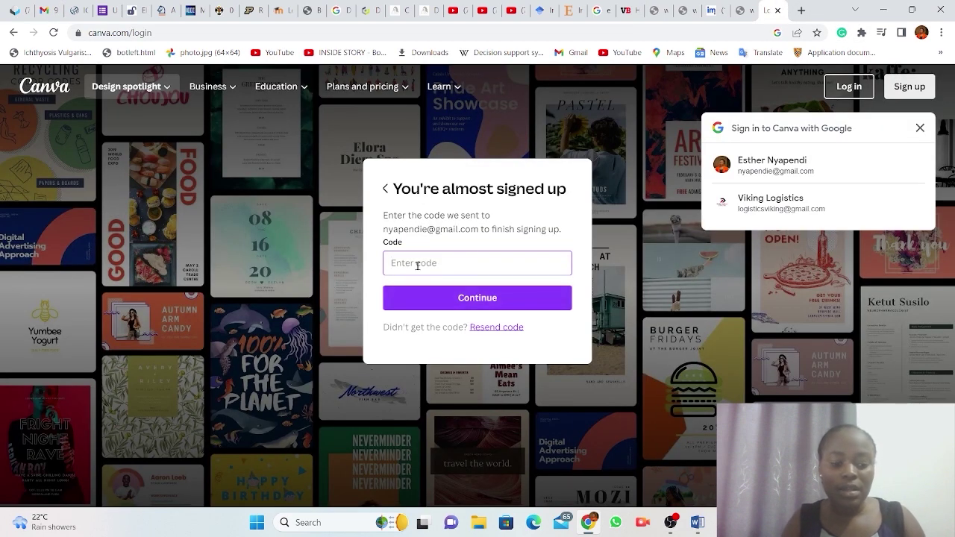
Paste the copied login code into the Code field with Ctrl+V.
{"action": "key", "text": "ctrl+v"}
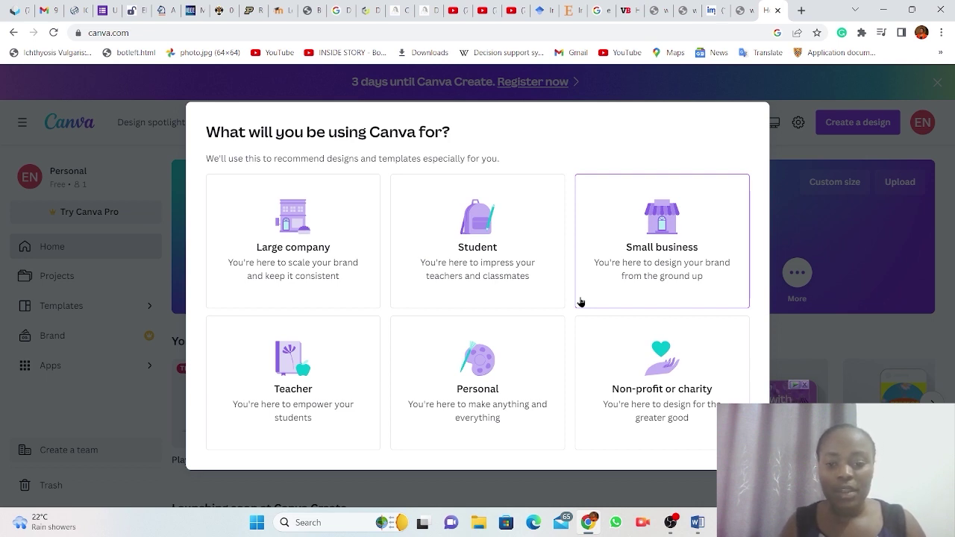
Choose 'Non-profit or charity' as the usage and decline the Canva for Nonprofits offer.
{"action": "left_click", "coordinate": [673, 365]}
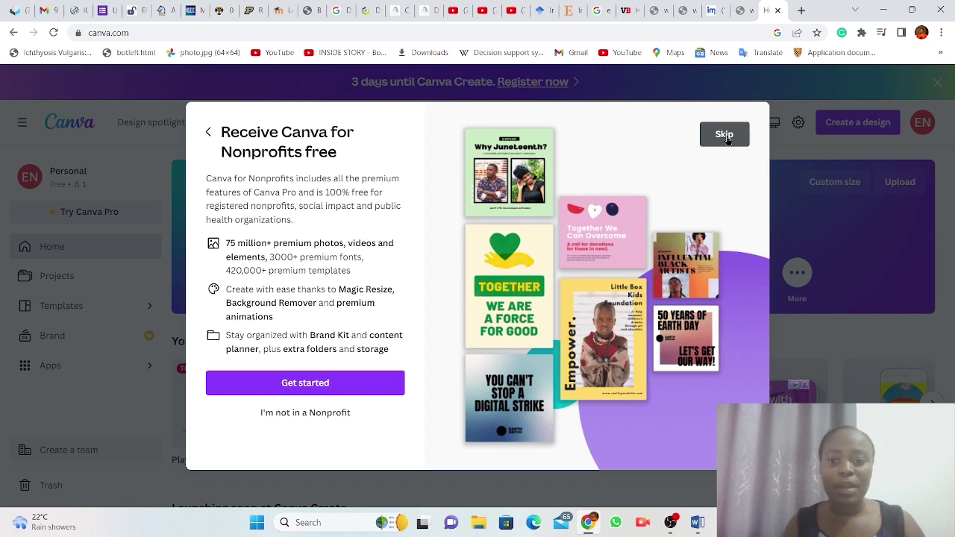
{"action": "left_click", "coordinate": [727, 140]}
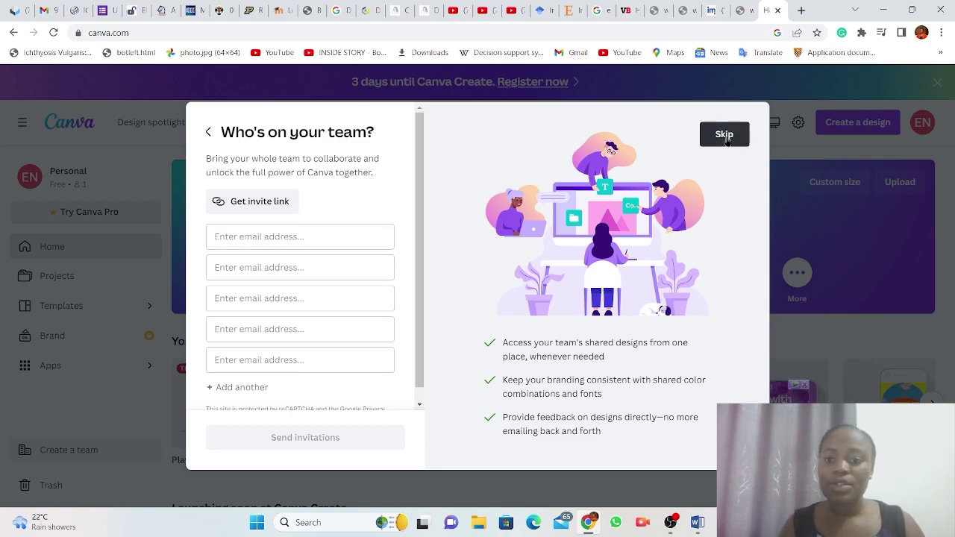
Skip ahead to the 'Who's on your team?' step without inviting any teammates.
{"action": "left_click", "coordinate": [725, 135]}
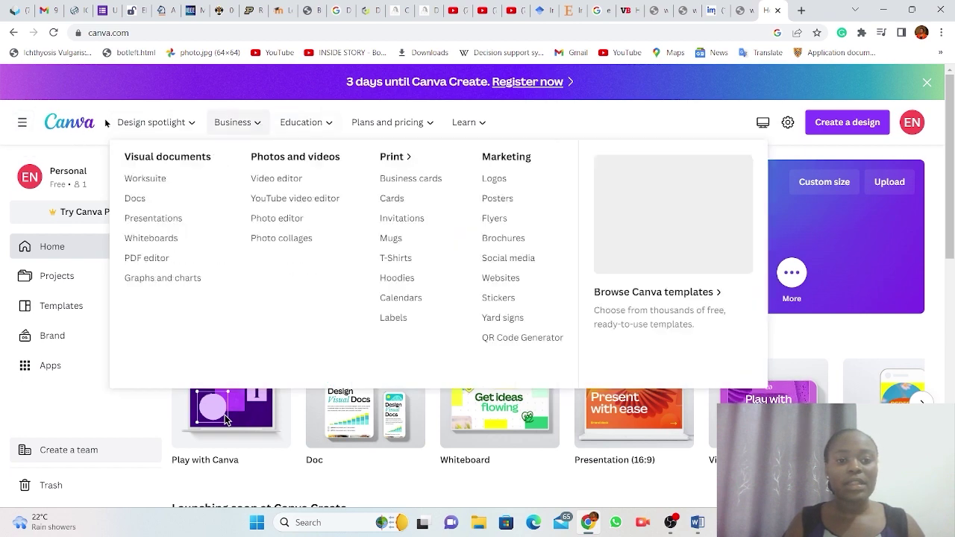
{"action": "left_click", "coordinate": [22, 124]}
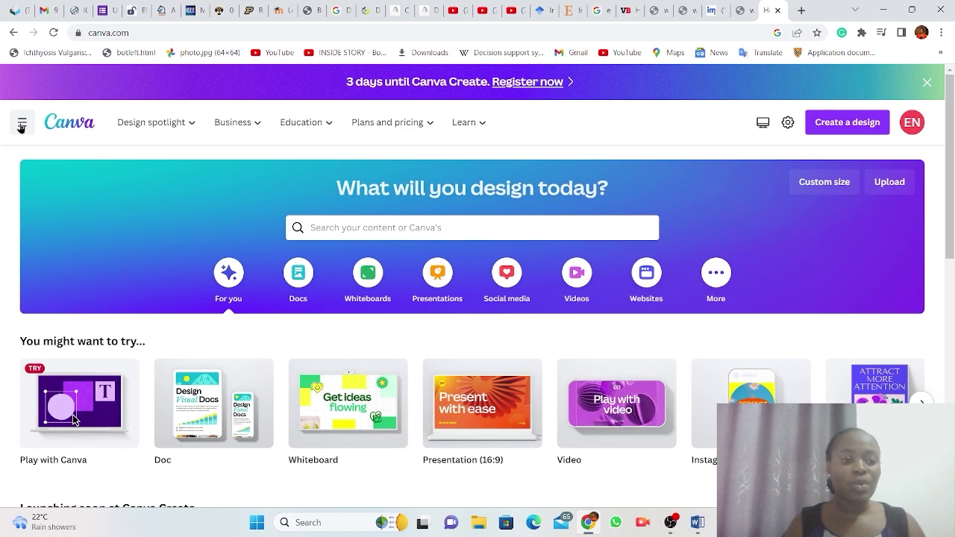
{"action": "left_click", "coordinate": [22, 124]}
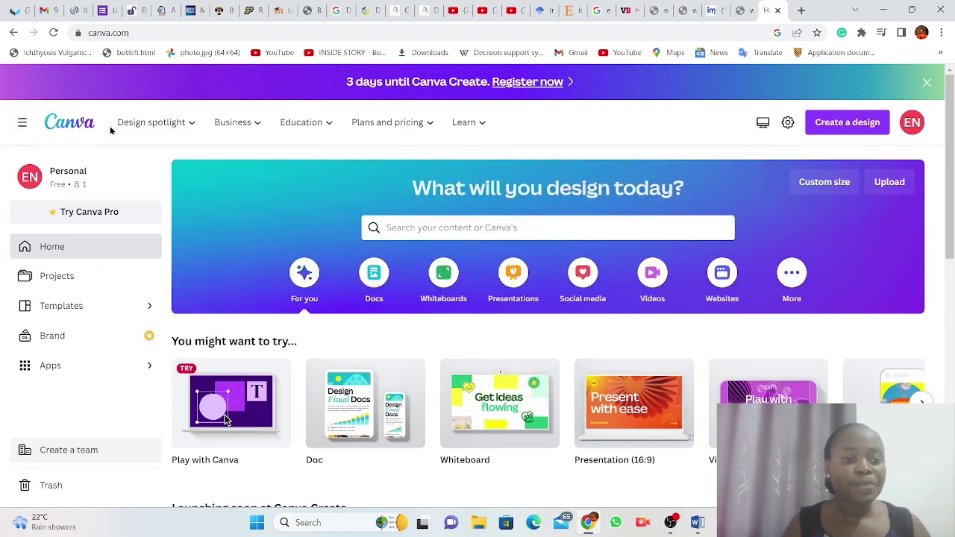
{"action": "mouse_move", "coordinate": [174, 127]}
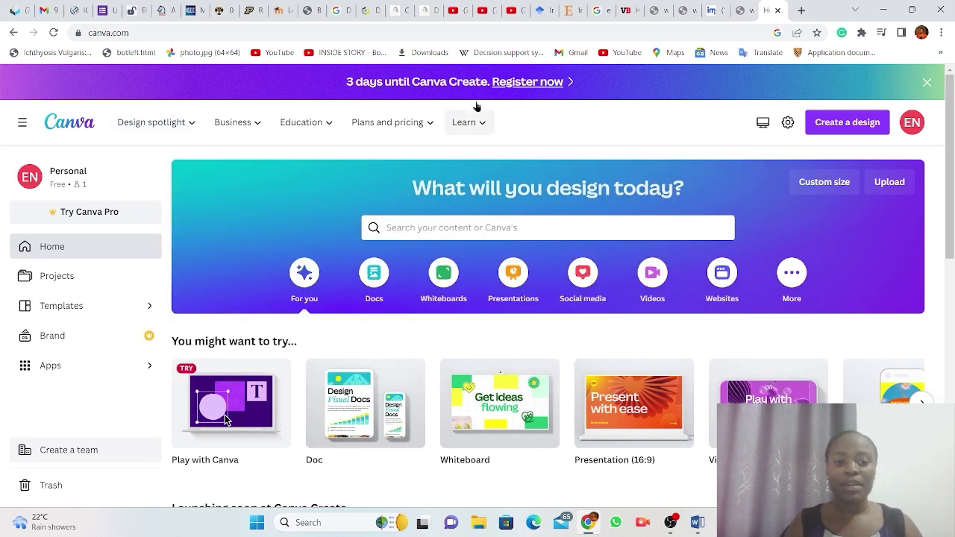
{"action": "mouse_move", "coordinate": [234, 124]}
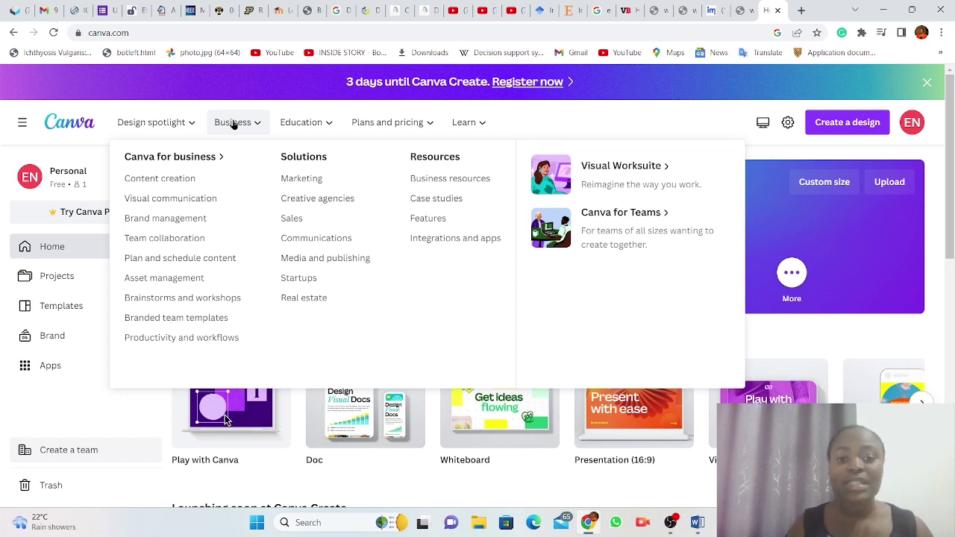
{"action": "mouse_move", "coordinate": [309, 125]}
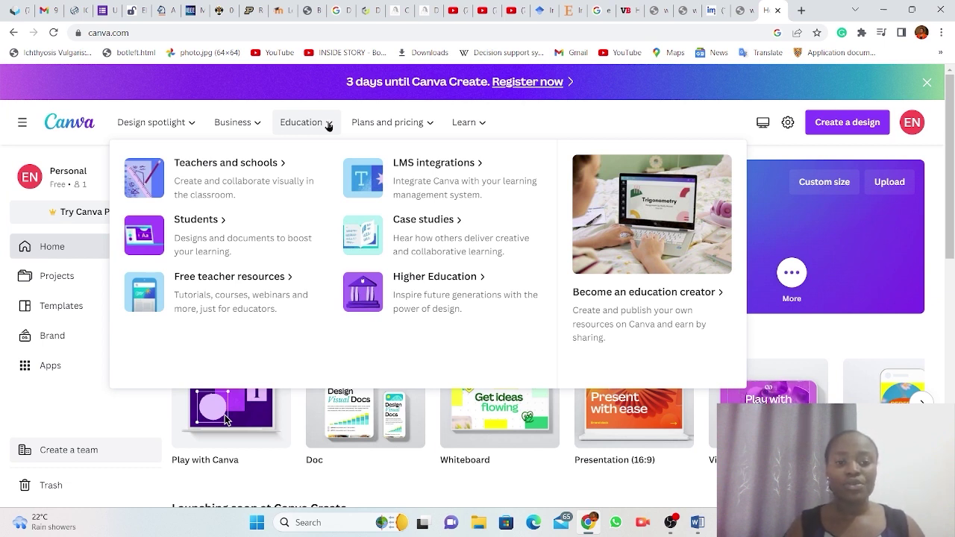
{"action": "mouse_move", "coordinate": [373, 128]}
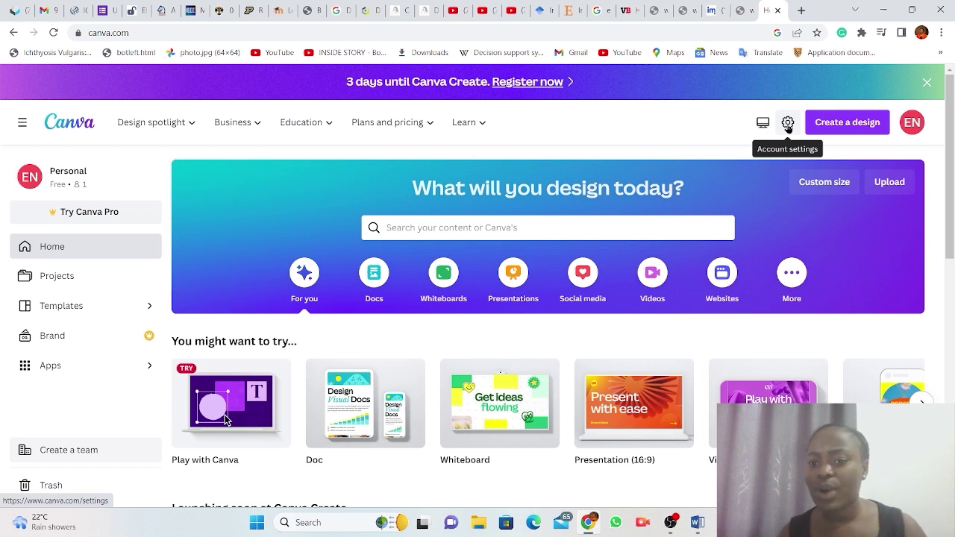
Open Account settings and review Your account details: Non-profit usage, English (US), Light theme.
{"action": "left_click", "coordinate": [788, 124]}
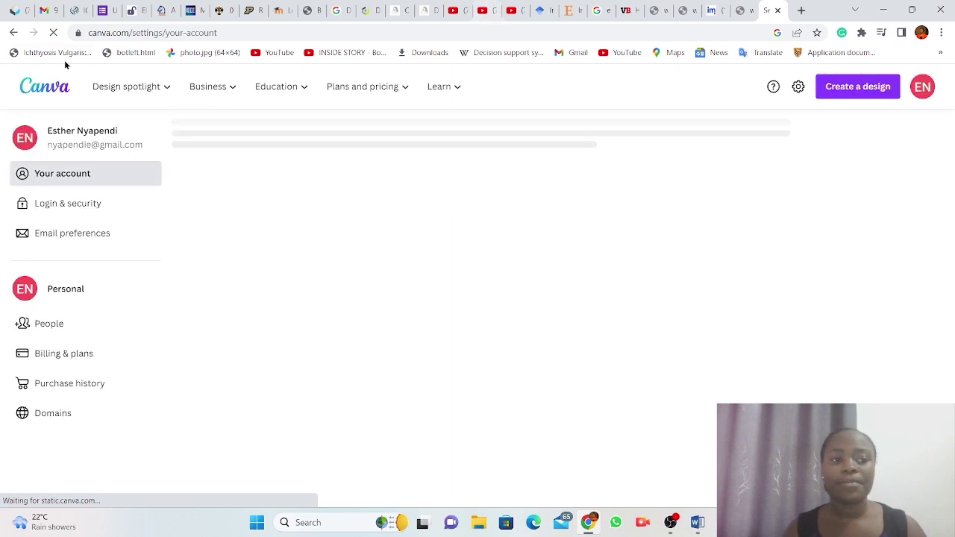
{"action": "left_click", "coordinate": [86, 210]}
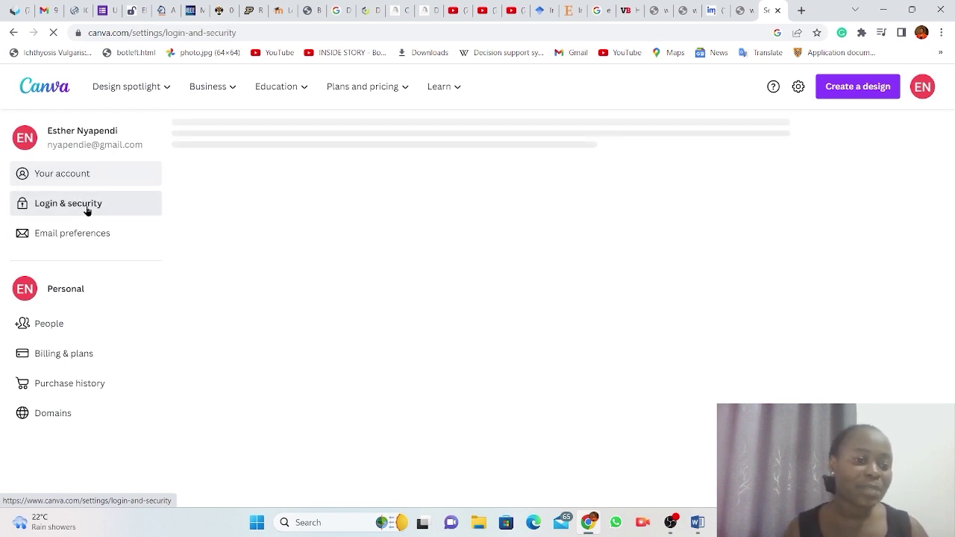
{"action": "left_click", "coordinate": [62, 176]}
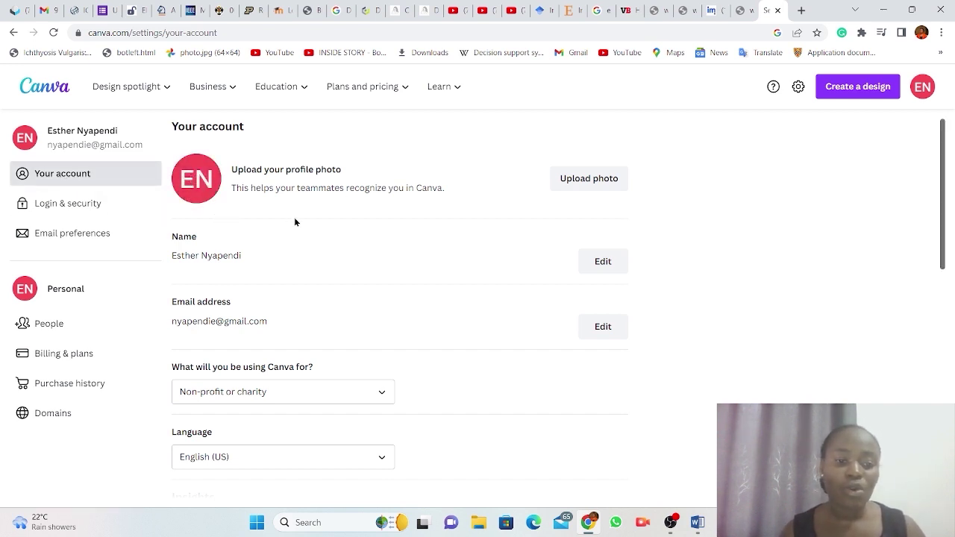
{"action": "scroll", "coordinate": [295, 223], "scroll_direction": "down", "scroll_amount": 2}
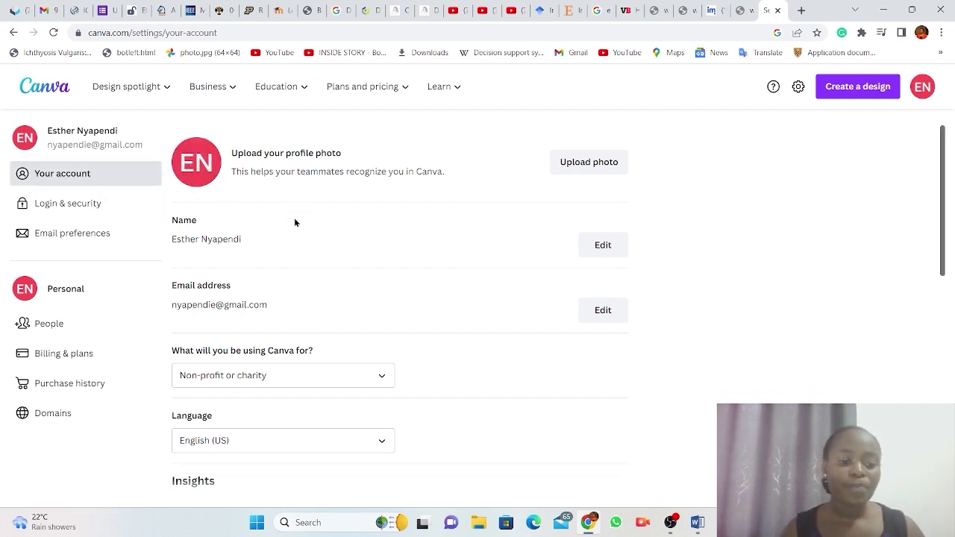
{"action": "scroll", "coordinate": [294, 223], "scroll_direction": "down", "scroll_amount": 3}
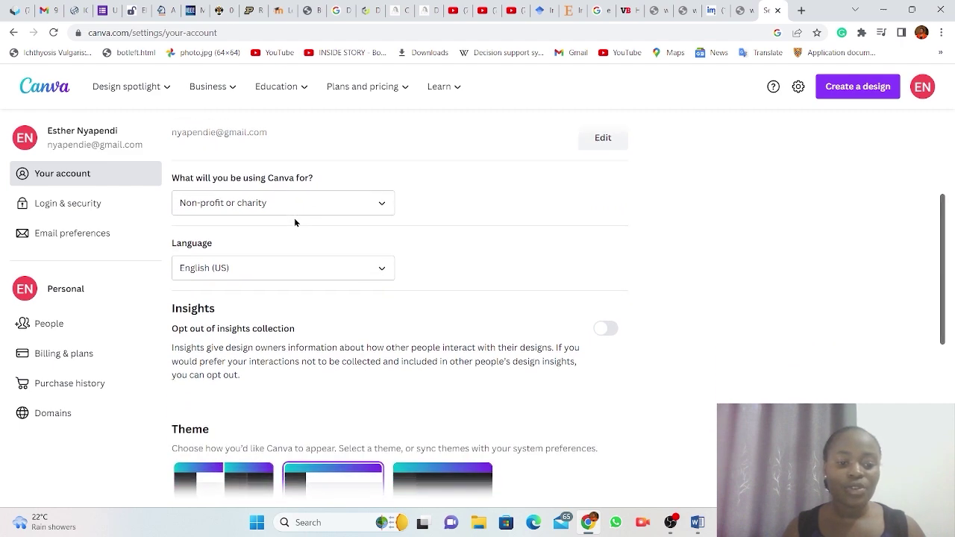
{"action": "scroll", "coordinate": [295, 223], "scroll_direction": "down", "scroll_amount": 3}
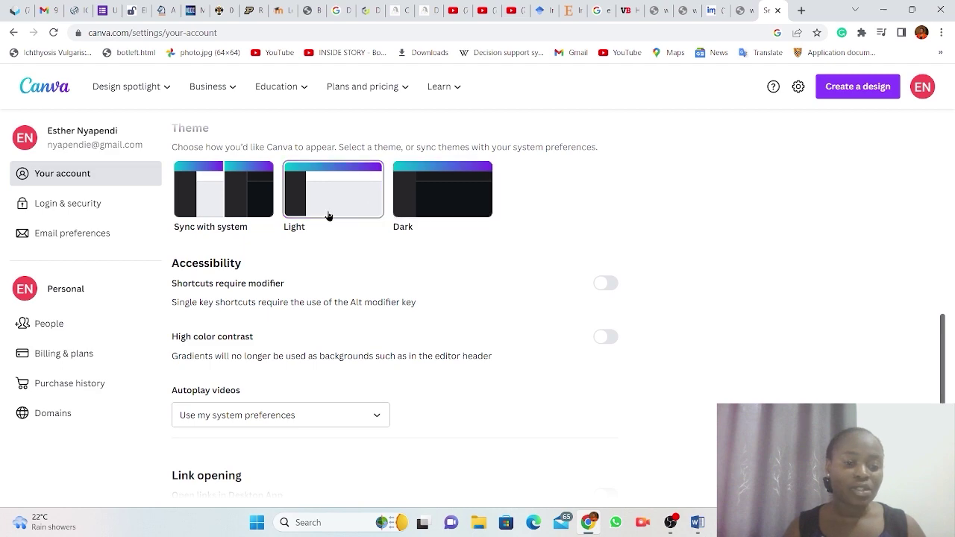
{"action": "scroll", "coordinate": [290, 318], "scroll_direction": "down", "scroll_amount": 1}
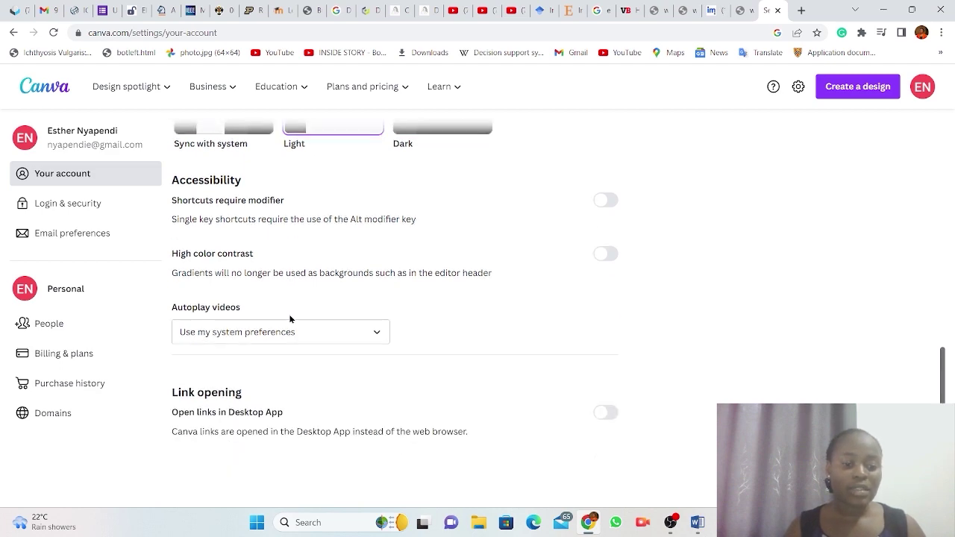
{"action": "scroll", "coordinate": [289, 318], "scroll_direction": "up", "scroll_amount": 10}
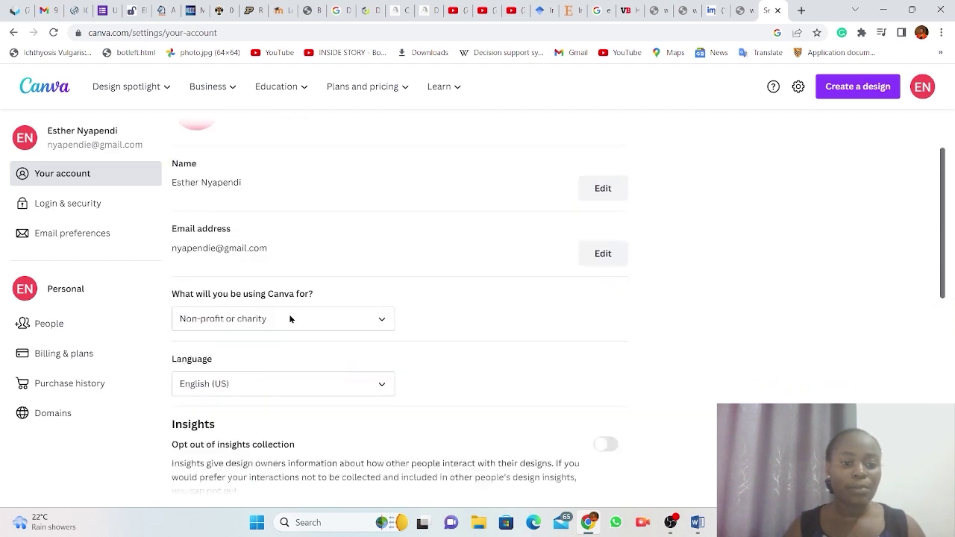
Open Login & security and scroll down to the sign-out, download and Delete account options.
{"action": "left_click", "coordinate": [58, 212]}
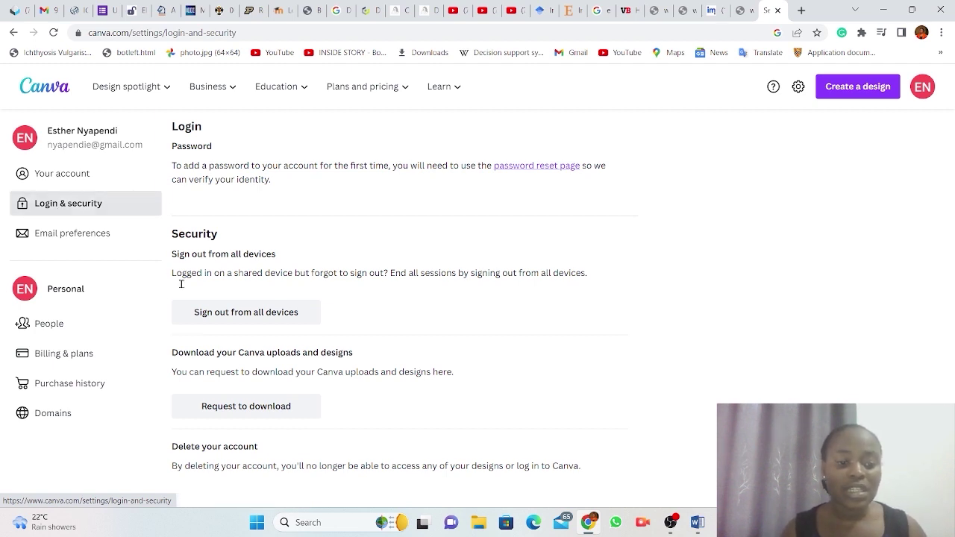
{"action": "scroll", "coordinate": [304, 324], "scroll_direction": "down", "scroll_amount": 1}
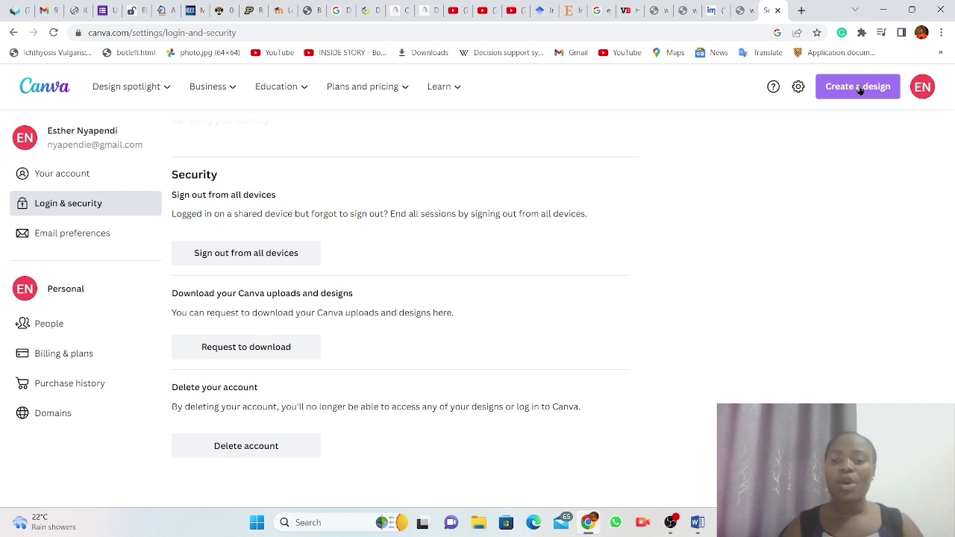
Create a new blank Flyer design at 29.7 × 21 cm from a 'flyer' search.
{"action": "left_click", "coordinate": [860, 88]}
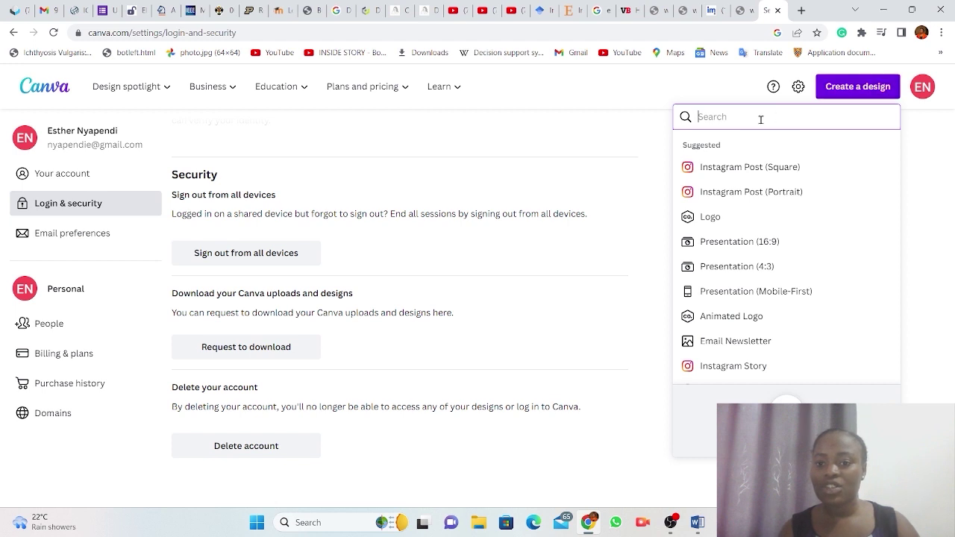
{"action": "type", "text": "fl"}
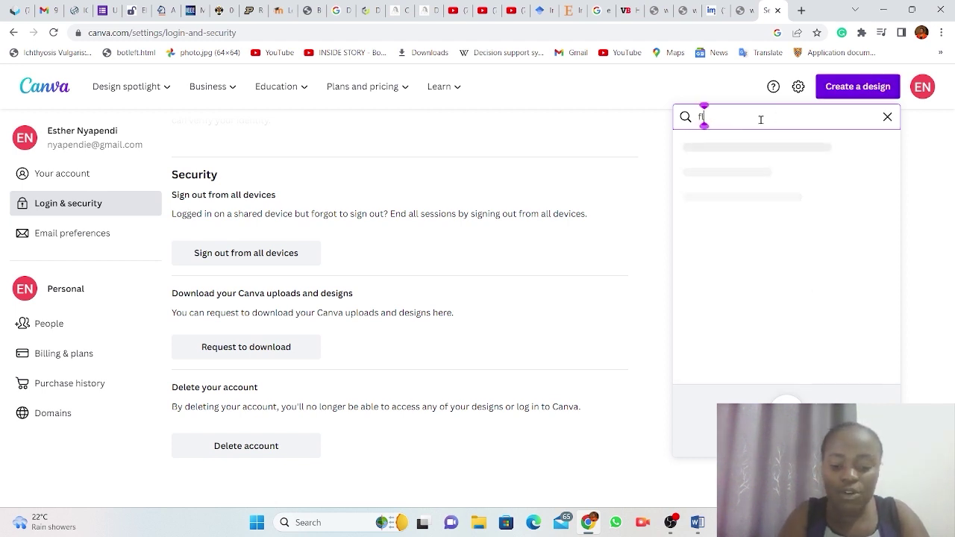
{"action": "type", "text": "yer"}
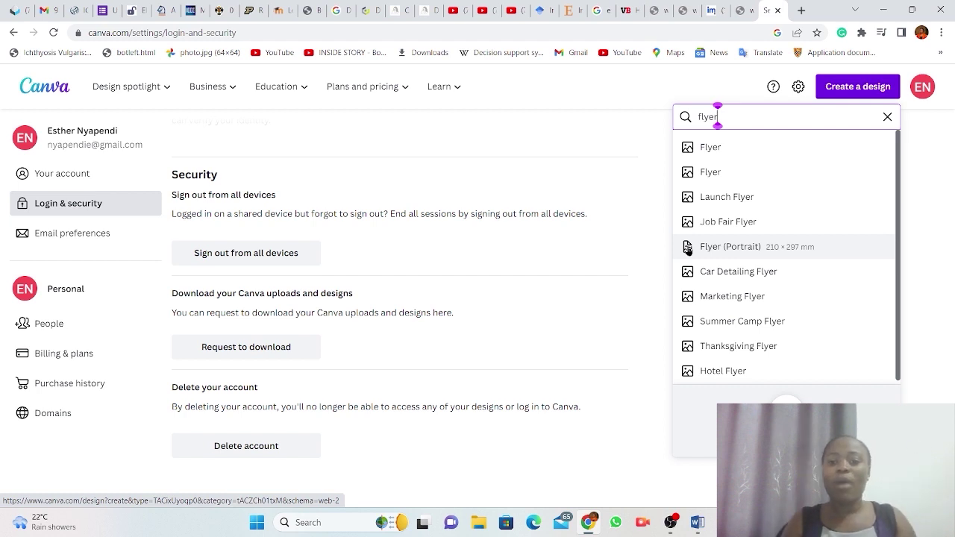
{"action": "left_click", "coordinate": [708, 149]}
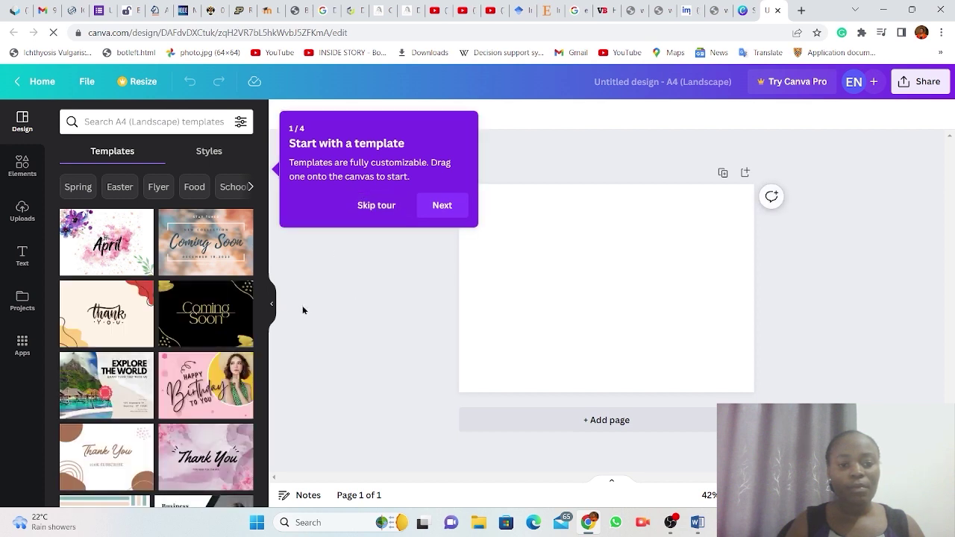
Skip the 'Start with a template' tour to clear the blank A4 landscape page.
{"action": "left_click", "coordinate": [376, 205]}
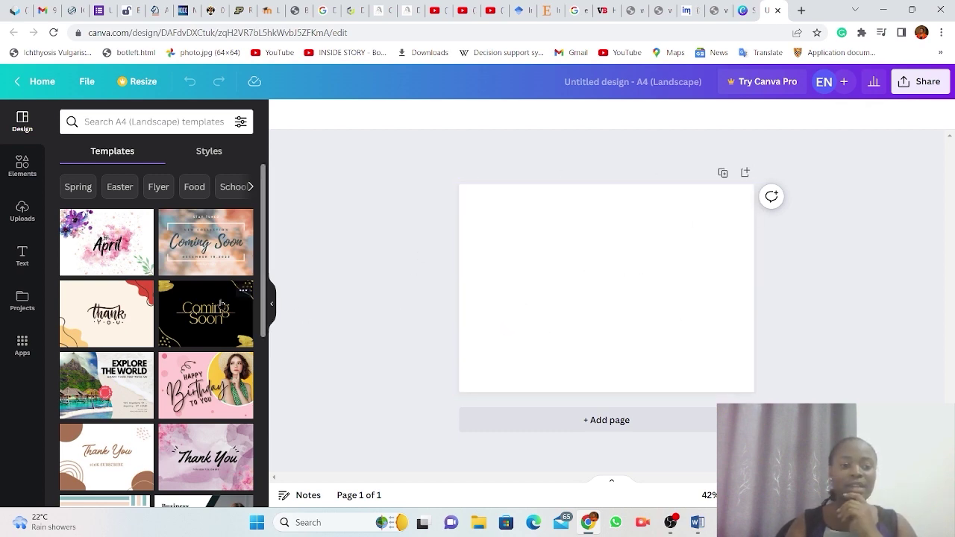
Apply the 2022 Business Conference template to the blank landscape page.
{"action": "scroll", "coordinate": [116, 335], "scroll_direction": "down", "scroll_amount": 5}
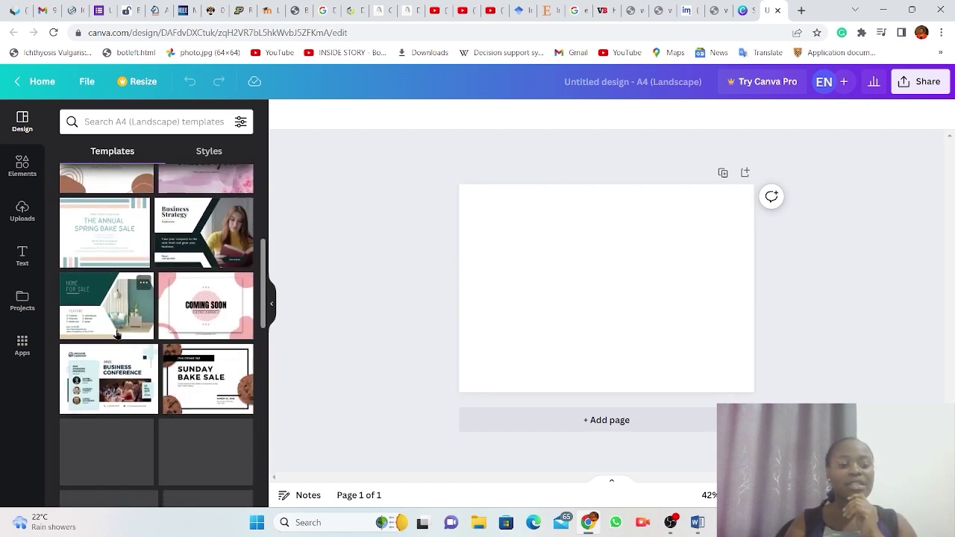
{"action": "scroll", "coordinate": [116, 334], "scroll_direction": "down", "scroll_amount": 1}
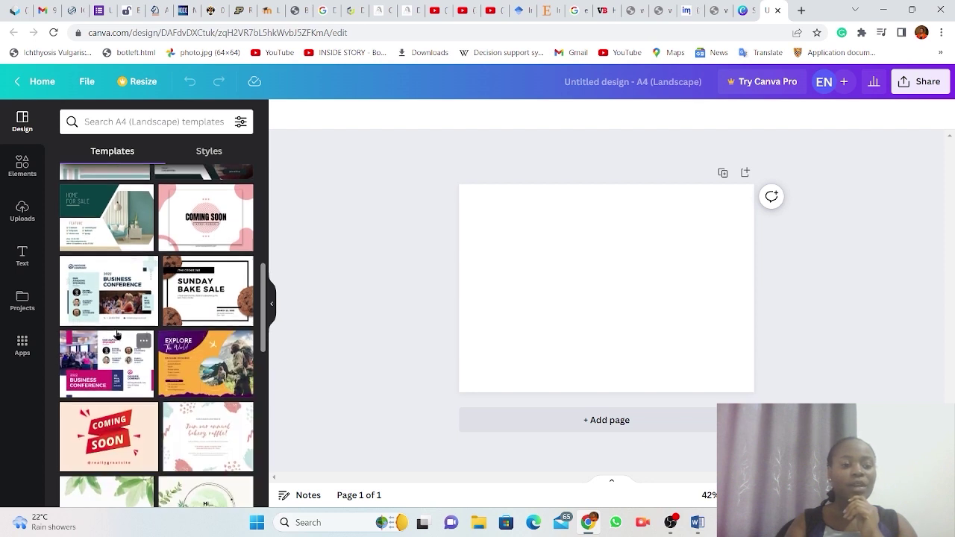
{"action": "scroll", "coordinate": [112, 329], "scroll_direction": "up", "scroll_amount": 1}
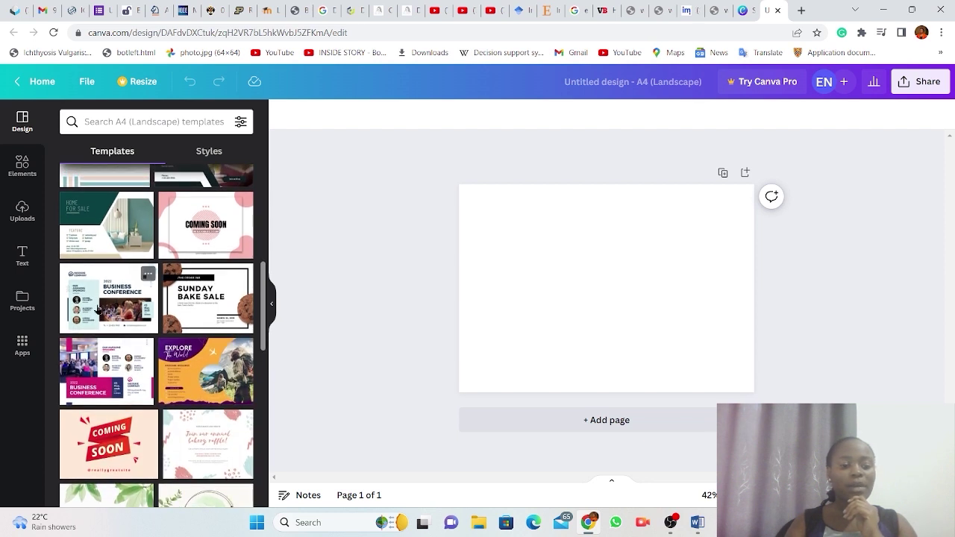
{"action": "left_click", "coordinate": [97, 309]}
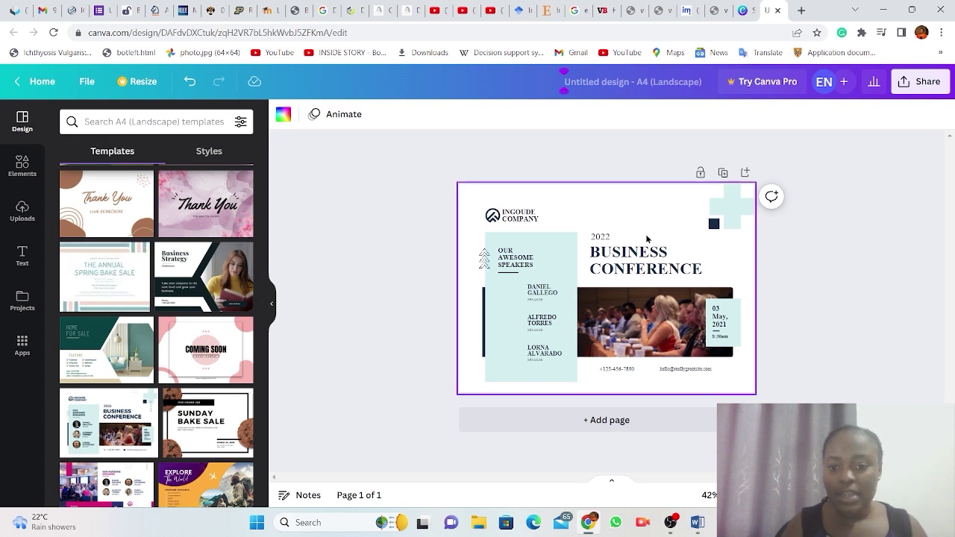
Retype the BUSINESS CONFERENCE heading as WOMEN'S DAY so it reads '2022 WOMEN'S DAY'.
{"action": "left_click", "coordinate": [656, 270]}
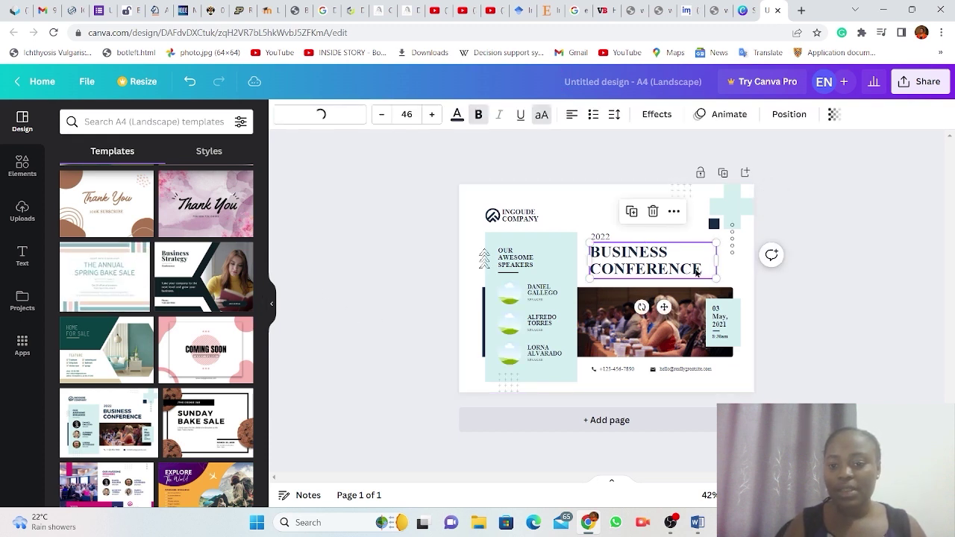
{"action": "left_click", "coordinate": [697, 273]}
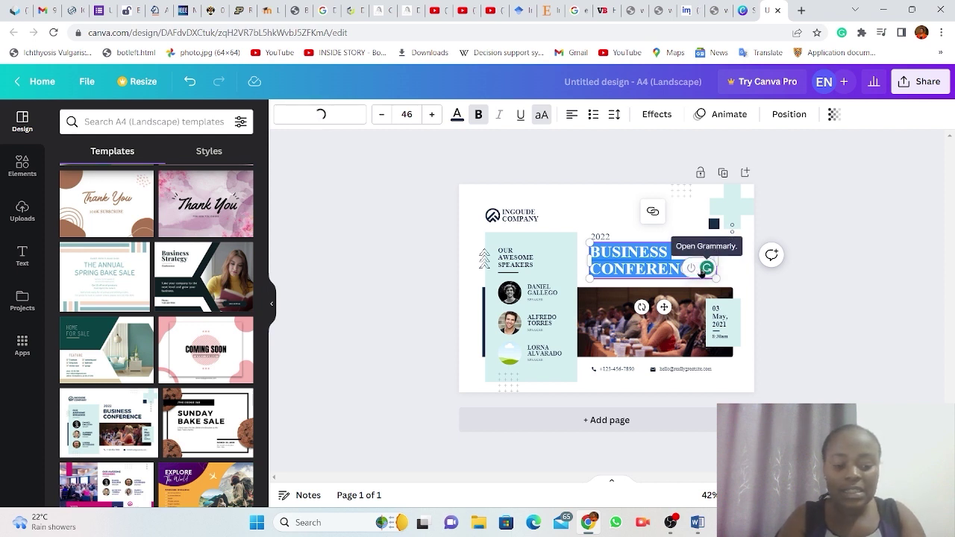
{"action": "type", "text": "WOMEN"}
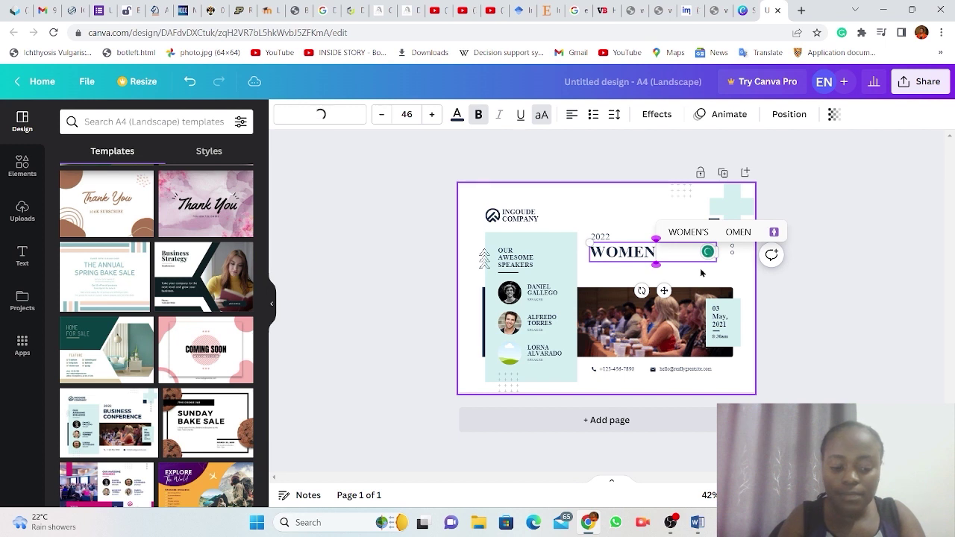
{"action": "type", "text": "\"S"}
{"action": "key", "text": "BackSpace"}
{"action": "key", "text": "BackSpace"}
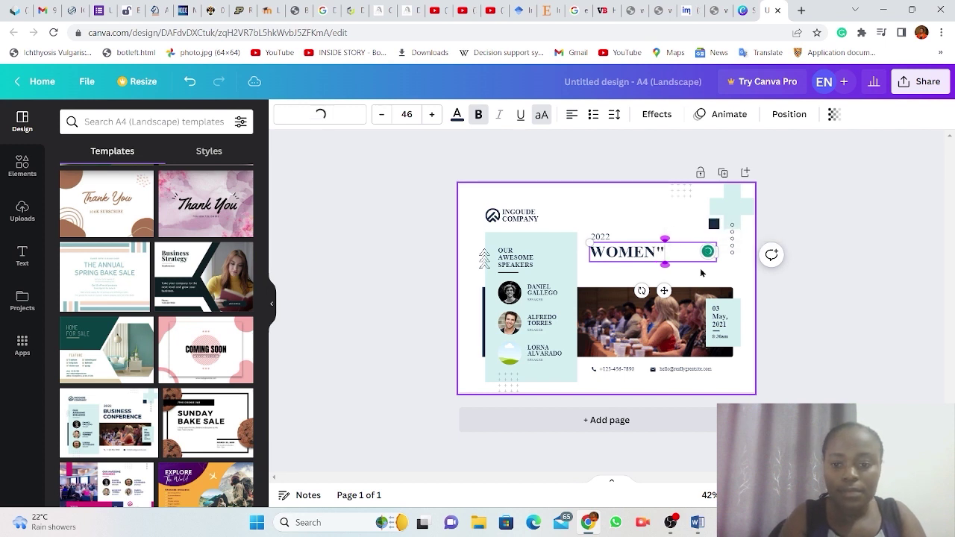
{"action": "type", "text": "\""}
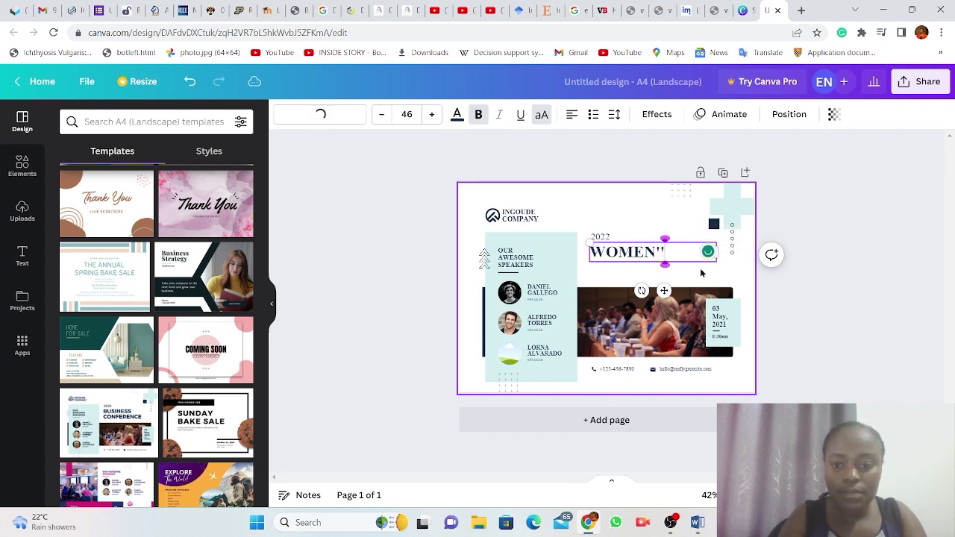
{"action": "key", "text": "BackSpace"}
{"action": "type", "text": "'S"}
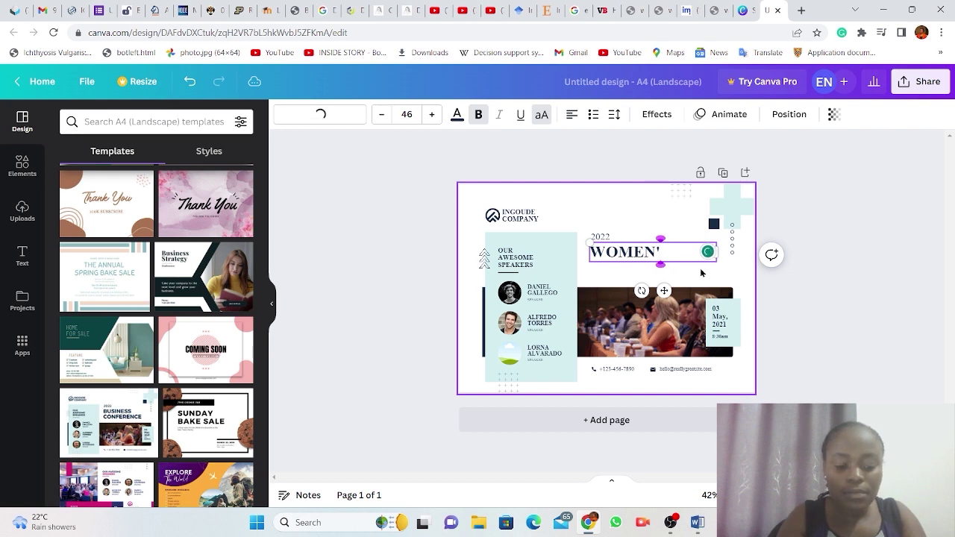
{"action": "type", "text": "A"}
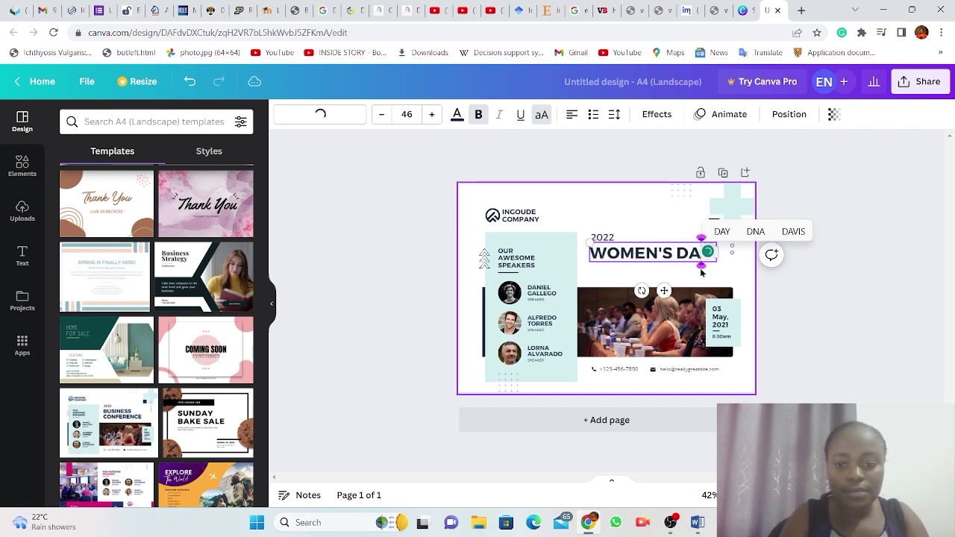
{"action": "type", "text": "YY"}
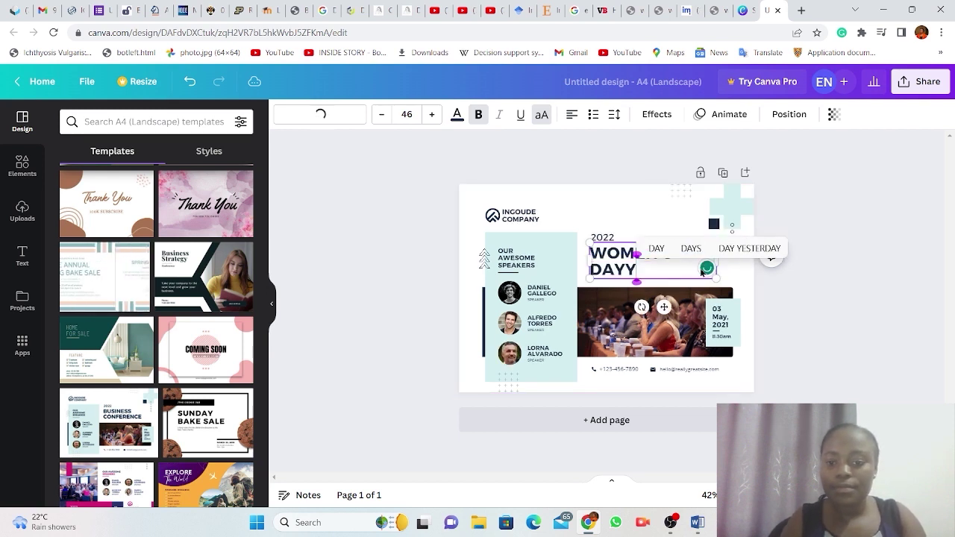
{"action": "key", "text": "BackSpace"}
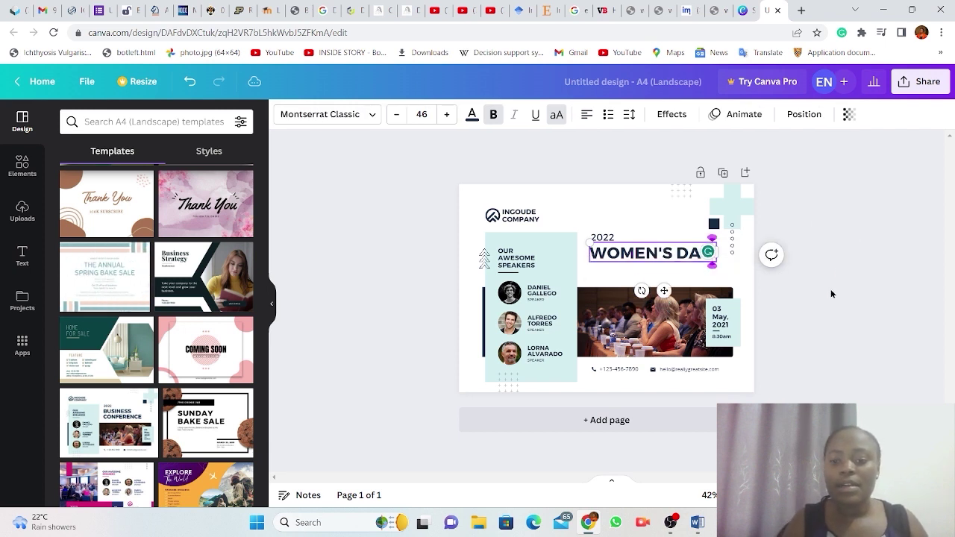
{"action": "type", "text": "Y"}
{"action": "left_click", "coordinate": [831, 289]}
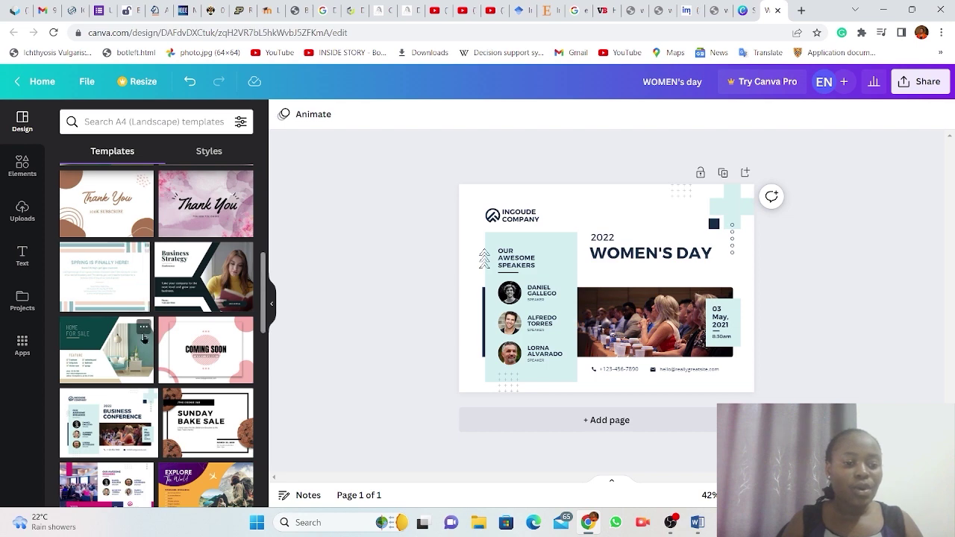
Add the Home For Sale template as a new second page of the design.
{"action": "scroll", "coordinate": [134, 385], "scroll_direction": "down", "scroll_amount": 3}
{"action": "scroll", "coordinate": [134, 385], "scroll_direction": "down", "scroll_amount": 1}
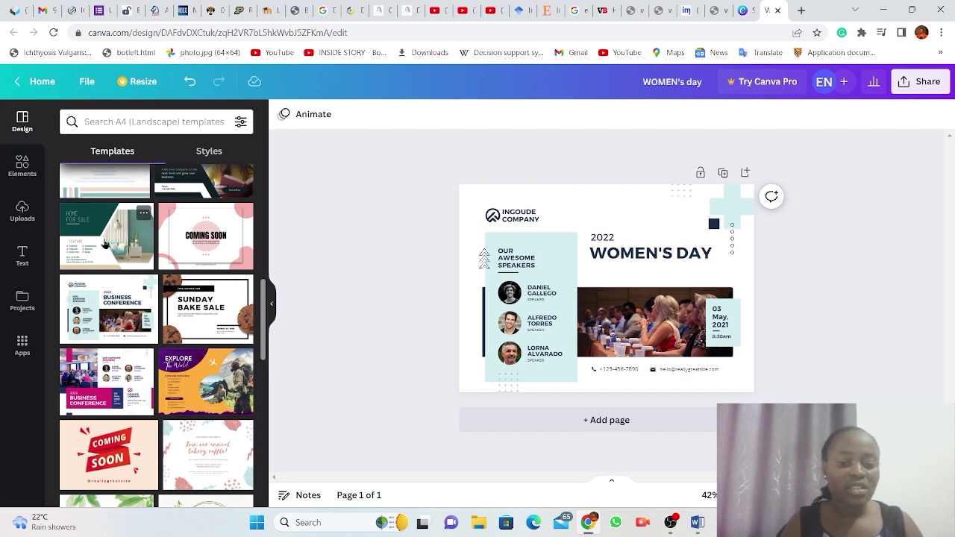
{"action": "left_click", "coordinate": [104, 243]}
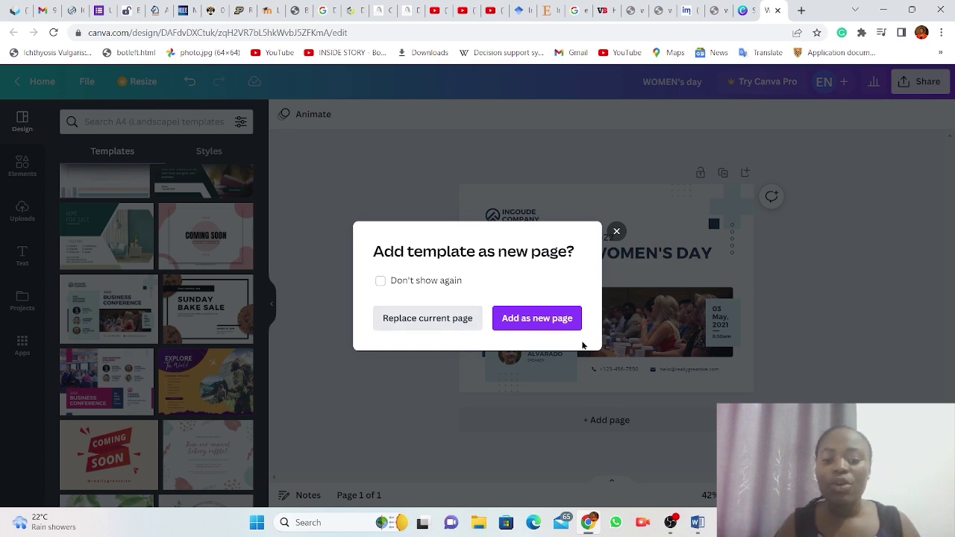
{"action": "left_click", "coordinate": [544, 319]}
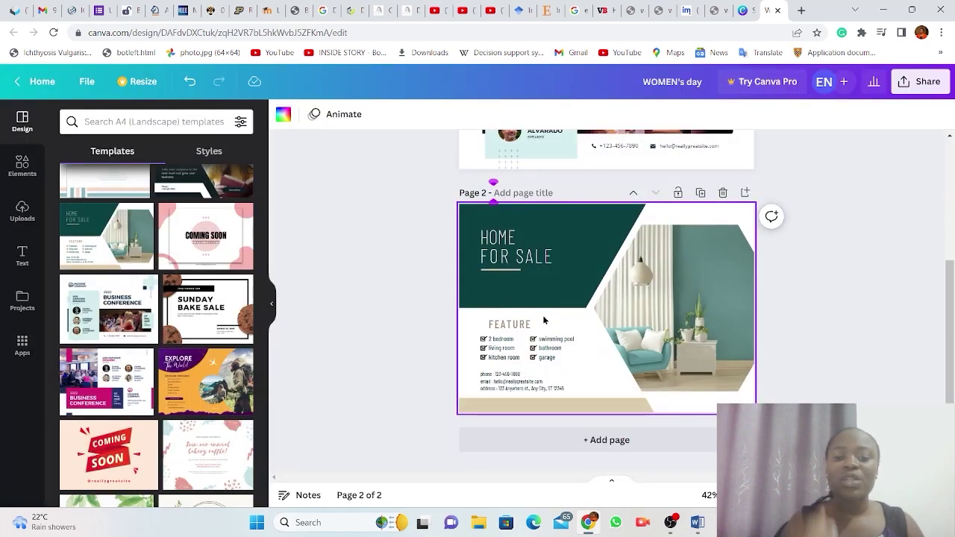
{"action": "scroll", "coordinate": [611, 262], "scroll_direction": "up", "scroll_amount": 2}
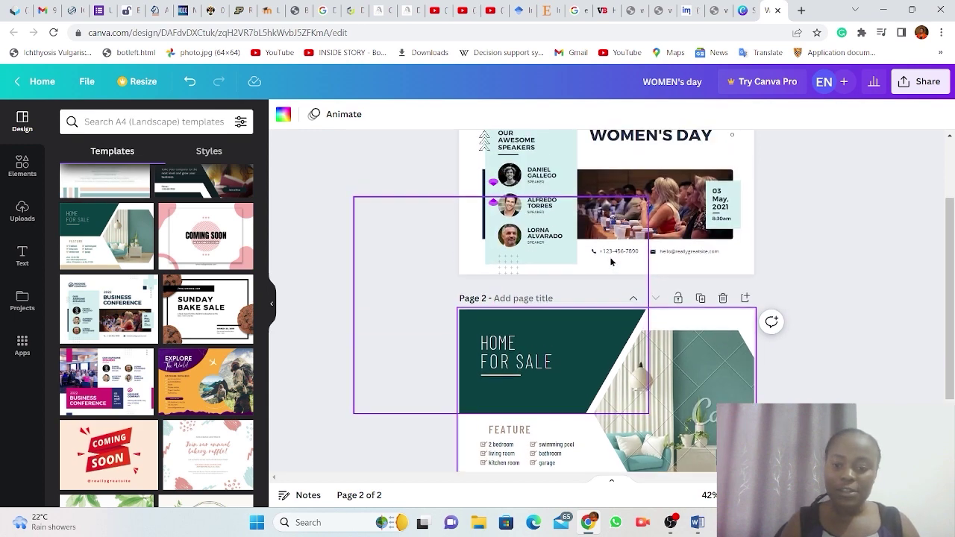
{"action": "scroll", "coordinate": [610, 261], "scroll_direction": "down", "scroll_amount": 1}
{"action": "scroll", "coordinate": [610, 261], "scroll_direction": "up", "scroll_amount": 4}
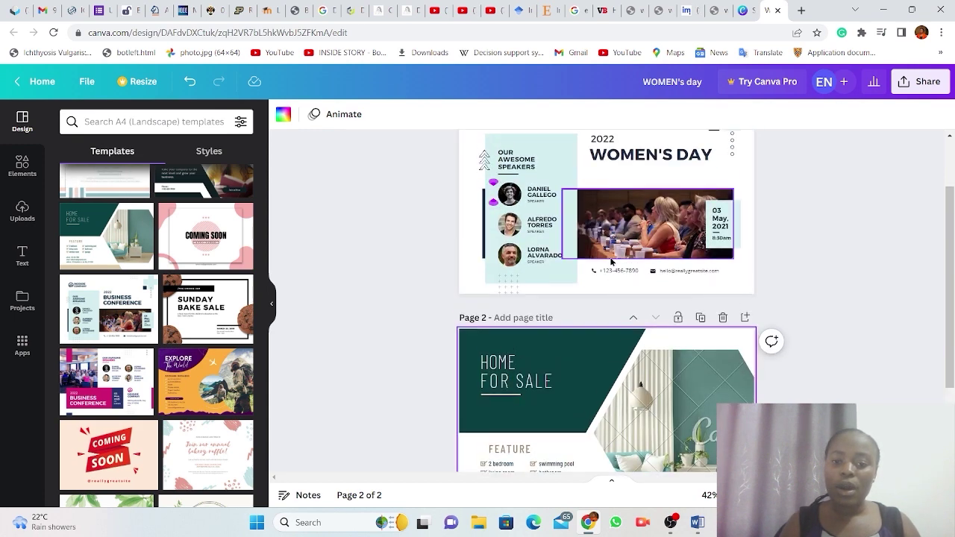
{"action": "scroll", "coordinate": [610, 261], "scroll_direction": "down", "scroll_amount": 2}
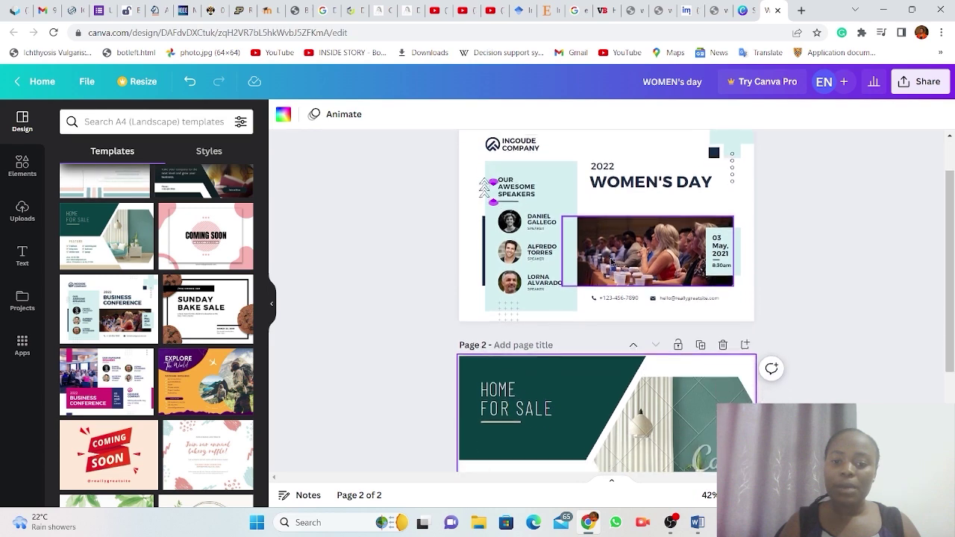
{"action": "scroll", "coordinate": [611, 261], "scroll_direction": "up", "scroll_amount": 2}
{"action": "scroll", "coordinate": [611, 261], "scroll_direction": "down", "scroll_amount": 2}
{"action": "scroll", "coordinate": [610, 261], "scroll_direction": "up", "scroll_amount": 2}
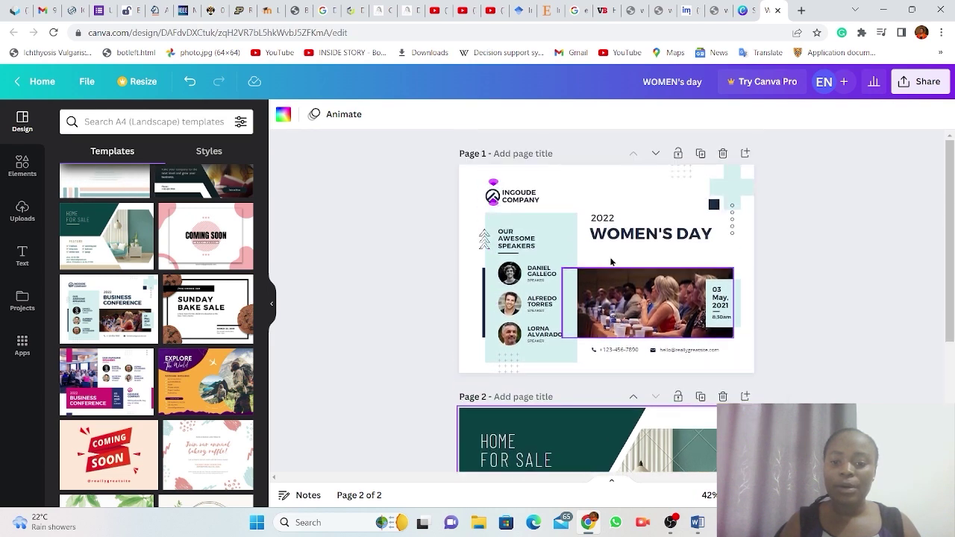
{"action": "scroll", "coordinate": [611, 262], "scroll_direction": "down", "scroll_amount": 3}
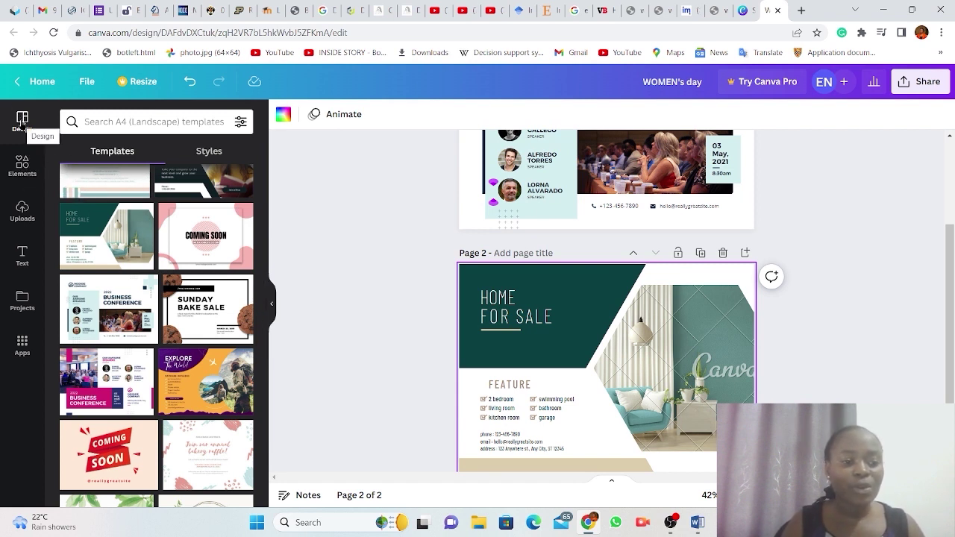
Search templates for 'women's' and pick the 'womens international day' suggestion.
{"action": "left_click", "coordinate": [128, 124]}
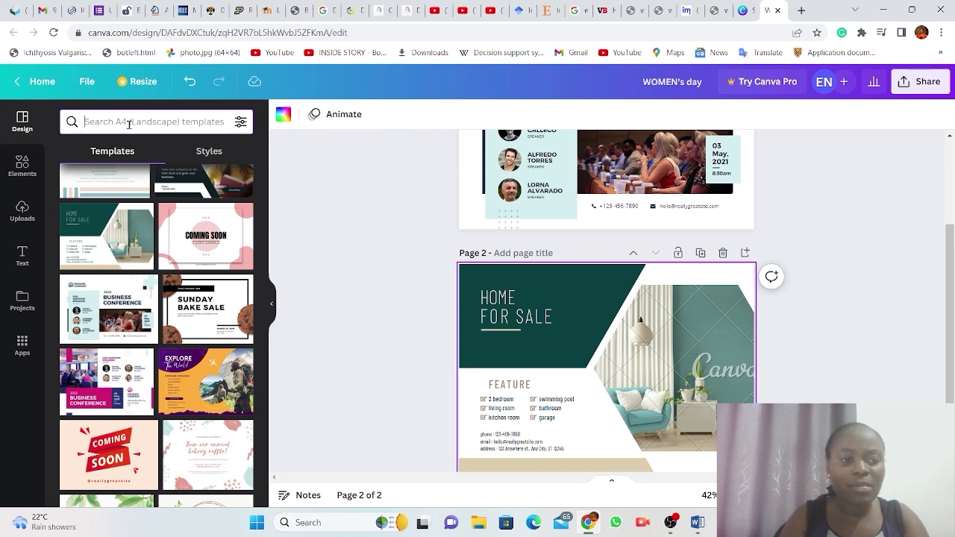
{"action": "type", "text": "women"}
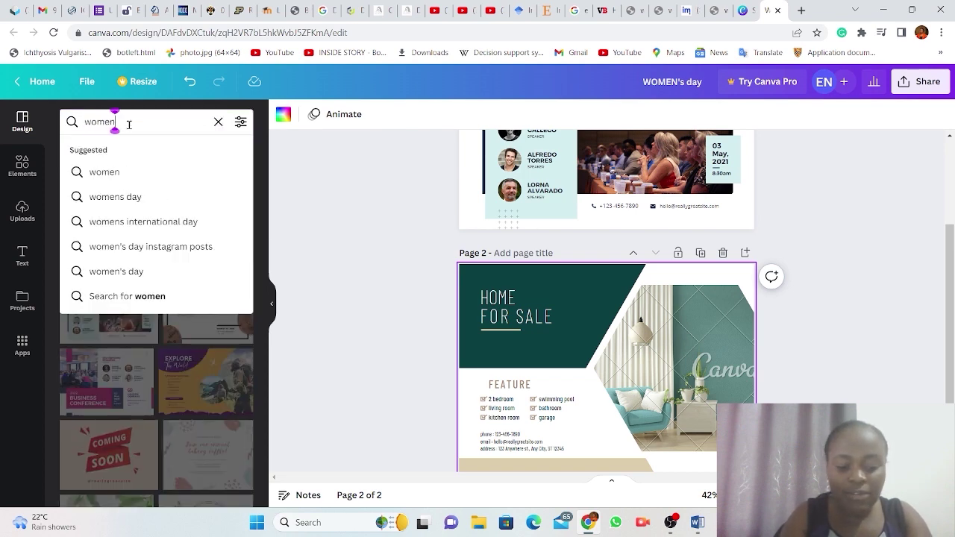
{"action": "type", "text": "'s"}
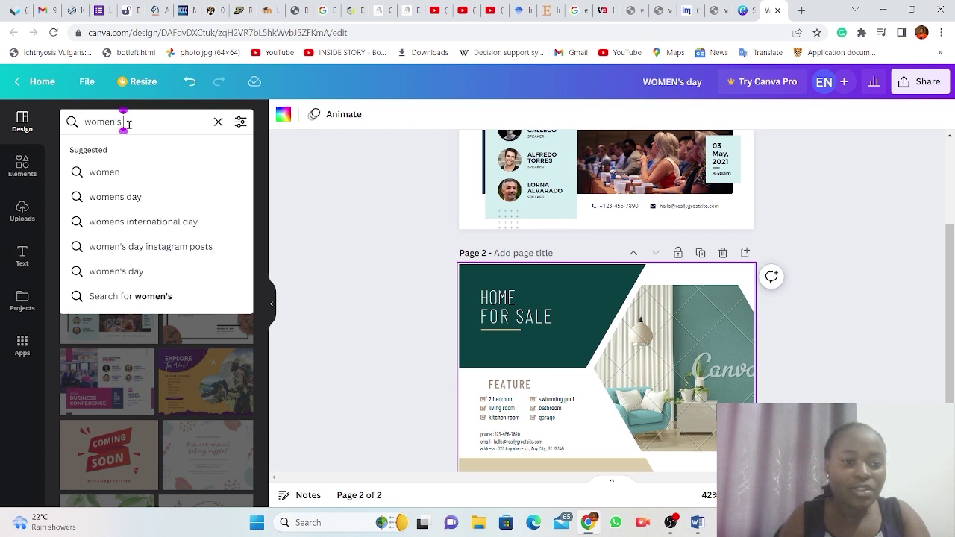
{"action": "left_click", "coordinate": [153, 226]}
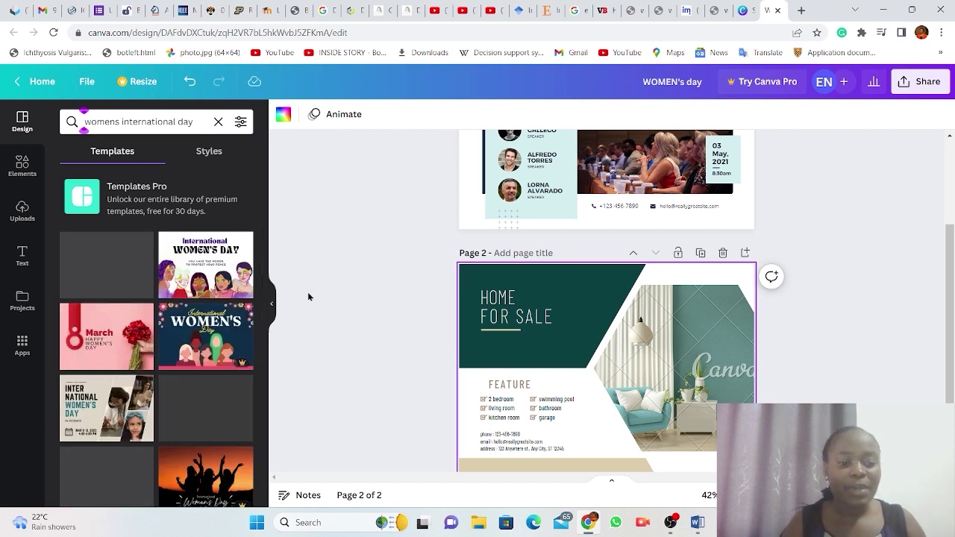
{"action": "scroll", "coordinate": [321, 359], "scroll_direction": "down", "scroll_amount": 1}
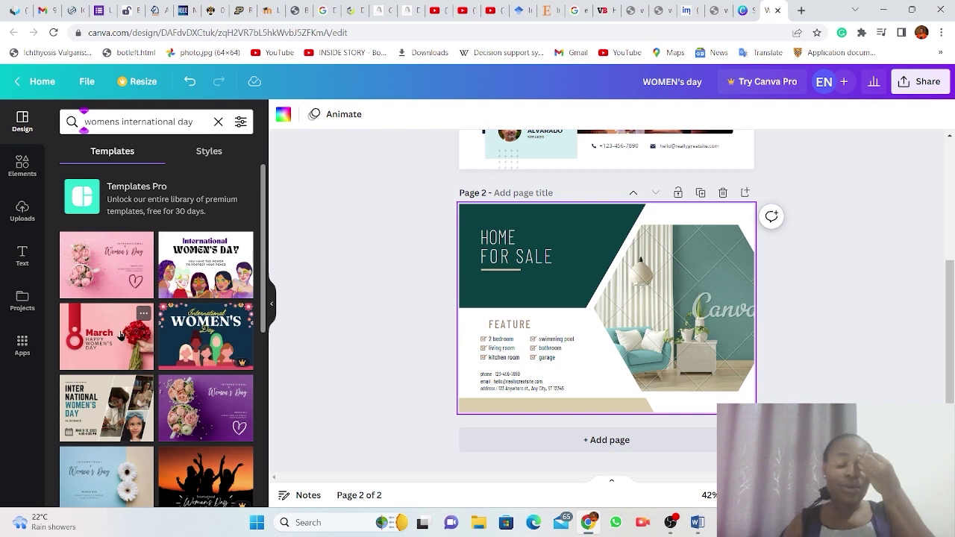
Add a third page and apply the illustrated International Women's Day template with the group of women.
{"action": "left_click", "coordinate": [547, 448]}
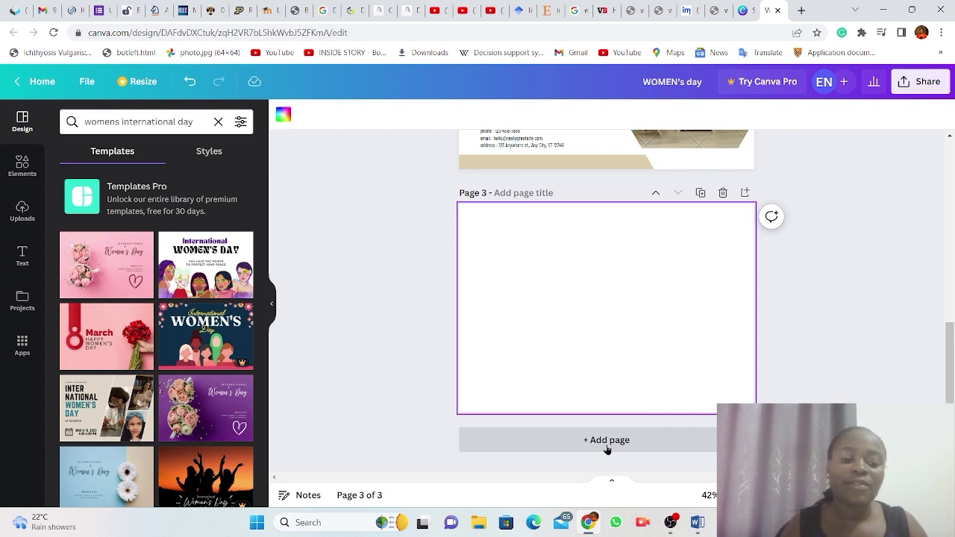
{"action": "left_click", "coordinate": [115, 260]}
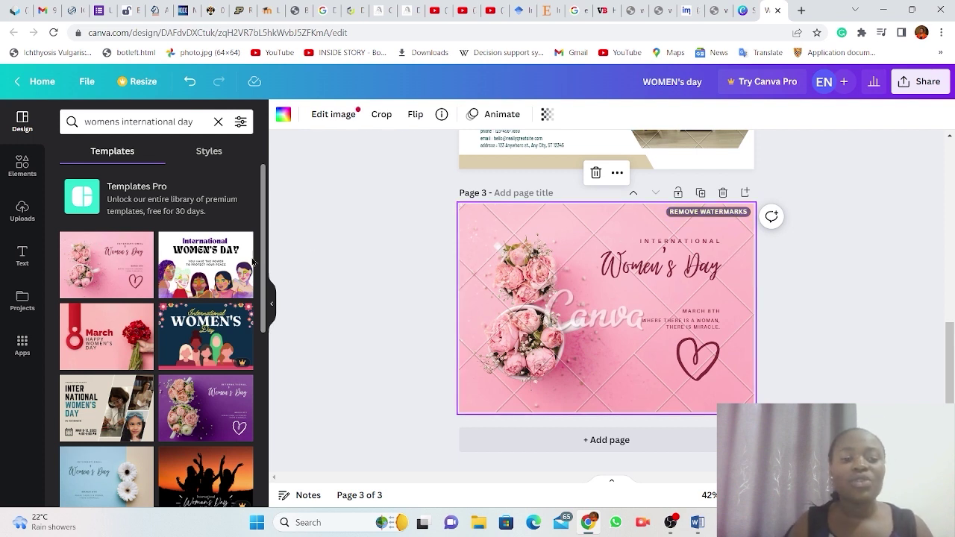
{"action": "left_click", "coordinate": [197, 274]}
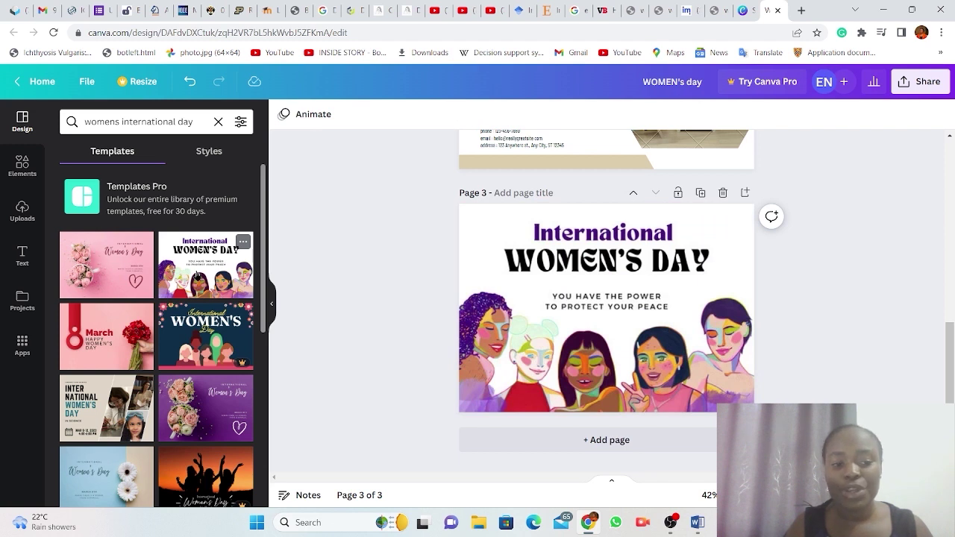
{"action": "left_click", "coordinate": [197, 274]}
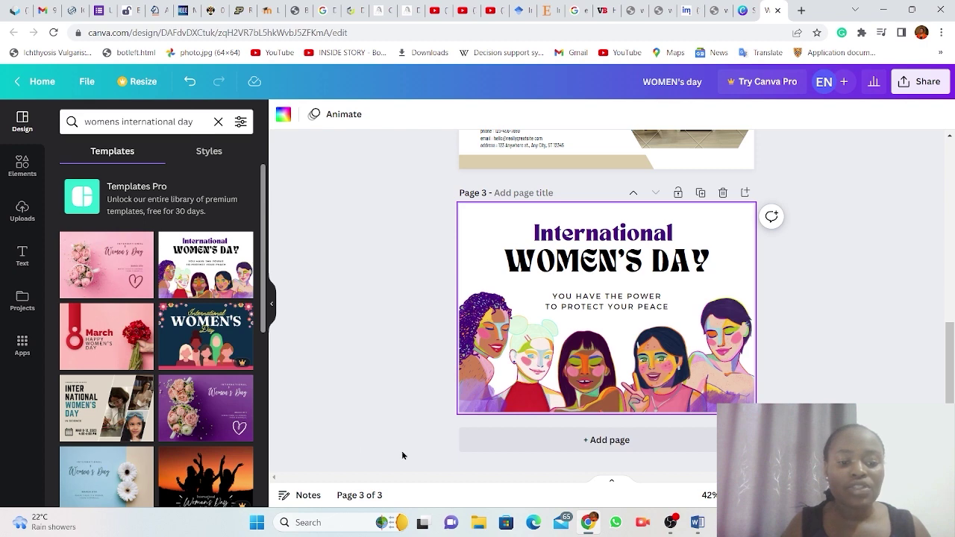
Add a fourth page with the pink roses Women's Day template, checking the Remove watermarks option.
{"action": "left_click", "coordinate": [587, 441]}
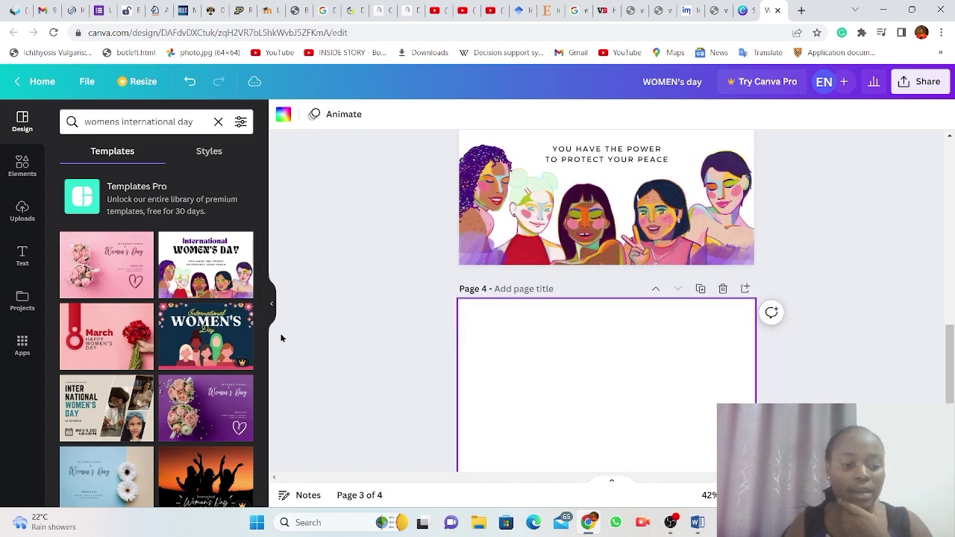
{"action": "left_click", "coordinate": [105, 260]}
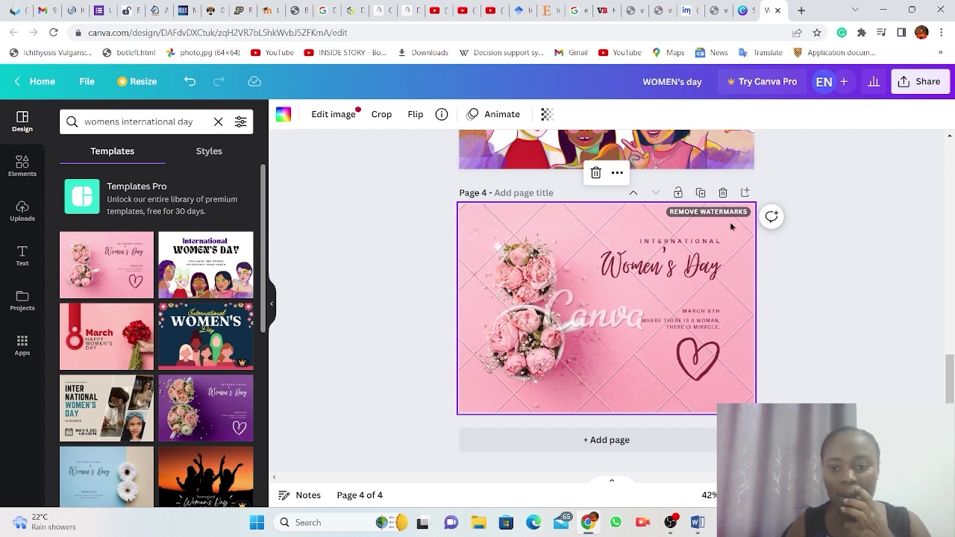
{"action": "left_click", "coordinate": [706, 213]}
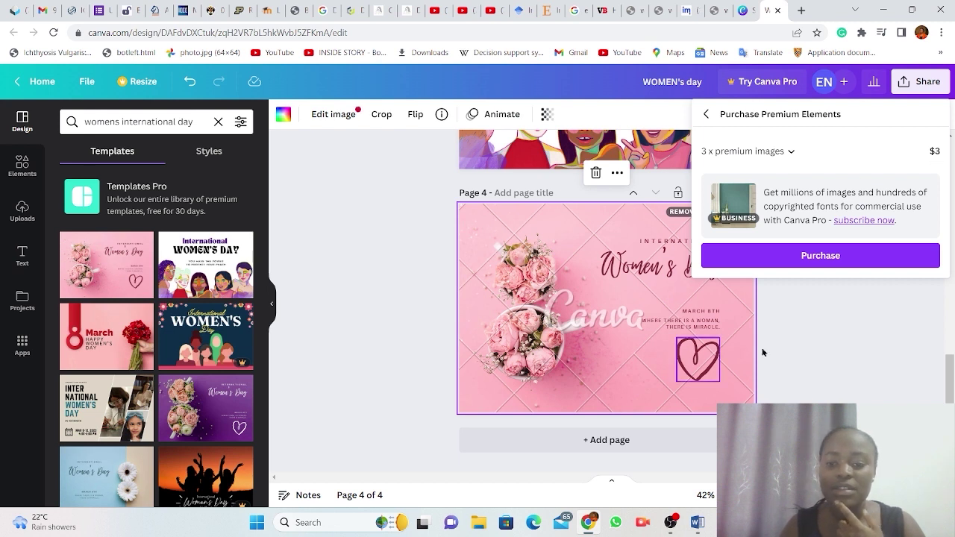
{"action": "left_click", "coordinate": [814, 351]}
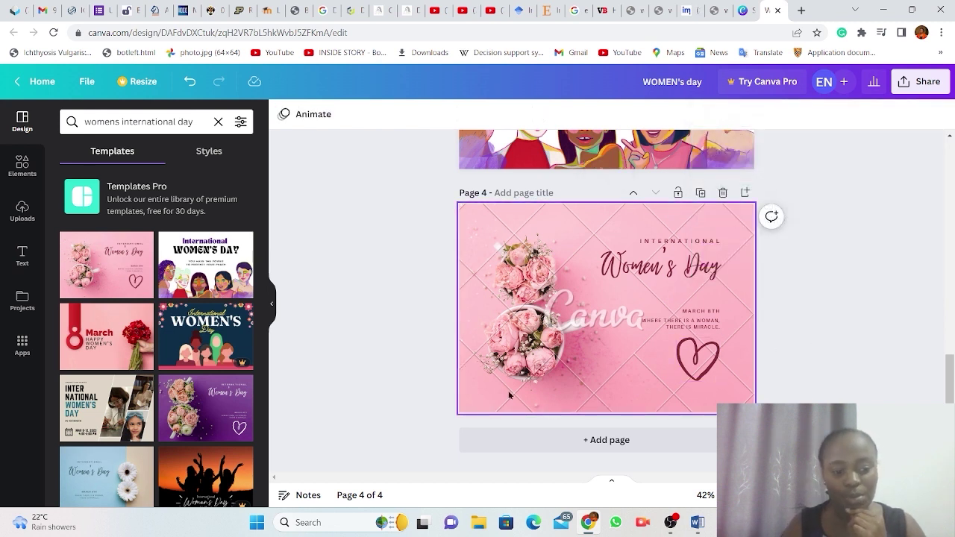
{"action": "scroll", "coordinate": [394, 355], "scroll_direction": "up", "scroll_amount": 5}
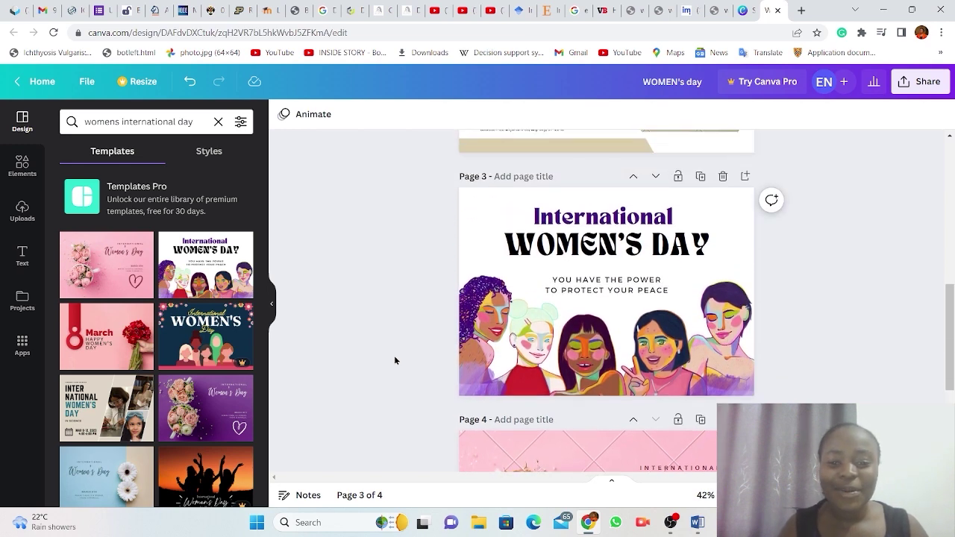
{"action": "scroll", "coordinate": [394, 355], "scroll_direction": "up", "scroll_amount": 1}
{"action": "scroll", "coordinate": [394, 355], "scroll_direction": "down", "scroll_amount": 1}
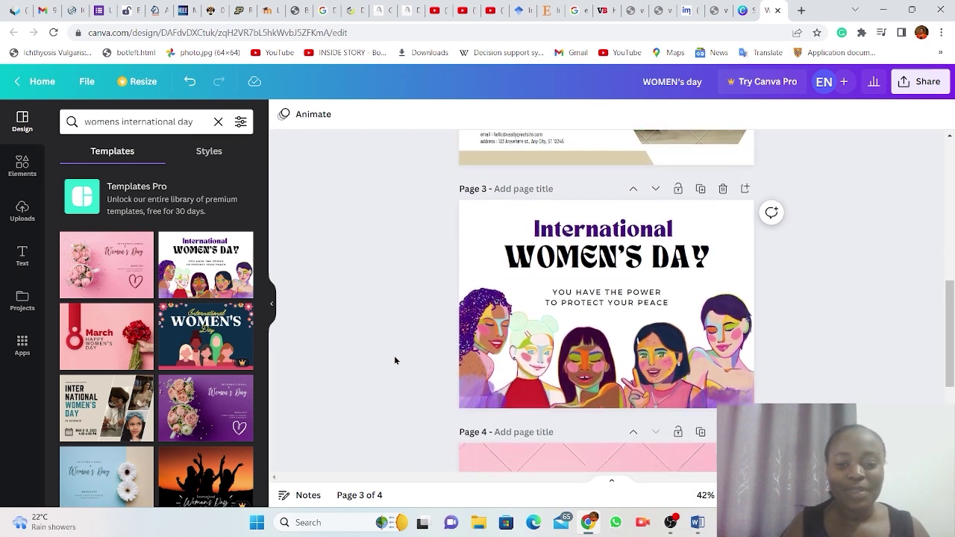
{"action": "scroll", "coordinate": [395, 358], "scroll_direction": "down", "scroll_amount": 3}
{"action": "scroll", "coordinate": [395, 358], "scroll_direction": "up", "scroll_amount": 1}
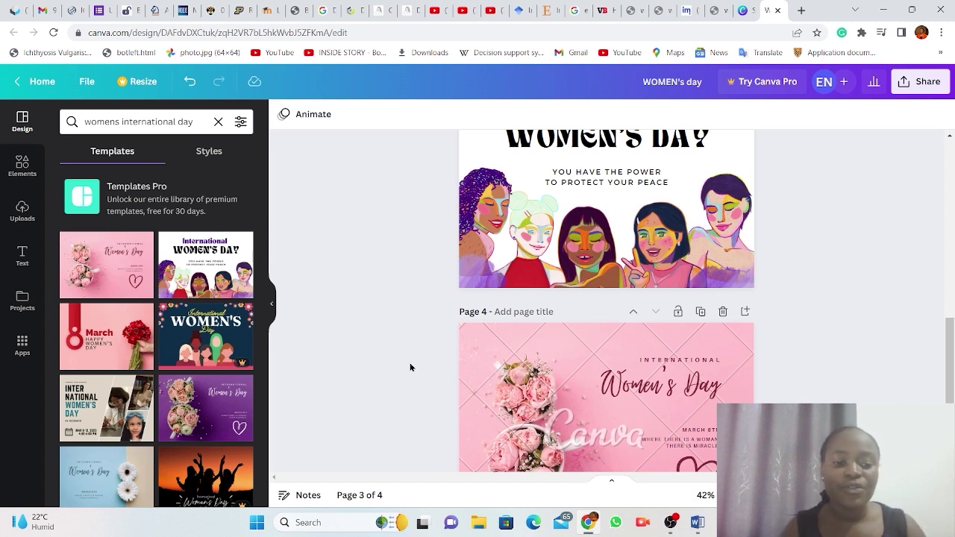
{"action": "scroll", "coordinate": [698, 265], "scroll_direction": "up", "scroll_amount": 3}
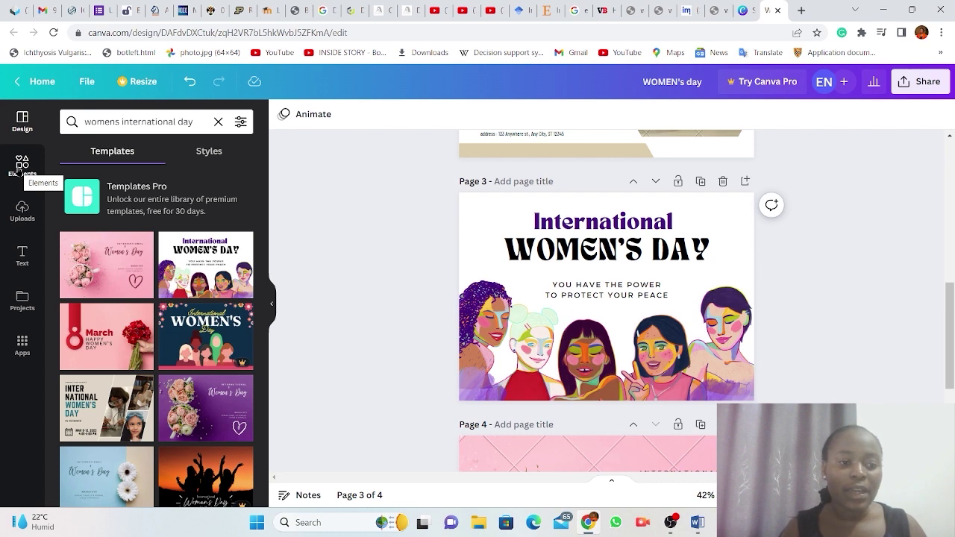
Delete all five illustrated women from page 3, keeping the heading and tagline.
{"action": "left_click", "coordinate": [20, 170]}
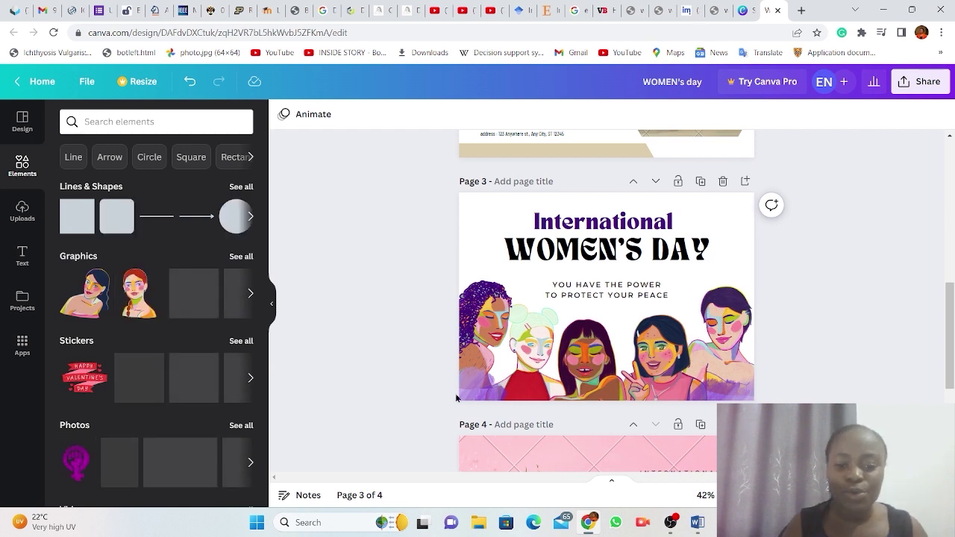
{"action": "left_click", "coordinate": [490, 327]}
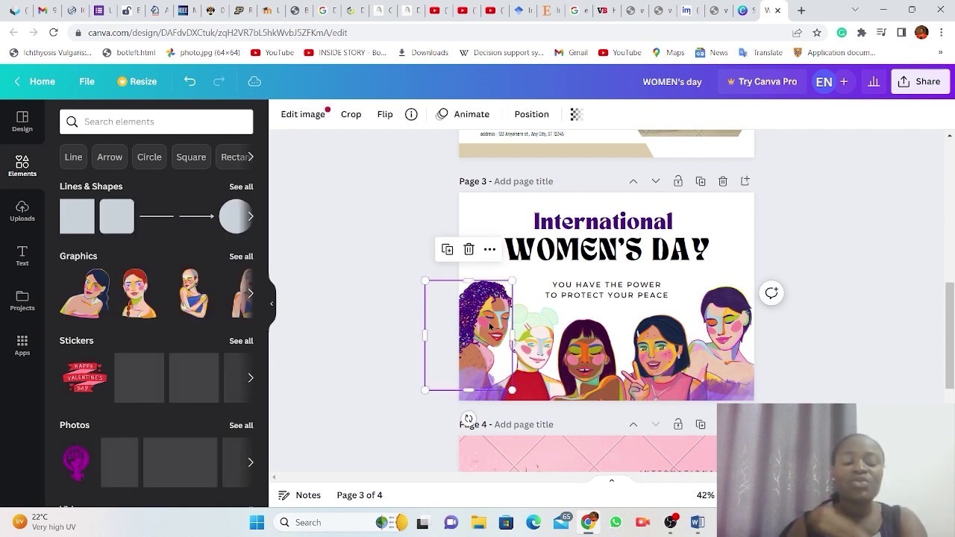
{"action": "key", "text": "Delete"}
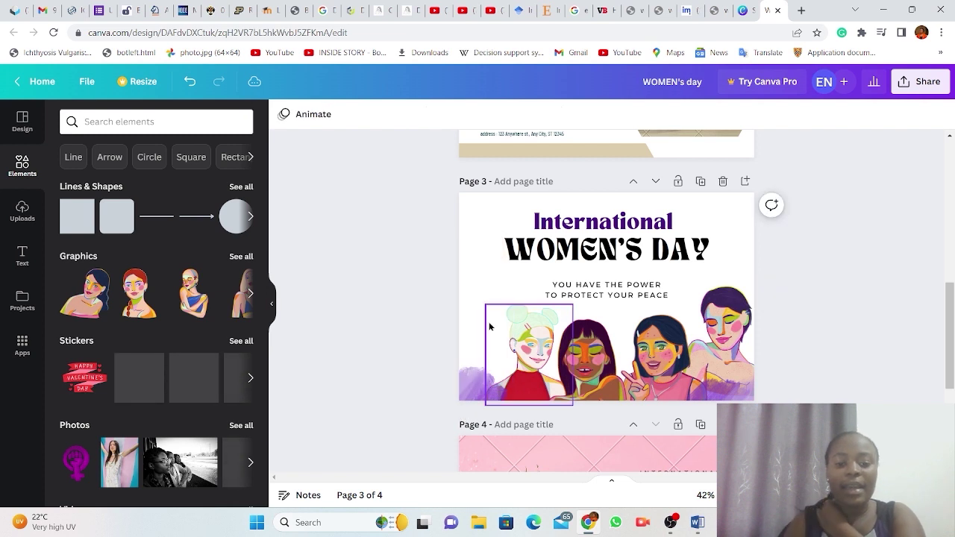
{"action": "left_click", "coordinate": [536, 355]}
{"action": "key", "text": "Delete"}
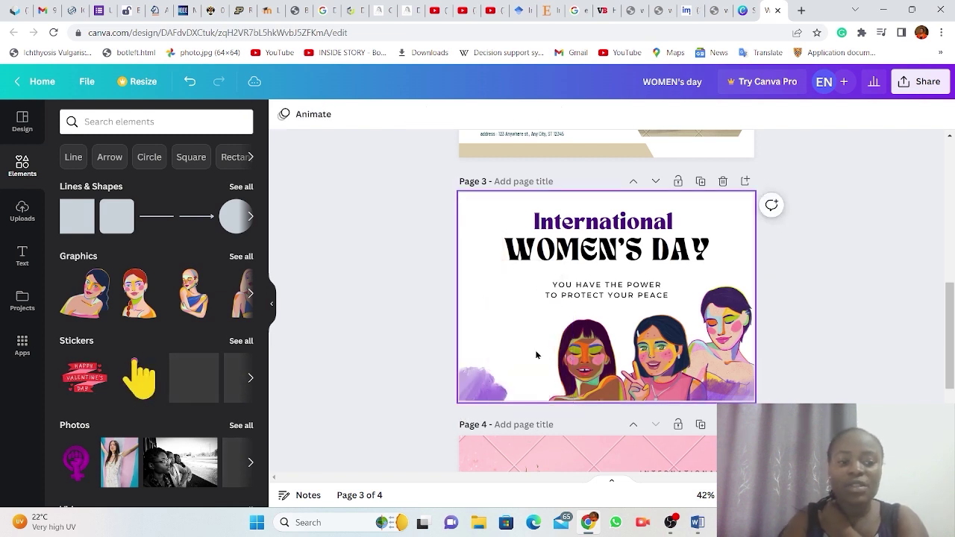
{"action": "left_click", "coordinate": [583, 371]}
{"action": "key", "text": "Delete"}
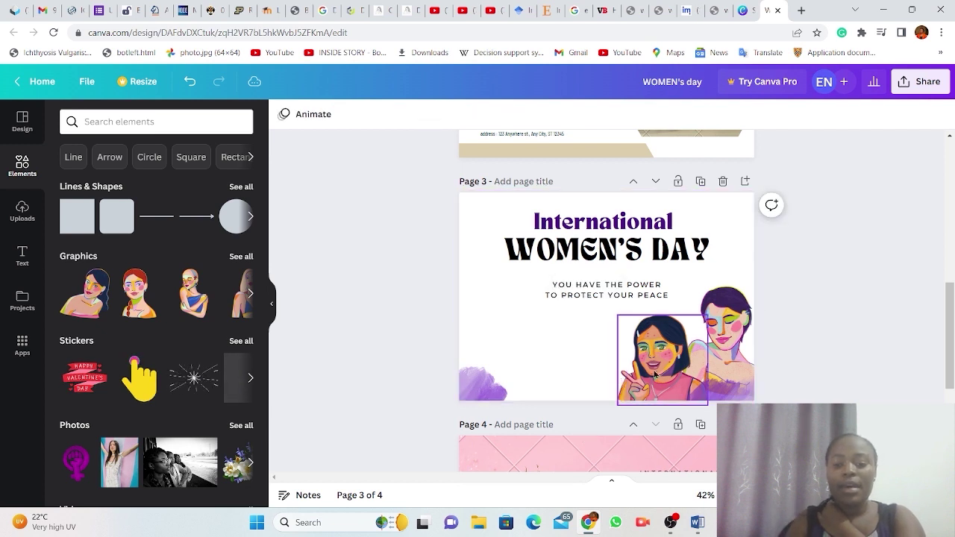
{"action": "left_click", "coordinate": [654, 375]}
{"action": "key", "text": "Delete"}
{"action": "left_click", "coordinate": [724, 347]}
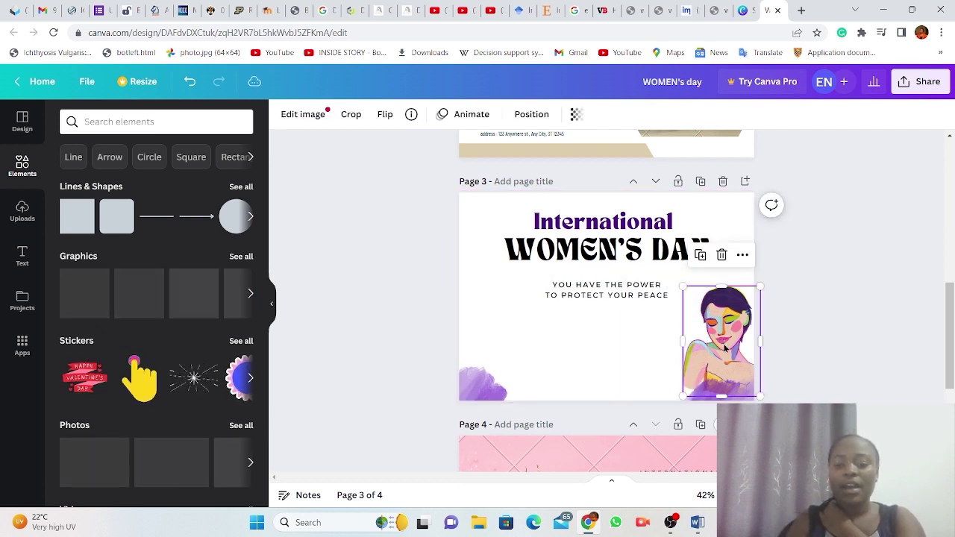
{"action": "key", "text": "Delete"}
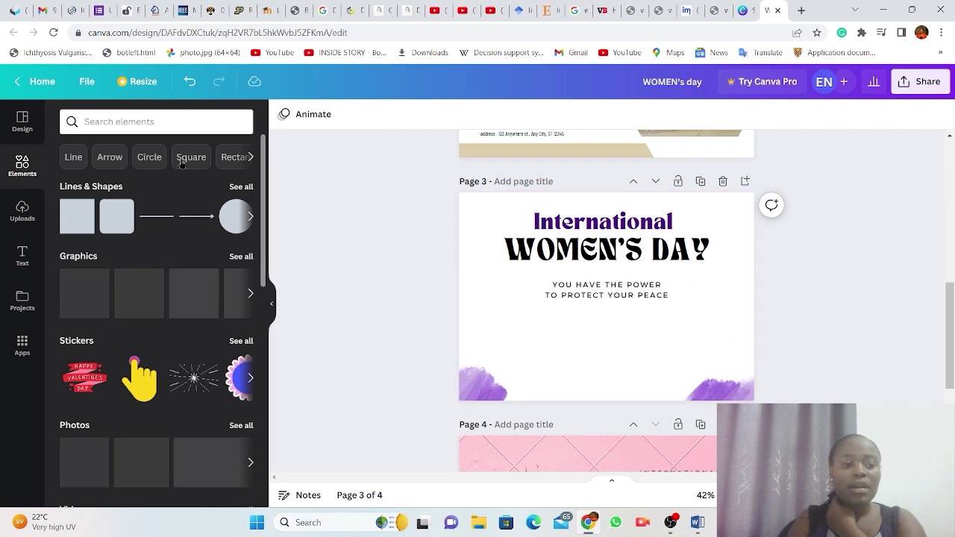
Search Elements for 'women' and add the pink women graphic to page 3.
{"action": "left_click", "coordinate": [108, 121]}
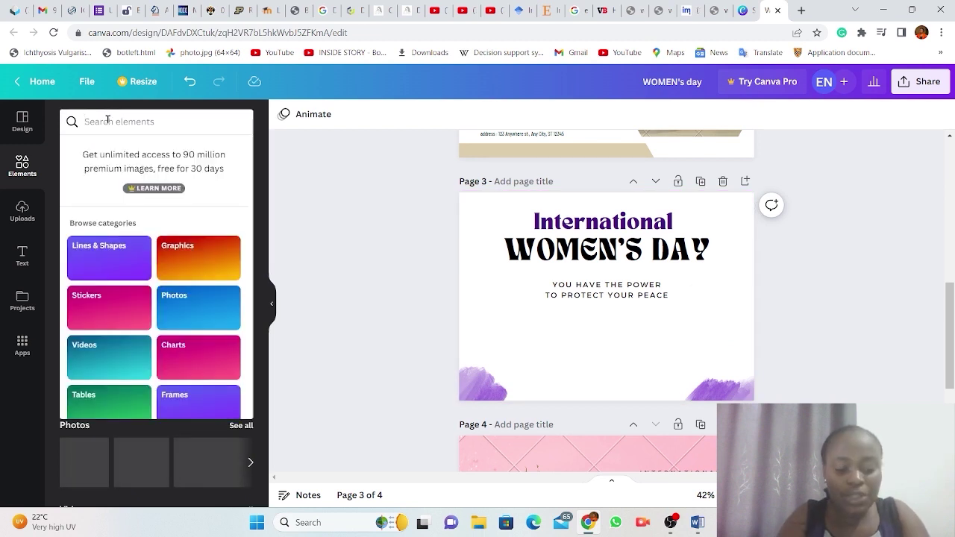
{"action": "type", "text": "women"}
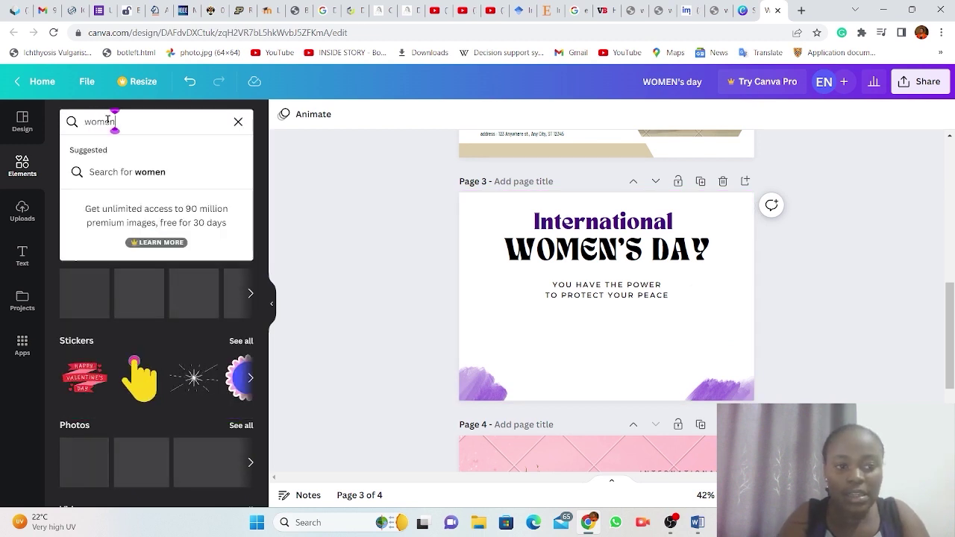
{"action": "key", "text": "Return"}
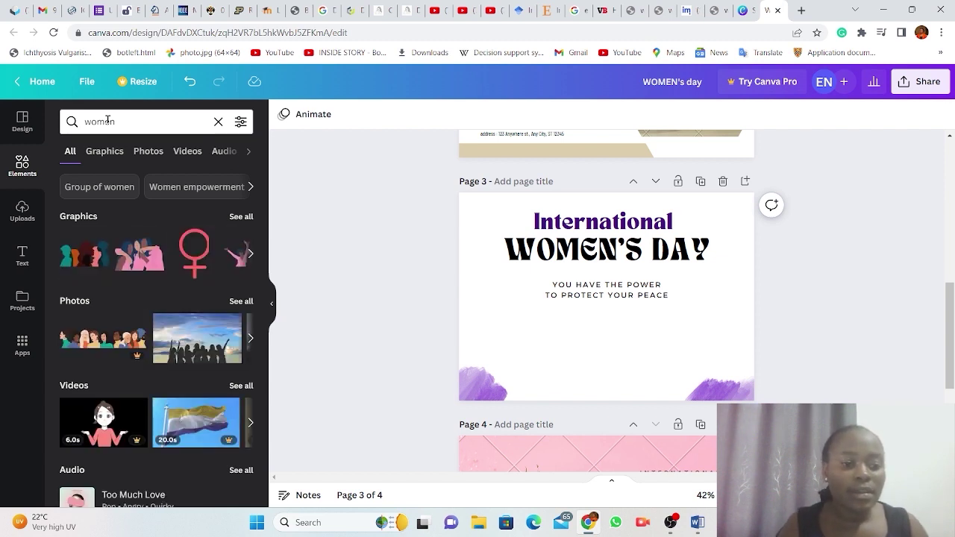
{"action": "left_click", "coordinate": [138, 257]}
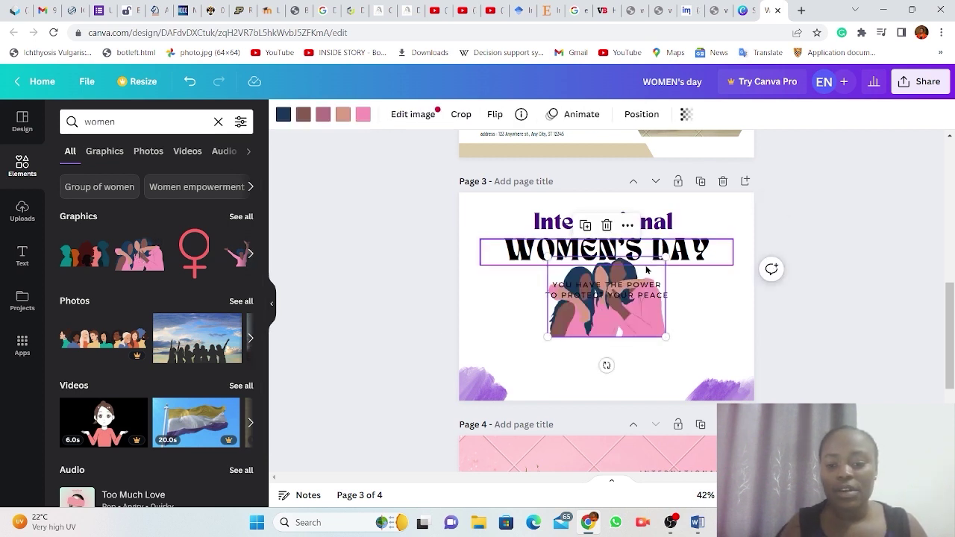
Enlarge the women graphic, place it below the quote, then view Graphics and Photos results.
{"action": "left_click_drag", "start_coordinate": [609, 313], "coordinate": [584, 371]}
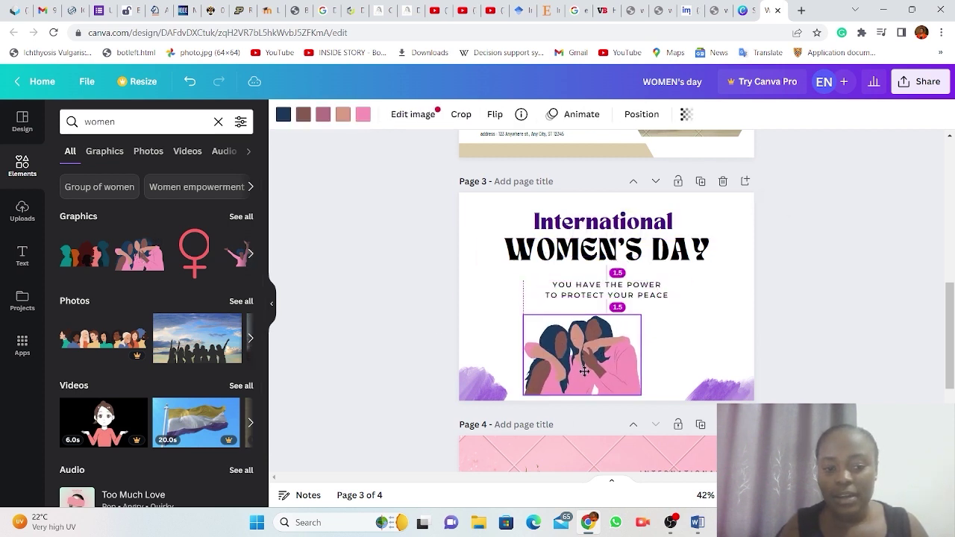
{"action": "left_click_drag", "start_coordinate": [640, 316], "coordinate": [727, 302]}
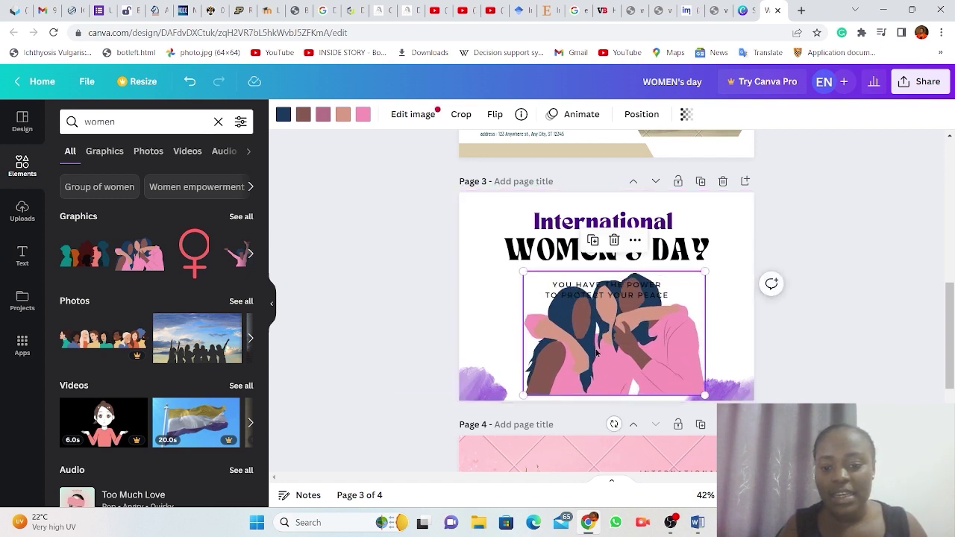
{"action": "left_click_drag", "start_coordinate": [597, 353], "coordinate": [597, 371]}
{"action": "left_click", "coordinate": [856, 330]}
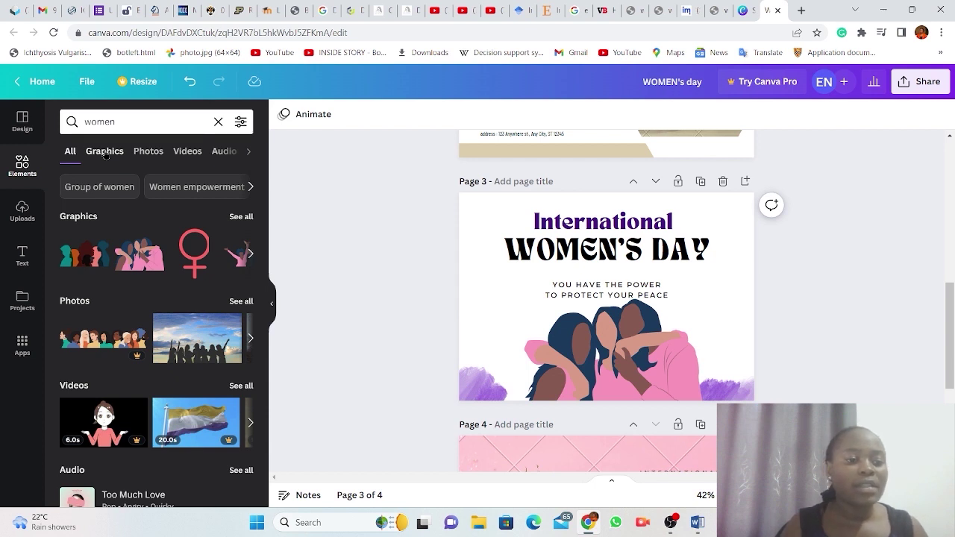
{"action": "left_click", "coordinate": [105, 152]}
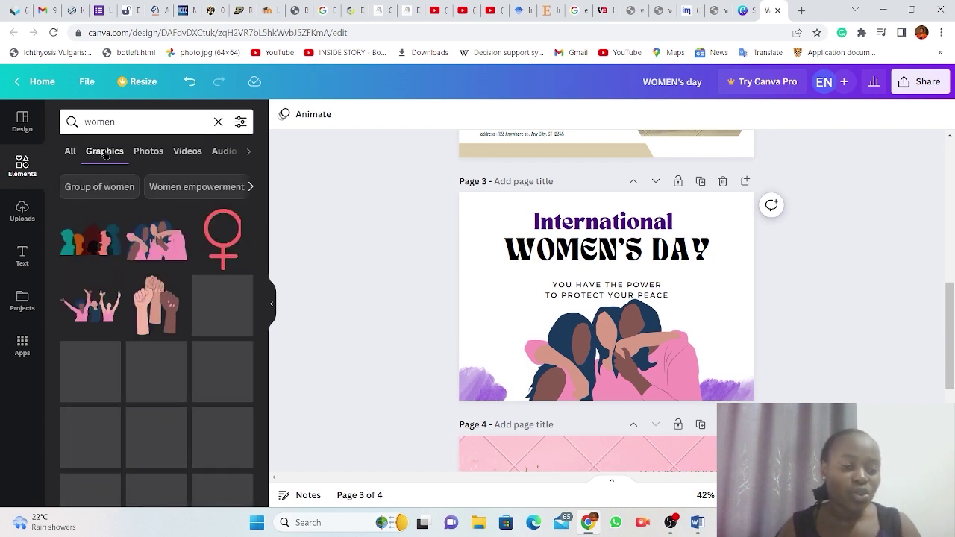
{"action": "left_click", "coordinate": [149, 152]}
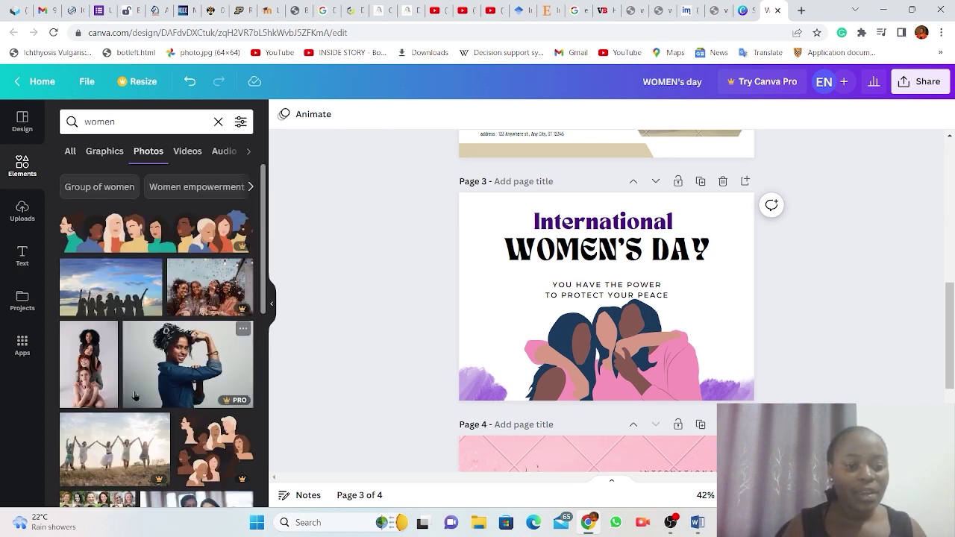
{"action": "scroll", "coordinate": [134, 397], "scroll_direction": "down", "scroll_amount": 3}
{"action": "scroll", "coordinate": [134, 397], "scroll_direction": "up", "scroll_amount": 1}
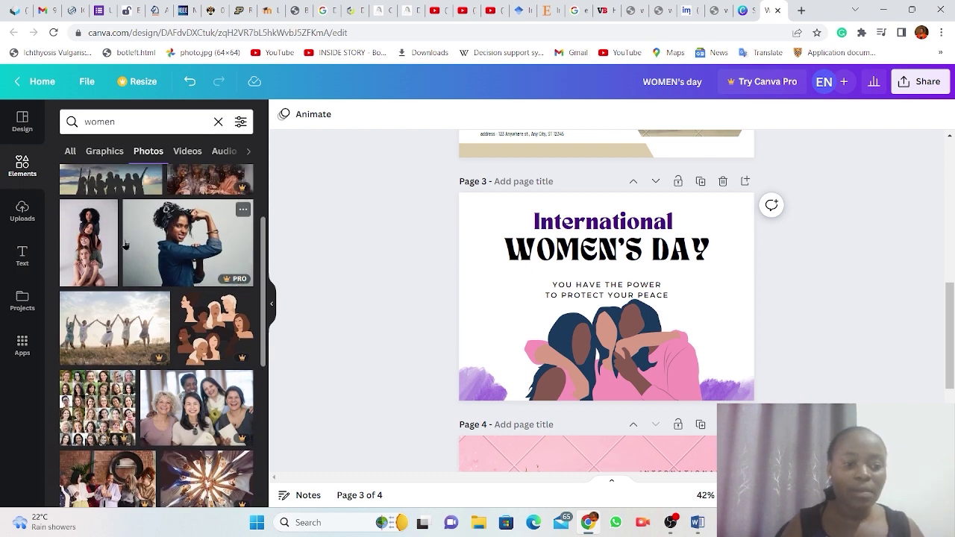
{"action": "left_click", "coordinate": [88, 242]}
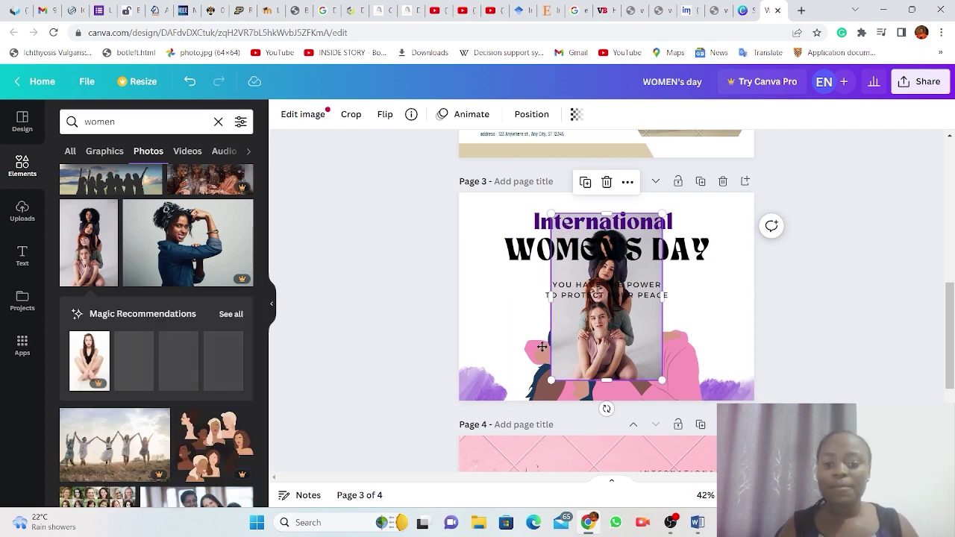
{"action": "left_click_drag", "start_coordinate": [618, 347], "coordinate": [512, 363]}
{"action": "left_click", "coordinate": [844, 301]}
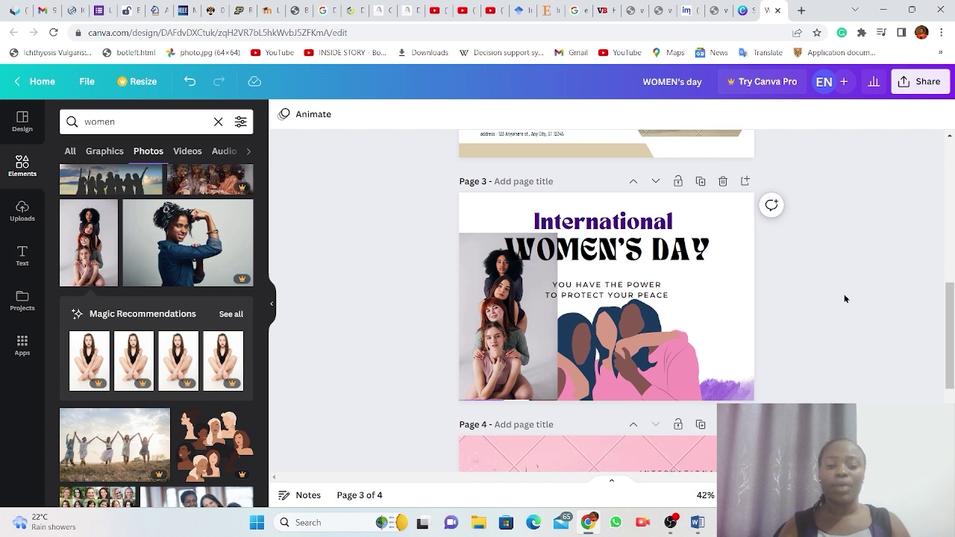
{"action": "left_click", "coordinate": [512, 319]}
{"action": "key", "text": "Delete"}
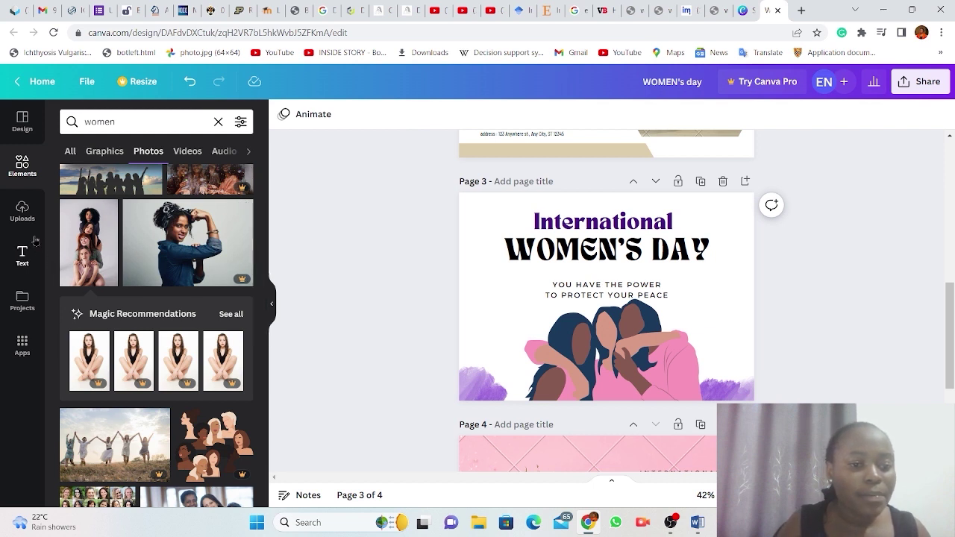
Check the Videos and Frames results for 'women', then open the Uploads panel.
{"action": "left_click", "coordinate": [193, 152]}
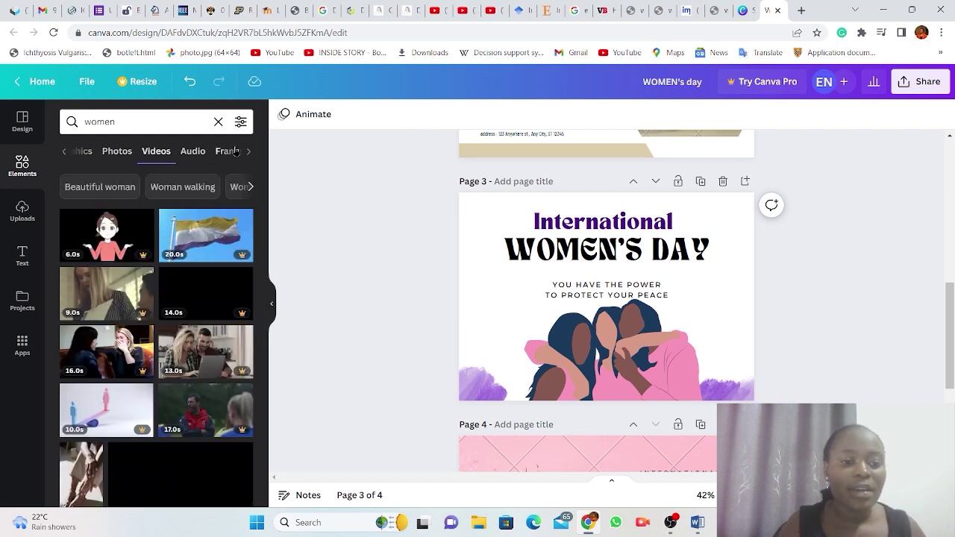
{"action": "left_click", "coordinate": [227, 153]}
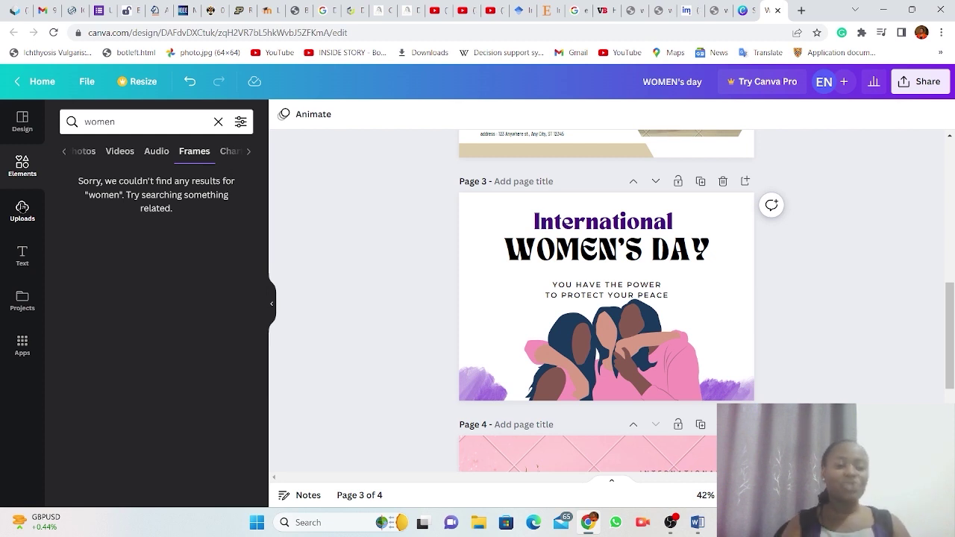
{"action": "left_click", "coordinate": [22, 208]}
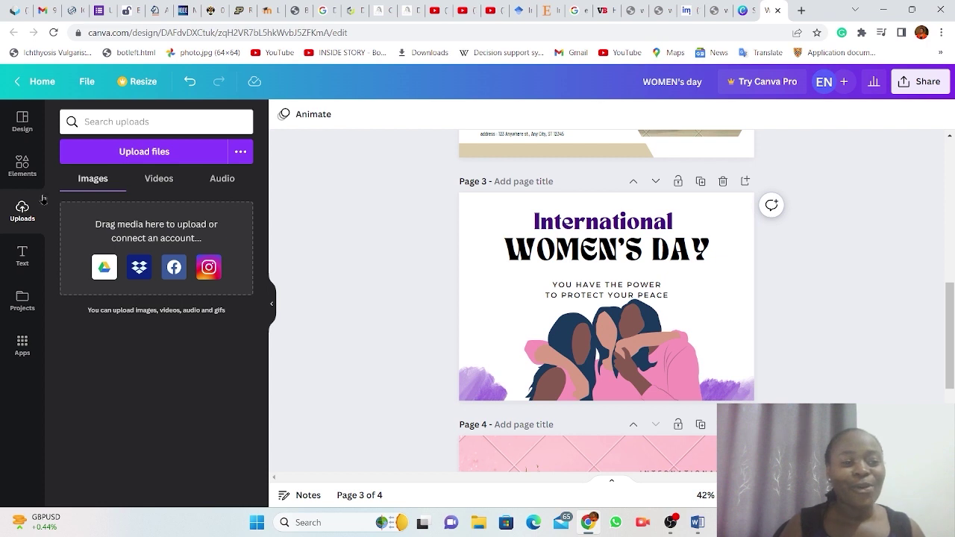
{"action": "left_click", "coordinate": [158, 151]}
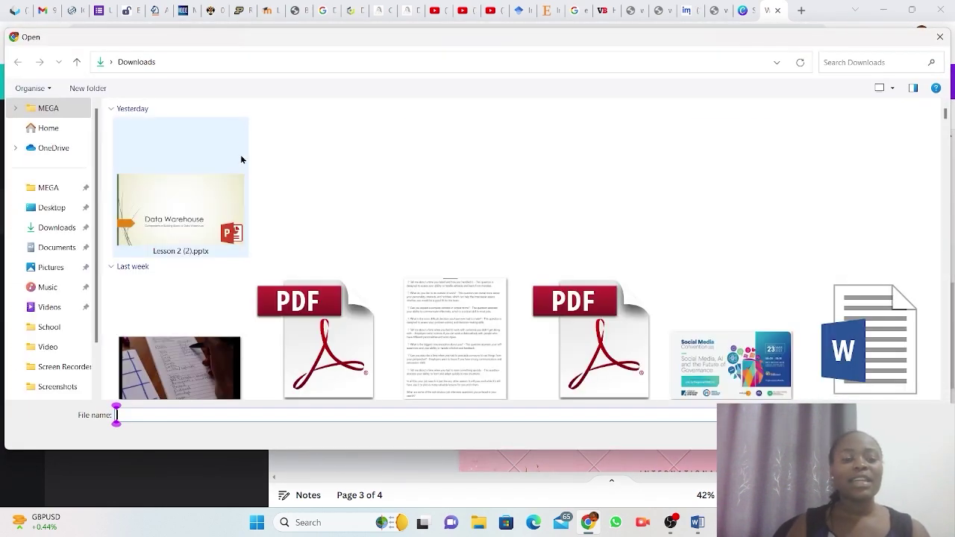
{"action": "scroll", "coordinate": [348, 270], "scroll_direction": "down", "scroll_amount": 5}
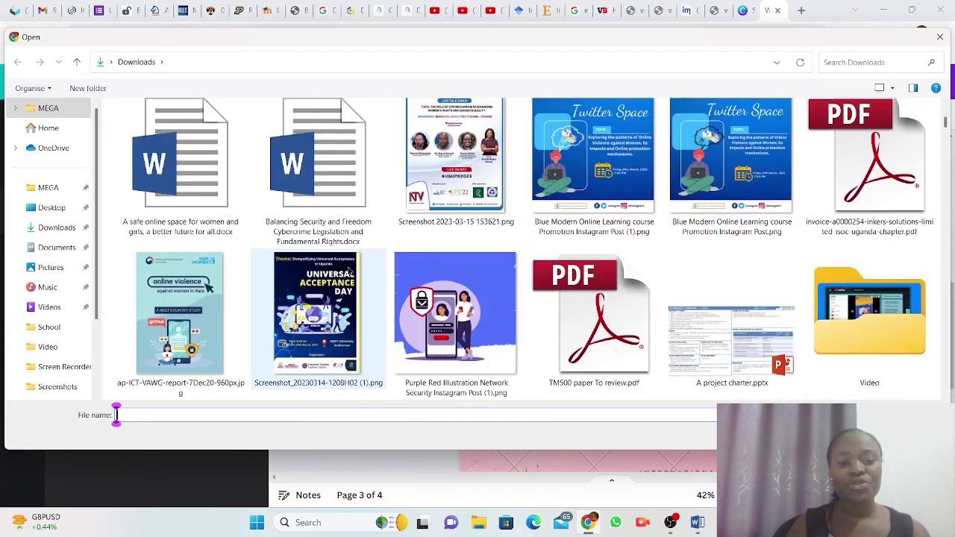
{"action": "scroll", "coordinate": [348, 270], "scroll_direction": "up", "scroll_amount": 3}
{"action": "scroll", "coordinate": [348, 270], "scroll_direction": "down", "scroll_amount": 5}
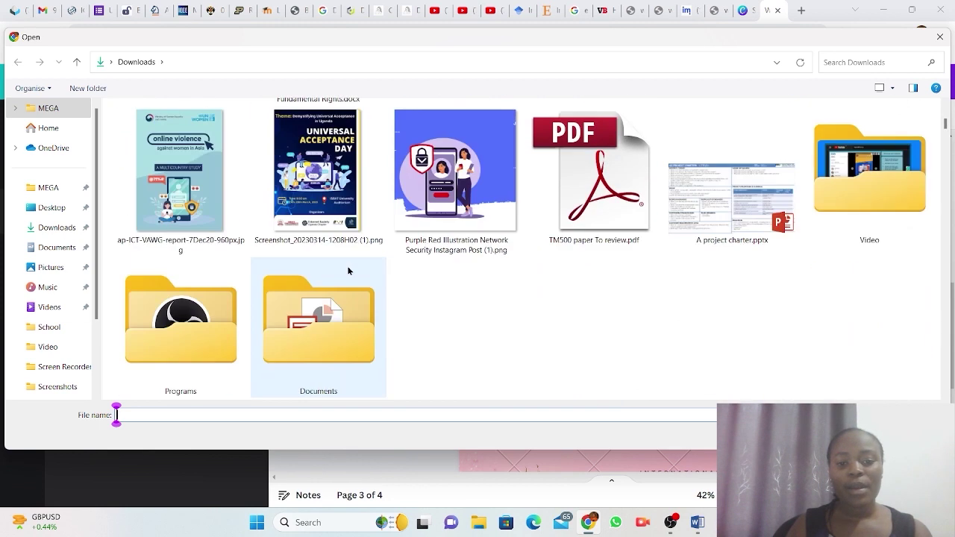
{"action": "scroll", "coordinate": [348, 270], "scroll_direction": "up", "scroll_amount": 3}
{"action": "scroll", "coordinate": [348, 270], "scroll_direction": "down", "scroll_amount": 2}
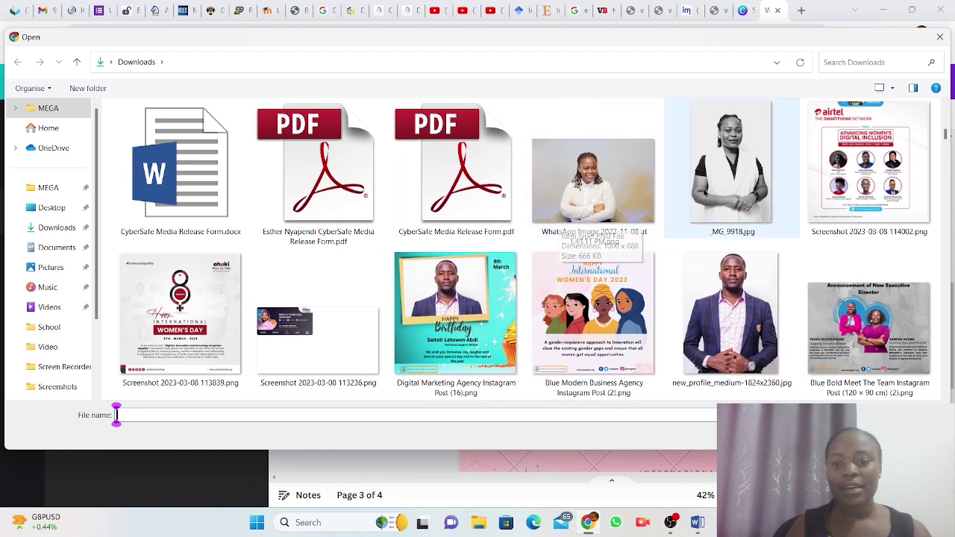
{"action": "left_click", "coordinate": [593, 183]}
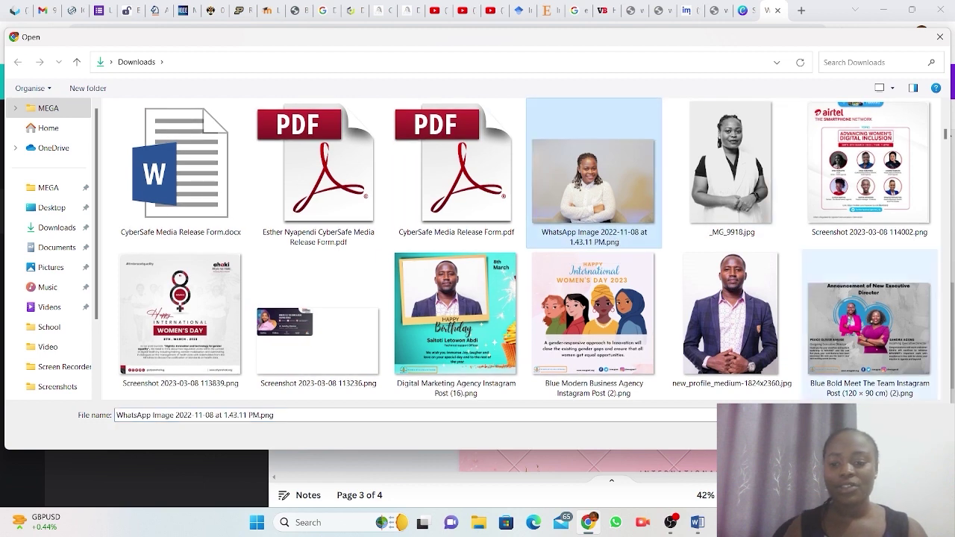
{"action": "key", "text": "Return"}
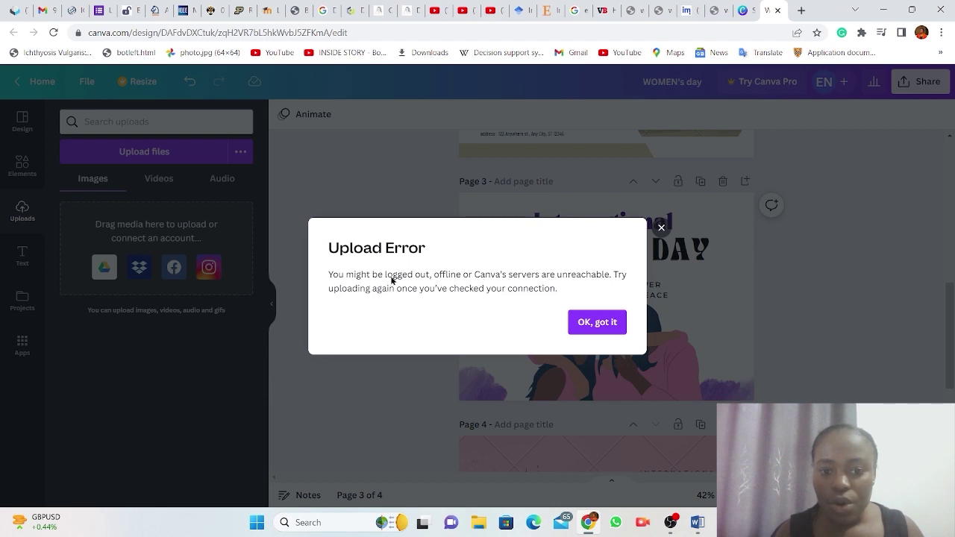
{"action": "left_click", "coordinate": [603, 322]}
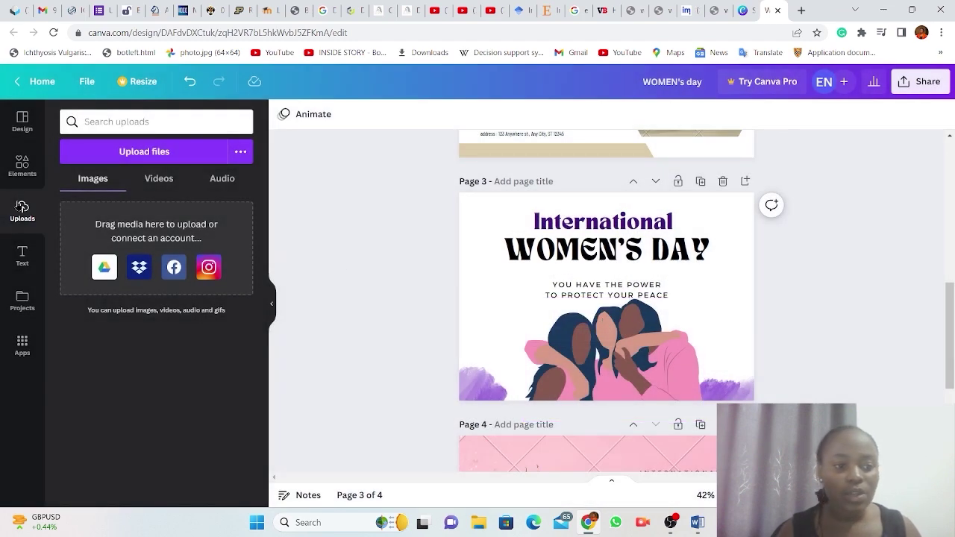
{"action": "left_click", "coordinate": [142, 152]}
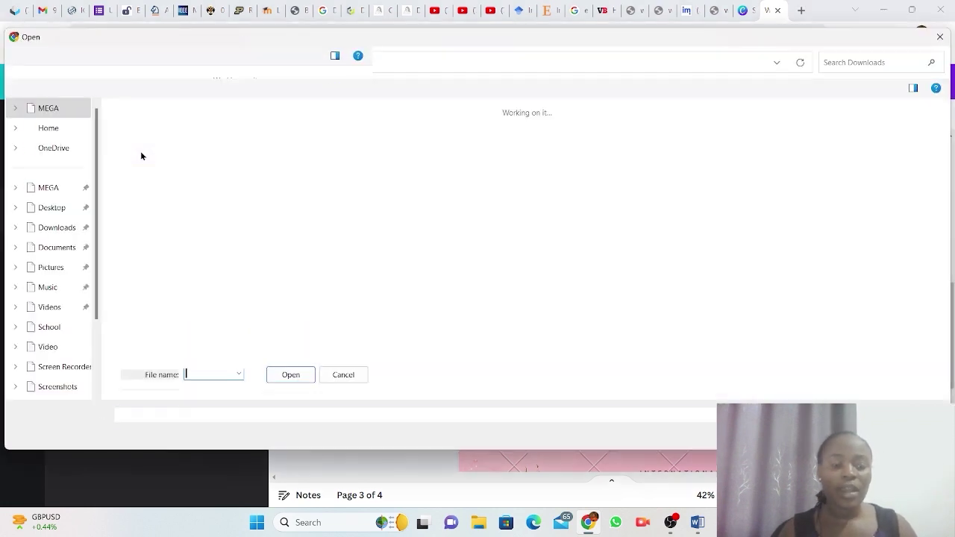
{"action": "scroll", "coordinate": [373, 234], "scroll_direction": "down", "scroll_amount": 10}
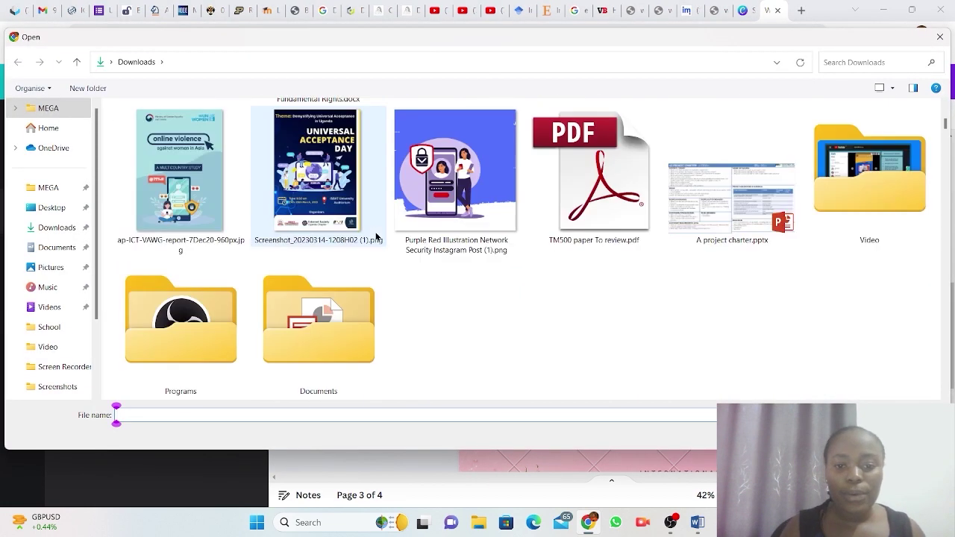
{"action": "scroll", "coordinate": [376, 236], "scroll_direction": "down", "scroll_amount": 3}
{"action": "scroll", "coordinate": [376, 236], "scroll_direction": "down", "scroll_amount": 3}
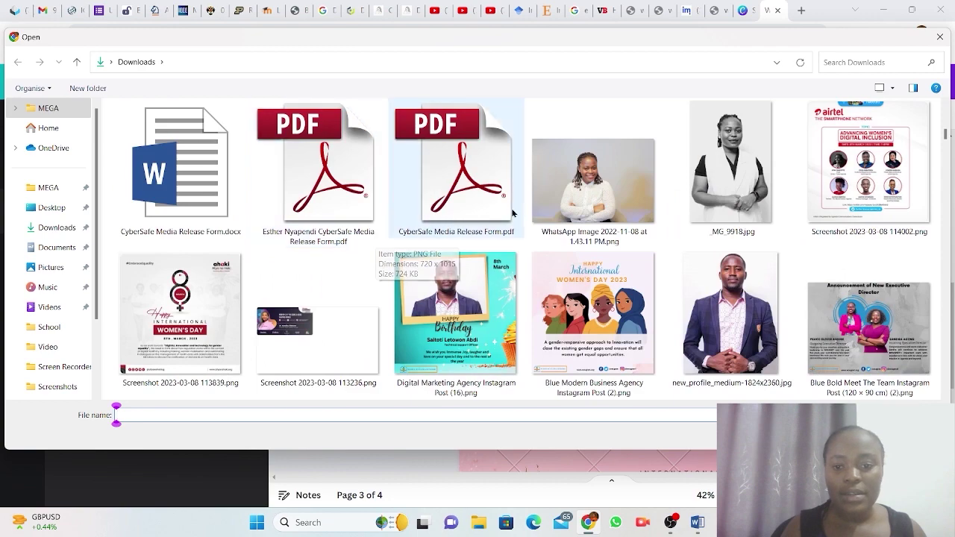
{"action": "left_click", "coordinate": [593, 183]}
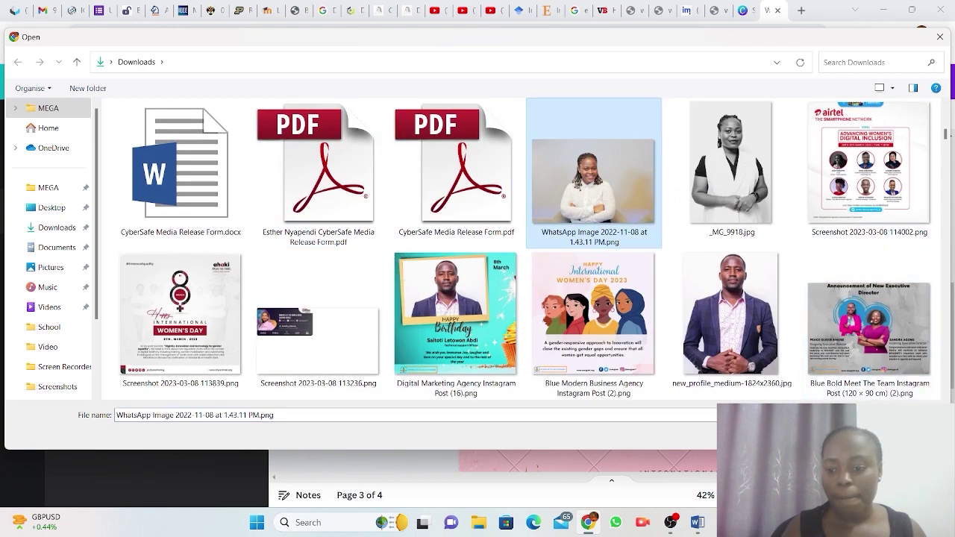
{"action": "double_click", "coordinate": [593, 179]}
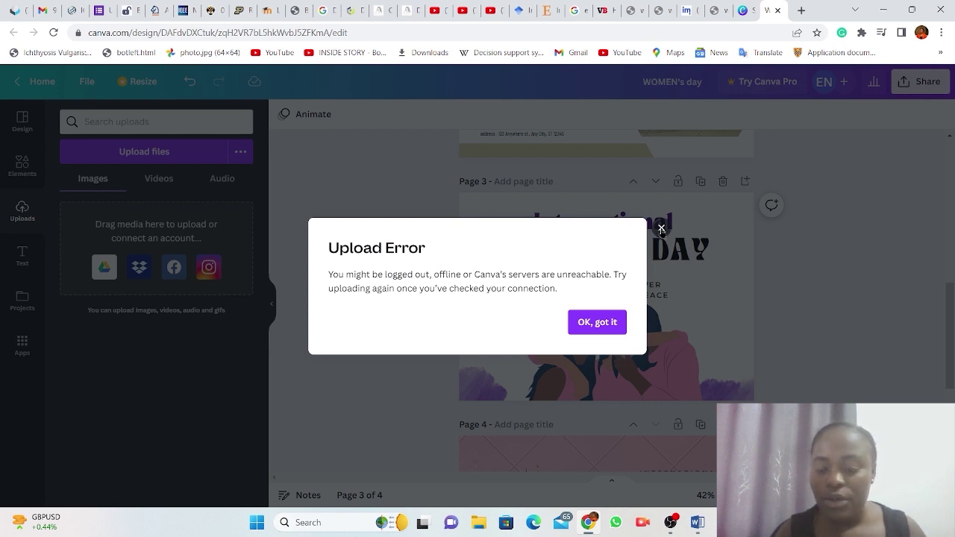
{"action": "left_click", "coordinate": [661, 228]}
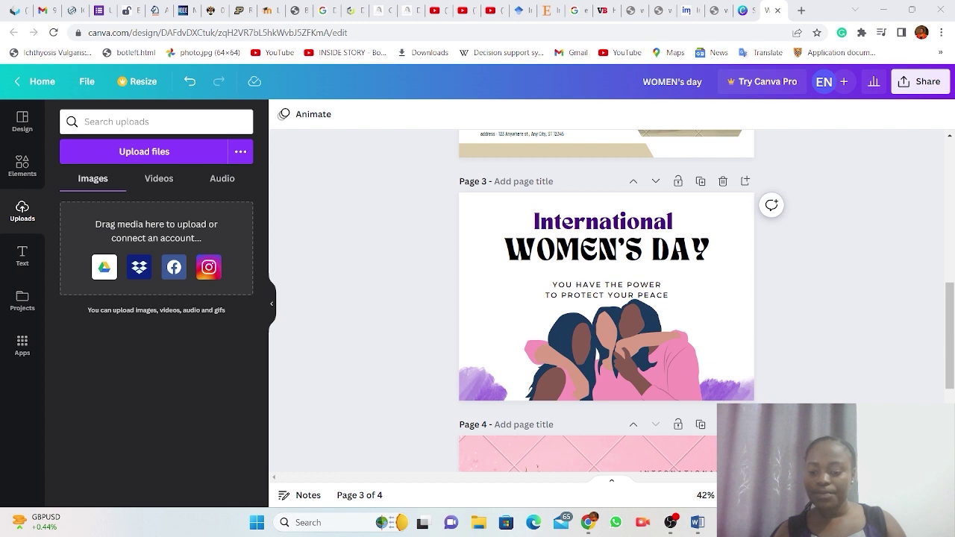
Reconnect the computer to the ICT Wi-Fi network.
{"action": "key", "text": "super+a"}
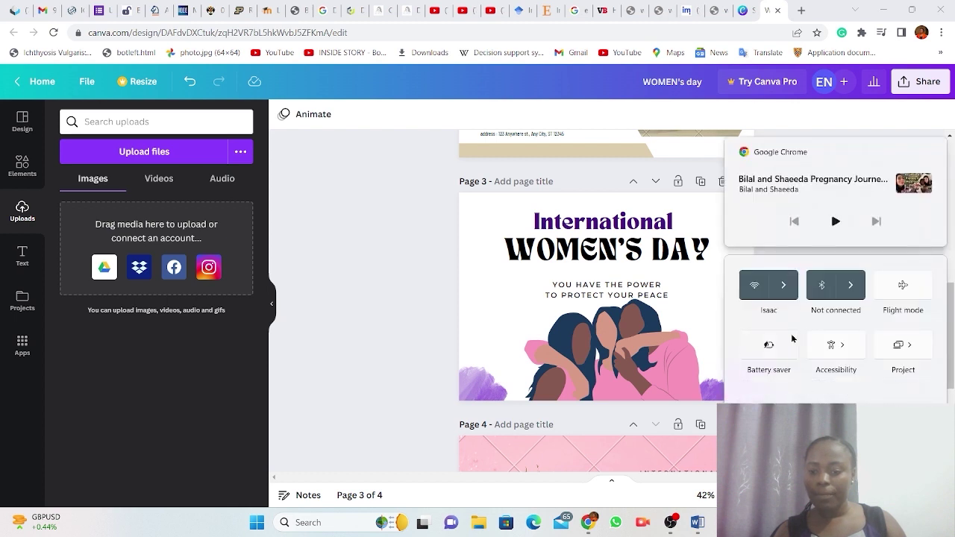
{"action": "left_click", "coordinate": [784, 297]}
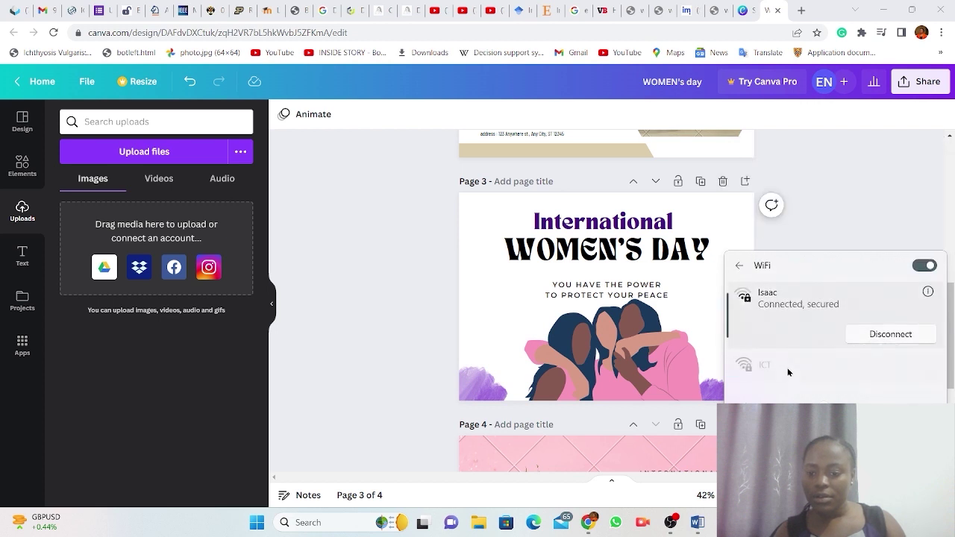
{"action": "left_click", "coordinate": [770, 366]}
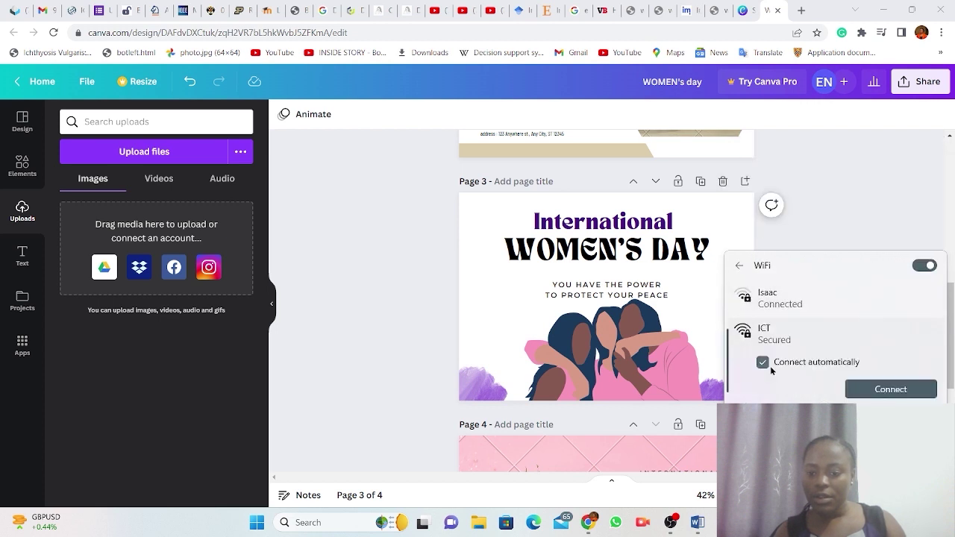
{"action": "left_click", "coordinate": [880, 388]}
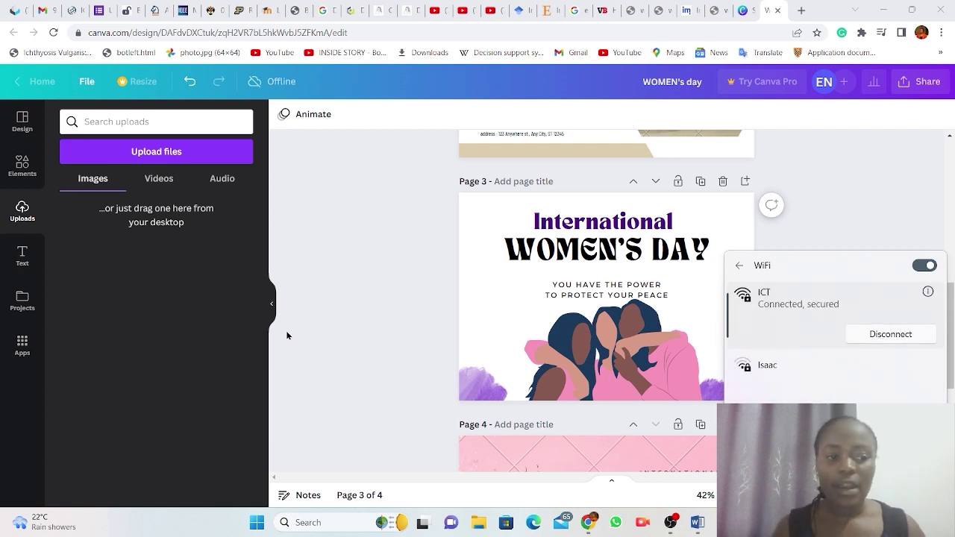
Upload the WhatsApp Image 2022-11-08 portrait photo from Downloads to Canva.
{"action": "left_click", "coordinate": [156, 150]}
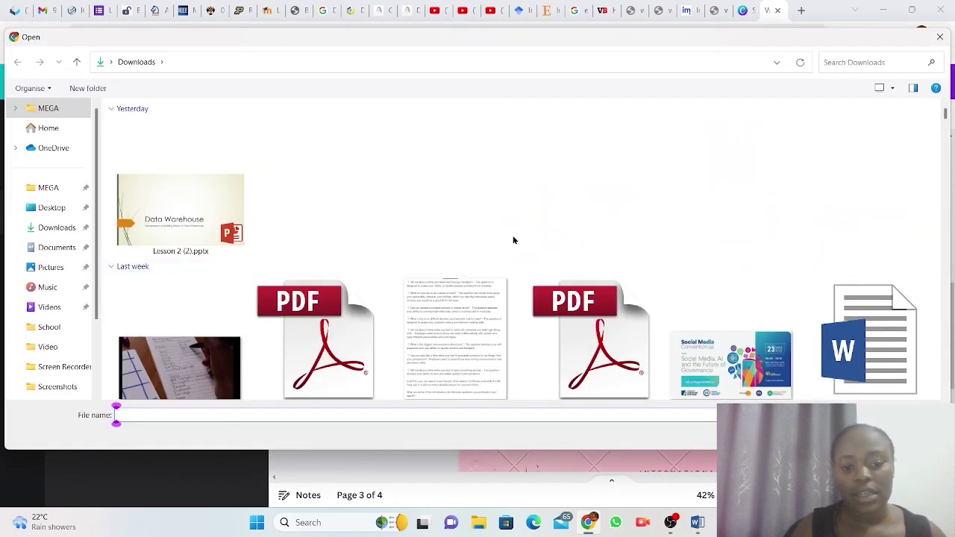
{"action": "scroll", "coordinate": [524, 254], "scroll_direction": "down", "scroll_amount": 3}
{"action": "scroll", "coordinate": [524, 257], "scroll_direction": "down", "scroll_amount": 3}
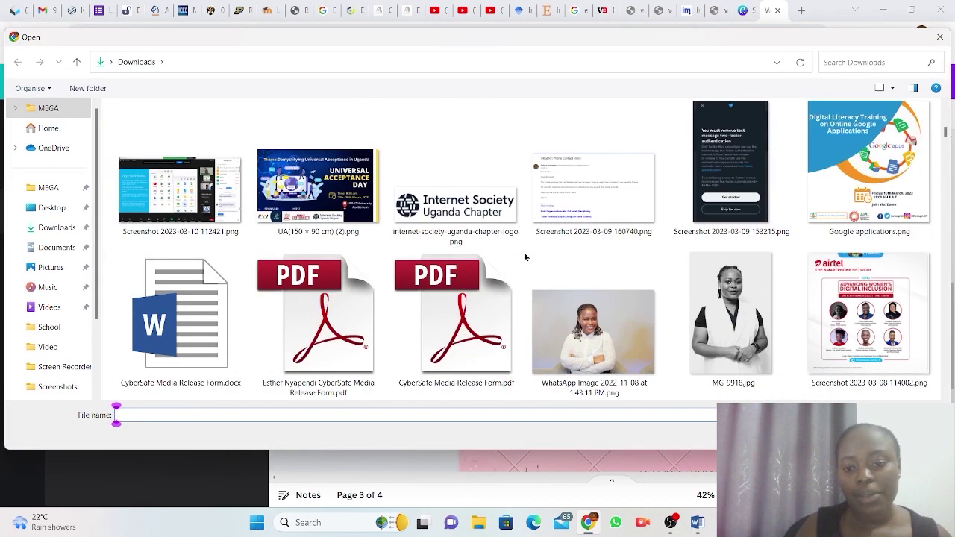
{"action": "scroll", "coordinate": [525, 257], "scroll_direction": "down", "scroll_amount": 2}
{"action": "left_click", "coordinate": [595, 187]}
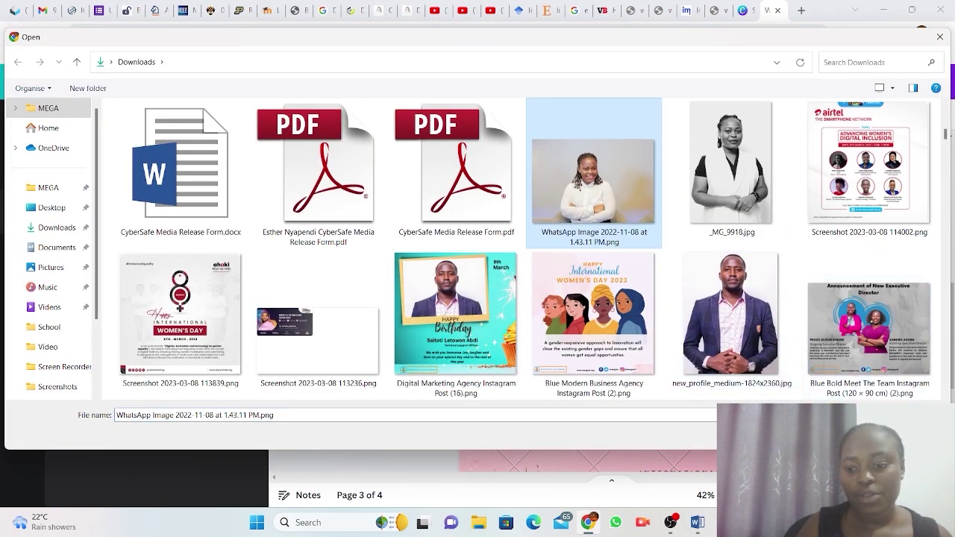
{"action": "key", "text": "Return"}
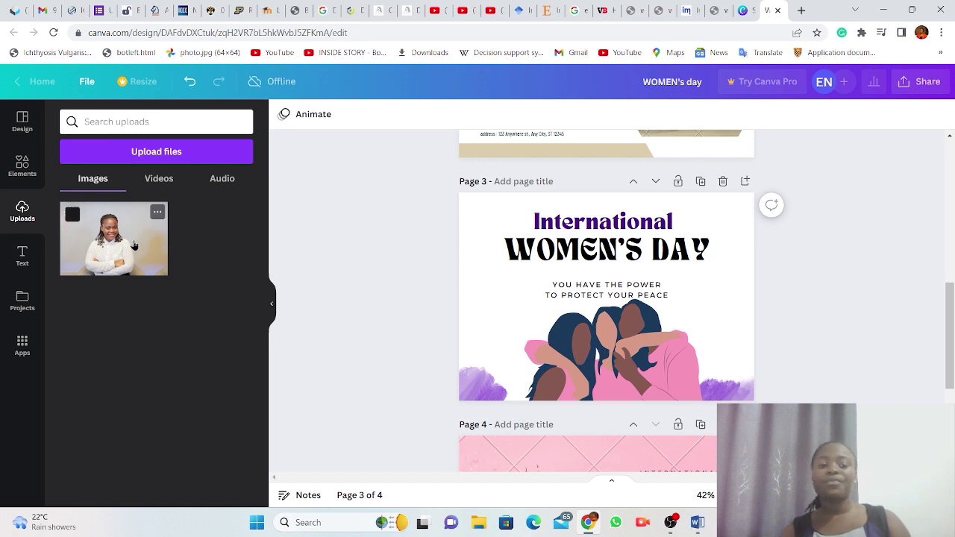
Add the uploaded portrait to page 3 and stretch it to cover the page.
{"action": "left_click", "coordinate": [135, 246]}
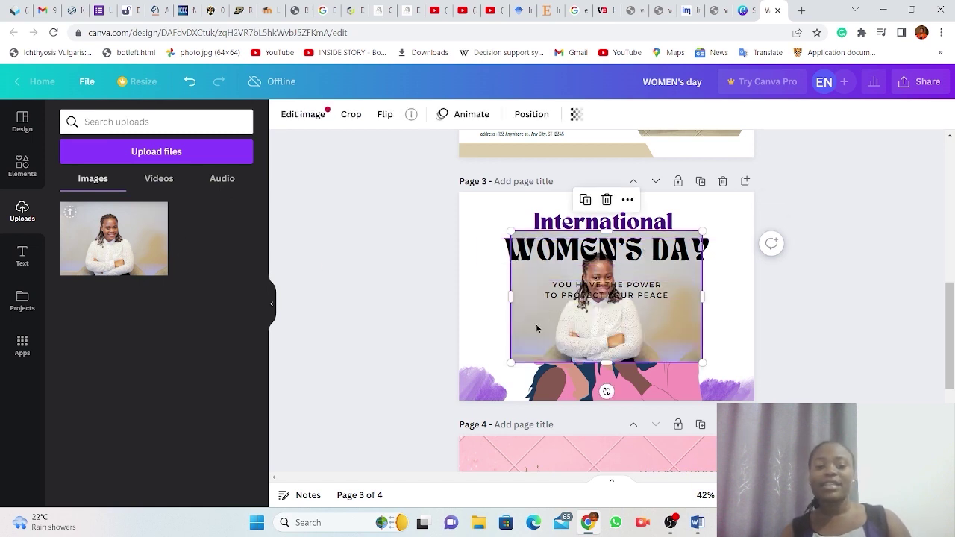
{"action": "left_click_drag", "start_coordinate": [536, 328], "coordinate": [464, 359]}
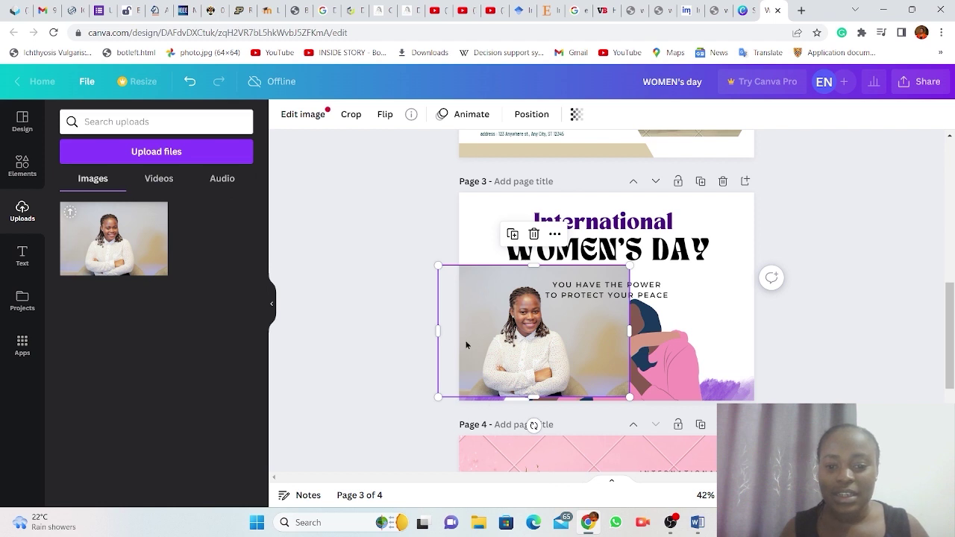
{"action": "left_click_drag", "start_coordinate": [523, 306], "coordinate": [509, 273]}
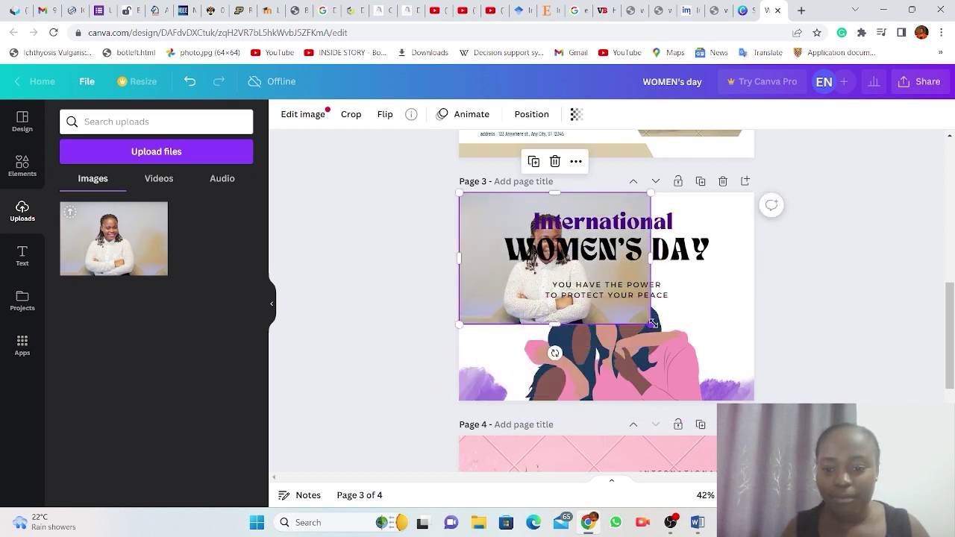
{"action": "left_click_drag", "start_coordinate": [650, 322], "coordinate": [762, 400]}
{"action": "left_click", "coordinate": [862, 330]}
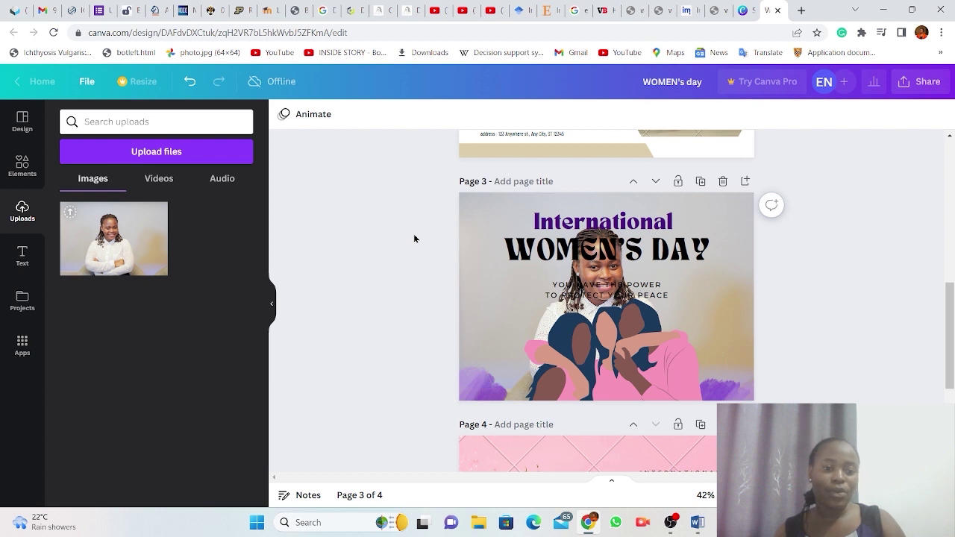
Check the uploaded videos and audio, open the Text panel, and select the page address.
{"action": "left_click", "coordinate": [163, 180]}
{"action": "left_click", "coordinate": [225, 182]}
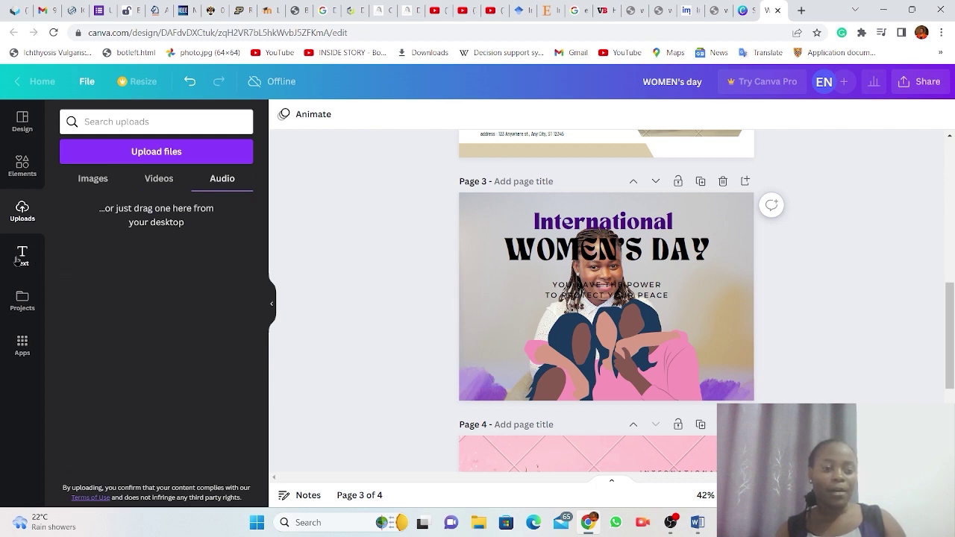
{"action": "left_click", "coordinate": [18, 260]}
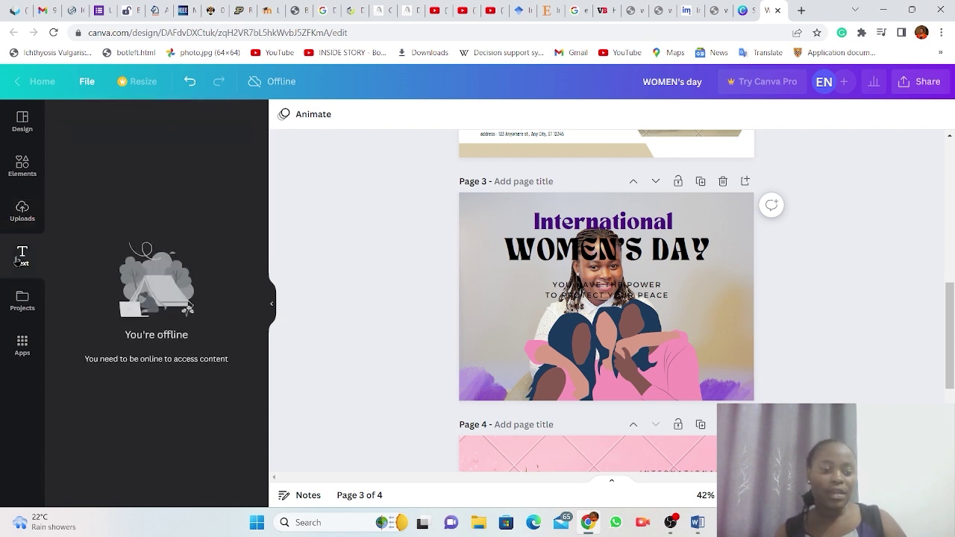
{"action": "left_click", "coordinate": [420, 35]}
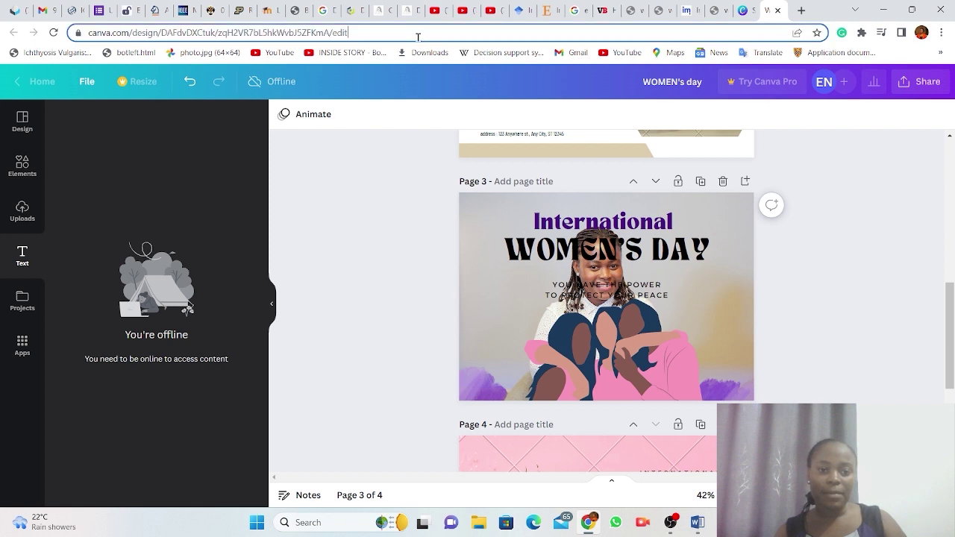
Reload the Canva design tab in Chrome, confirming the Reload site prompt.
{"action": "key", "text": "Return"}
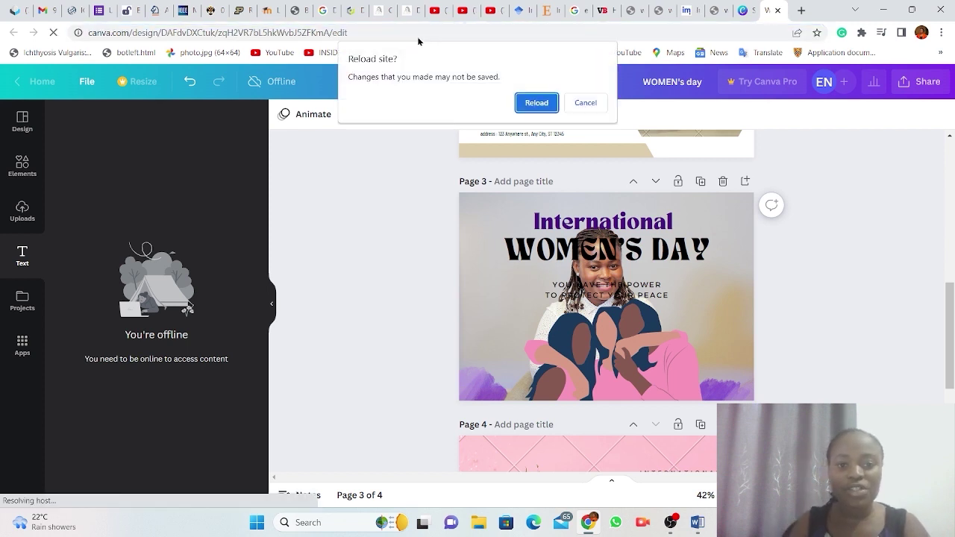
{"action": "left_click", "coordinate": [535, 104]}
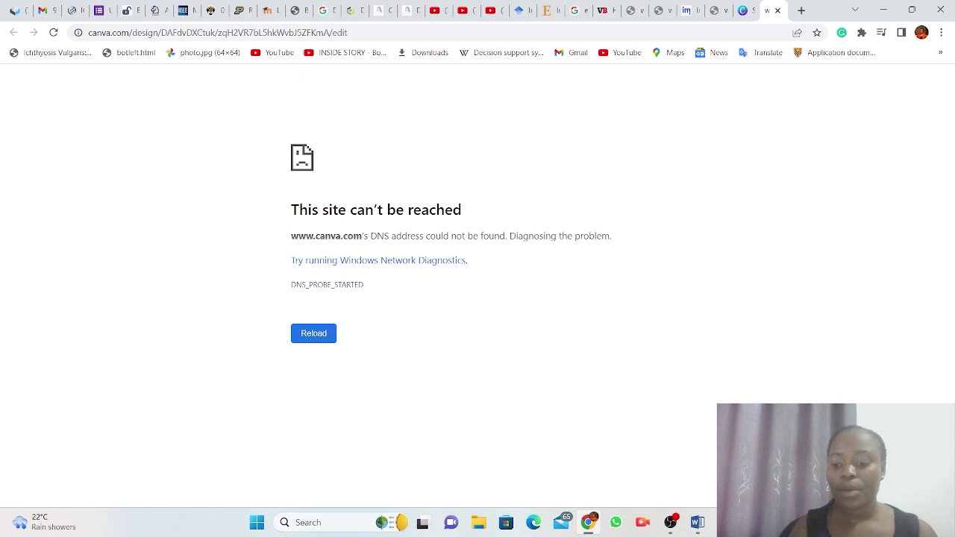
{"action": "key", "text": "super+a"}
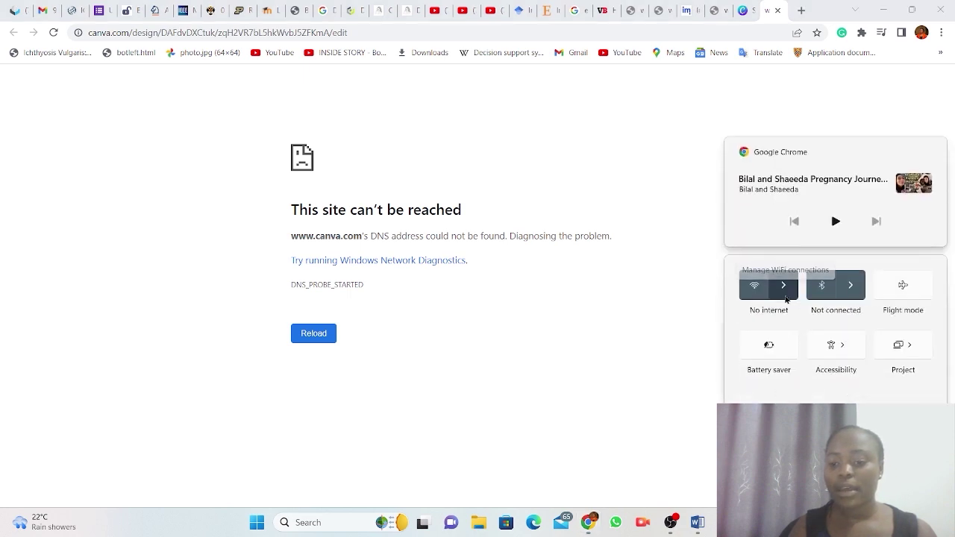
Connect the Wi-Fi to the other saved network and reselect Chrome's page address.
{"action": "left_click", "coordinate": [785, 293]}
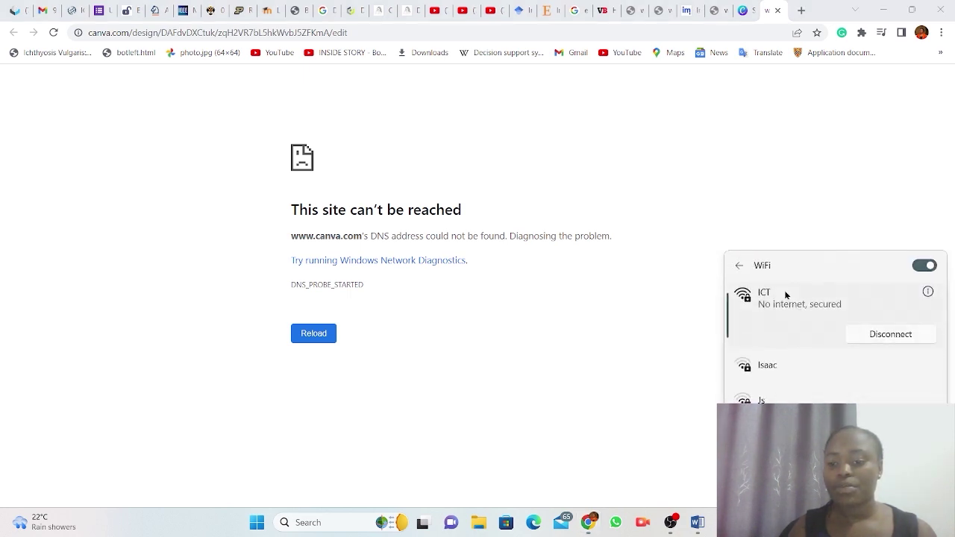
{"action": "left_click", "coordinate": [786, 368]}
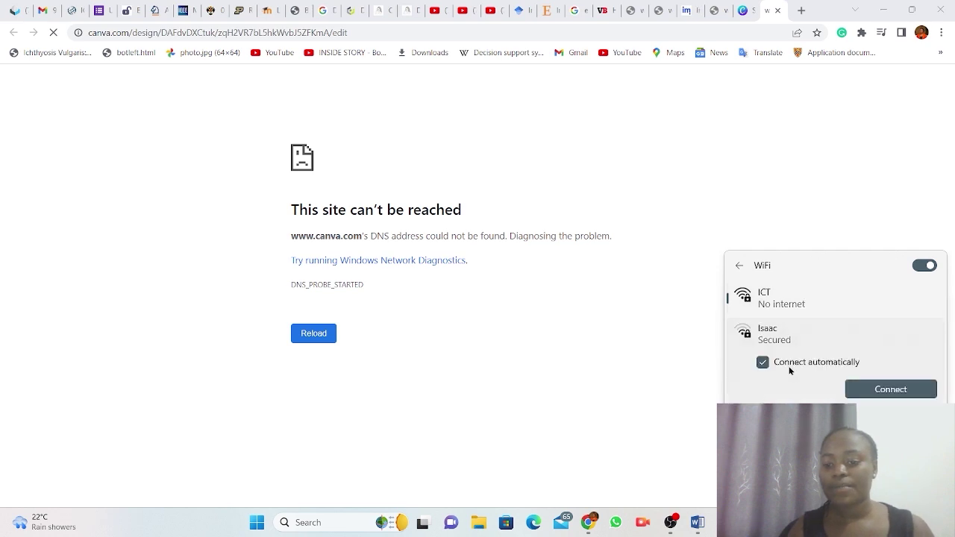
{"action": "left_click", "coordinate": [890, 389]}
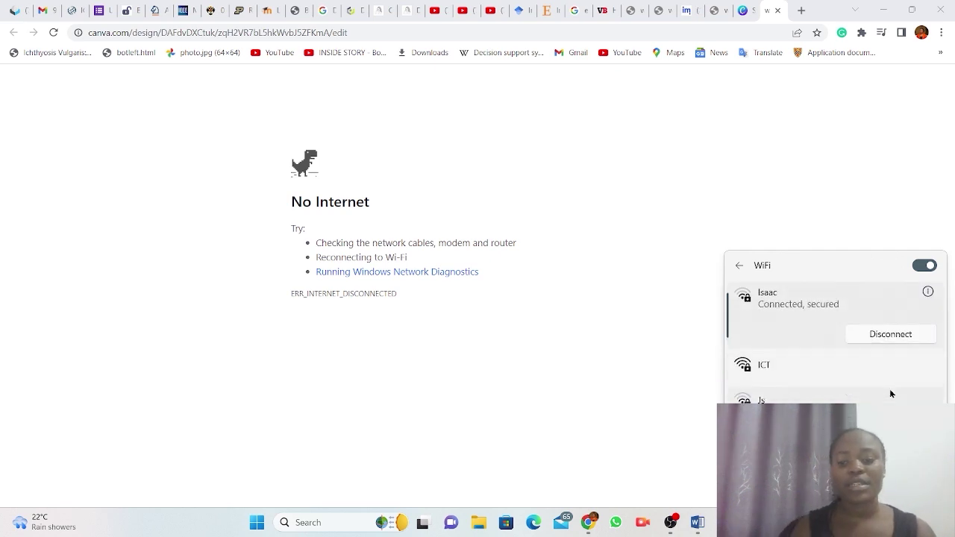
{"action": "left_click", "coordinate": [400, 27]}
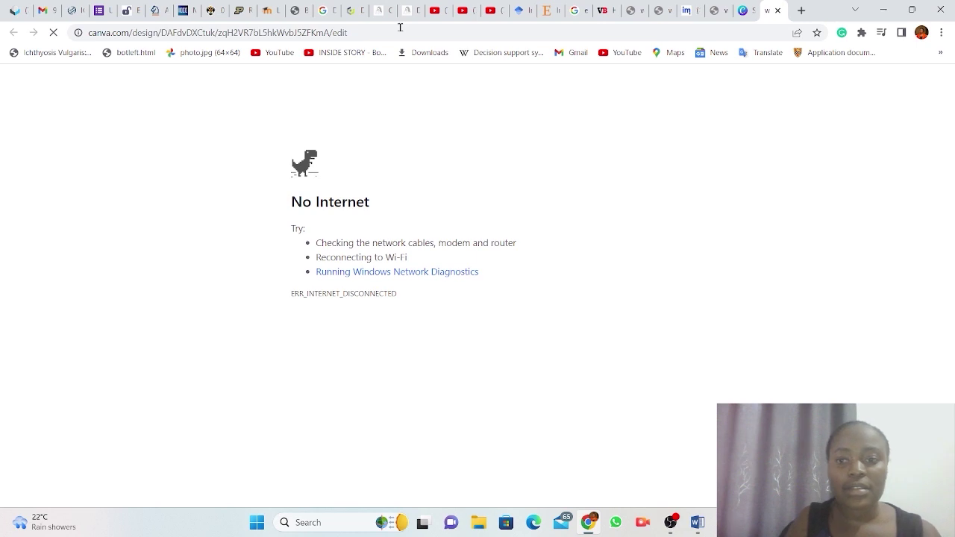
{"action": "left_click", "coordinate": [364, 31]}
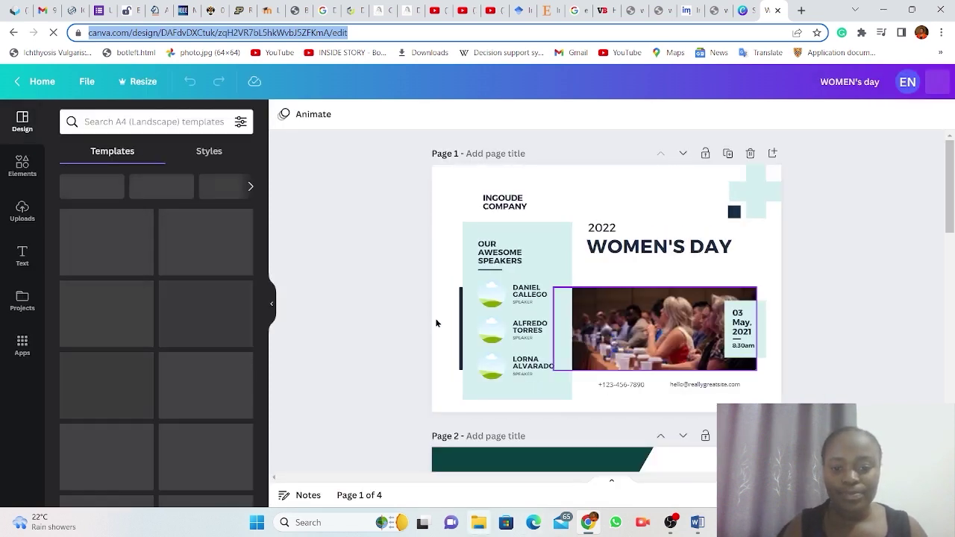
{"action": "scroll", "coordinate": [381, 334], "scroll_direction": "down", "scroll_amount": 3}
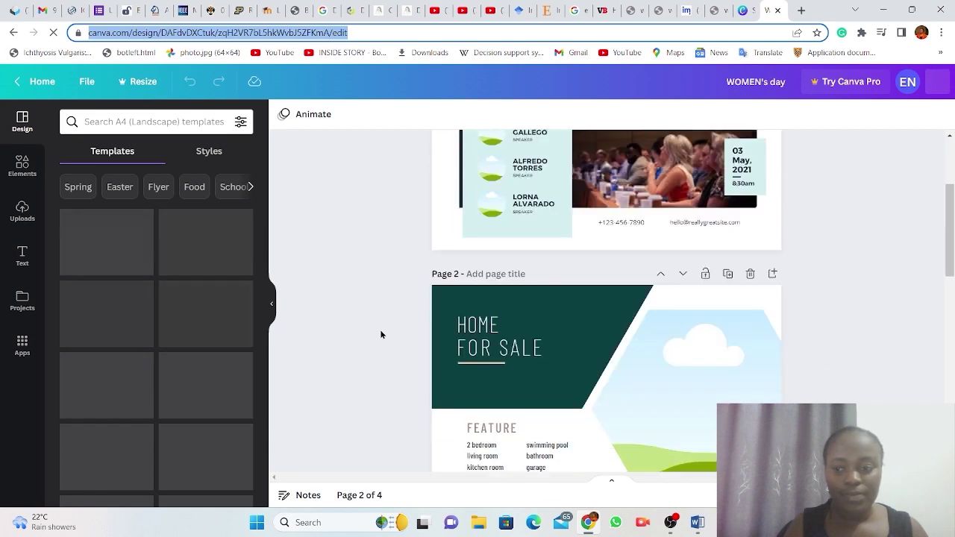
{"action": "scroll", "coordinate": [381, 334], "scroll_direction": "down", "scroll_amount": 5}
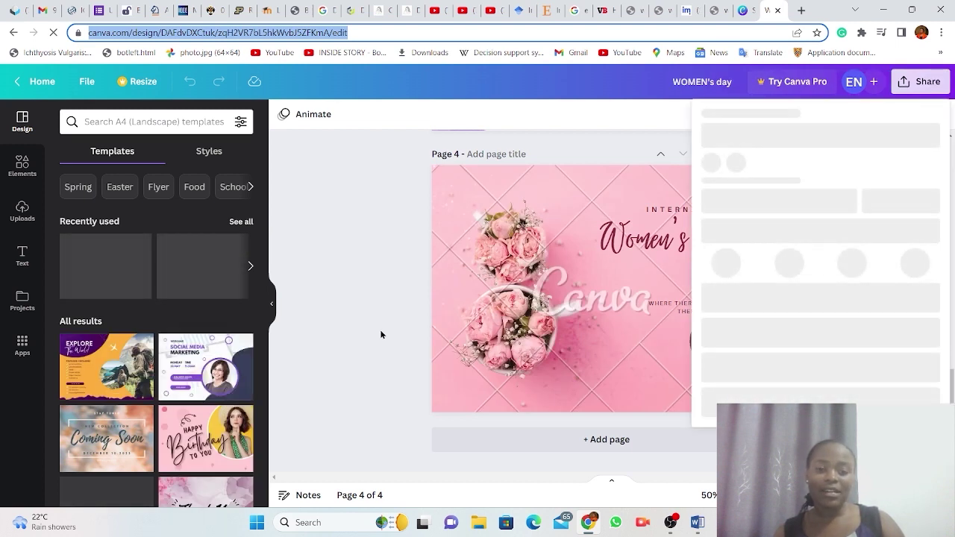
{"action": "left_click", "coordinate": [339, 310]}
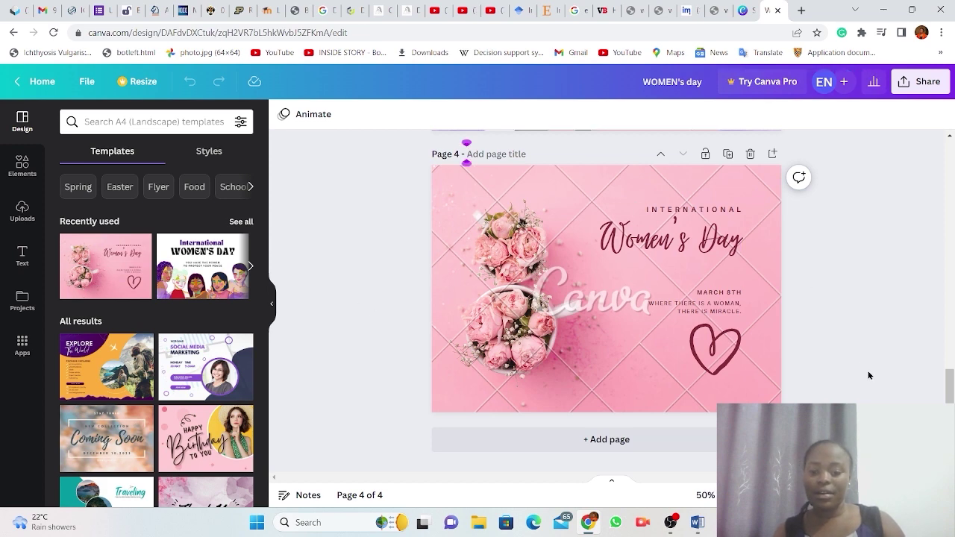
{"action": "scroll", "coordinate": [868, 375], "scroll_direction": "up", "scroll_amount": 3}
{"action": "scroll", "coordinate": [868, 375], "scroll_direction": "down", "scroll_amount": 3}
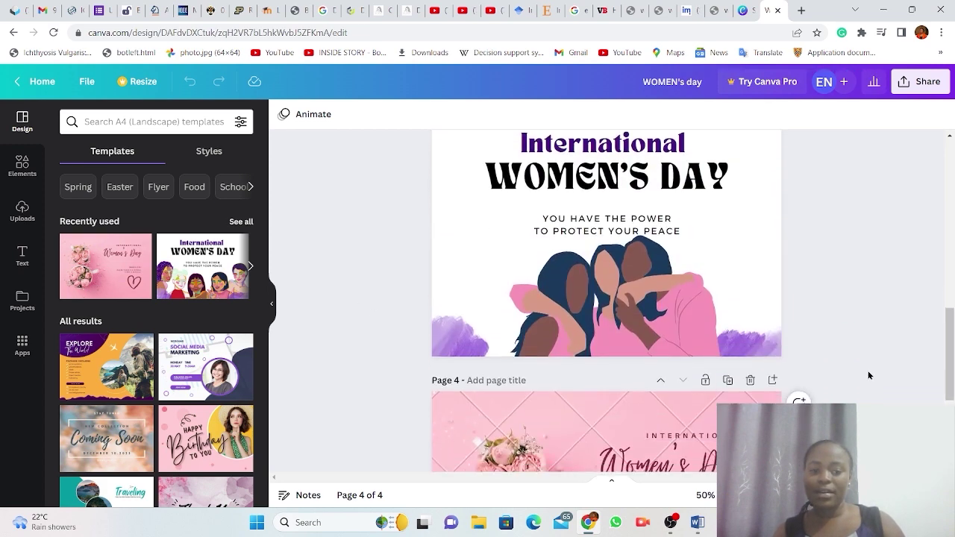
{"action": "scroll", "coordinate": [869, 375], "scroll_direction": "up", "scroll_amount": 3}
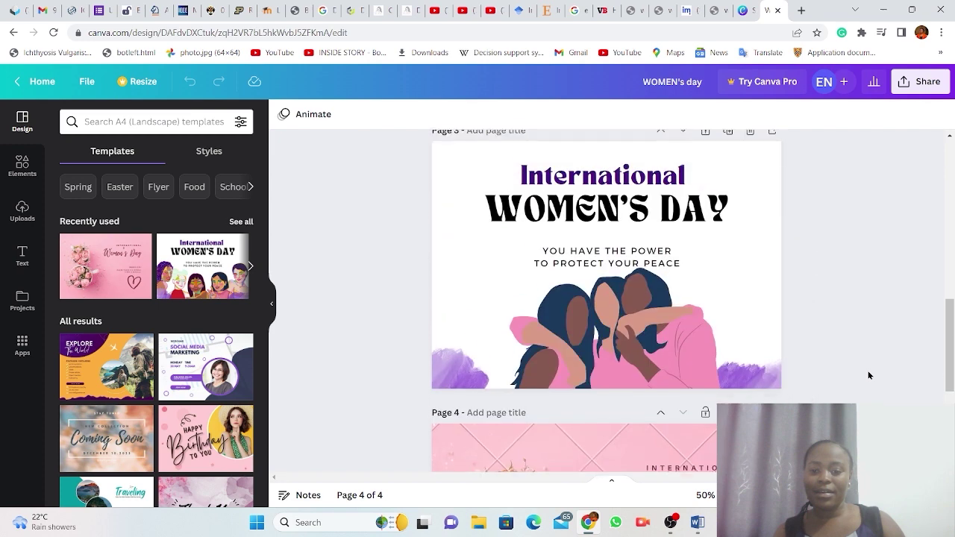
{"action": "scroll", "coordinate": [869, 375], "scroll_direction": "down", "scroll_amount": 3}
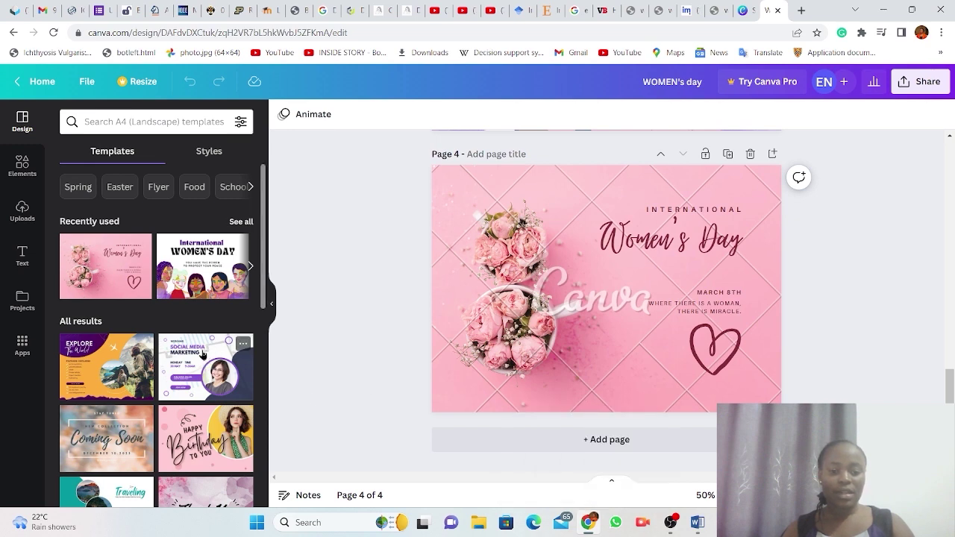
Swap page 4's pink roses design for the purple Social Media Marketing template, then show the text options.
{"action": "left_click", "coordinate": [202, 355]}
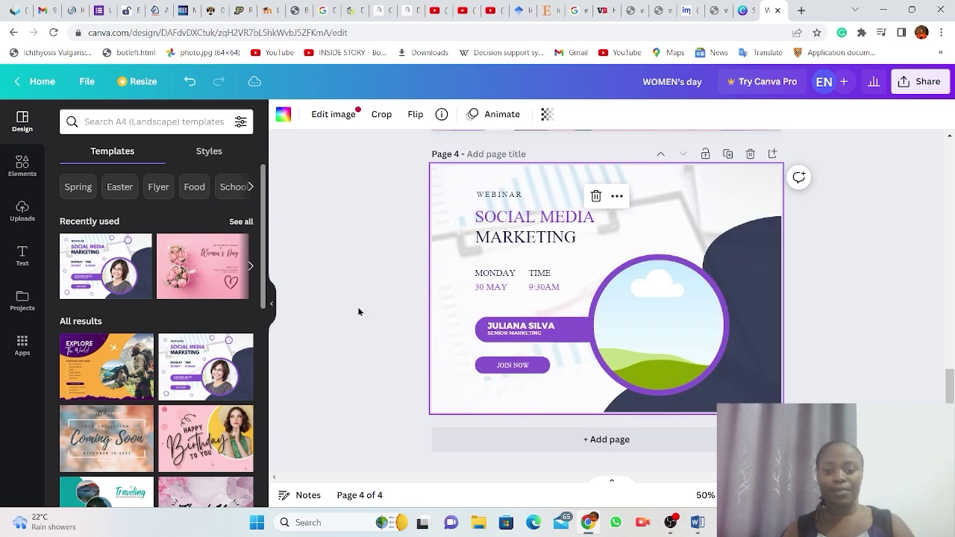
{"action": "left_click", "coordinate": [22, 256]}
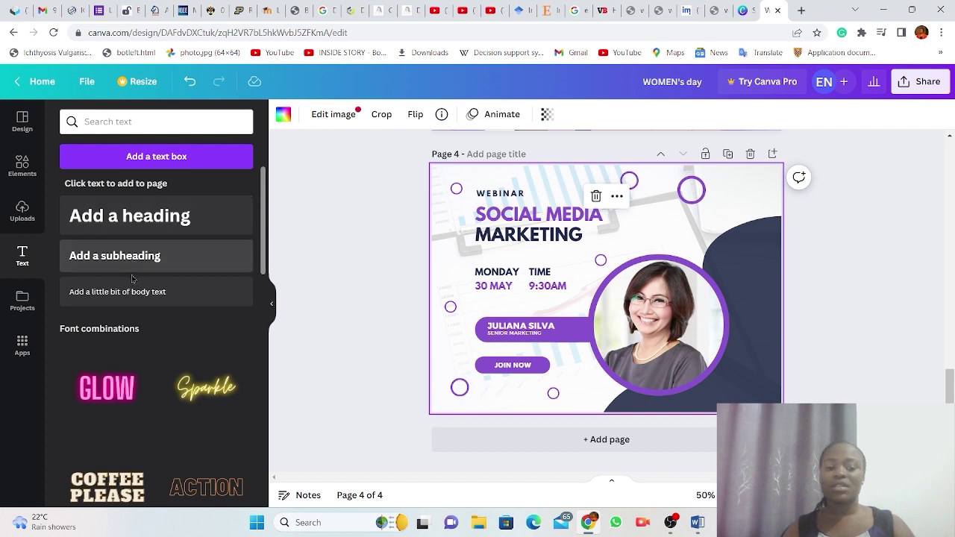
Add a heading, a subheading and a body text box, typing random placeholder letters into each.
{"action": "left_click", "coordinate": [121, 217]}
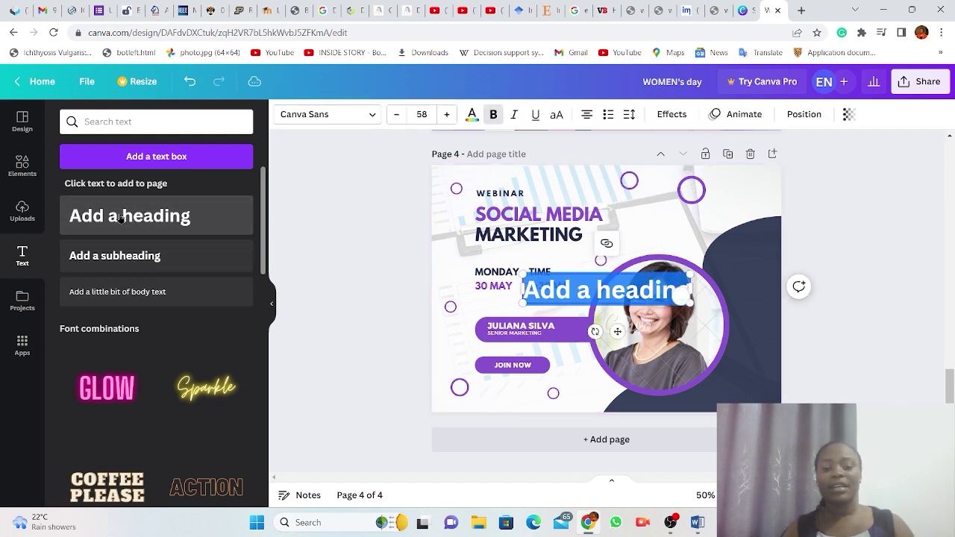
{"action": "type", "text": "hhdhjsahgsa"}
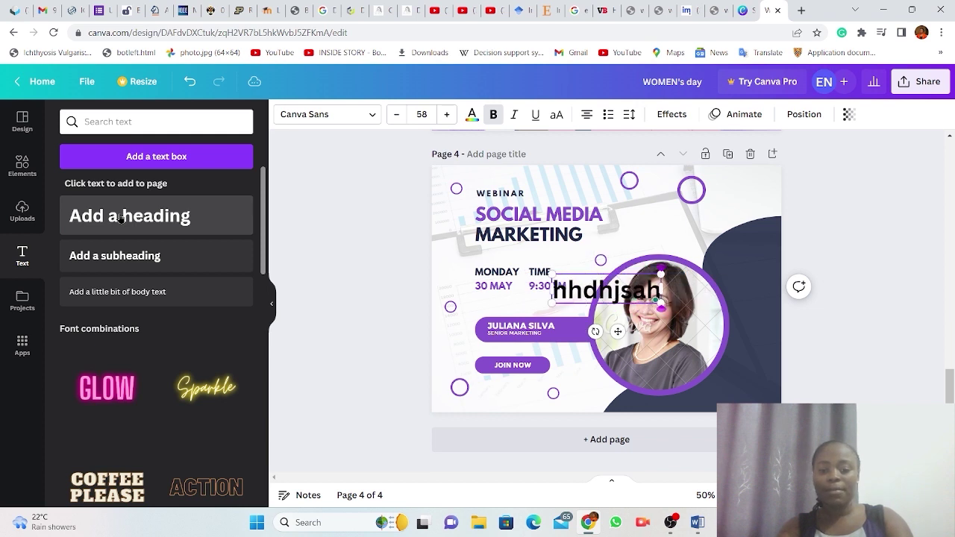
{"action": "left_click", "coordinate": [126, 256]}
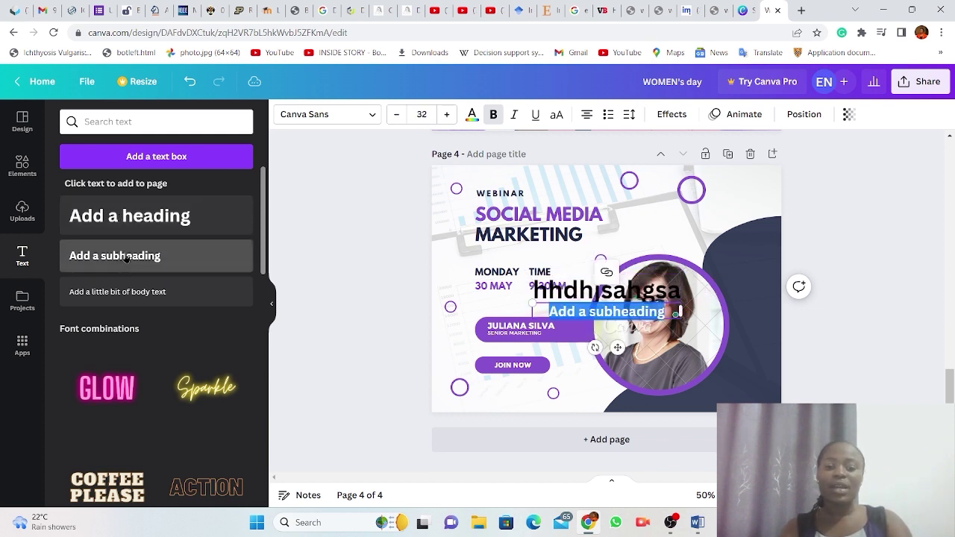
{"action": "type", "text": "gfgdshafsdgjh"}
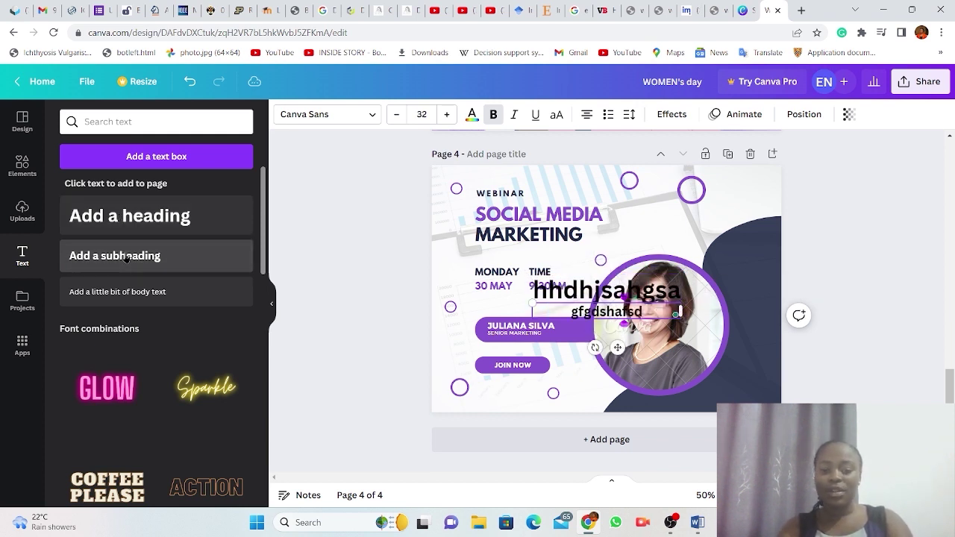
{"action": "left_click", "coordinate": [140, 302]}
{"action": "type", "text": "ghsdghgsdhfjh"}
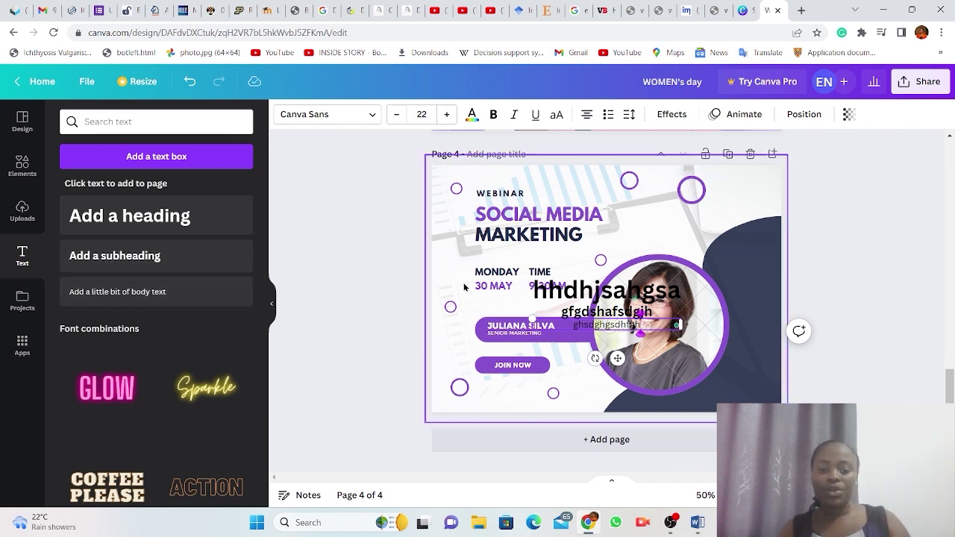
Drag the heading, subheading and body text up onto the SOCIAL MEDIA MARKETING title area.
{"action": "left_click_drag", "start_coordinate": [588, 296], "coordinate": [587, 217]}
{"action": "left_click_drag", "start_coordinate": [604, 299], "coordinate": [593, 234]}
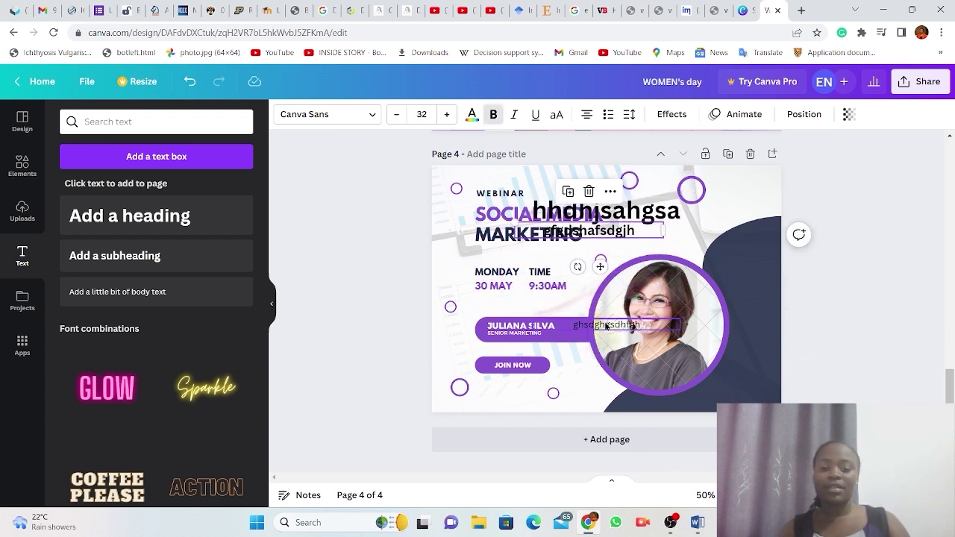
{"action": "left_click", "coordinate": [606, 325]}
{"action": "left_click_drag", "start_coordinate": [606, 324], "coordinate": [584, 252]}
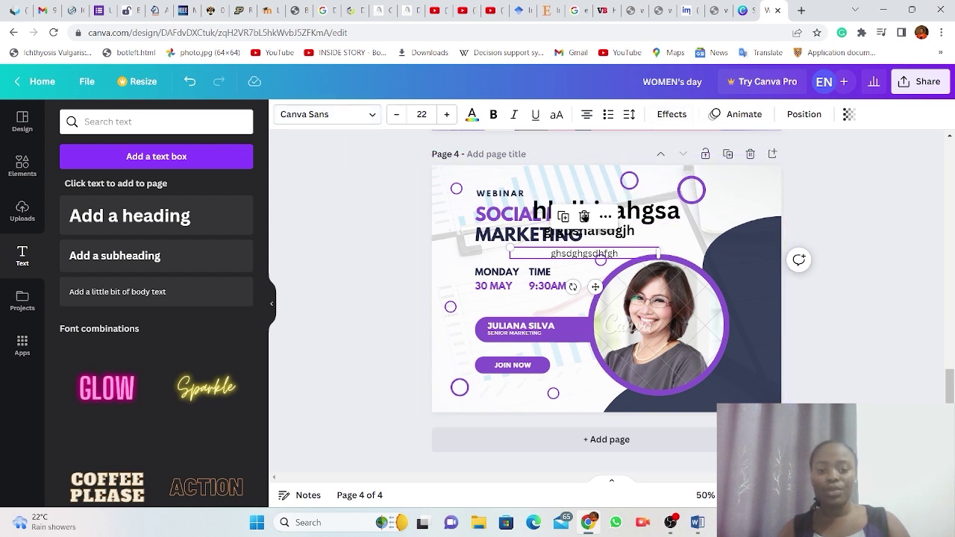
Increase the body text's font size to 45.
{"action": "left_click", "coordinate": [447, 115]}
{"action": "left_click", "coordinate": [447, 114]}
{"action": "left_click", "coordinate": [447, 114]}
{"action": "left_click", "coordinate": [447, 115]}
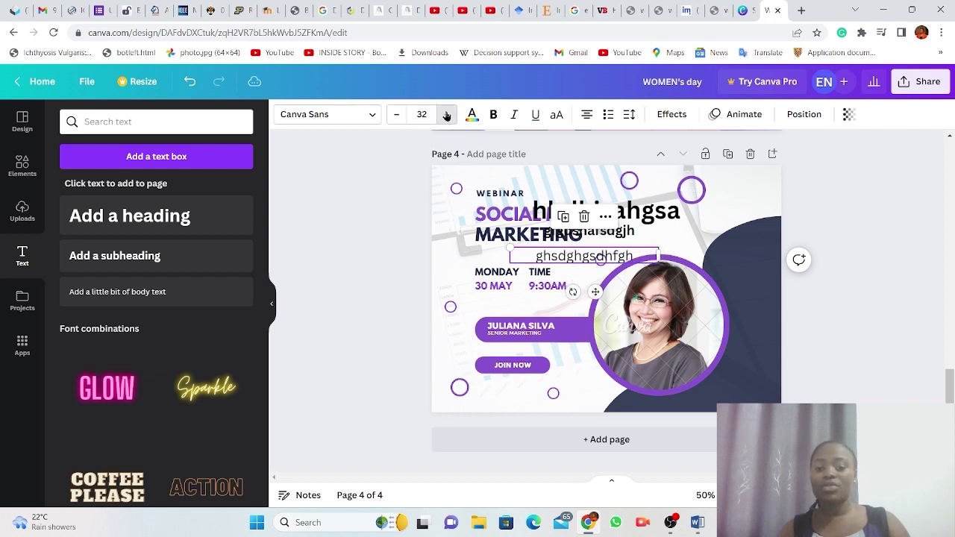
{"action": "left_click", "coordinate": [447, 114]}
{"action": "left_click", "coordinate": [447, 114]}
{"action": "left_click", "coordinate": [447, 114]}
{"action": "left_click", "coordinate": [447, 114]}
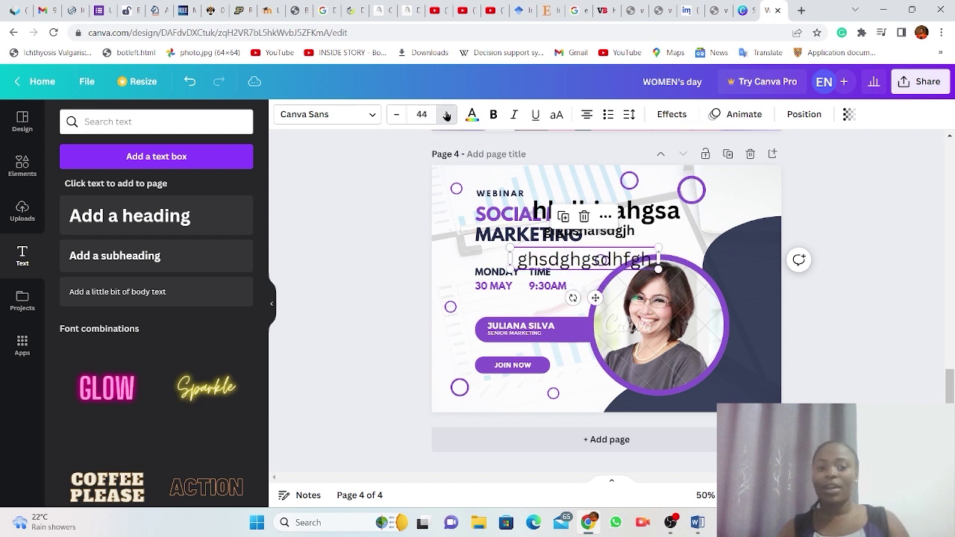
{"action": "left_click", "coordinate": [447, 114]}
Make the body text bold and underlined, change its alignment, and turn it into a bulleted list.
{"action": "left_click", "coordinate": [491, 116]}
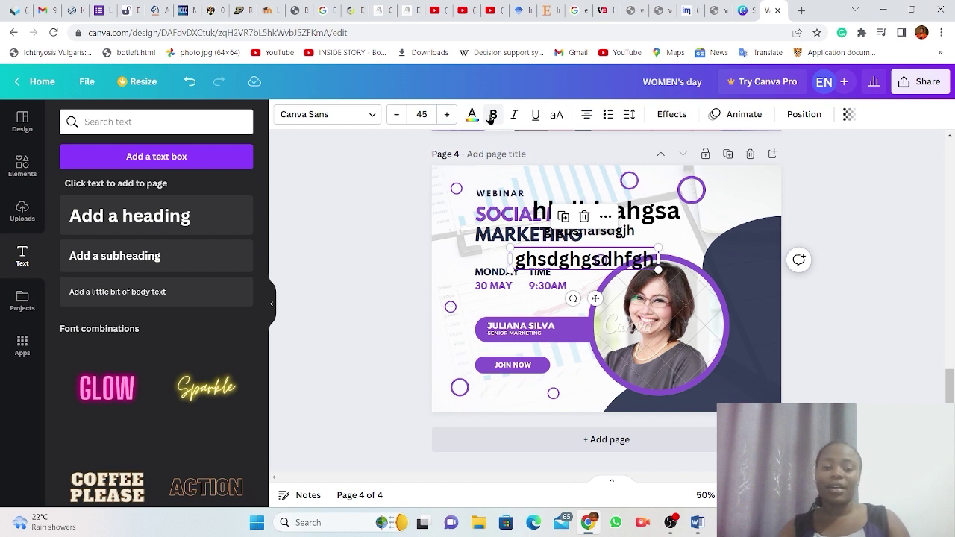
{"action": "left_click", "coordinate": [557, 116]}
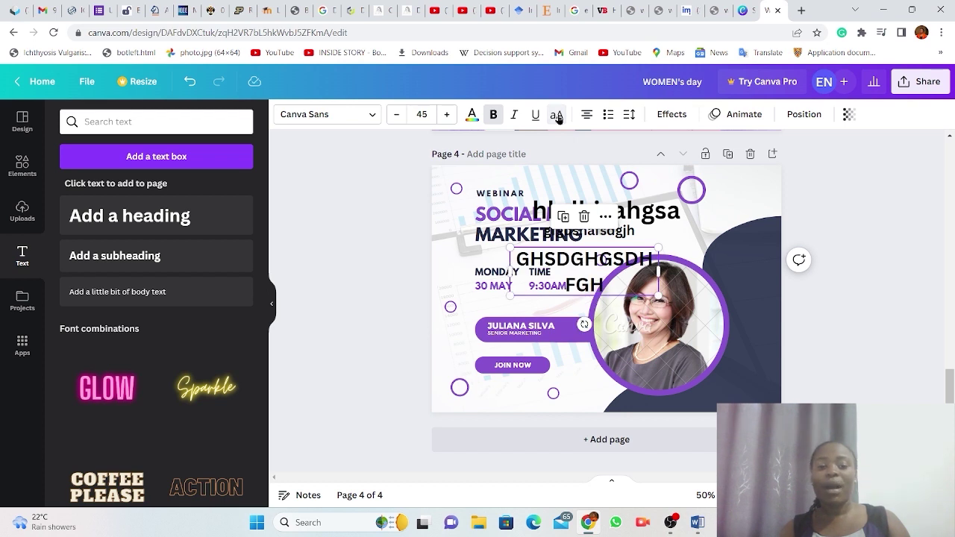
{"action": "left_click", "coordinate": [557, 116]}
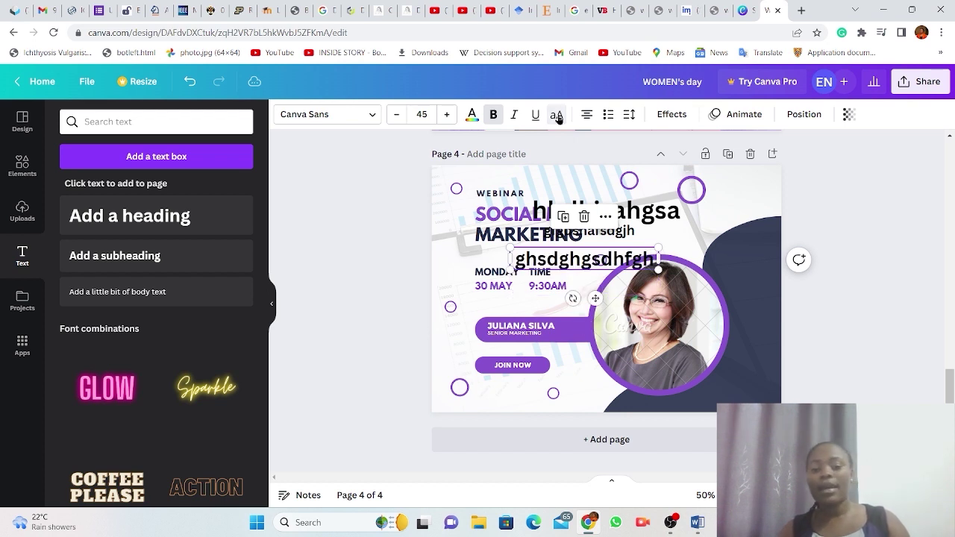
{"action": "left_click", "coordinate": [535, 115]}
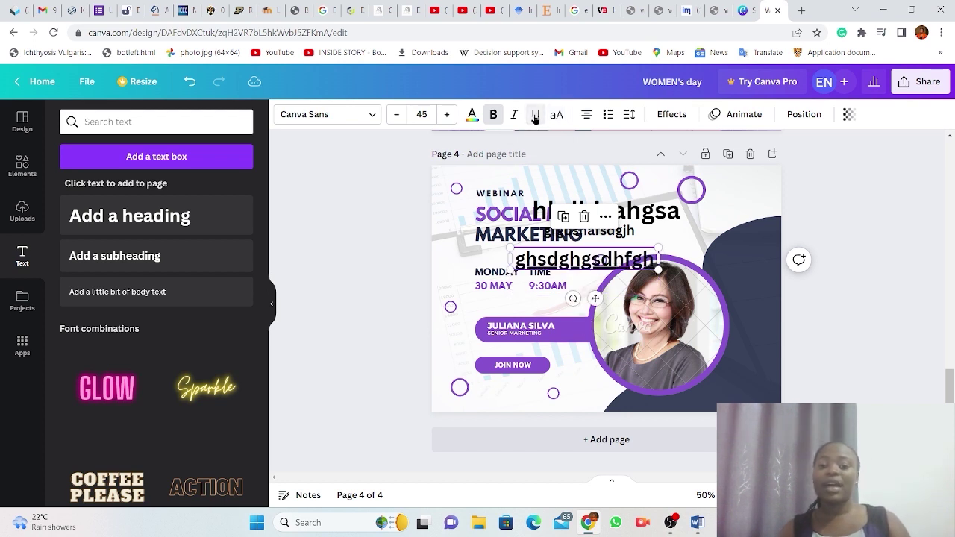
{"action": "left_click", "coordinate": [586, 117]}
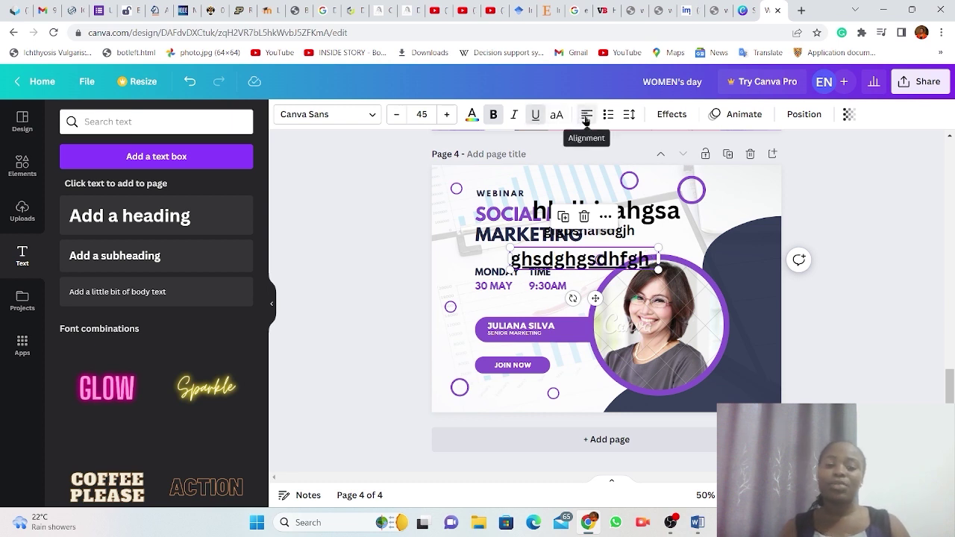
{"action": "left_click", "coordinate": [586, 116]}
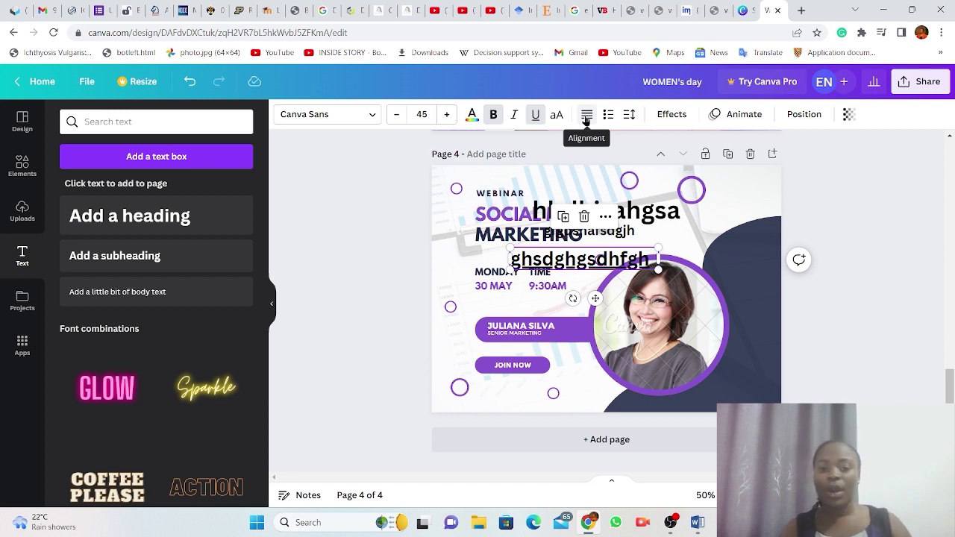
{"action": "left_click", "coordinate": [608, 116]}
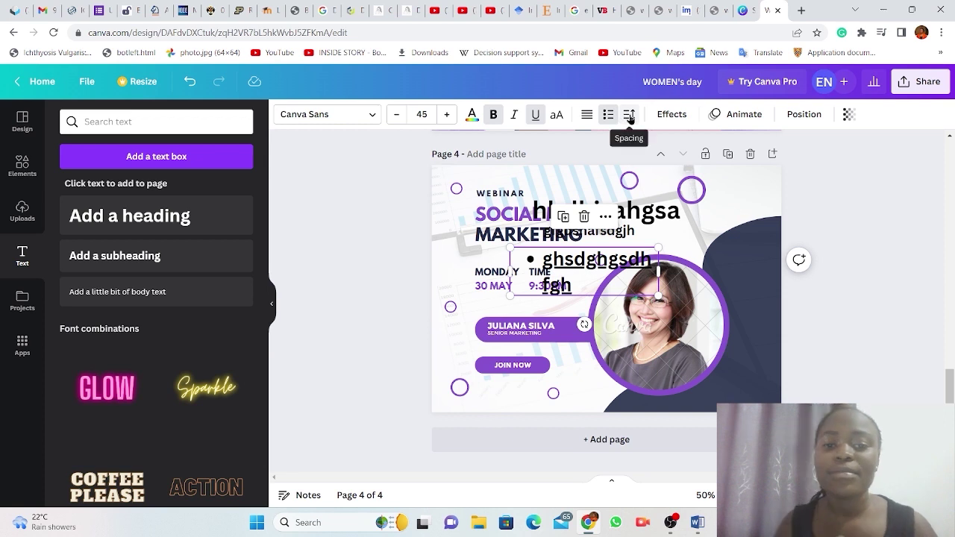
Change the bulleted body text's colour to the mauve document colour.
{"action": "left_click", "coordinate": [471, 119]}
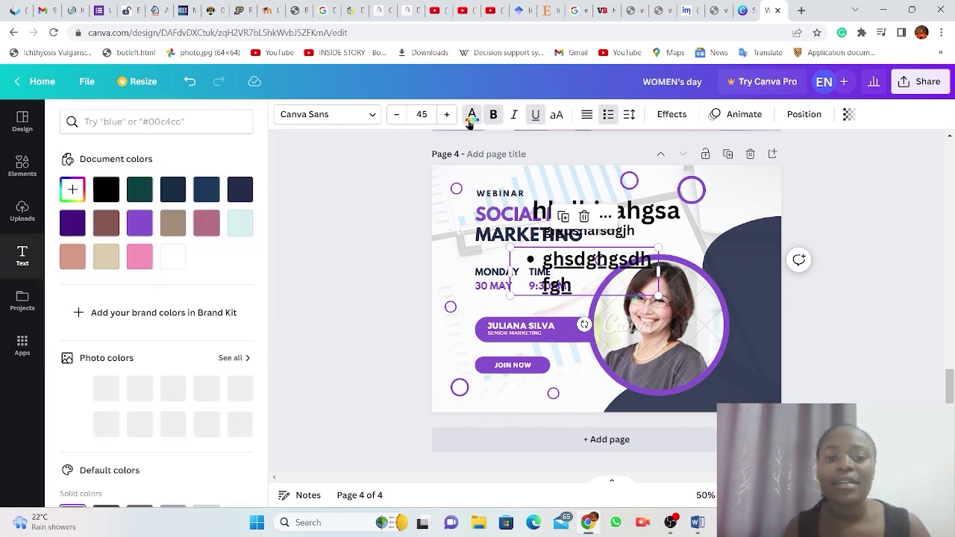
{"action": "left_click", "coordinate": [207, 224]}
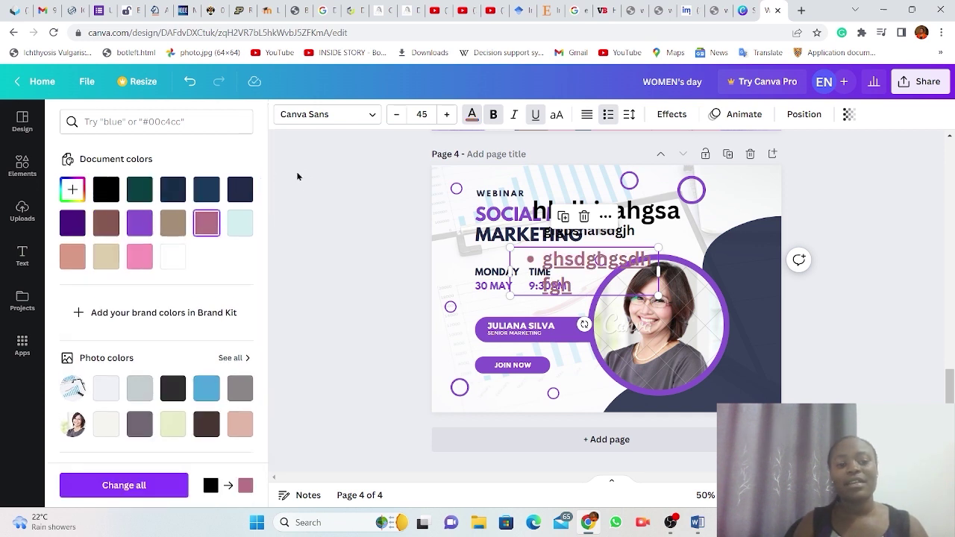
{"action": "key", "text": "Escape"}
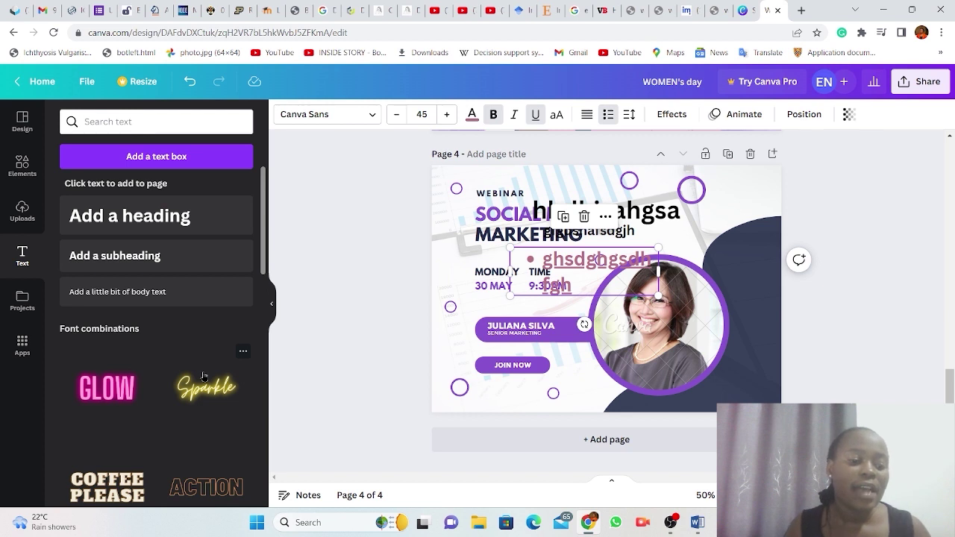
{"action": "scroll", "coordinate": [203, 377], "scroll_direction": "down", "scroll_amount": 3}
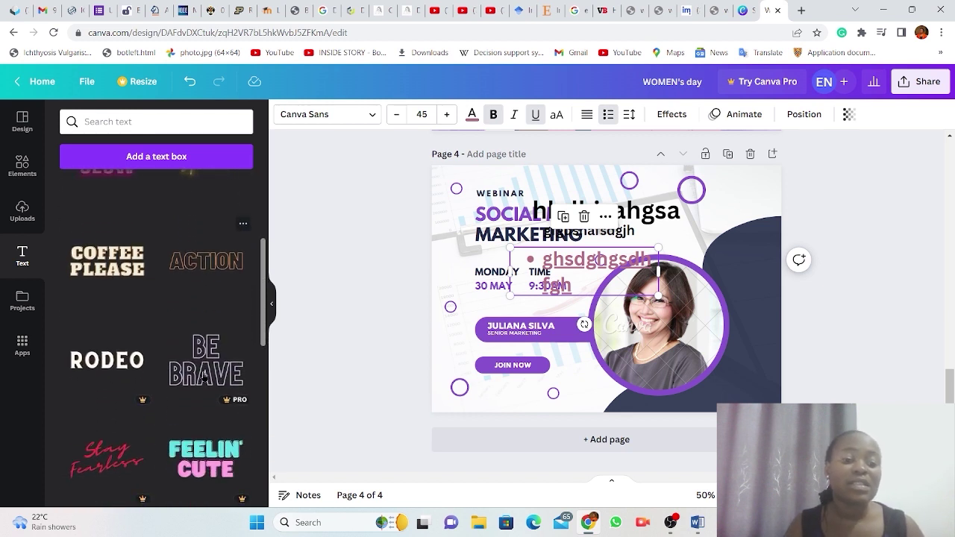
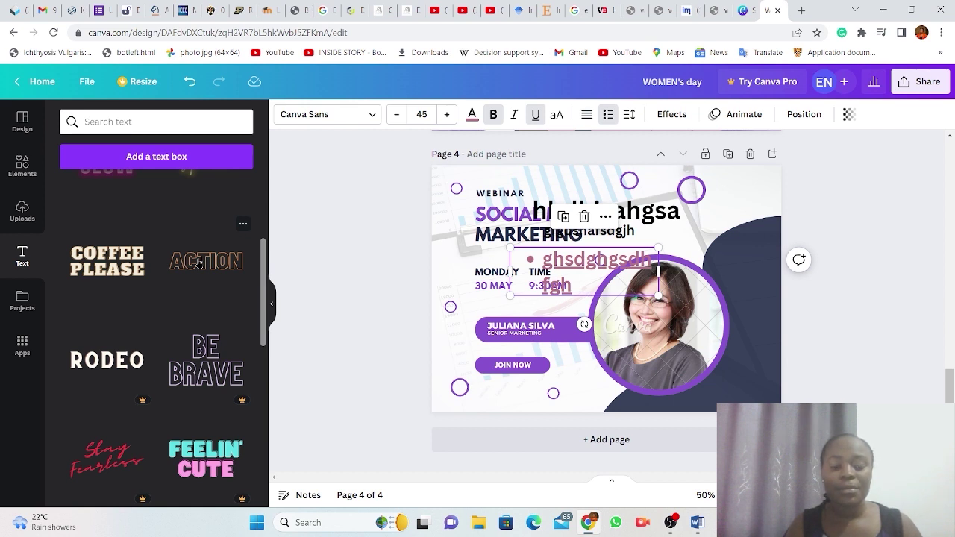
Add the outlined orange ACTION text combination and move it up near the top of page 4.
{"action": "left_click", "coordinate": [197, 261]}
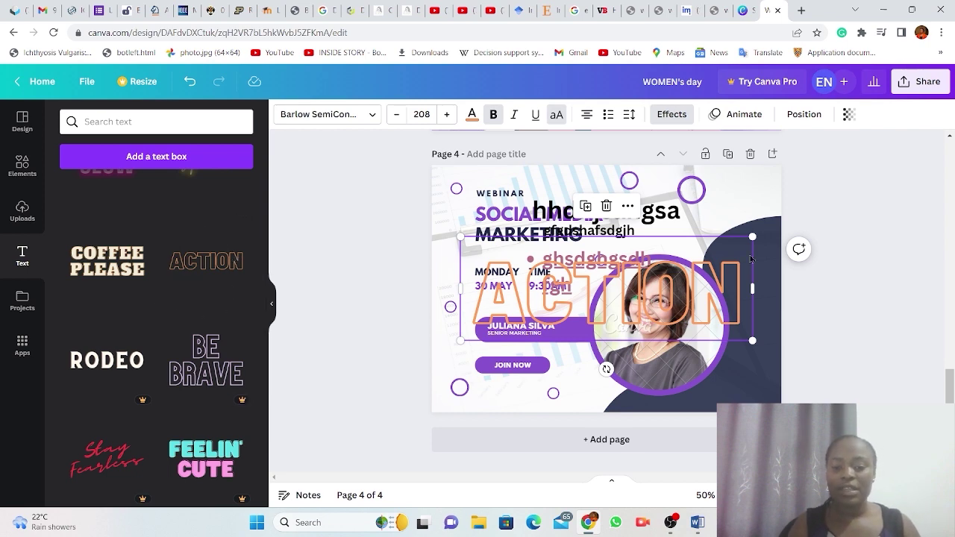
{"action": "left_click_drag", "start_coordinate": [643, 260], "coordinate": [627, 200]}
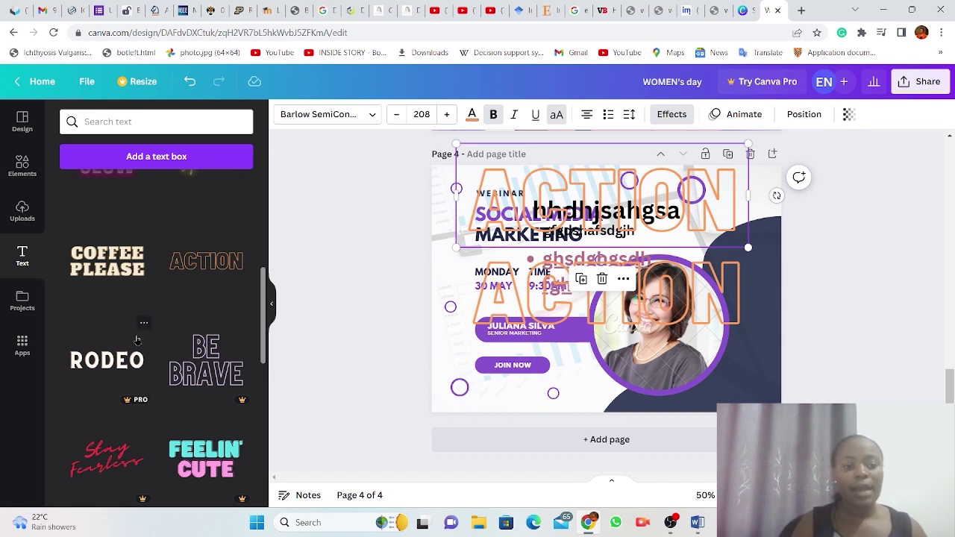
{"action": "scroll", "coordinate": [137, 341], "scroll_direction": "up", "scroll_amount": 3}
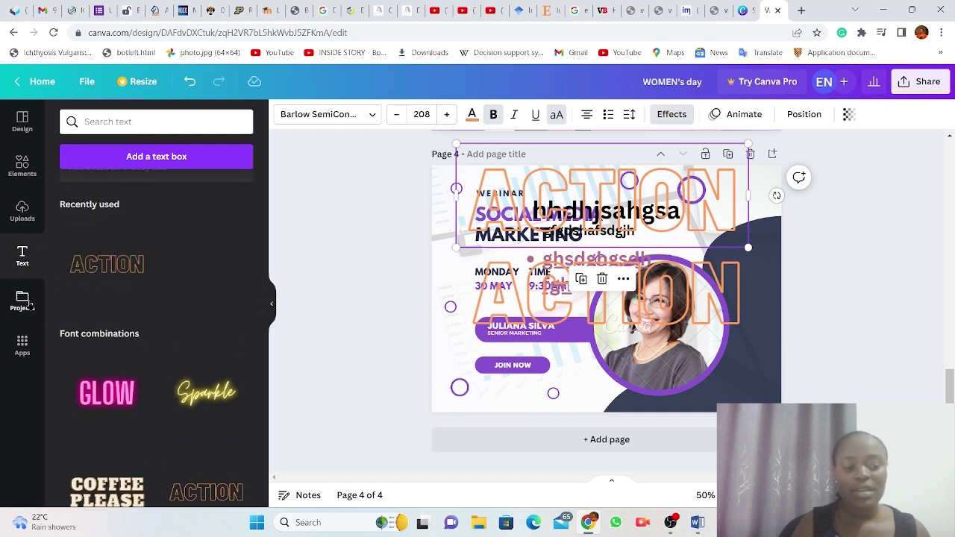
Browse Projects to view the WOMEN's day A4 (Landscape) design and the available folders.
{"action": "left_click", "coordinate": [22, 302]}
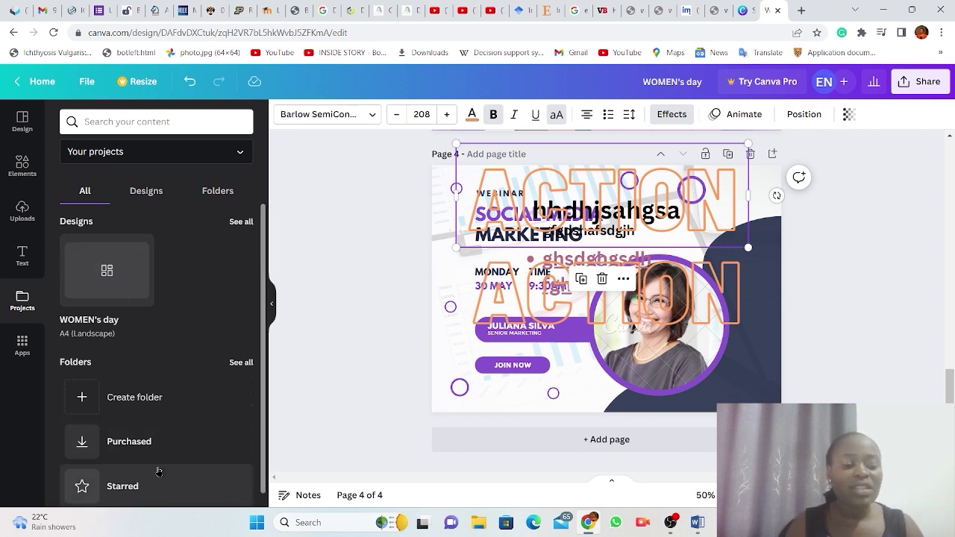
{"action": "scroll", "coordinate": [158, 470], "scroll_direction": "down", "scroll_amount": 1}
{"action": "scroll", "coordinate": [158, 470], "scroll_direction": "up", "scroll_amount": 1}
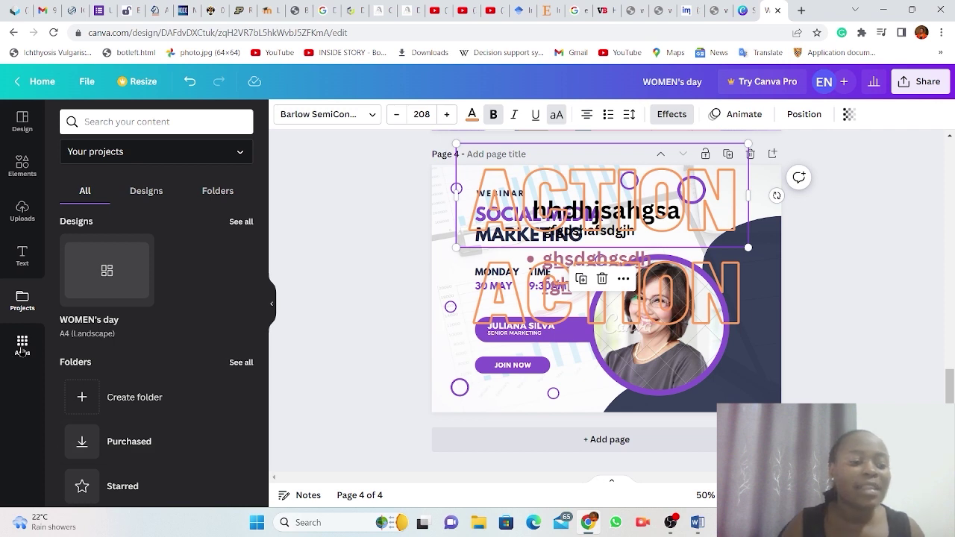
Scroll through the Apps collection and open the Instagram app's details page.
{"action": "left_click", "coordinate": [22, 345]}
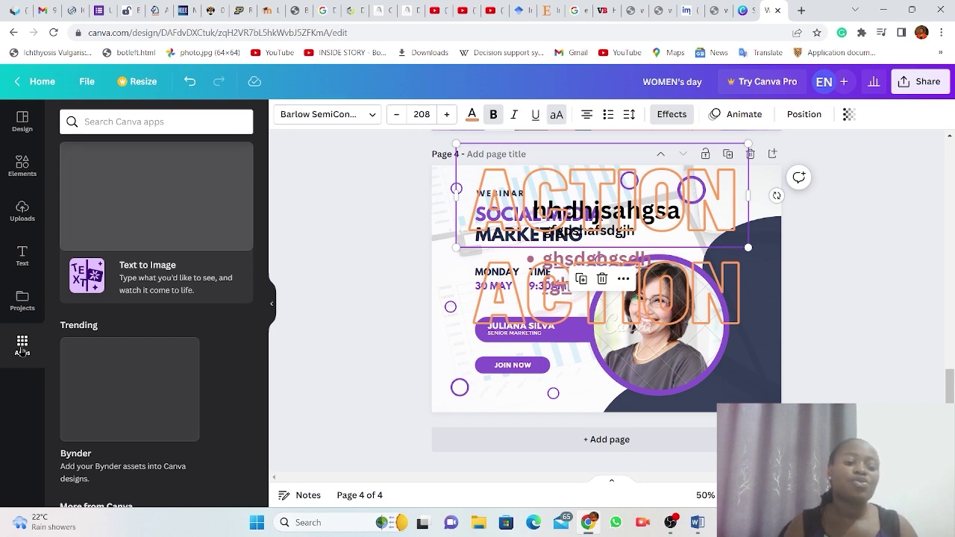
{"action": "scroll", "coordinate": [169, 359], "scroll_direction": "down", "scroll_amount": 2}
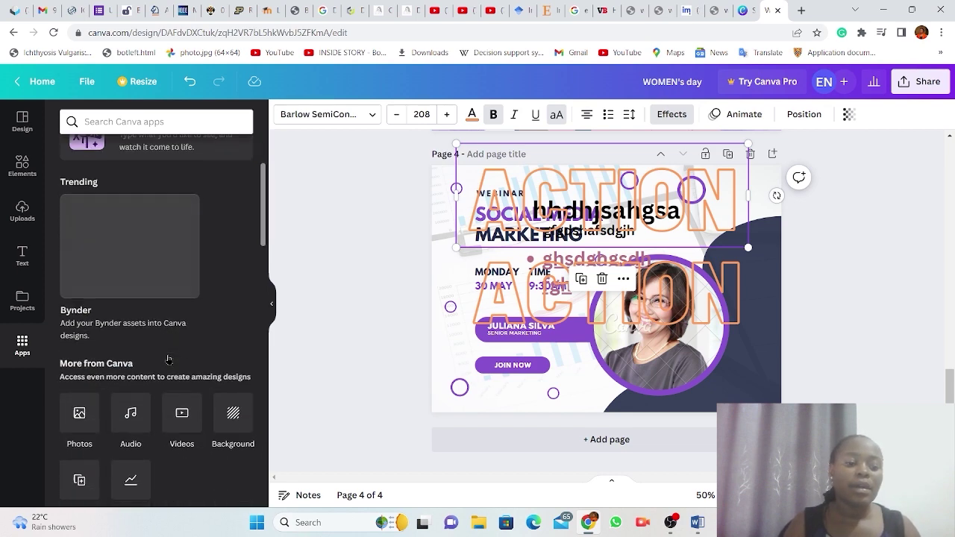
{"action": "scroll", "coordinate": [169, 360], "scroll_direction": "down", "scroll_amount": 2}
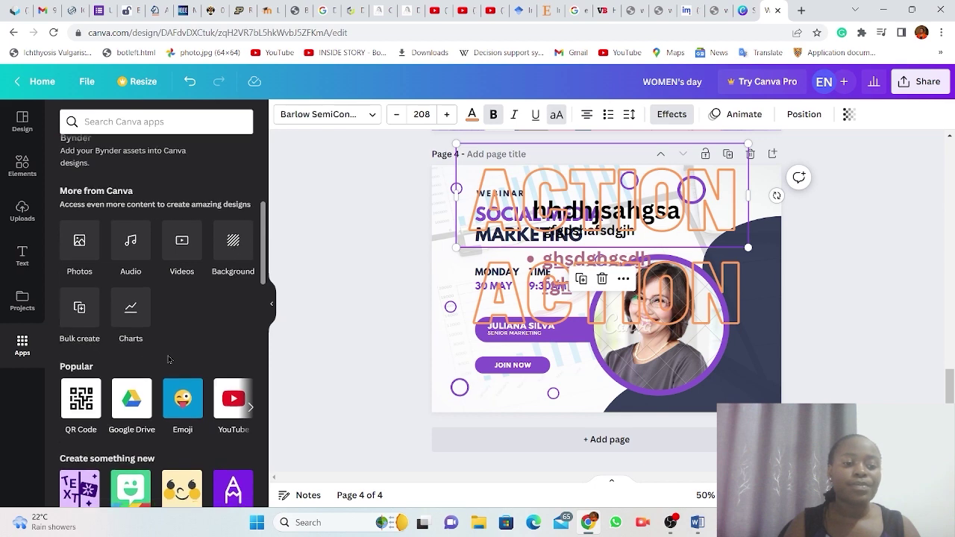
{"action": "scroll", "coordinate": [169, 360], "scroll_direction": "down", "scroll_amount": 1}
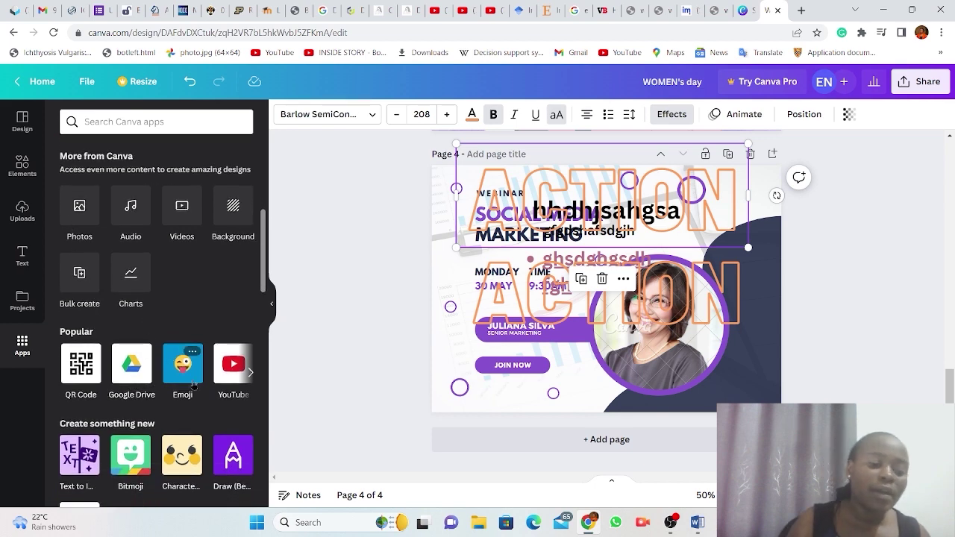
{"action": "scroll", "coordinate": [194, 432], "scroll_direction": "down", "scroll_amount": 5}
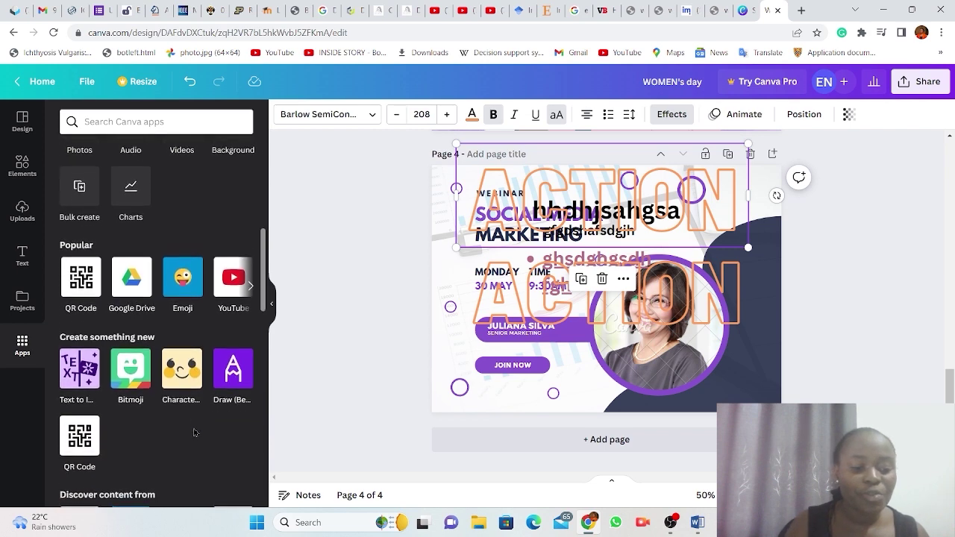
{"action": "scroll", "coordinate": [194, 433], "scroll_direction": "down", "scroll_amount": 8}
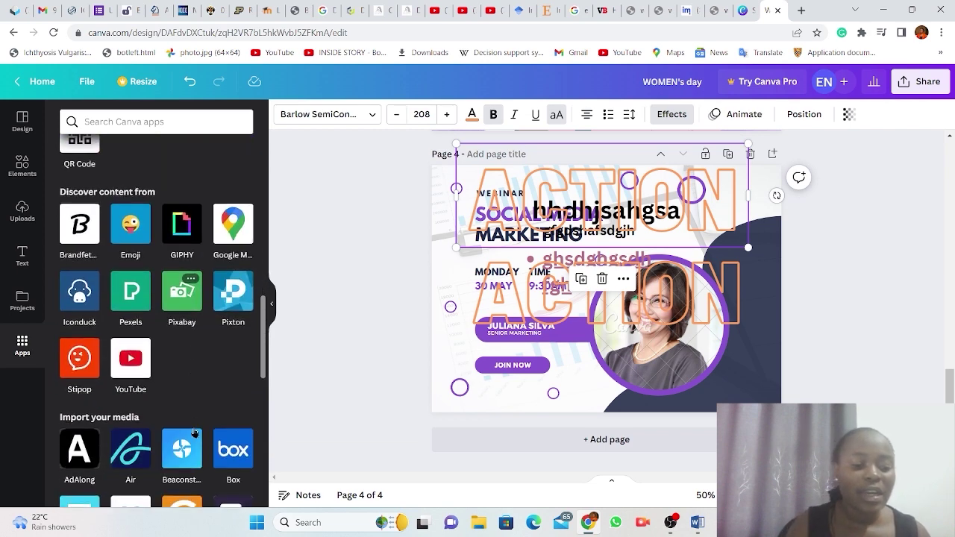
{"action": "scroll", "coordinate": [194, 433], "scroll_direction": "down", "scroll_amount": 4}
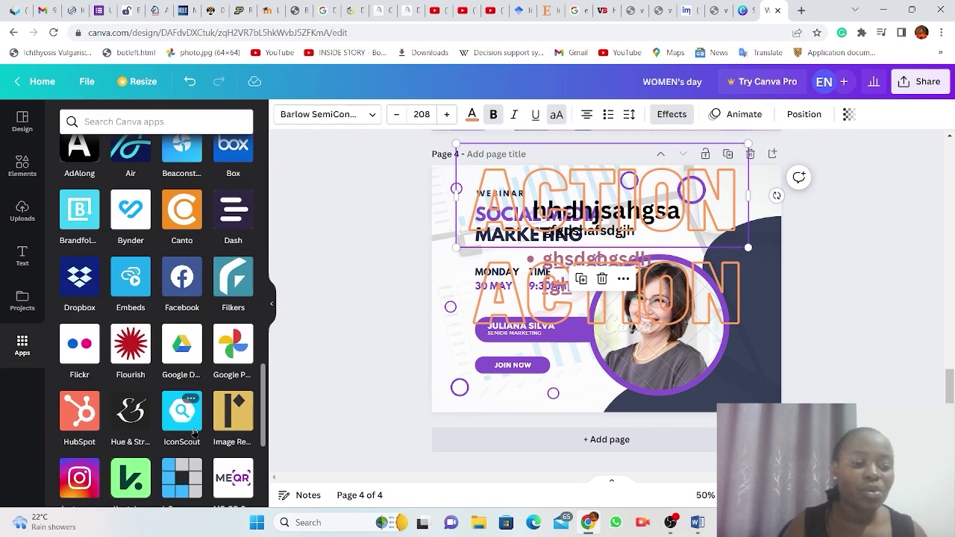
{"action": "scroll", "coordinate": [194, 433], "scroll_direction": "down", "scroll_amount": 5}
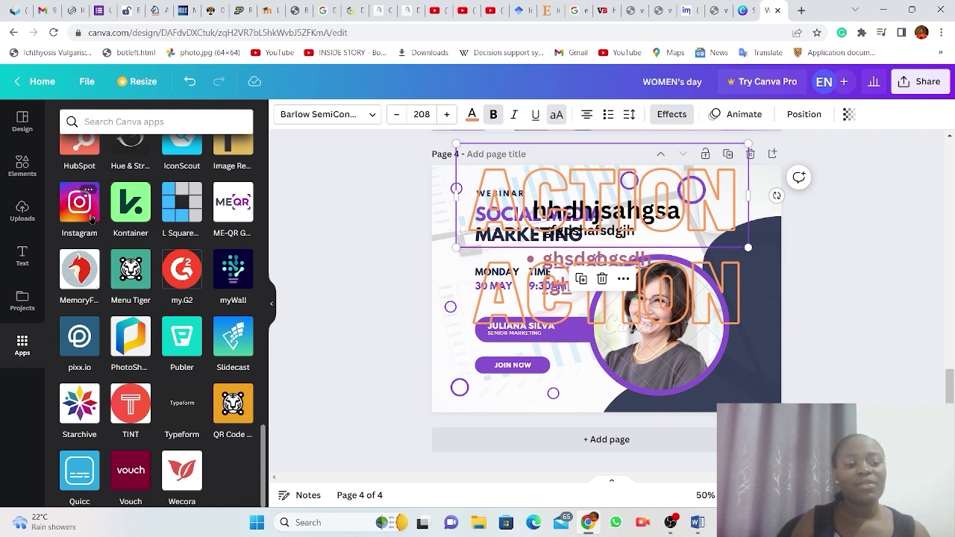
{"action": "left_click", "coordinate": [82, 208]}
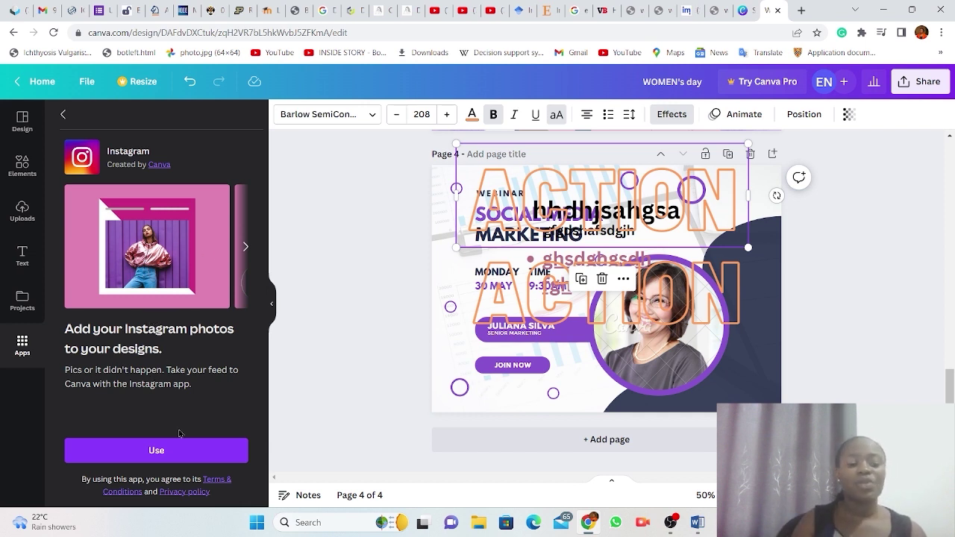
Return from the Instagram page to the Apps list and scroll toward More from Canva.
{"action": "left_click", "coordinate": [63, 117]}
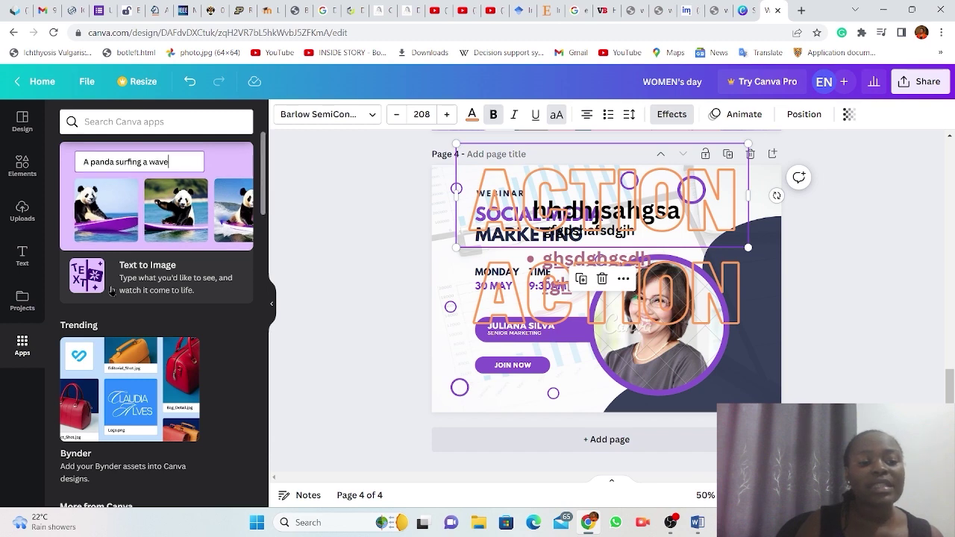
{"action": "scroll", "coordinate": [112, 289], "scroll_direction": "down", "scroll_amount": 5}
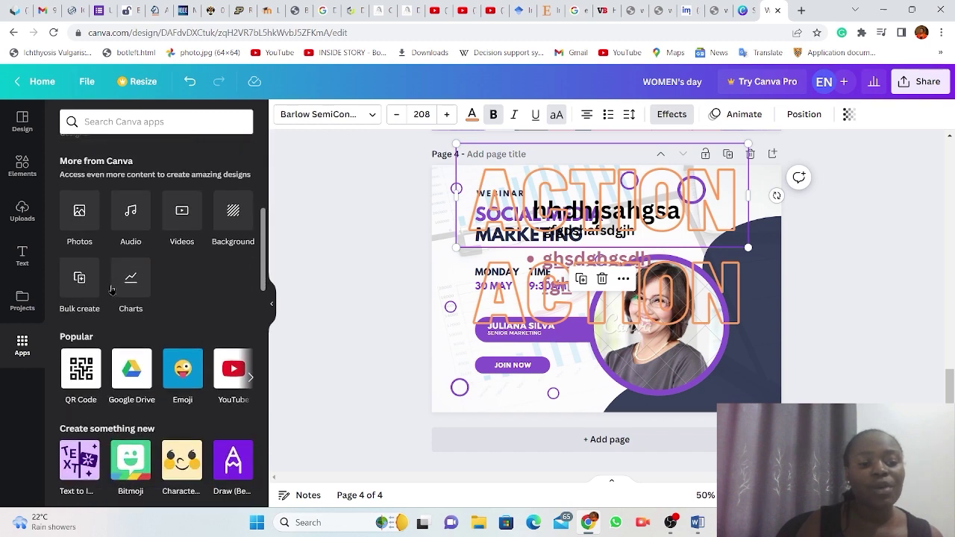
Apply the black brush-stroke background to page 4 and delete the ACTION text and woman's photo.
{"action": "left_click", "coordinate": [230, 217]}
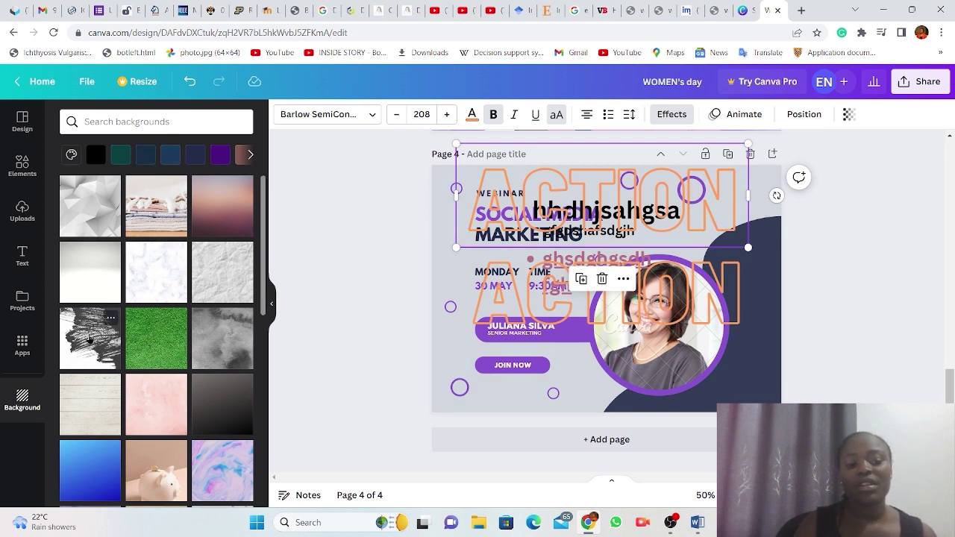
{"action": "left_click", "coordinate": [89, 338]}
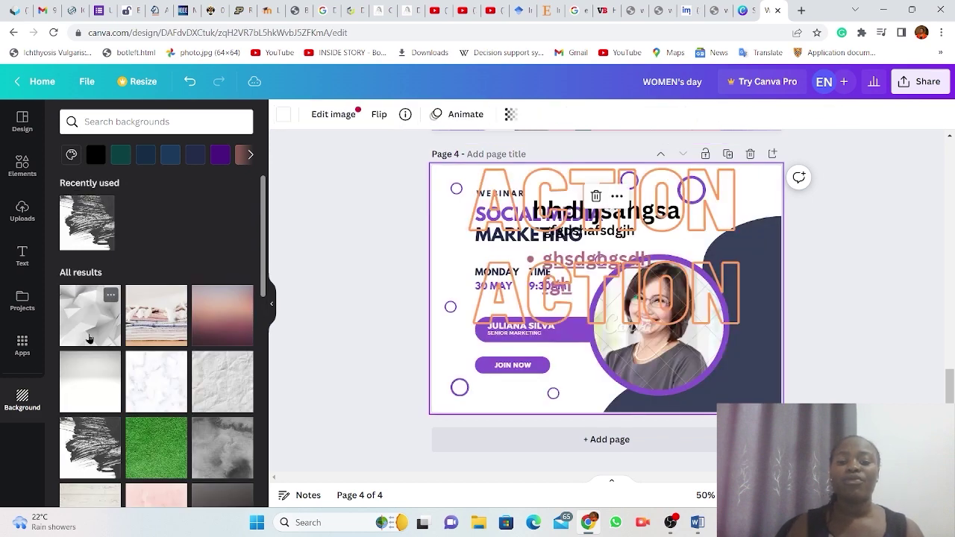
{"action": "left_click", "coordinate": [639, 222]}
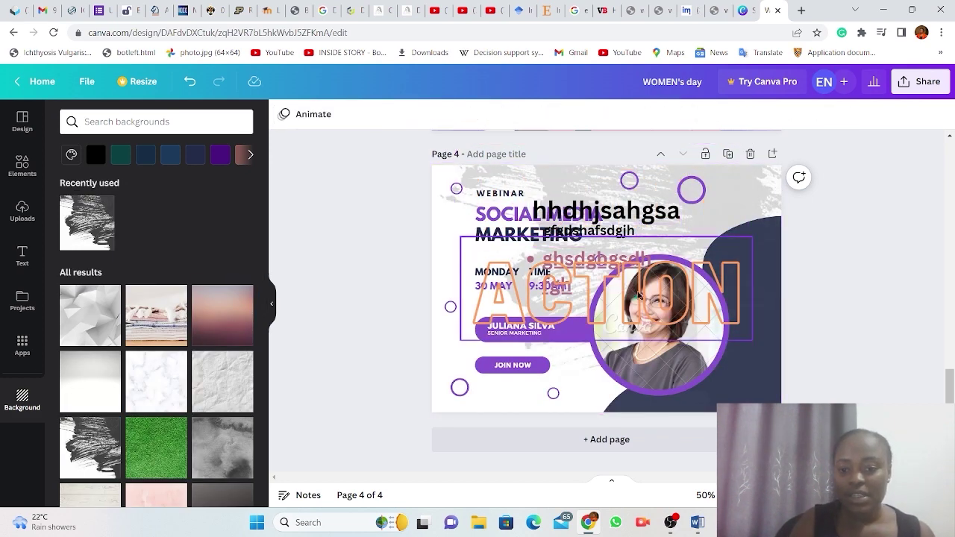
{"action": "left_click", "coordinate": [639, 296]}
{"action": "key", "text": "Delete"}
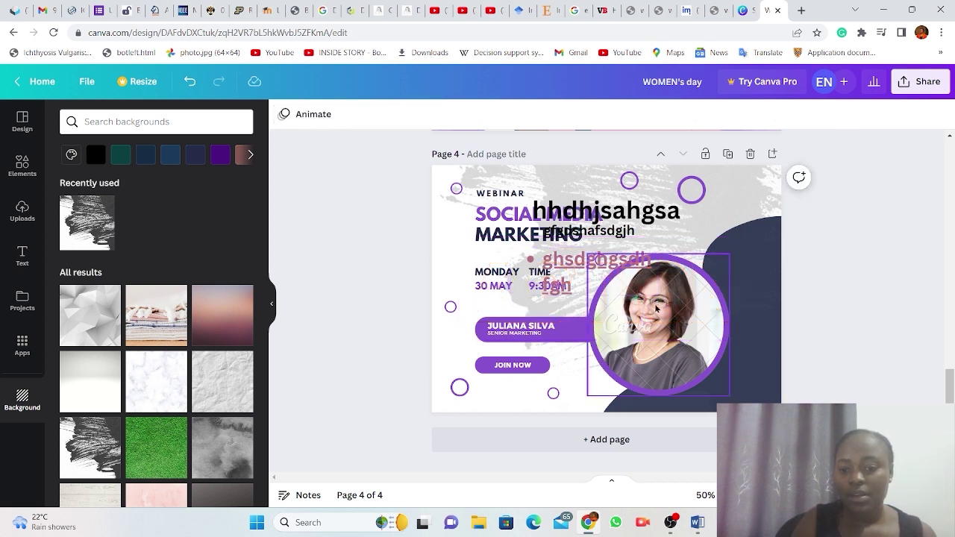
{"action": "left_click", "coordinate": [654, 306]}
{"action": "key", "text": "Delete"}
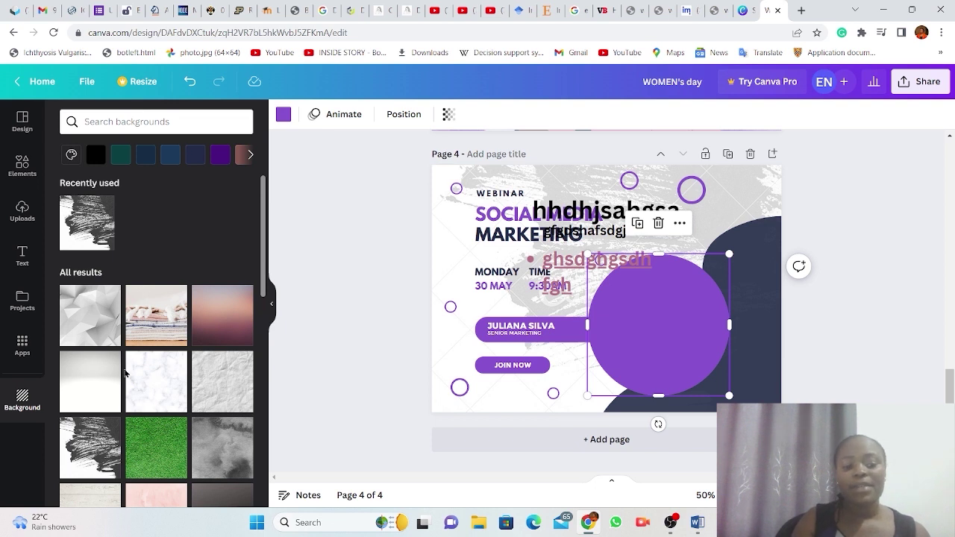
Try the low-poly and pink gradient backgrounds, then settle on the green grass background.
{"action": "left_click", "coordinate": [88, 313]}
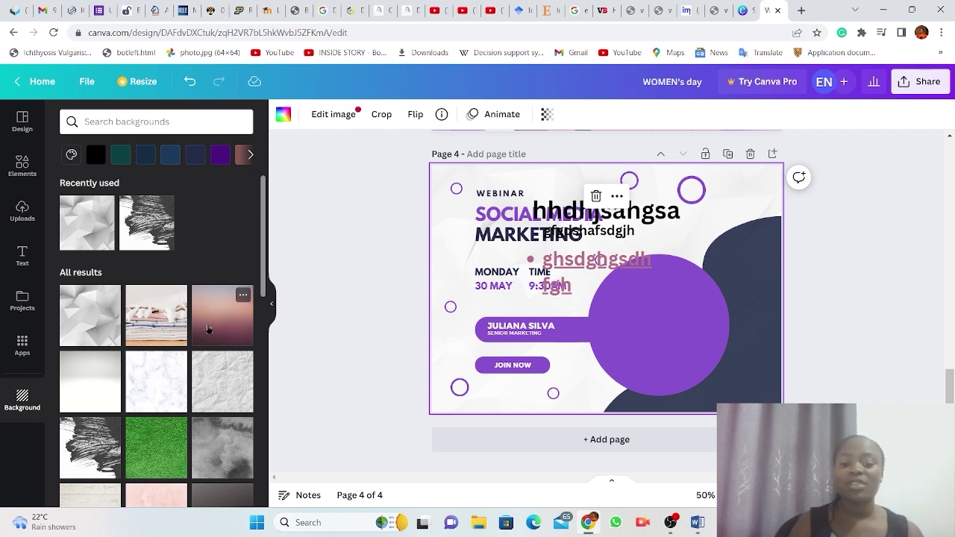
{"action": "left_click", "coordinate": [208, 329]}
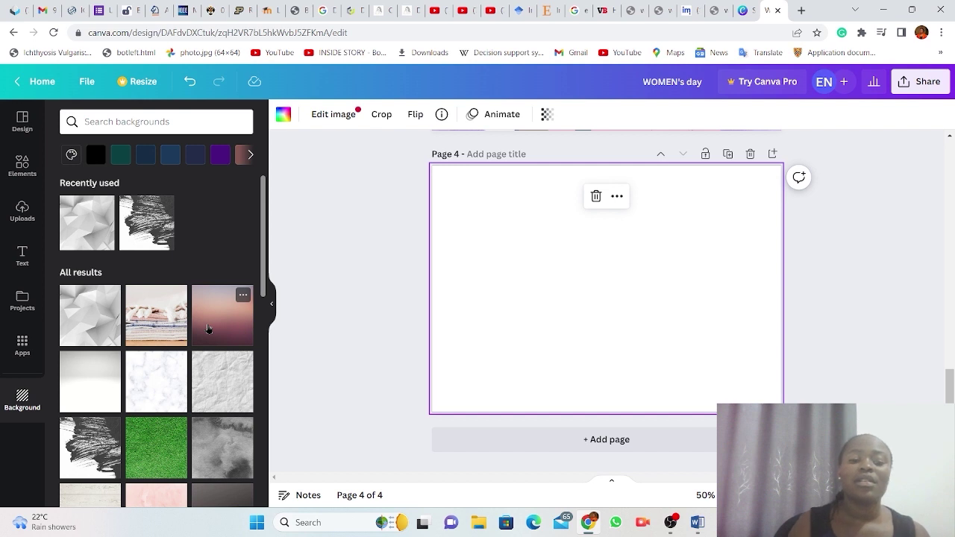
{"action": "left_click", "coordinate": [157, 433]}
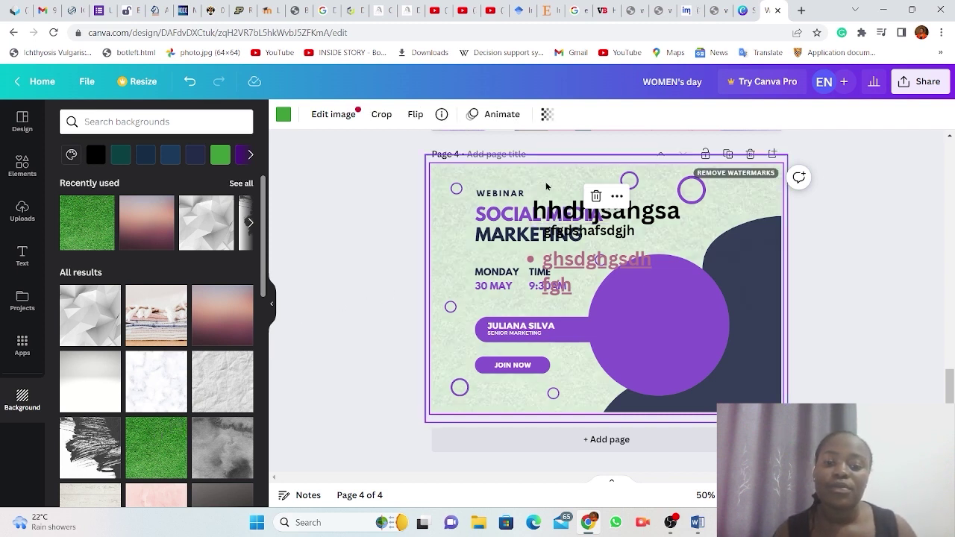
{"action": "mouse_move", "coordinate": [546, 187]}
{"action": "left_mouse_down"}
{"action": "mouse_move", "coordinate": [558, 214]}
{"action": "mouse_move", "coordinate": [534, 154]}
{"action": "mouse_move", "coordinate": [582, 222]}
{"action": "mouse_move", "coordinate": [557, 163]}
{"action": "mouse_move", "coordinate": [471, 210]}
{"action": "mouse_move", "coordinate": [555, 174]}
{"action": "mouse_move", "coordinate": [548, 212]}
{"action": "mouse_move", "coordinate": [590, 264]}
{"action": "mouse_move", "coordinate": [545, 369]}
{"action": "mouse_move", "coordinate": [543, 183]}
{"action": "mouse_move", "coordinate": [544, 281]}
{"action": "mouse_move", "coordinate": [547, 190]}
{"action": "left_mouse_up"}
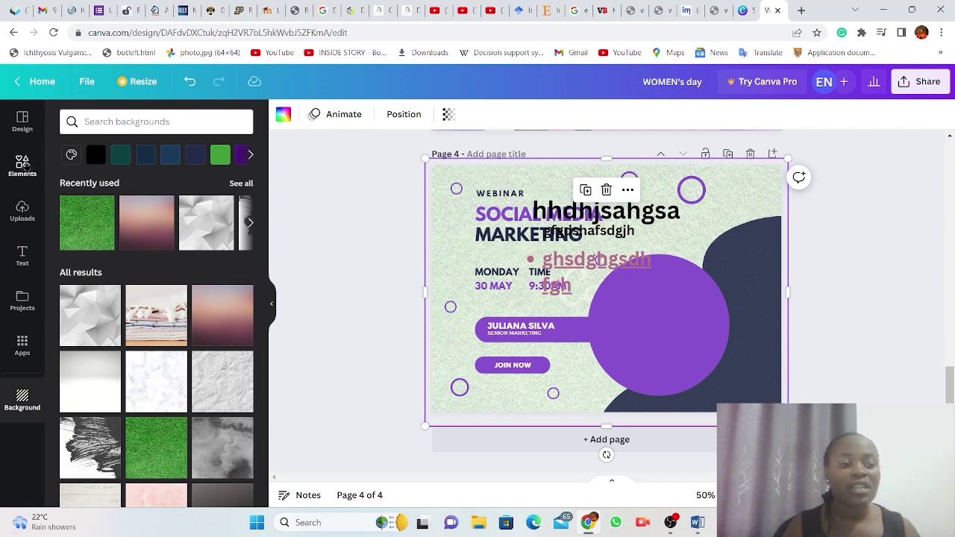
Add a purple square from Elements to page 3, move it left, and stretch it into a large rectangle.
{"action": "left_click", "coordinate": [23, 164]}
{"action": "scroll", "coordinate": [632, 241], "scroll_direction": "up", "scroll_amount": 5}
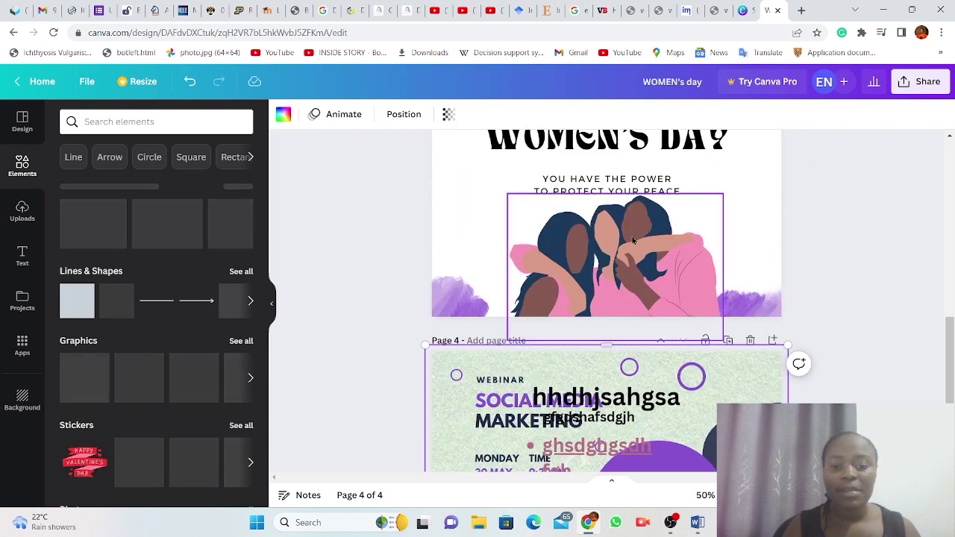
{"action": "scroll", "coordinate": [632, 241], "scroll_direction": "down", "scroll_amount": 2}
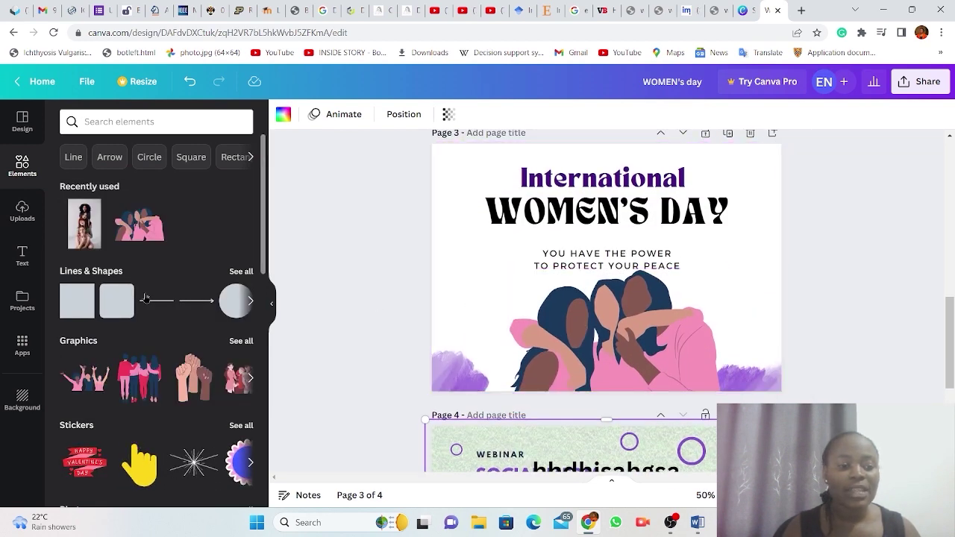
{"action": "left_click", "coordinate": [66, 305]}
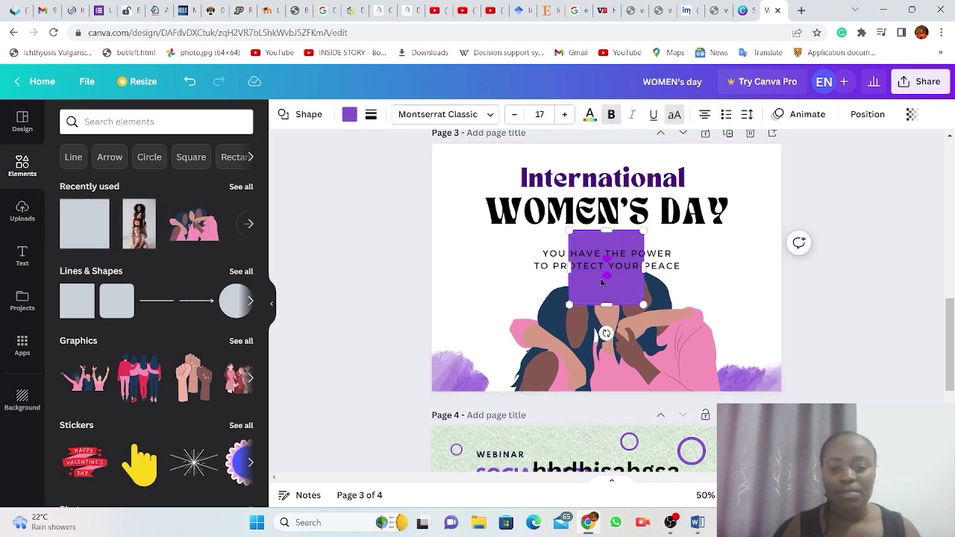
{"action": "left_click_drag", "start_coordinate": [594, 296], "coordinate": [474, 332]}
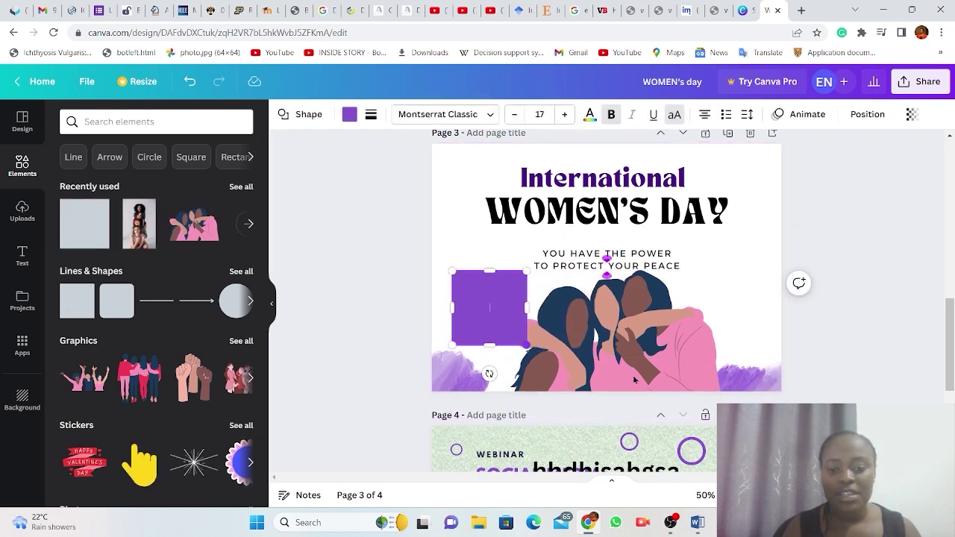
{"action": "left_click_drag", "start_coordinate": [529, 344], "coordinate": [770, 443]}
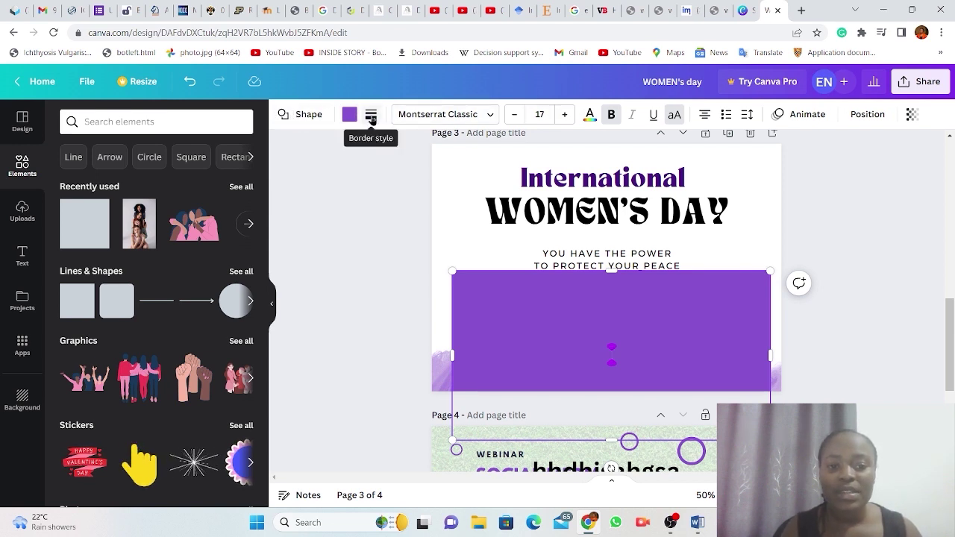
Lower the purple rectangle's transparency to 45 so the illustration shows through, then nudge it aside.
{"action": "left_click", "coordinate": [486, 118]}
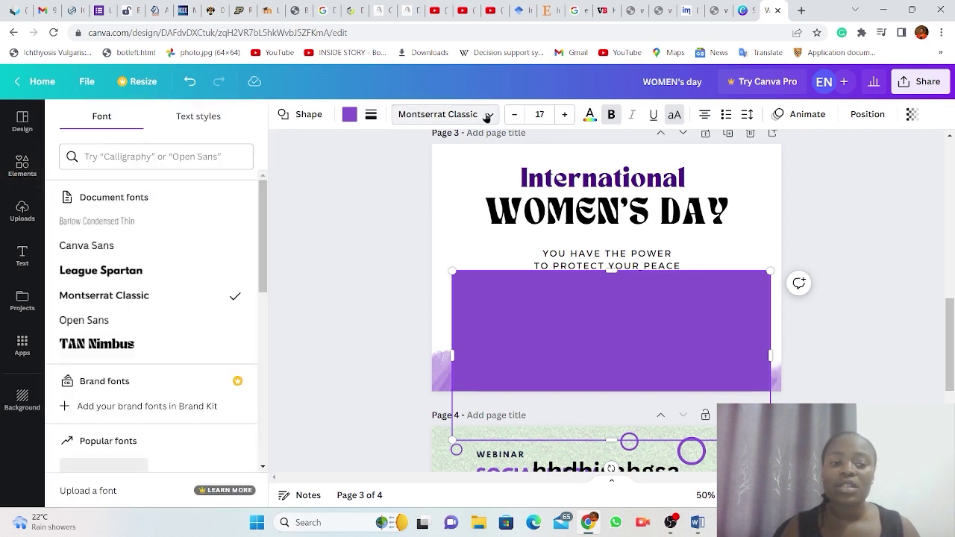
{"action": "left_click", "coordinate": [487, 118]}
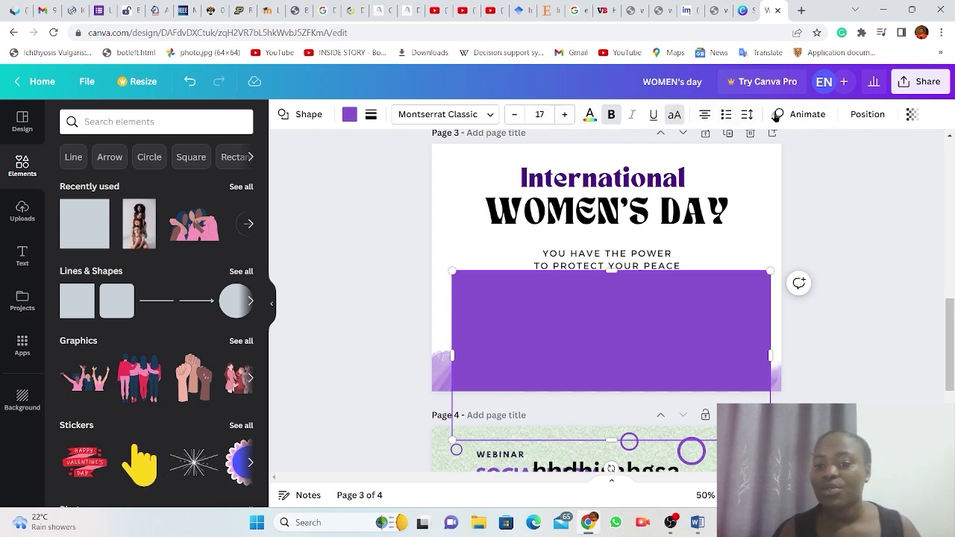
{"action": "left_click", "coordinate": [911, 115]}
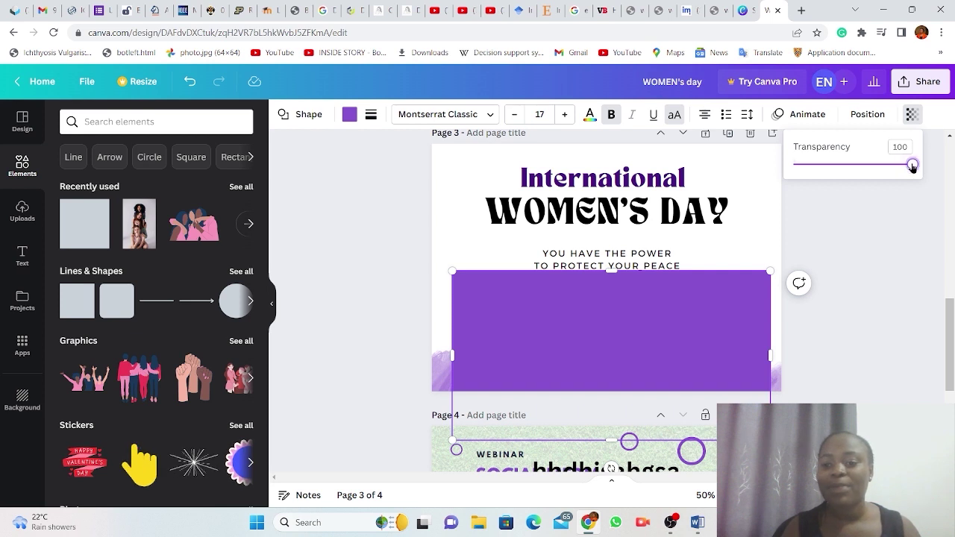
{"action": "left_click_drag", "start_coordinate": [912, 166], "coordinate": [840, 166]}
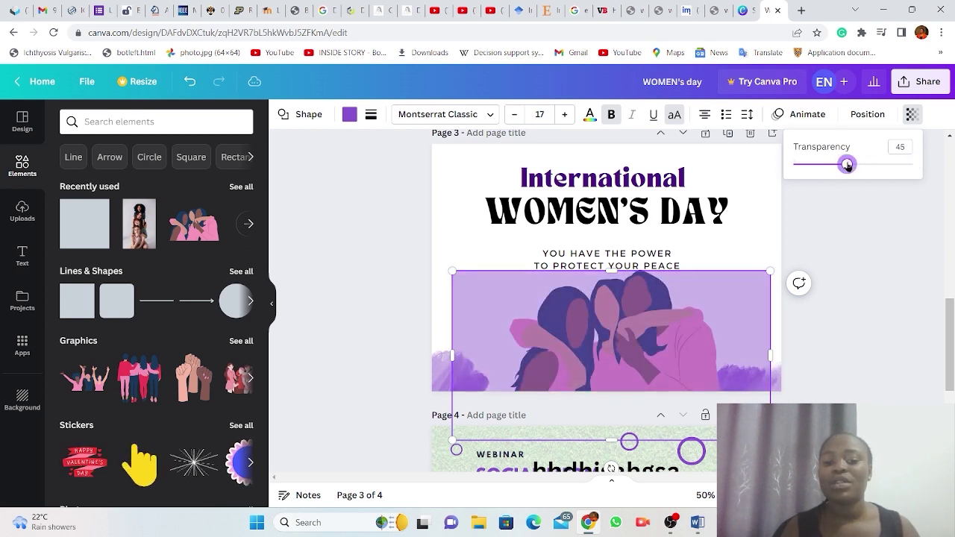
{"action": "key", "text": "Escape"}
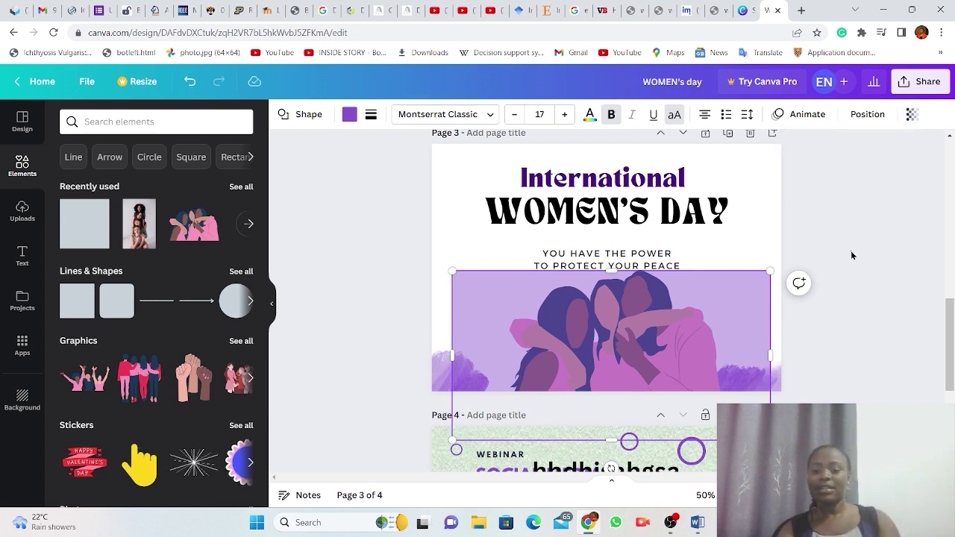
{"action": "left_click", "coordinate": [851, 256]}
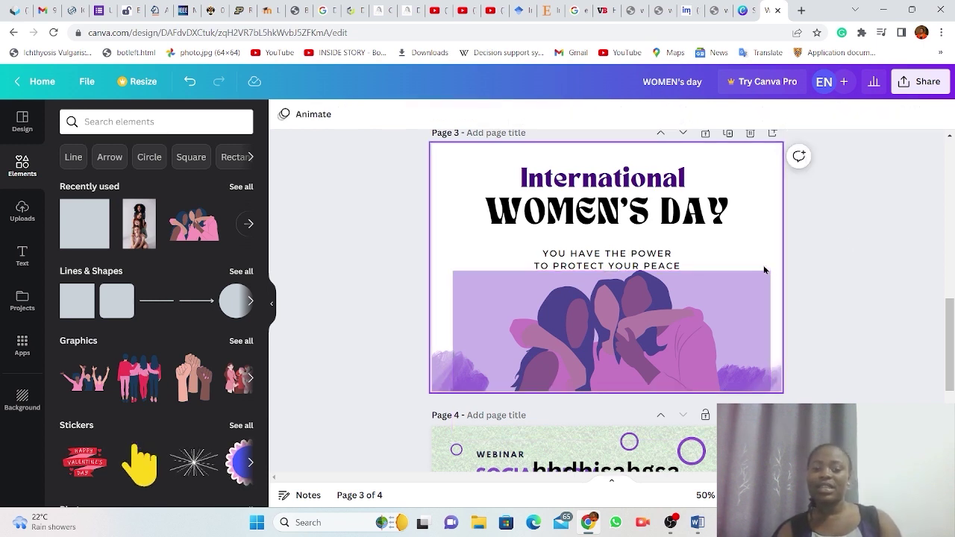
{"action": "mouse_move", "coordinate": [698, 299]}
{"action": "left_mouse_down"}
{"action": "mouse_move", "coordinate": [699, 364]}
{"action": "mouse_move", "coordinate": [694, 282]}
{"action": "mouse_move", "coordinate": [697, 343]}
{"action": "mouse_move", "coordinate": [686, 329]}
{"action": "mouse_move", "coordinate": [685, 289]}
{"action": "mouse_move", "coordinate": [687, 342]}
{"action": "mouse_move", "coordinate": [686, 294]}
{"action": "left_mouse_up"}
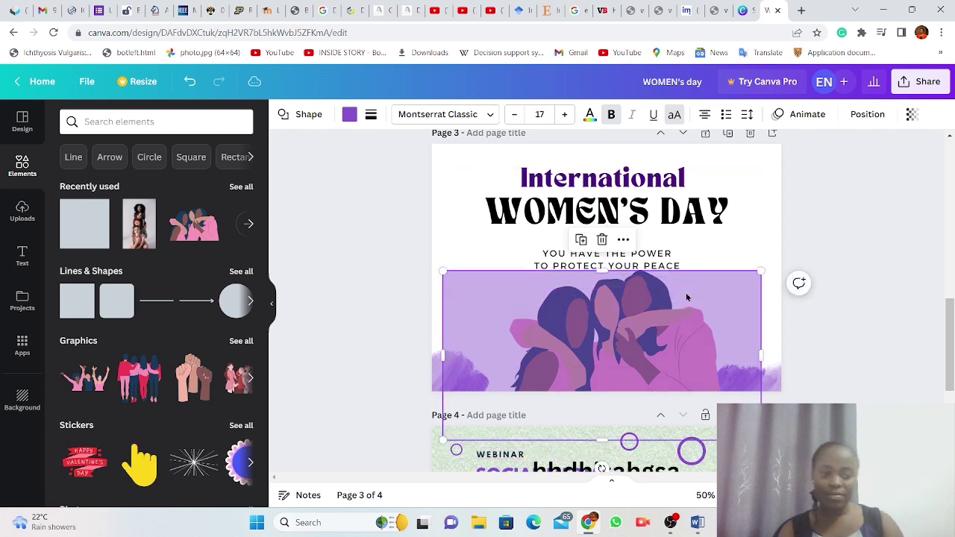
Delete the purple rectangle and fade the women illustration's transparency down to about 22.
{"action": "key", "text": "Delete"}
{"action": "left_click", "coordinate": [658, 307]}
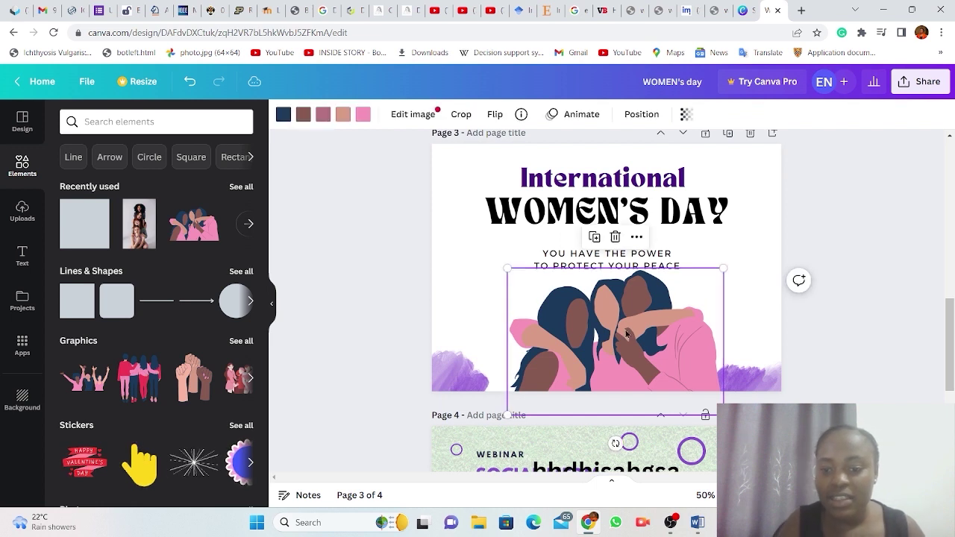
{"action": "left_click", "coordinate": [685, 114]}
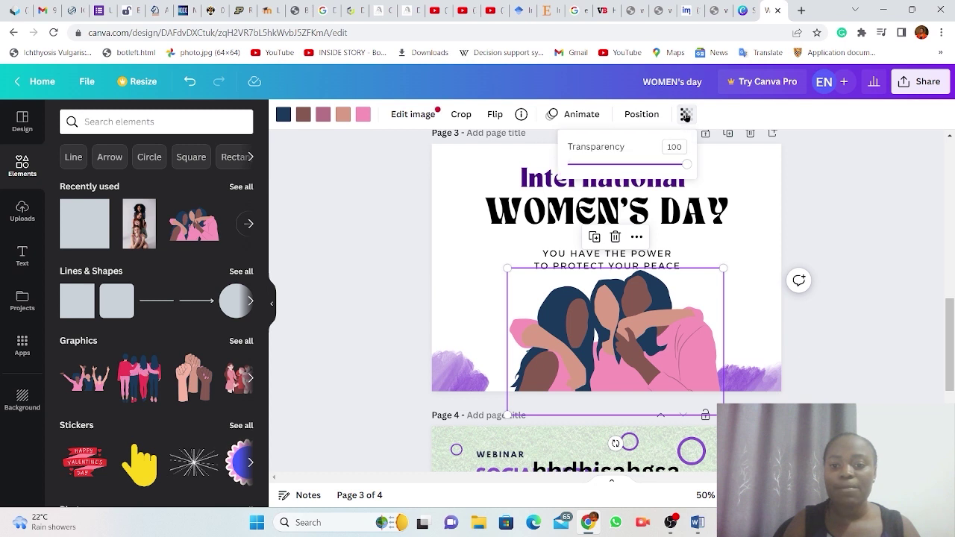
{"action": "mouse_move", "coordinate": [686, 166]}
{"action": "left_mouse_down"}
{"action": "mouse_move", "coordinate": [661, 165]}
{"action": "mouse_move", "coordinate": [687, 164]}
{"action": "left_mouse_up"}
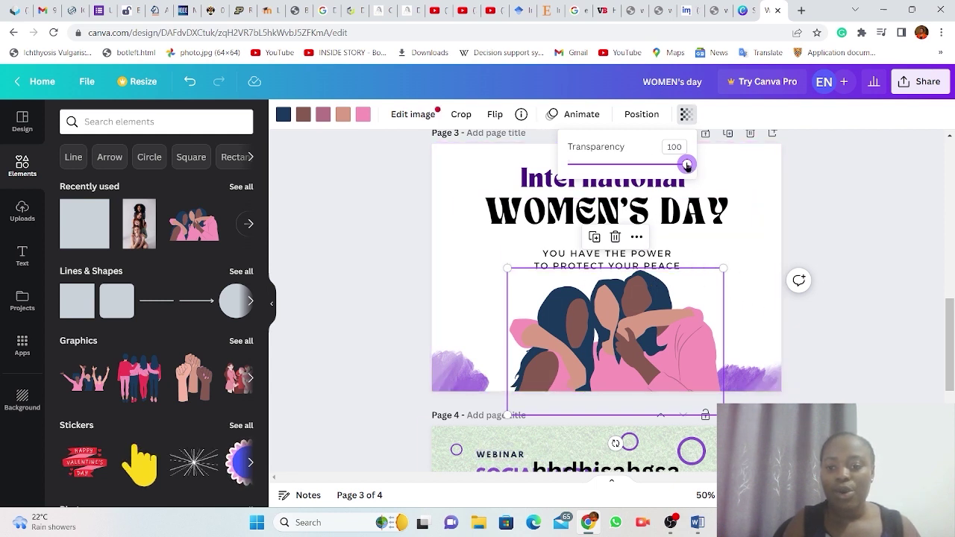
{"action": "left_click_drag", "start_coordinate": [687, 165], "coordinate": [592, 168]}
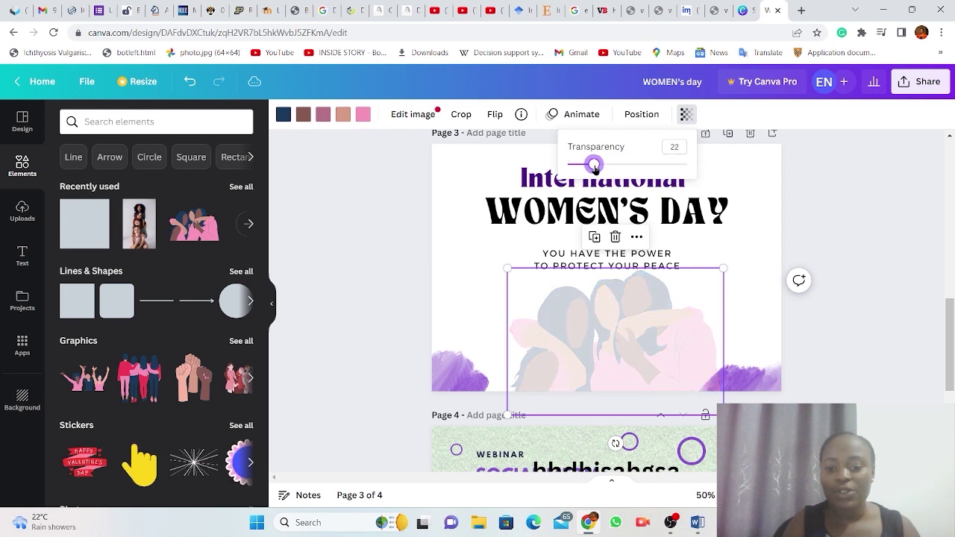
{"action": "left_click", "coordinate": [910, 269]}
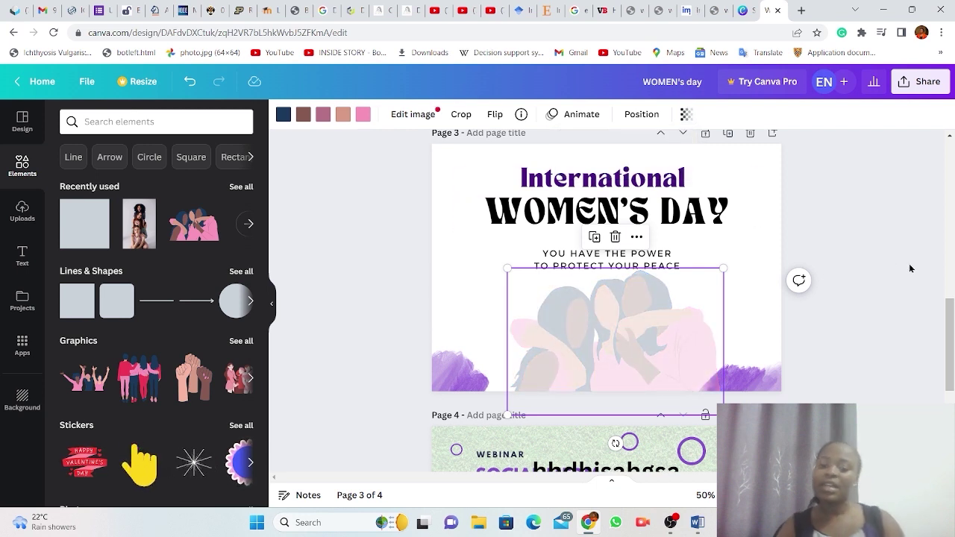
{"action": "left_click", "coordinate": [870, 250]}
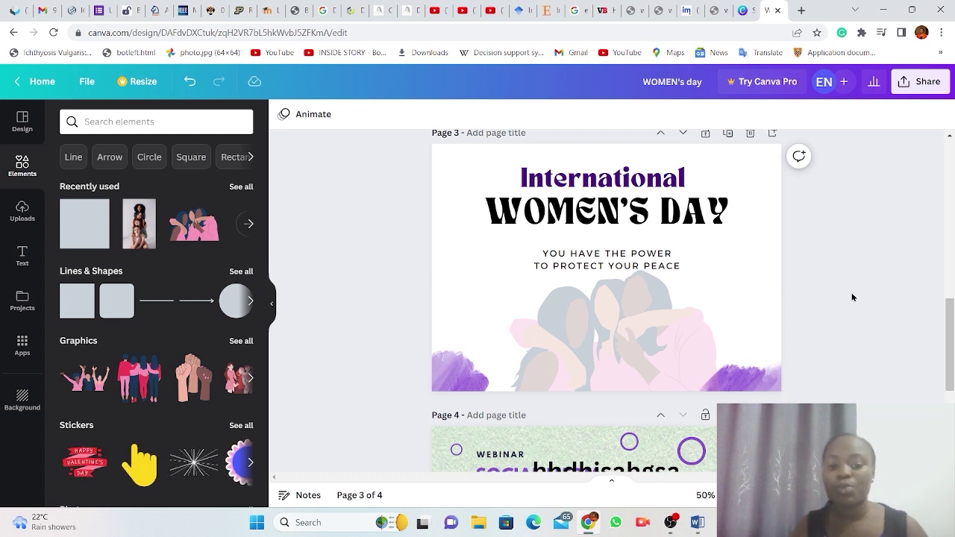
Set the women illustration's transparency back to 100 for full opacity.
{"action": "left_click_drag", "start_coordinate": [605, 256], "coordinate": [601, 351]}
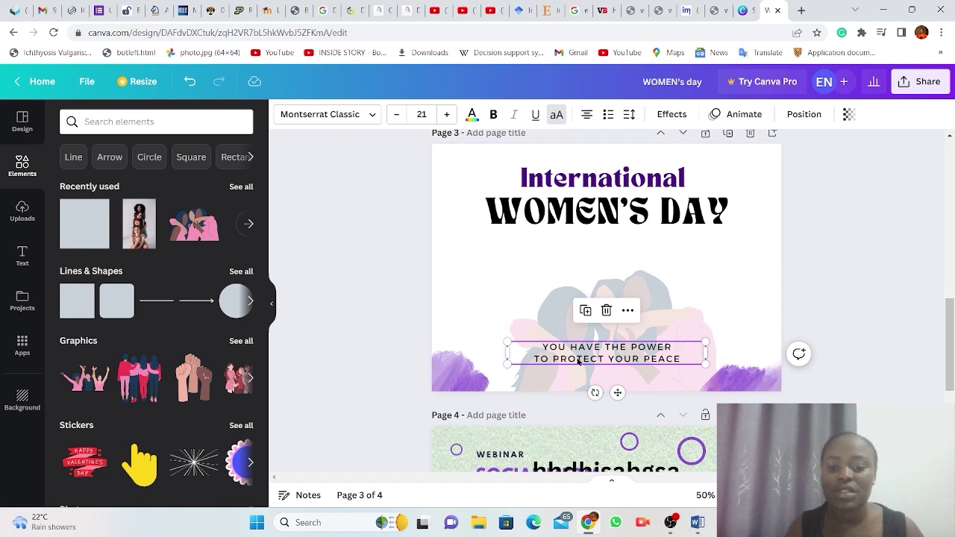
{"action": "left_click", "coordinate": [664, 295]}
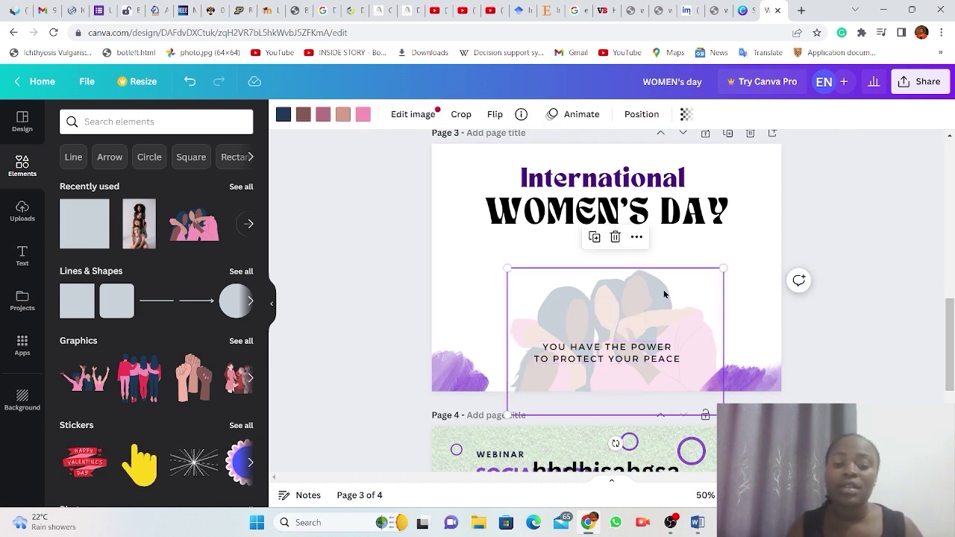
{"action": "left_click", "coordinate": [363, 115]}
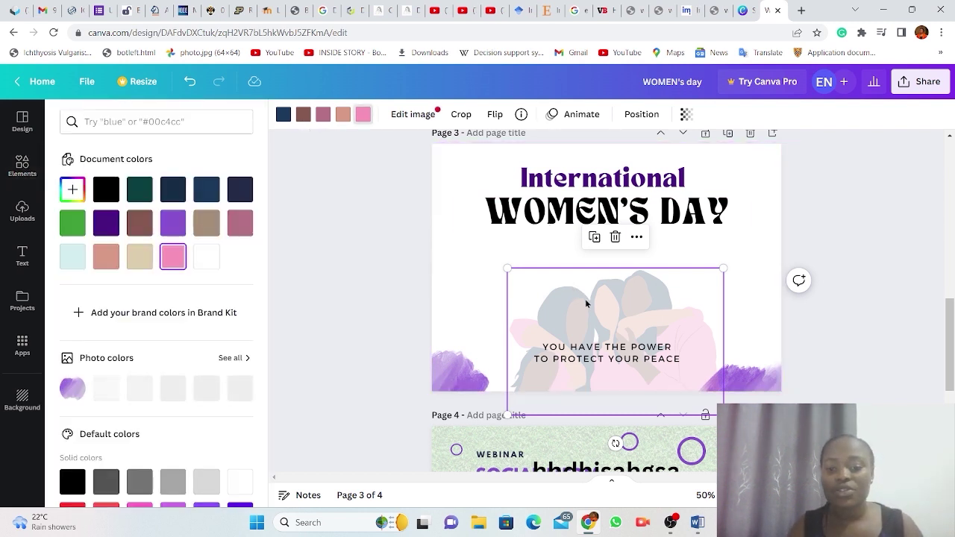
{"action": "left_click", "coordinate": [685, 114]}
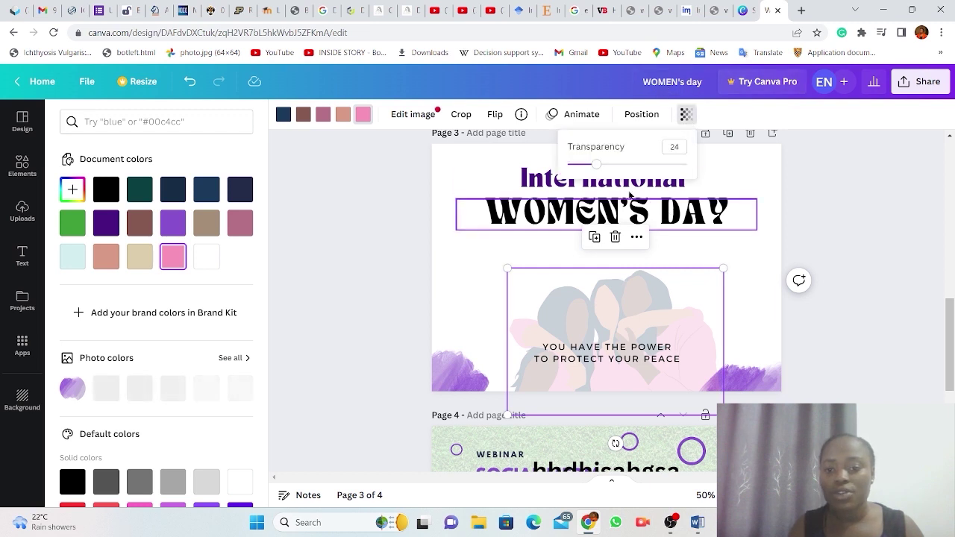
{"action": "left_click_drag", "start_coordinate": [597, 164], "coordinate": [687, 164]}
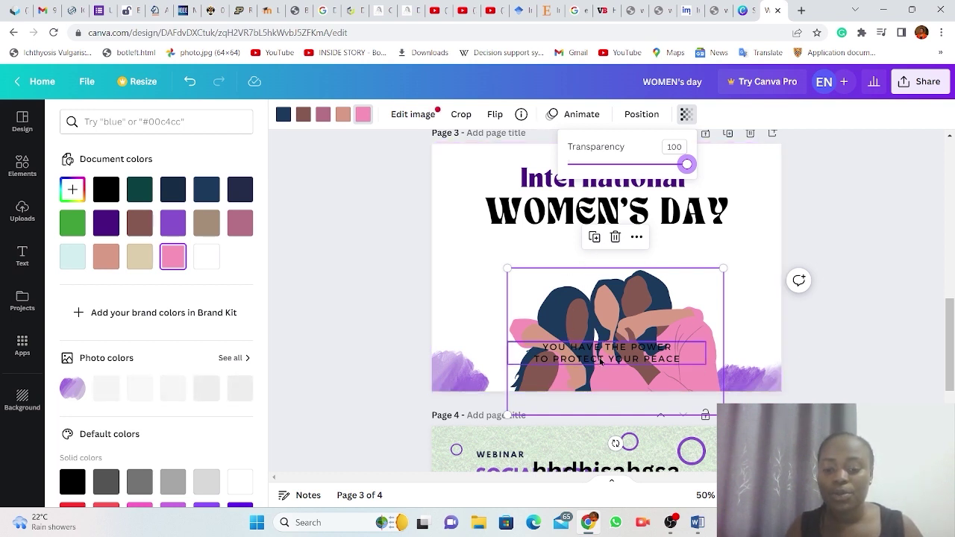
Move the illustration lower on page 3 and place the tagline just below WOMEN'S DAY.
{"action": "left_click_drag", "start_coordinate": [601, 364], "coordinate": [600, 287]}
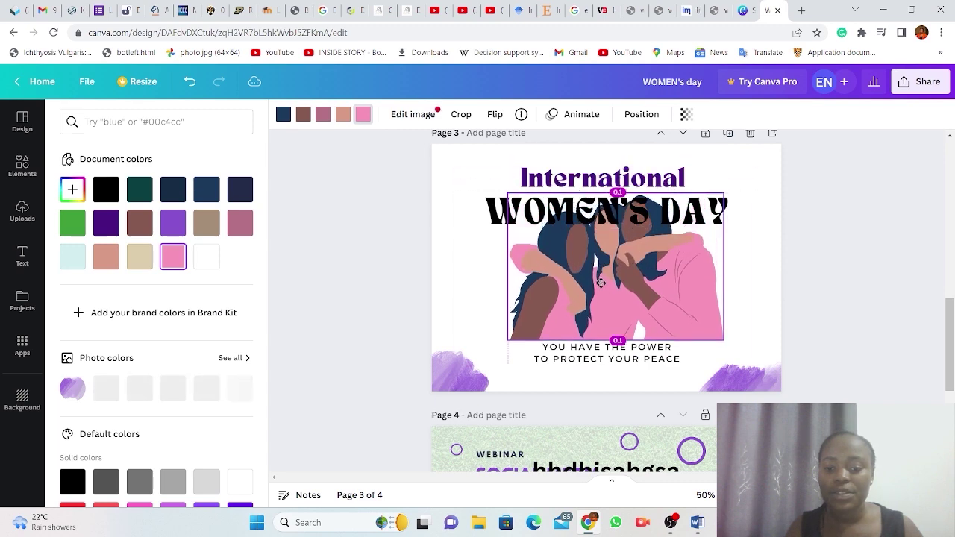
{"action": "left_click_drag", "start_coordinate": [614, 359], "coordinate": [601, 159]}
{"action": "left_click_drag", "start_coordinate": [606, 291], "coordinate": [595, 348]}
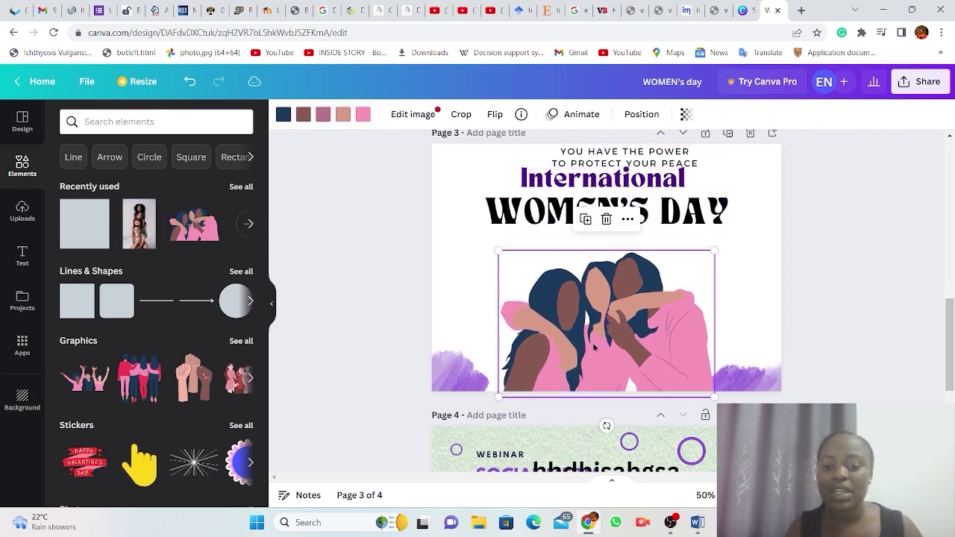
{"action": "left_click", "coordinate": [617, 160]}
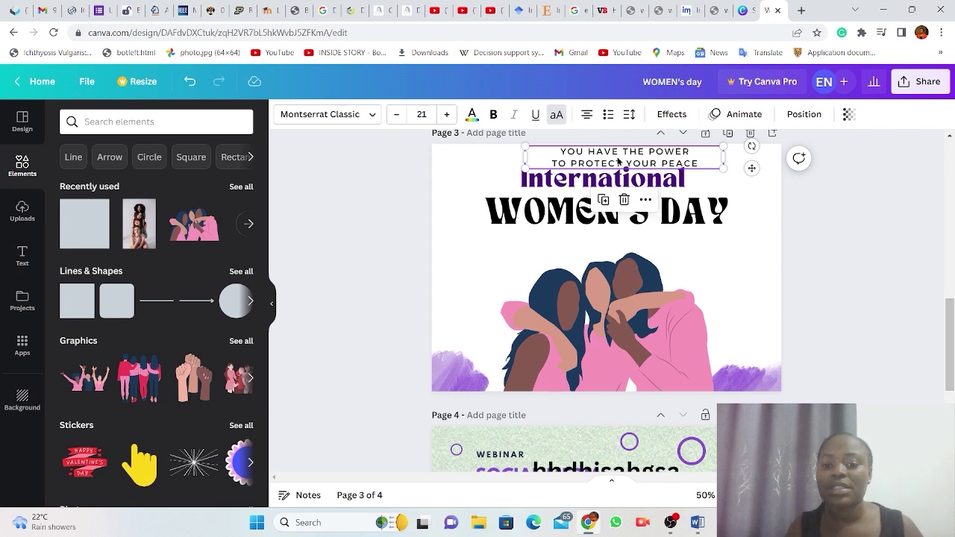
{"action": "left_click_drag", "start_coordinate": [617, 160], "coordinate": [615, 234]}
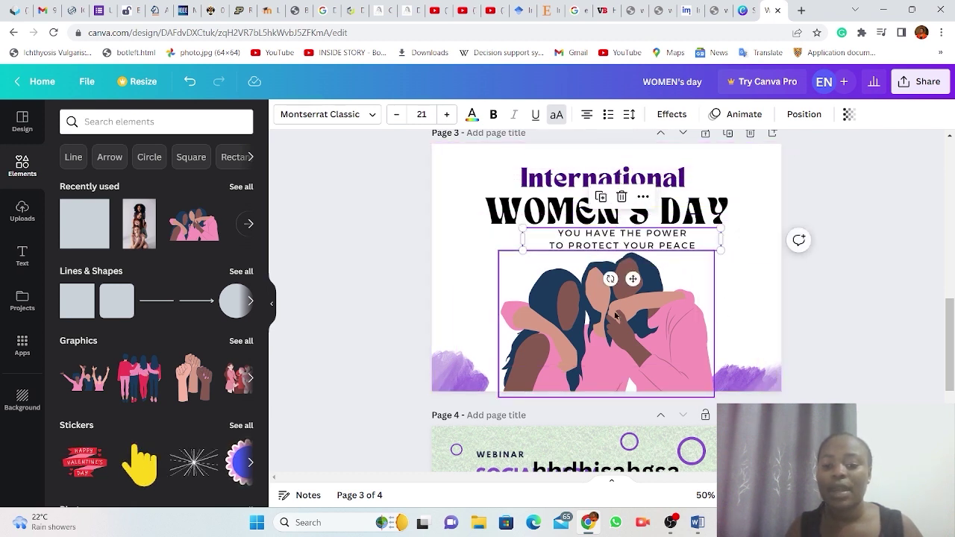
{"action": "left_click", "coordinate": [615, 314]}
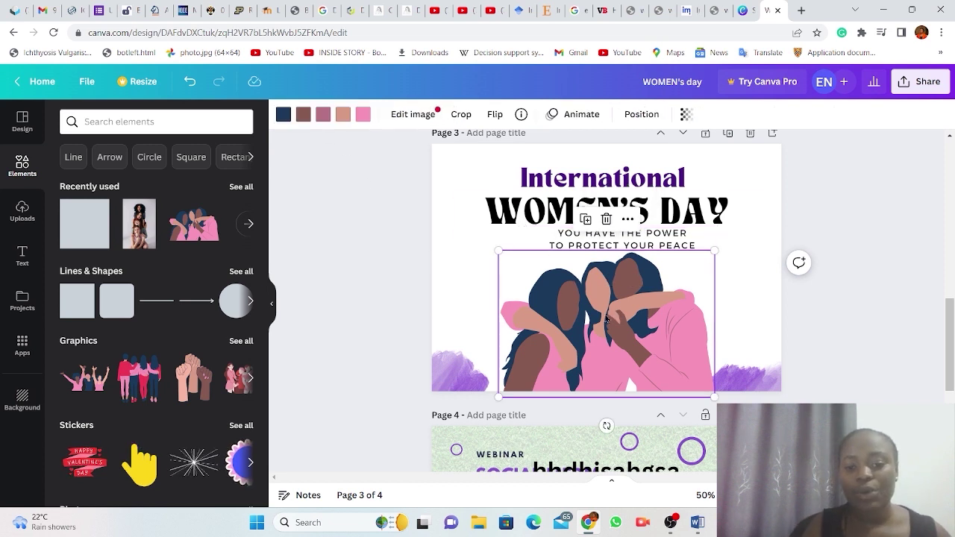
Recolour the illustration: pink clothing to dark navy, peach areas to pale cyan #d4eef0, hair to black.
{"action": "left_click", "coordinate": [362, 115]}
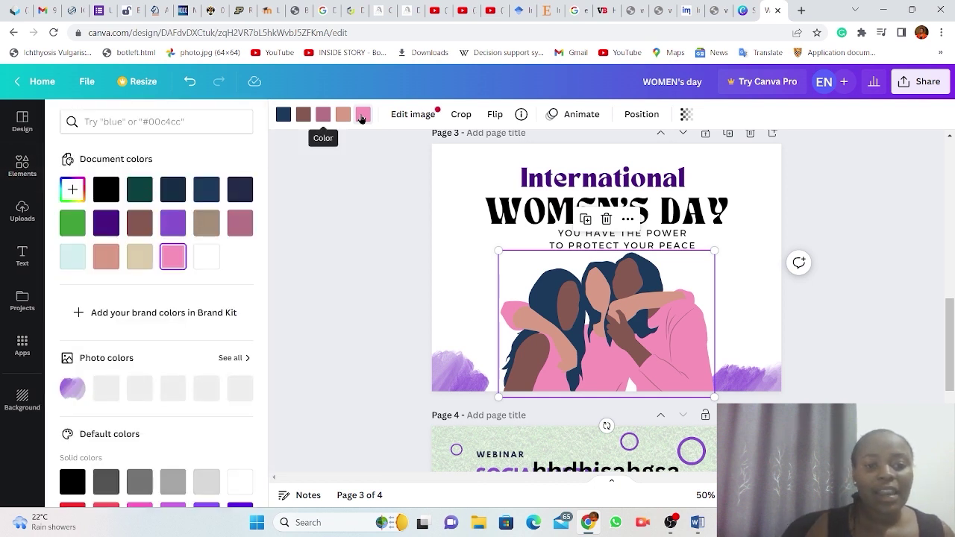
{"action": "left_click", "coordinate": [240, 193]}
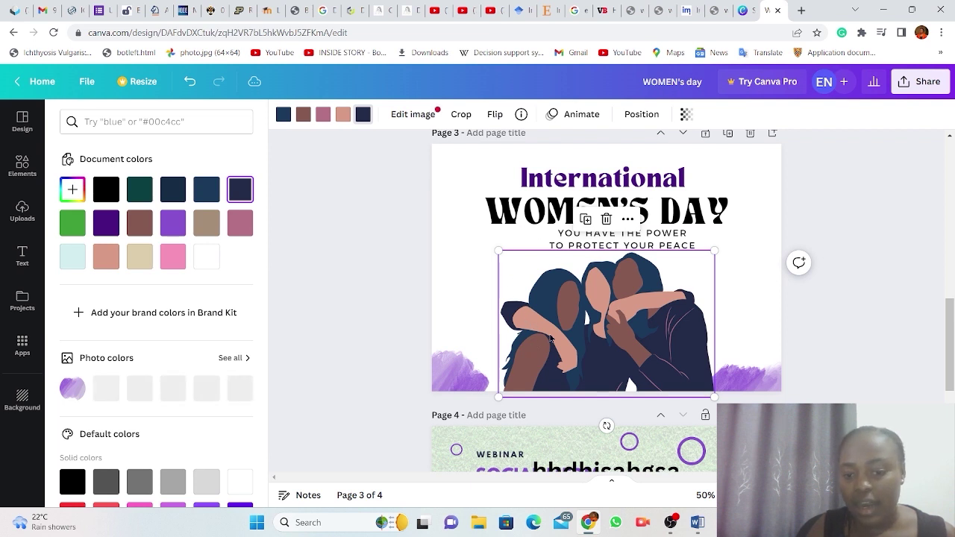
{"action": "left_click", "coordinate": [343, 114]}
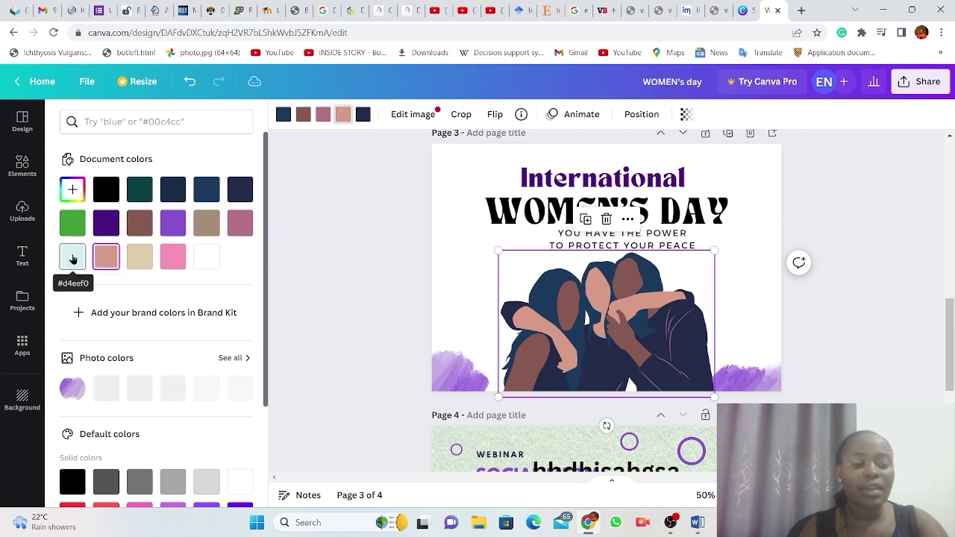
{"action": "left_click", "coordinate": [73, 259]}
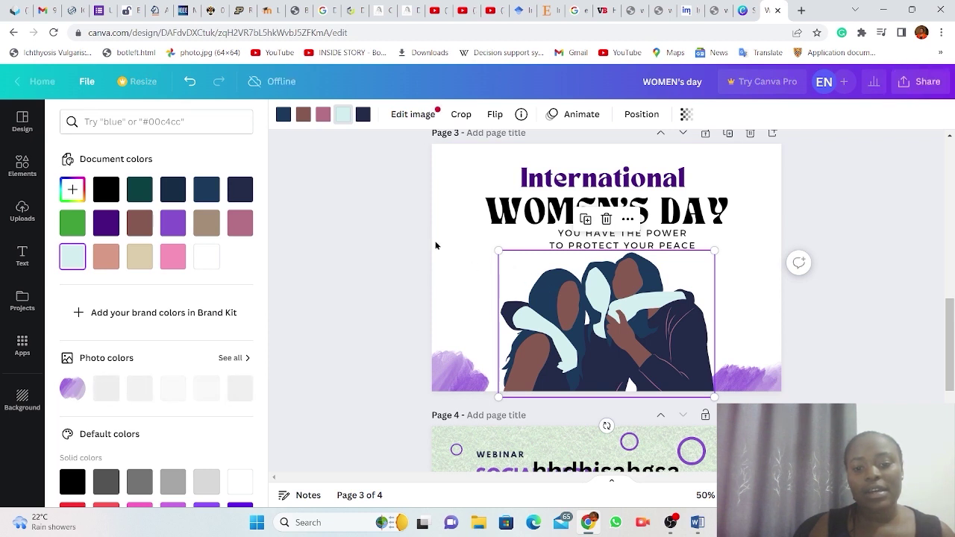
{"action": "left_click", "coordinate": [283, 115]}
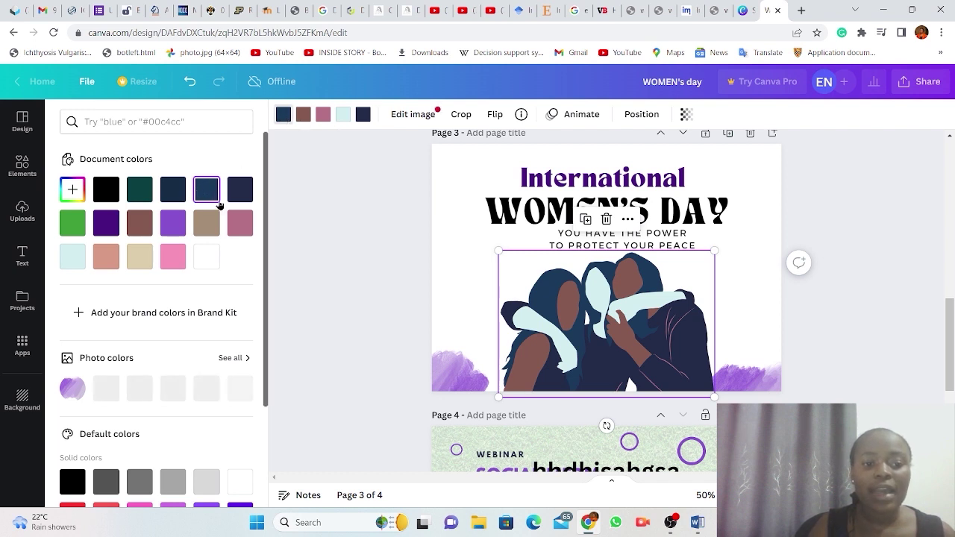
{"action": "scroll", "coordinate": [158, 412], "scroll_direction": "down", "scroll_amount": 3}
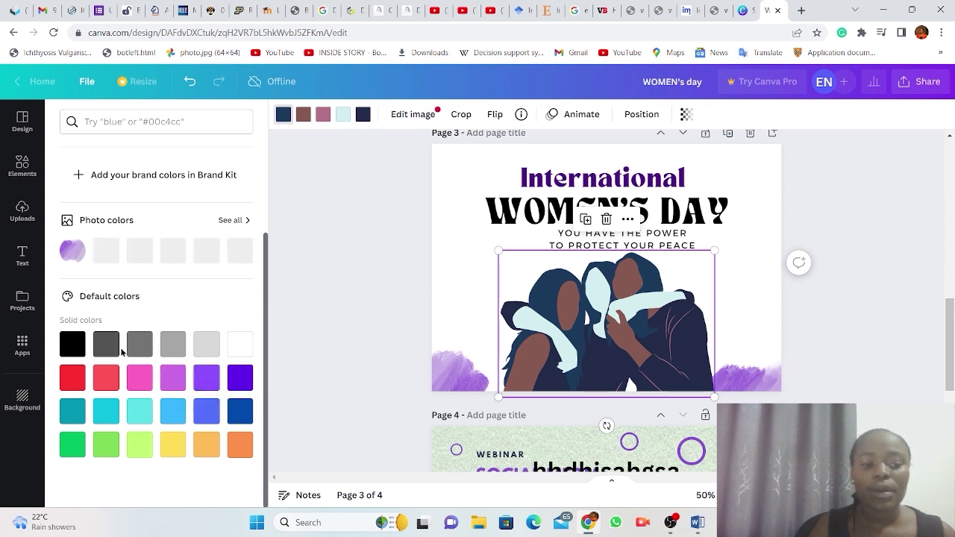
{"action": "left_click", "coordinate": [72, 341]}
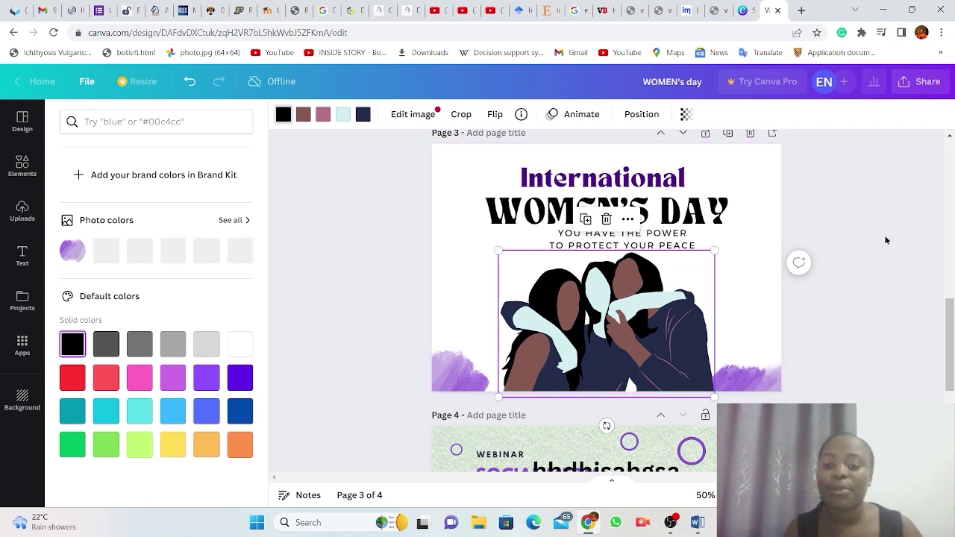
{"action": "left_click", "coordinate": [691, 211]}
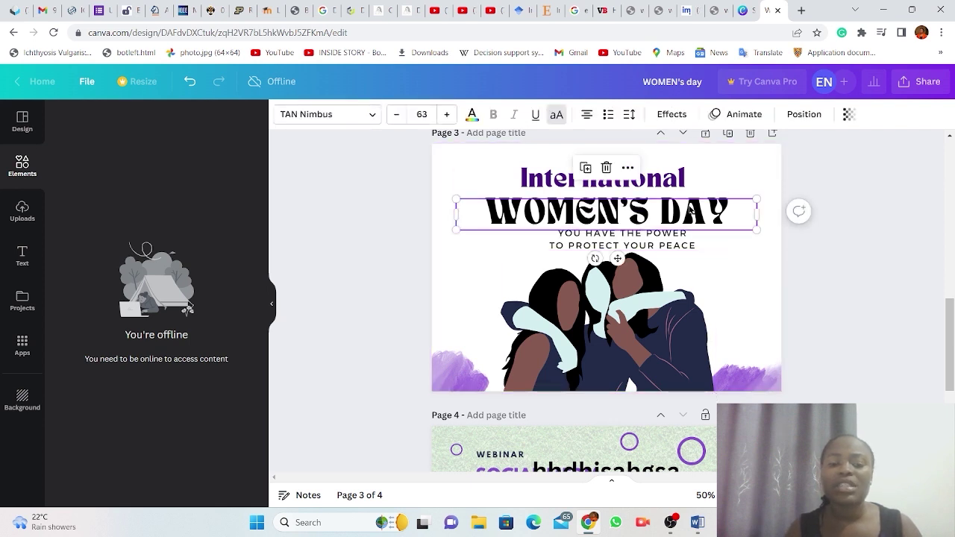
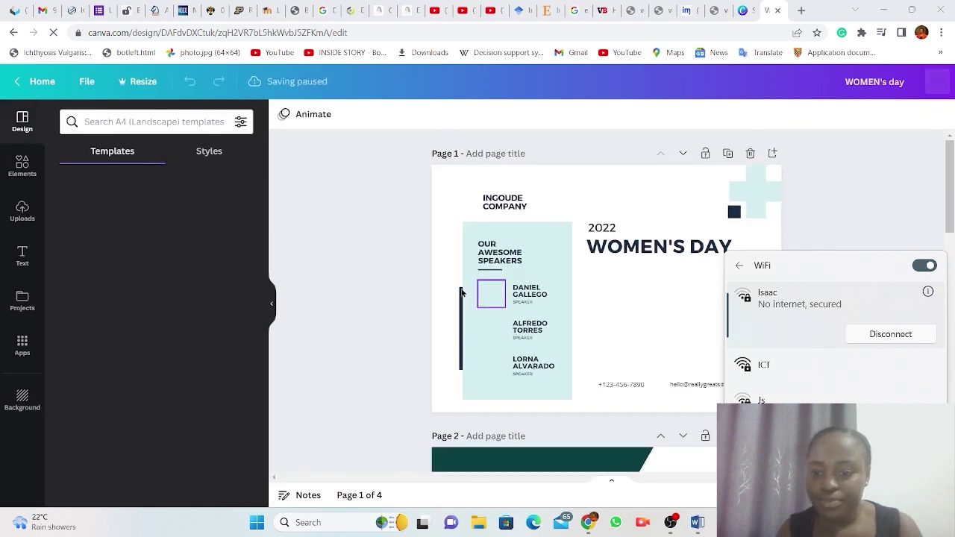
Dismiss the Share panel and Design together popup to reveal the International Women's Day page 3.
{"action": "scroll", "coordinate": [500, 345], "scroll_direction": "down", "scroll_amount": 8}
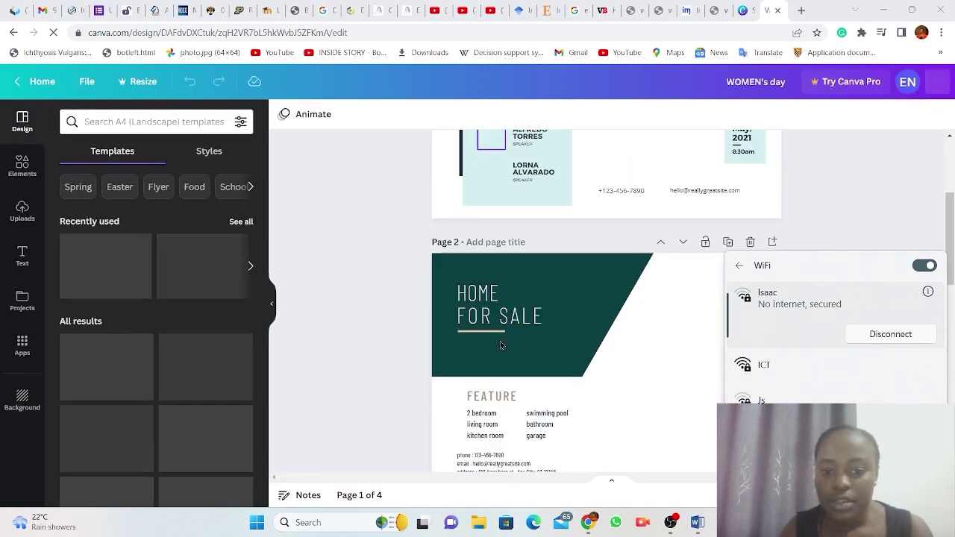
{"action": "scroll", "coordinate": [501, 344], "scroll_direction": "down", "scroll_amount": 3}
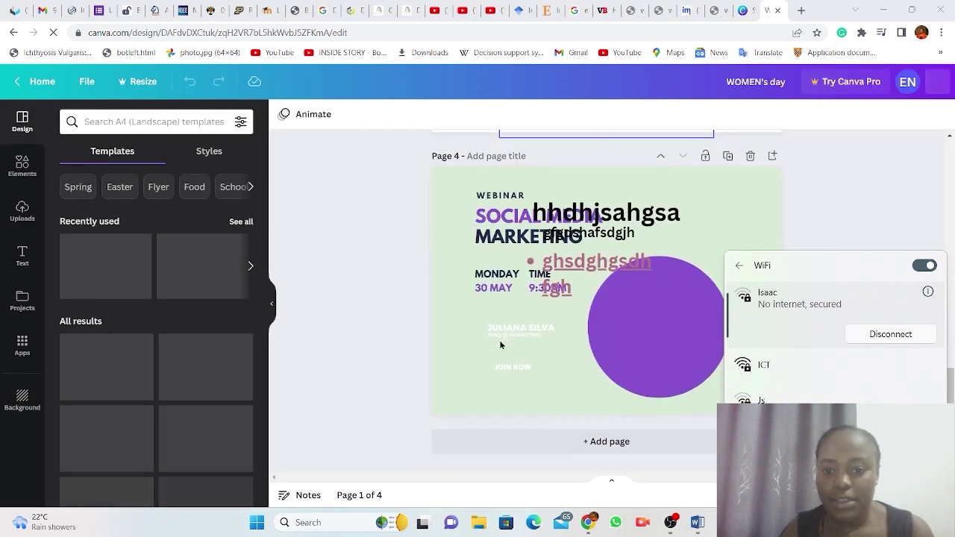
{"action": "scroll", "coordinate": [487, 211], "scroll_direction": "up", "scroll_amount": 1}
{"action": "scroll", "coordinate": [487, 211], "scroll_direction": "up", "scroll_amount": 3}
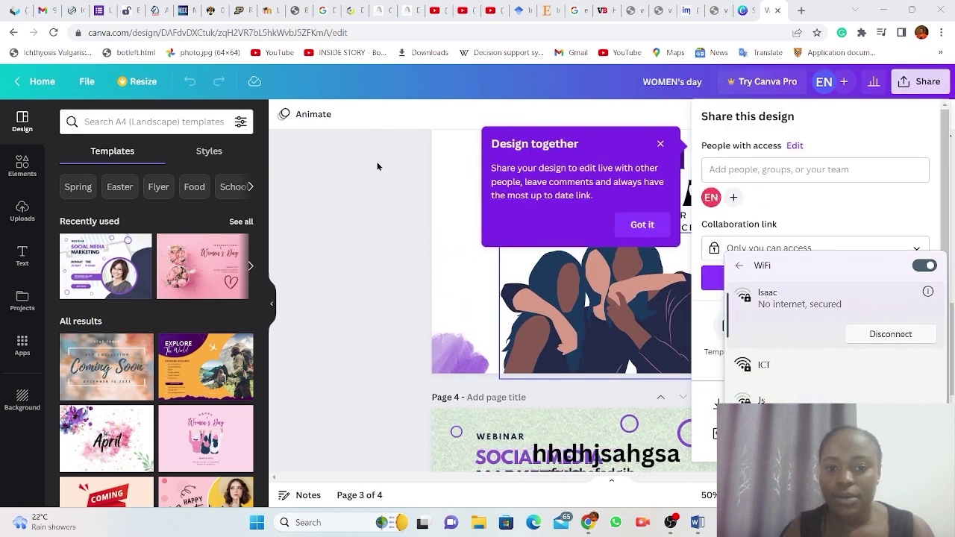
{"action": "left_click", "coordinate": [373, 196]}
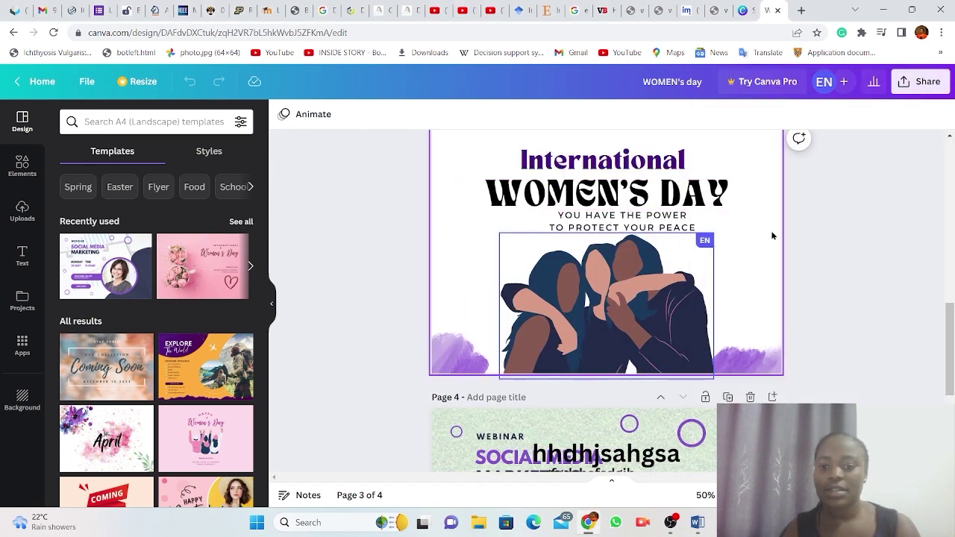
{"action": "scroll", "coordinate": [832, 234], "scroll_direction": "up", "scroll_amount": 1}
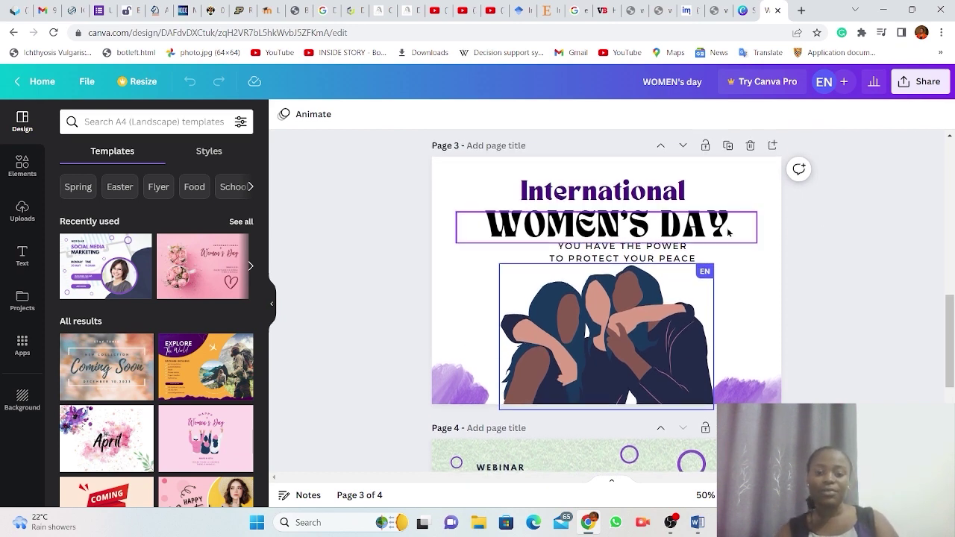
Set the WOMEN'S DAY heading to Canva Sans and apply it across the design with Change all.
{"action": "left_click", "coordinate": [554, 236]}
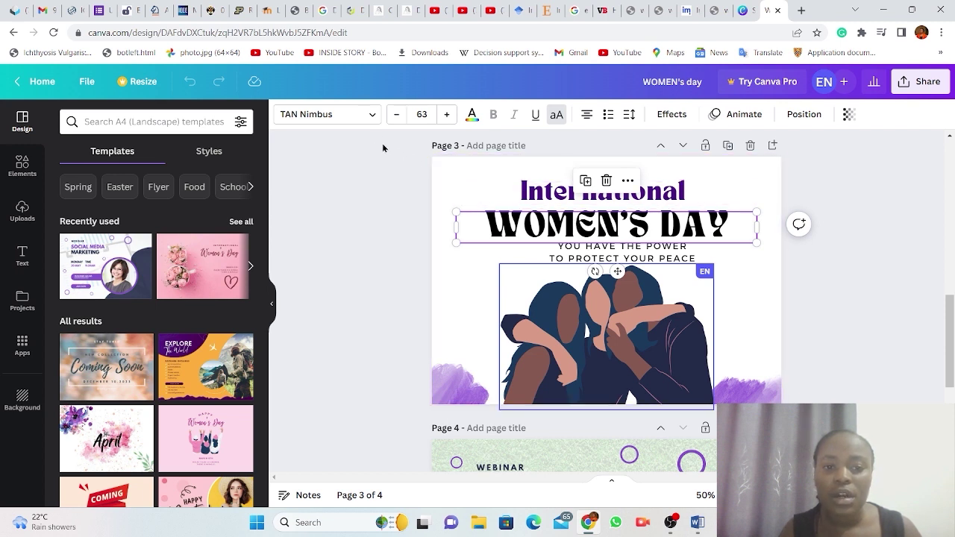
{"action": "double_click", "coordinate": [539, 229]}
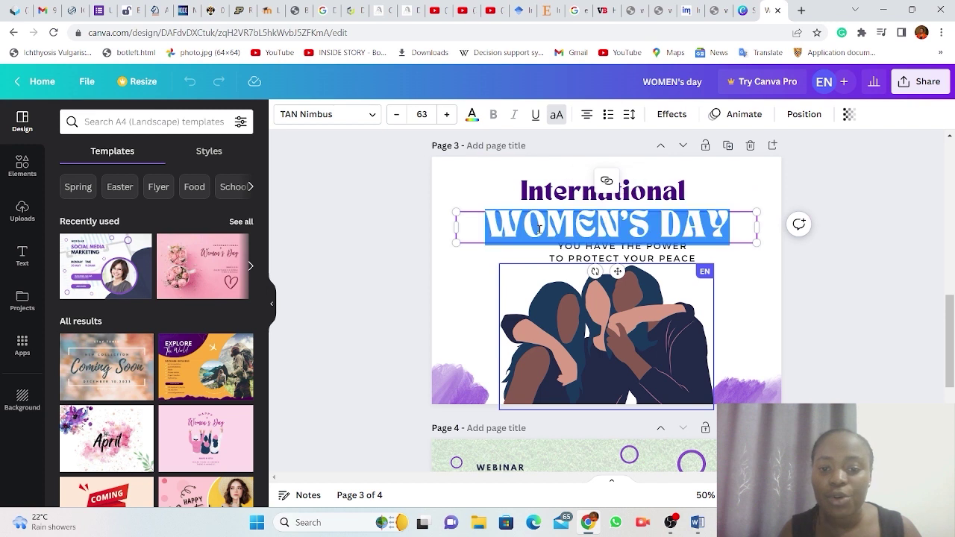
{"action": "left_click", "coordinate": [366, 116]}
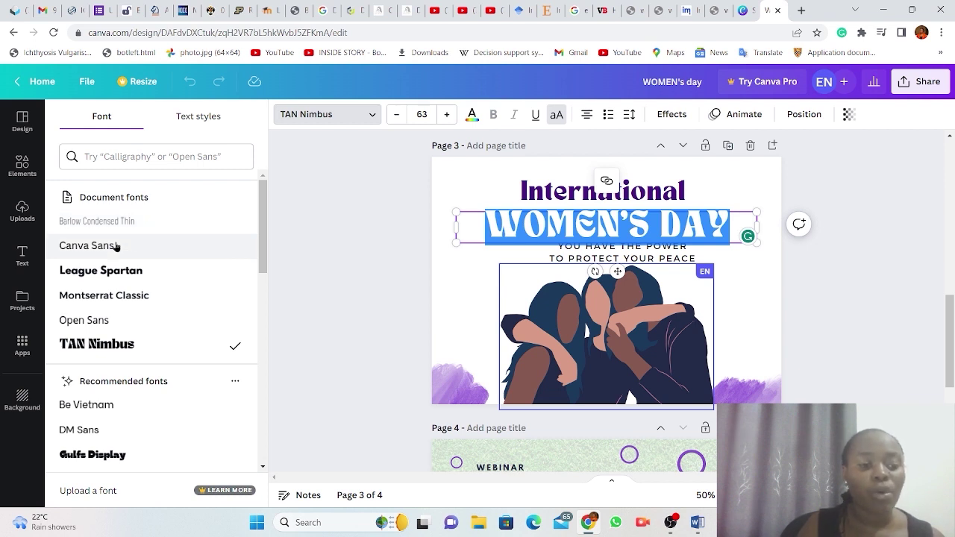
{"action": "left_click", "coordinate": [112, 246]}
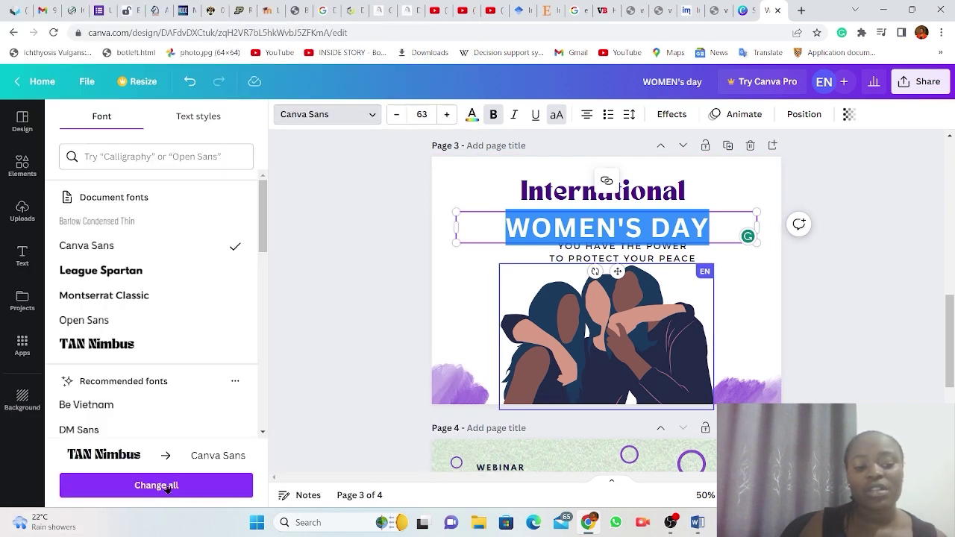
{"action": "left_click", "coordinate": [167, 486]}
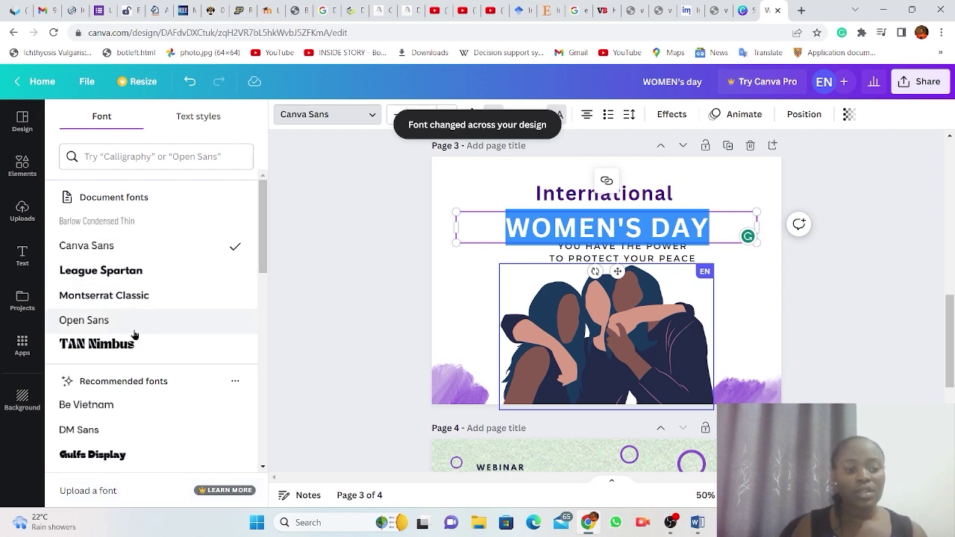
Review the pages after the font change, then close the font list and deselect the heading.
{"action": "scroll", "coordinate": [134, 335], "scroll_direction": "down", "scroll_amount": 3}
{"action": "scroll", "coordinate": [135, 335], "scroll_direction": "up", "scroll_amount": 1}
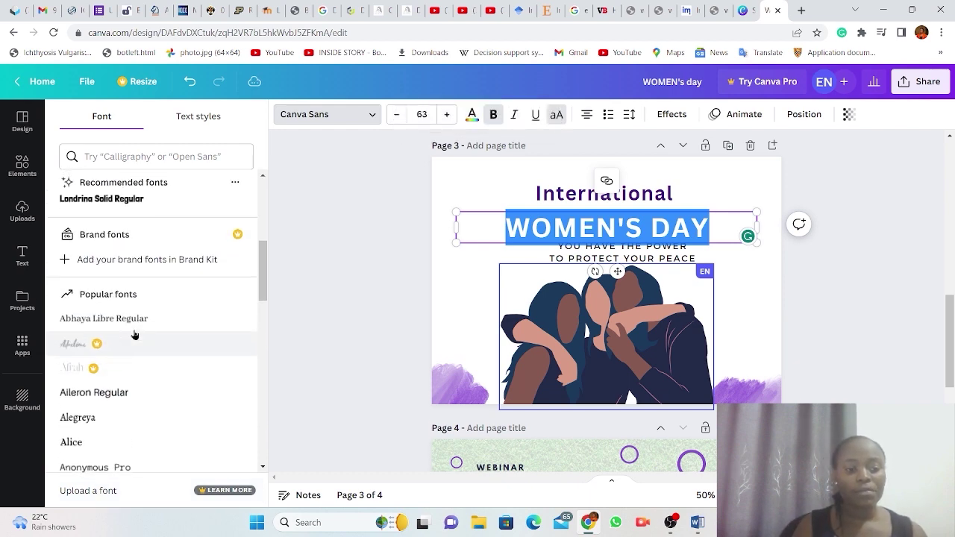
{"action": "scroll", "coordinate": [135, 335], "scroll_direction": "down", "scroll_amount": 2}
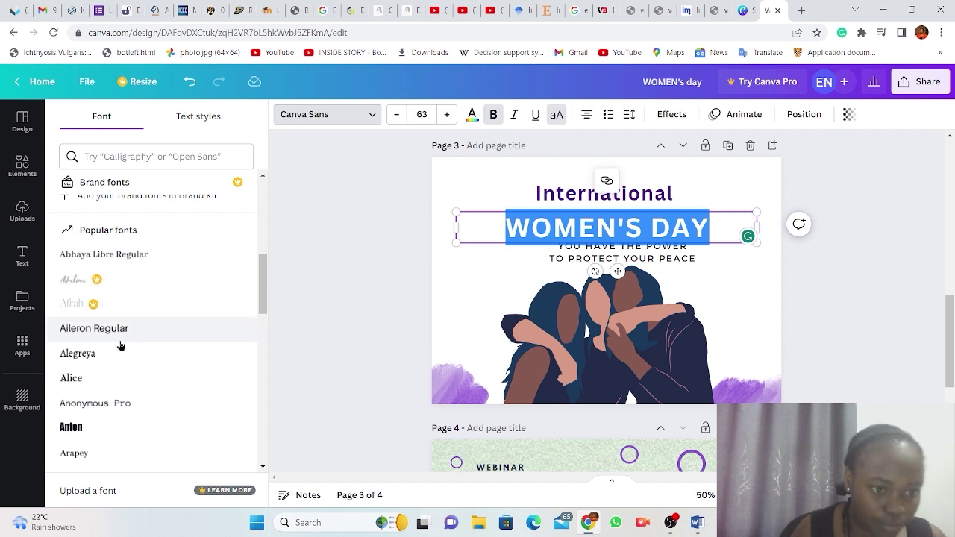
{"action": "scroll", "coordinate": [120, 347], "scroll_direction": "down", "scroll_amount": 4}
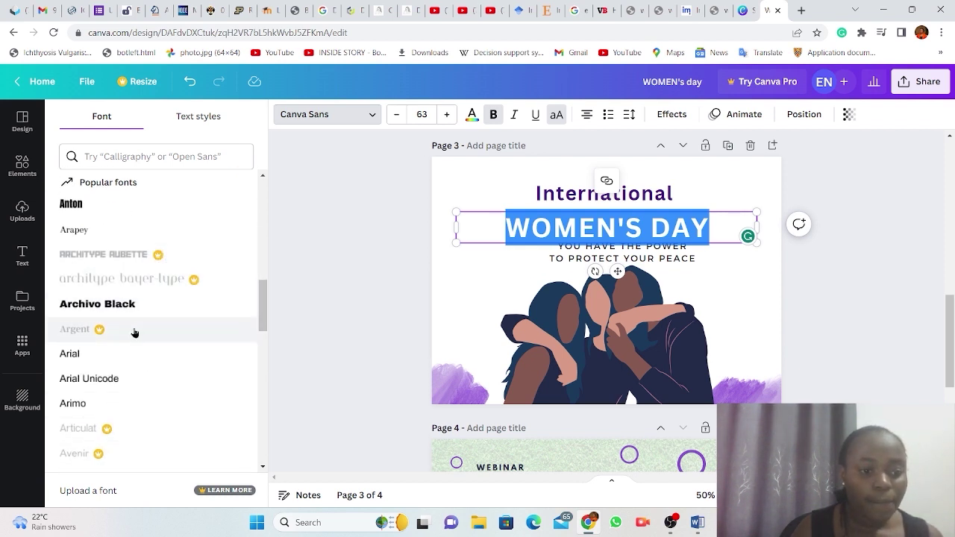
{"action": "scroll", "coordinate": [134, 332], "scroll_direction": "up", "scroll_amount": 1}
{"action": "scroll", "coordinate": [134, 333], "scroll_direction": "up", "scroll_amount": 10}
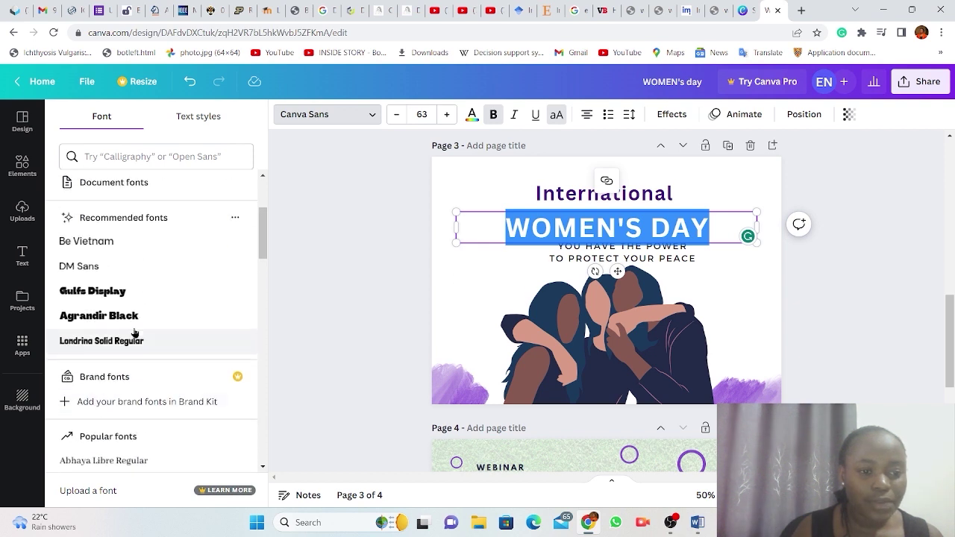
{"action": "scroll", "coordinate": [135, 332], "scroll_direction": "up", "scroll_amount": 1}
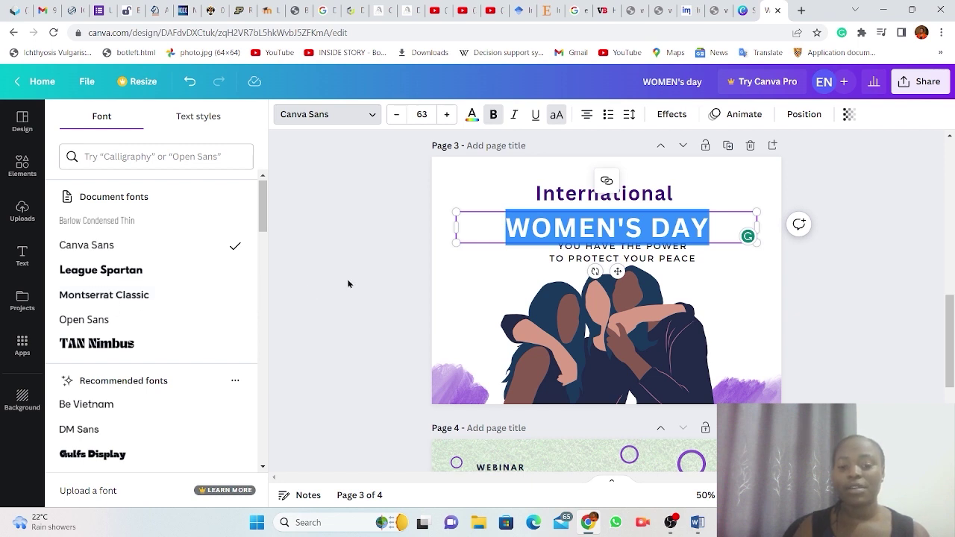
{"action": "key", "text": "Escape"}
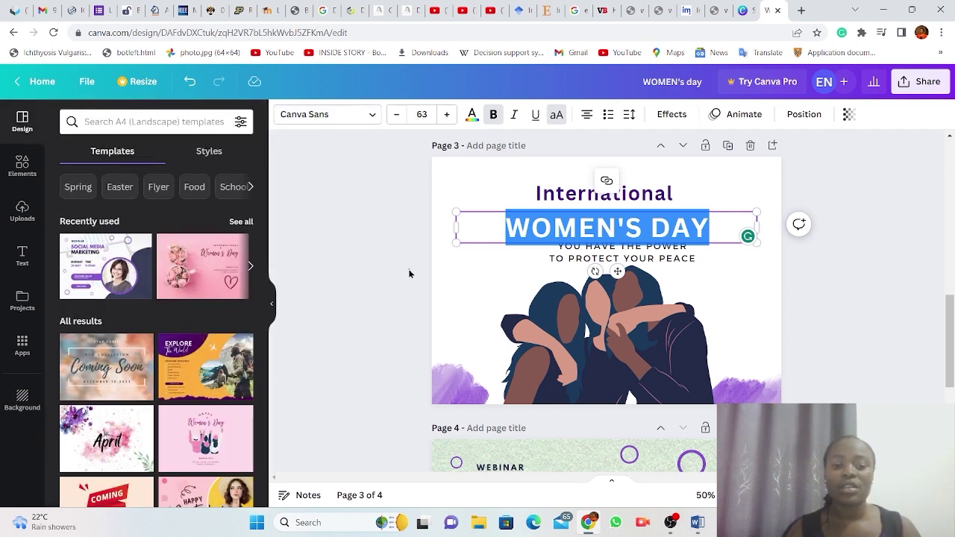
{"action": "left_click", "coordinate": [409, 274]}
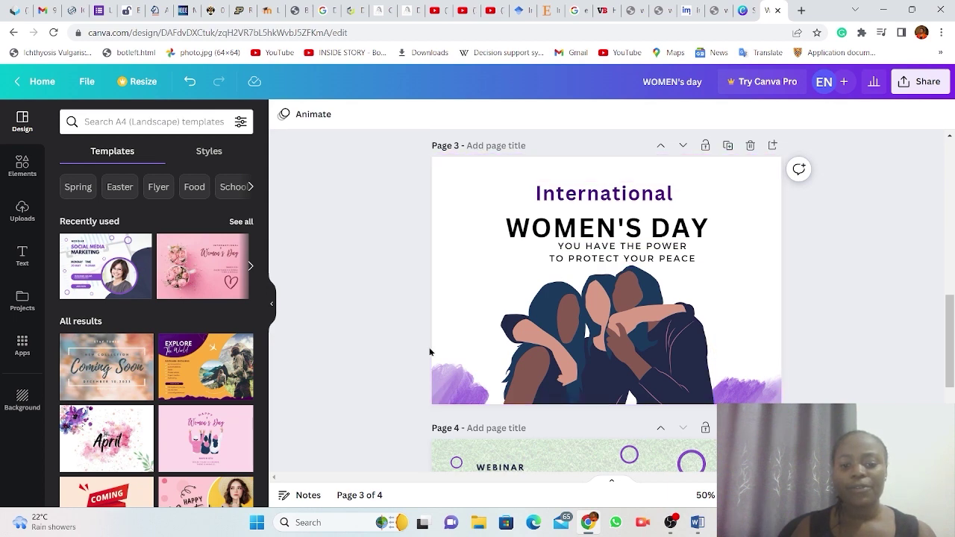
{"action": "scroll", "coordinate": [572, 398], "scroll_direction": "down", "scroll_amount": 5}
{"action": "scroll", "coordinate": [572, 397], "scroll_direction": "up", "scroll_amount": 2}
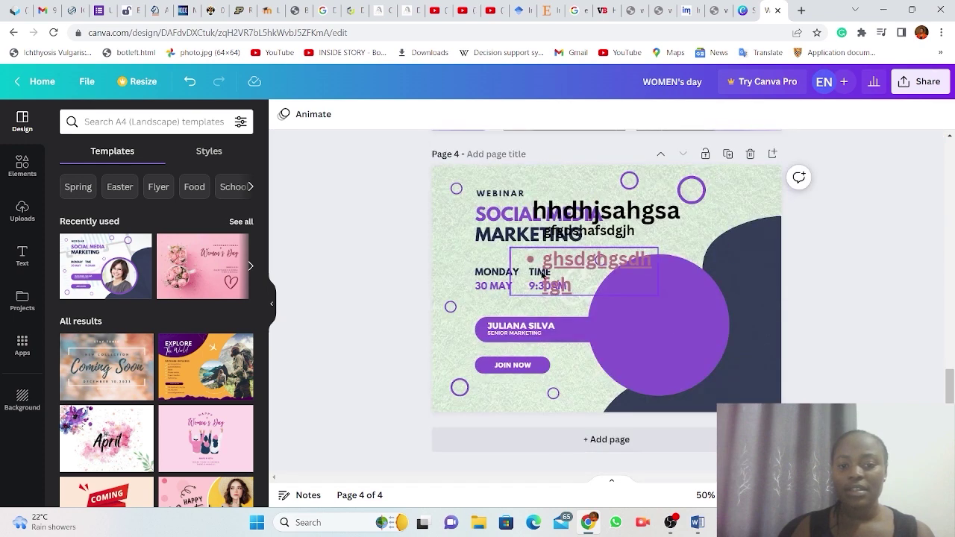
{"action": "scroll", "coordinate": [543, 275], "scroll_direction": "down", "scroll_amount": 2}
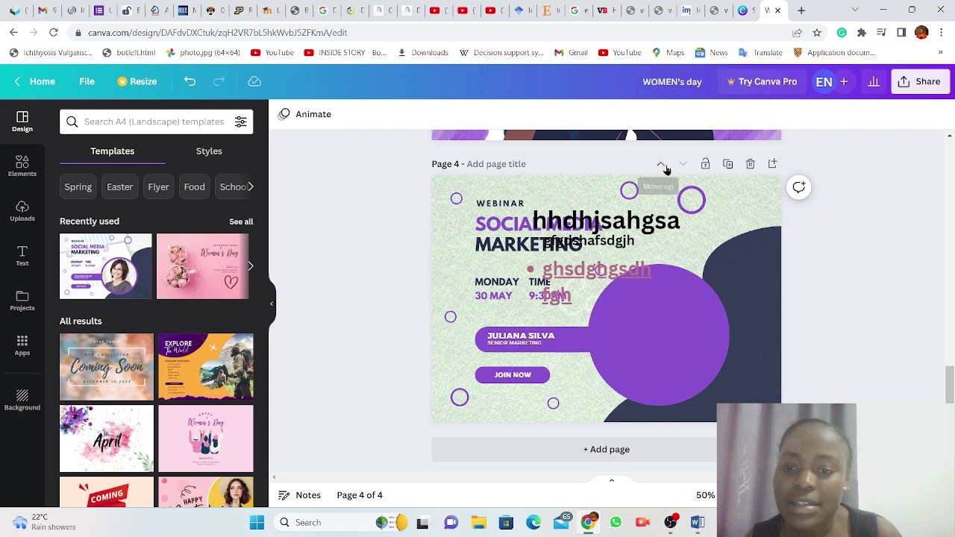
{"action": "scroll", "coordinate": [666, 164], "scroll_direction": "up", "scroll_amount": 4}
{"action": "left_click", "coordinate": [661, 164]}
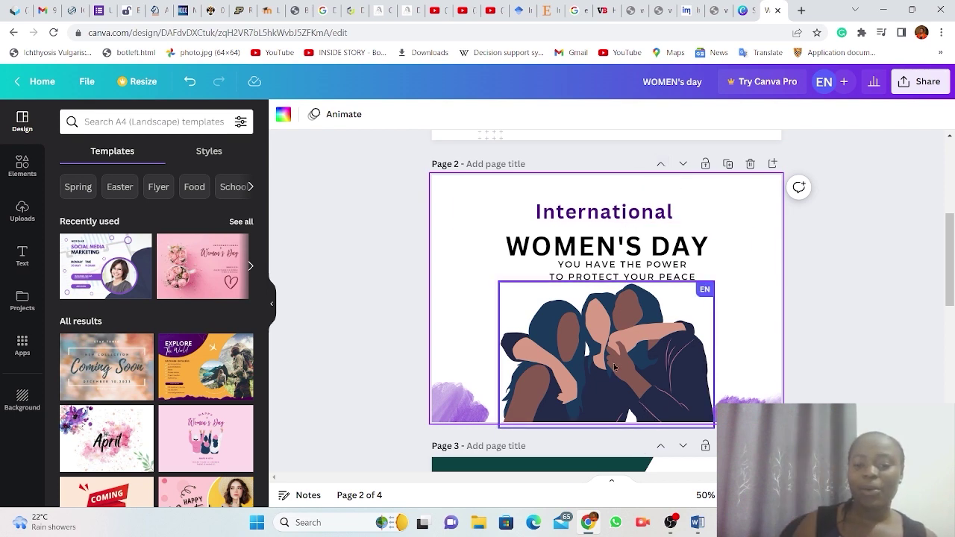
{"action": "scroll", "coordinate": [614, 368], "scroll_direction": "down", "scroll_amount": 3}
{"action": "scroll", "coordinate": [614, 368], "scroll_direction": "up", "scroll_amount": 3}
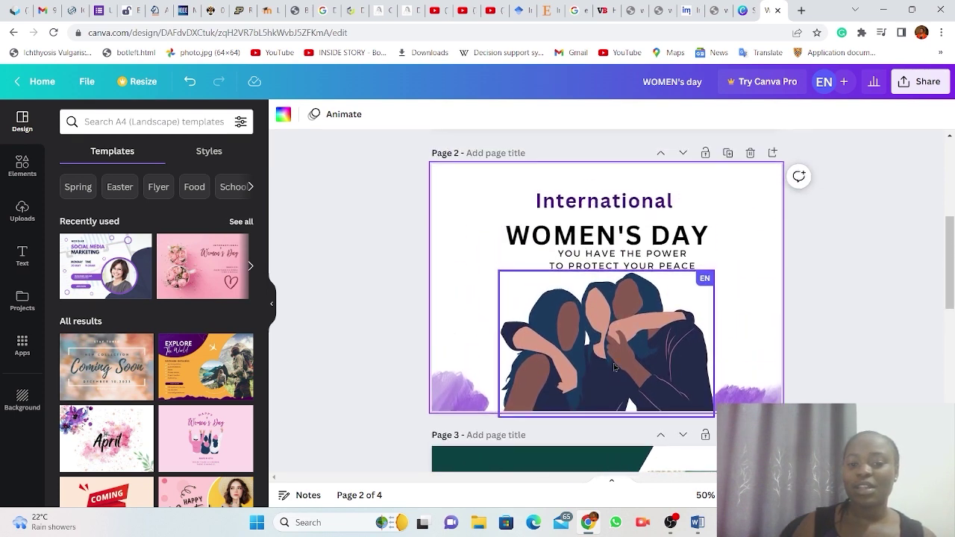
{"action": "scroll", "coordinate": [614, 367], "scroll_direction": "down", "scroll_amount": 4}
{"action": "scroll", "coordinate": [614, 367], "scroll_direction": "down", "scroll_amount": 1}
{"action": "scroll", "coordinate": [614, 367], "scroll_direction": "up", "scroll_amount": 4}
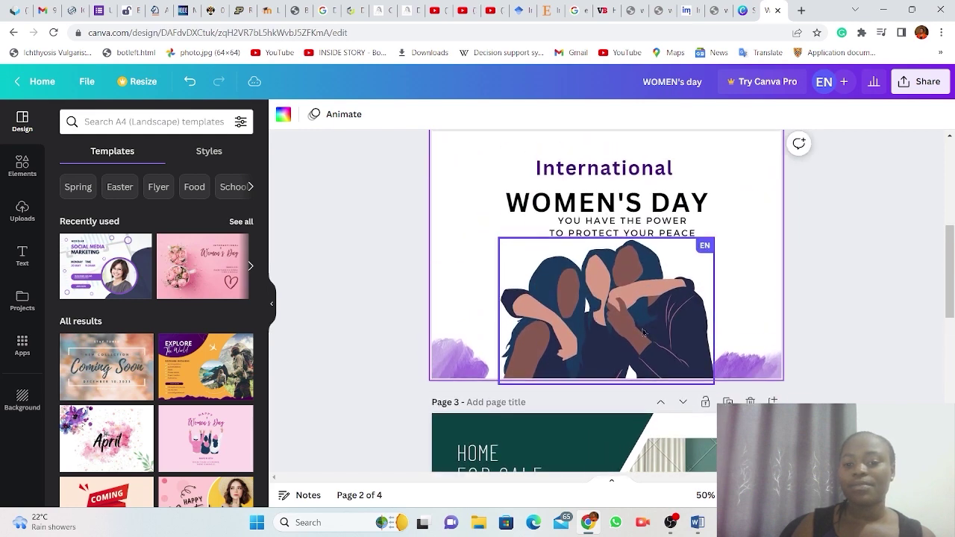
{"action": "scroll", "coordinate": [643, 332], "scroll_direction": "up", "scroll_amount": 1}
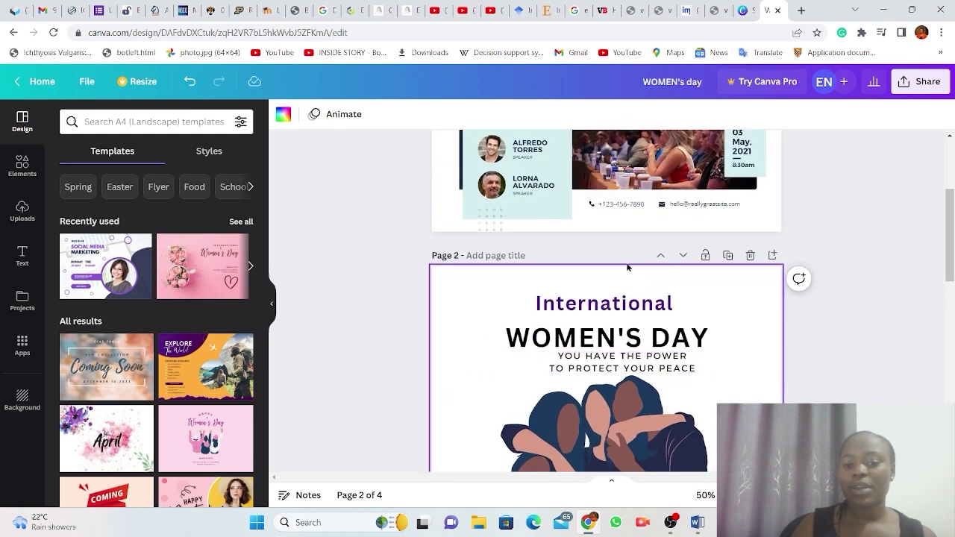
{"action": "left_click", "coordinate": [684, 256]}
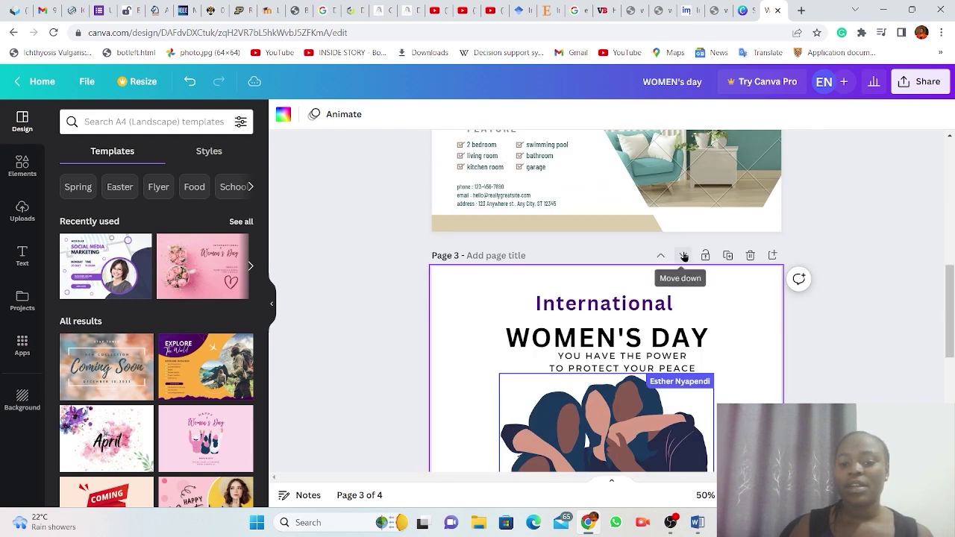
{"action": "scroll", "coordinate": [635, 361], "scroll_direction": "down", "scroll_amount": 1}
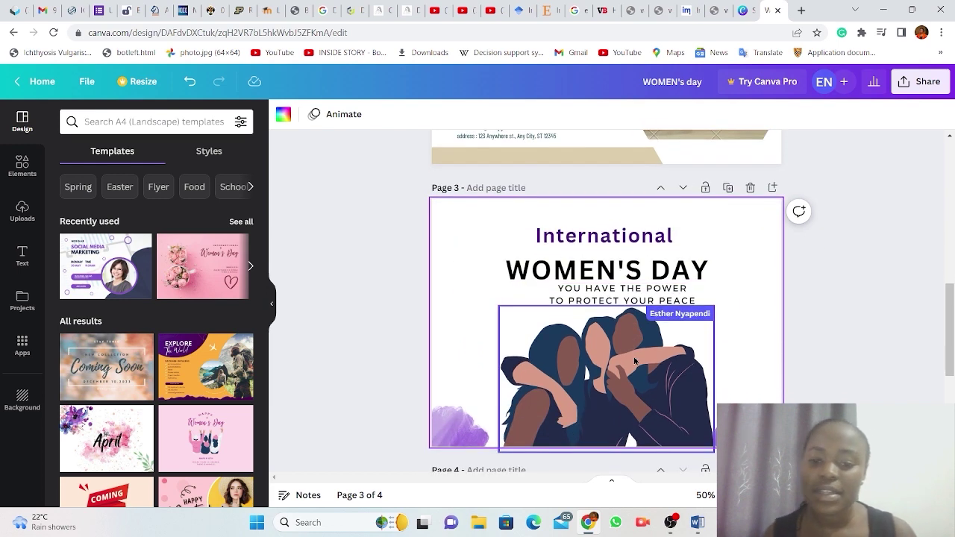
{"action": "scroll", "coordinate": [635, 361], "scroll_direction": "down", "scroll_amount": 1}
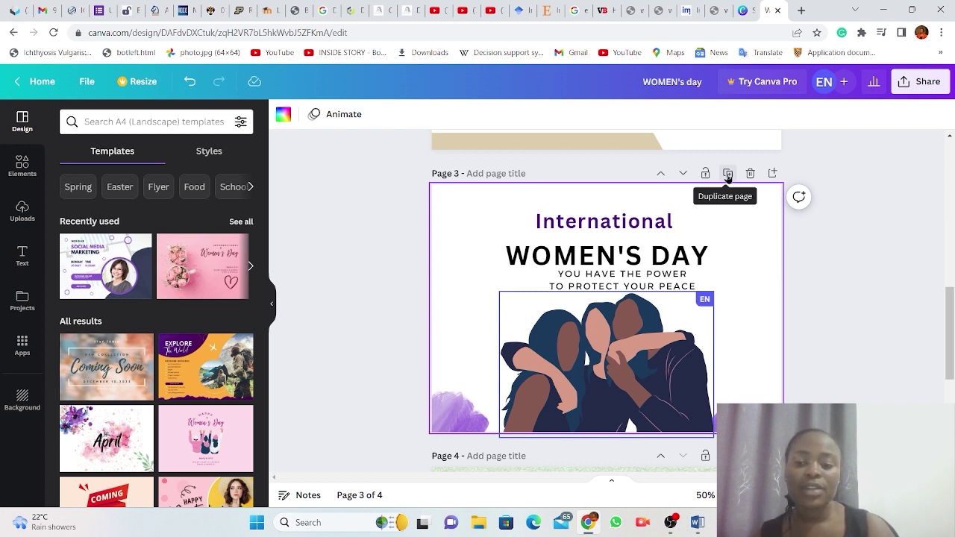
Duplicate the Women's Day page, then delete the extra copy.
{"action": "left_click", "coordinate": [728, 176]}
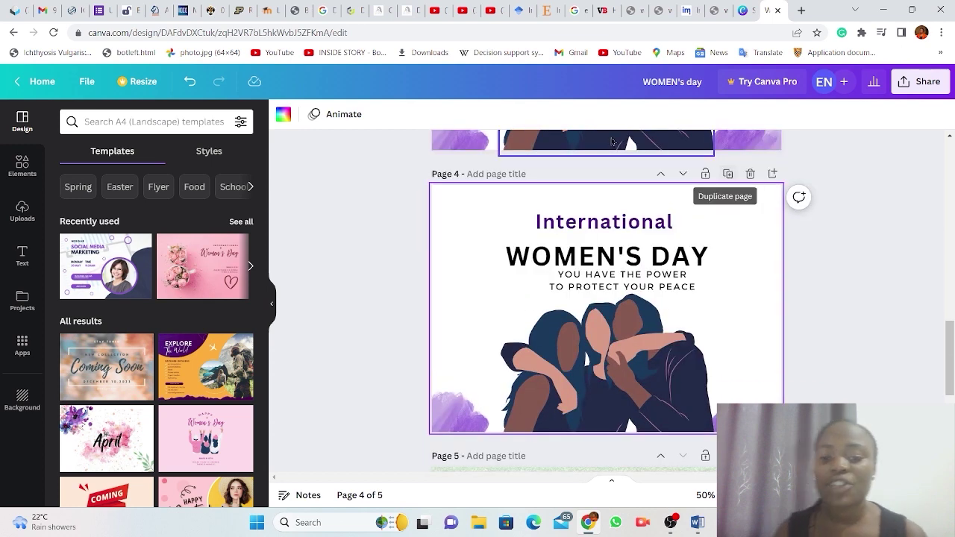
{"action": "scroll", "coordinate": [586, 232], "scroll_direction": "up", "scroll_amount": 5}
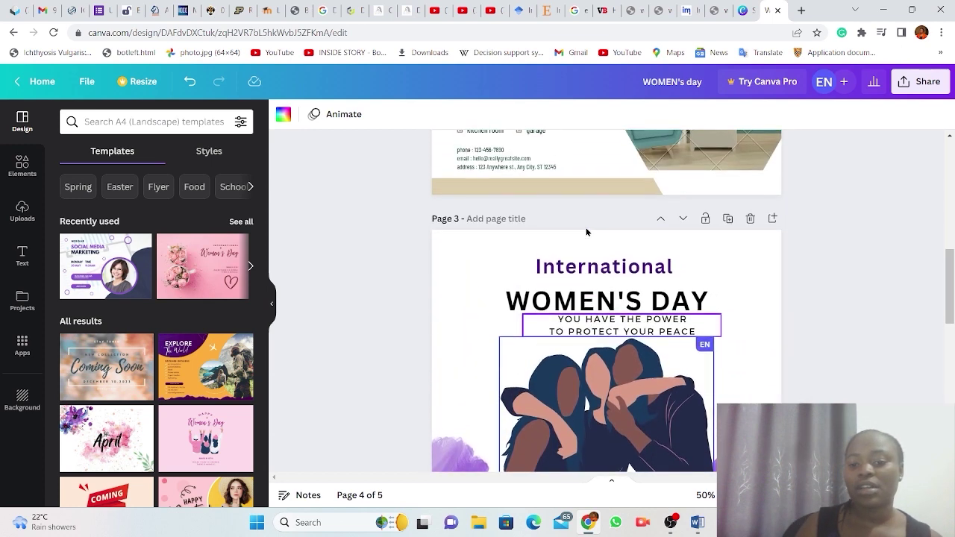
{"action": "scroll", "coordinate": [586, 232], "scroll_direction": "up", "scroll_amount": 4}
{"action": "scroll", "coordinate": [587, 232], "scroll_direction": "down", "scroll_amount": 4}
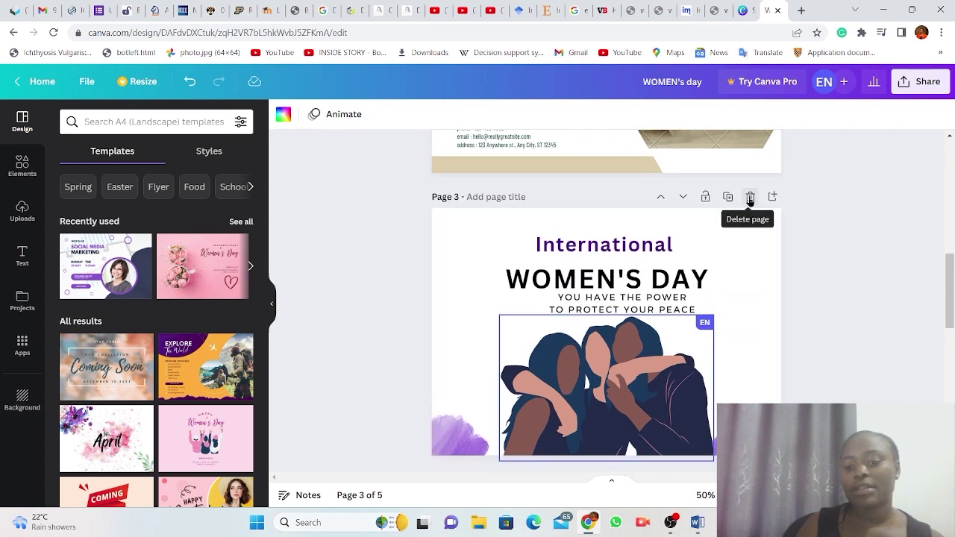
{"action": "left_click", "coordinate": [750, 198]}
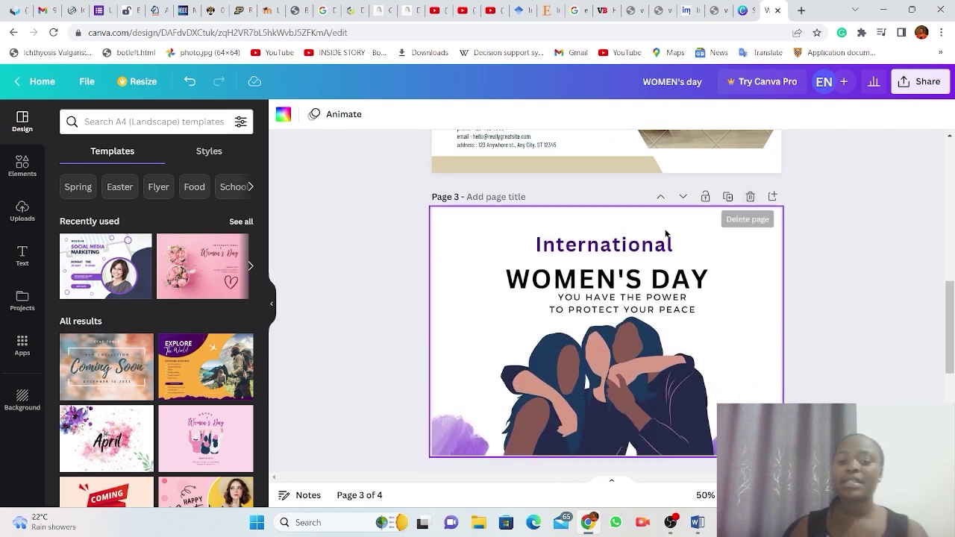
{"action": "scroll", "coordinate": [605, 301], "scroll_direction": "down", "scroll_amount": 3}
{"action": "scroll", "coordinate": [605, 300], "scroll_direction": "up", "scroll_amount": 3}
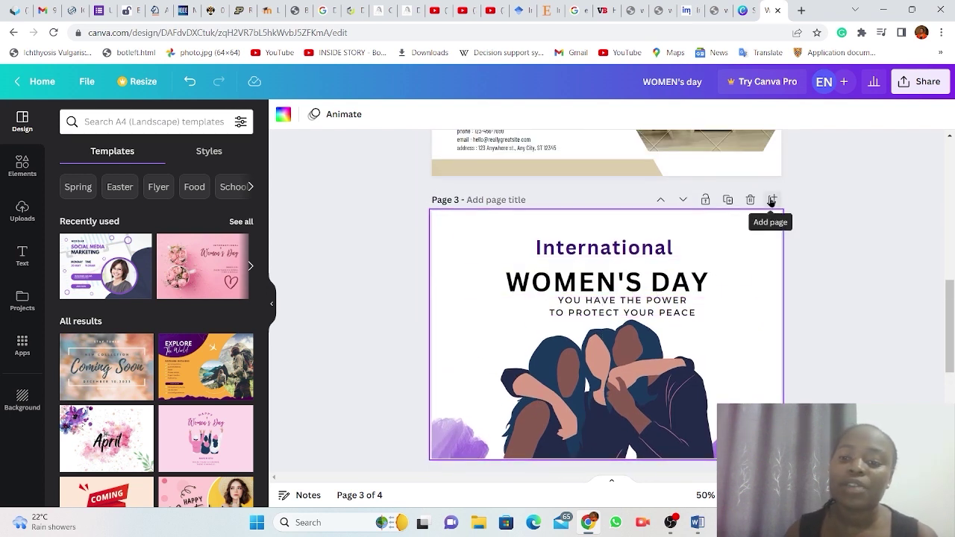
Insert a blank page 4 after the Women's Day page, giving five pages.
{"action": "left_click", "coordinate": [772, 200]}
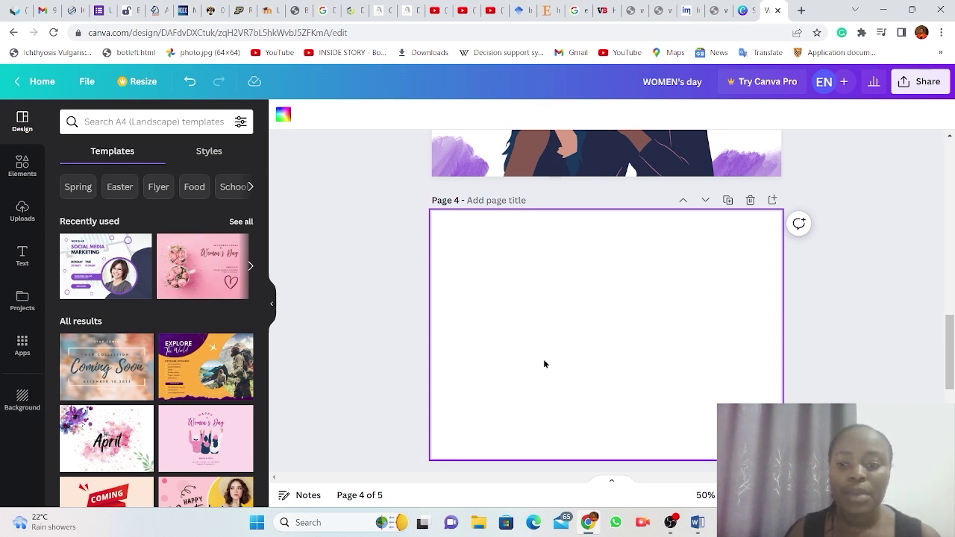
{"action": "scroll", "coordinate": [542, 364], "scroll_direction": "down", "scroll_amount": 1}
{"action": "scroll", "coordinate": [543, 363], "scroll_direction": "up", "scroll_amount": 1}
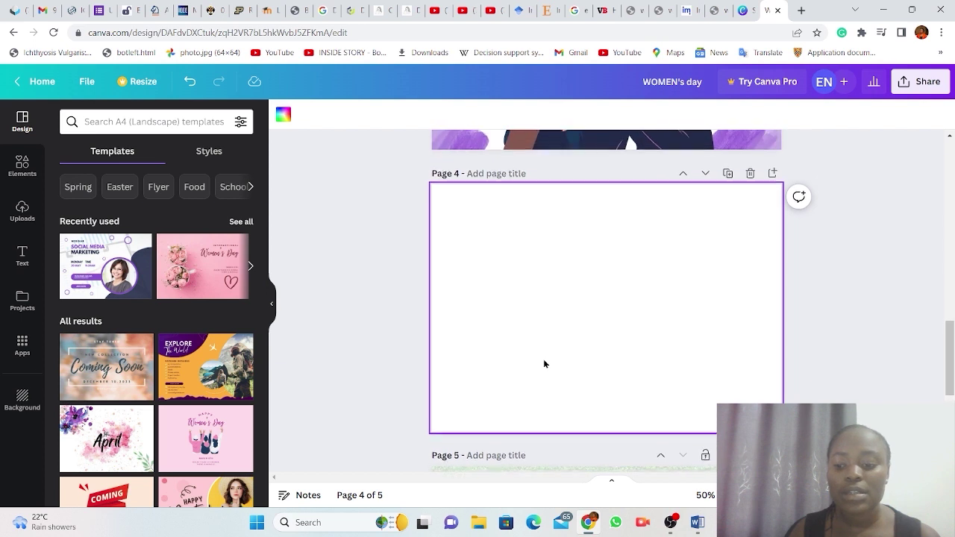
{"action": "scroll", "coordinate": [543, 364], "scroll_direction": "down", "scroll_amount": 1}
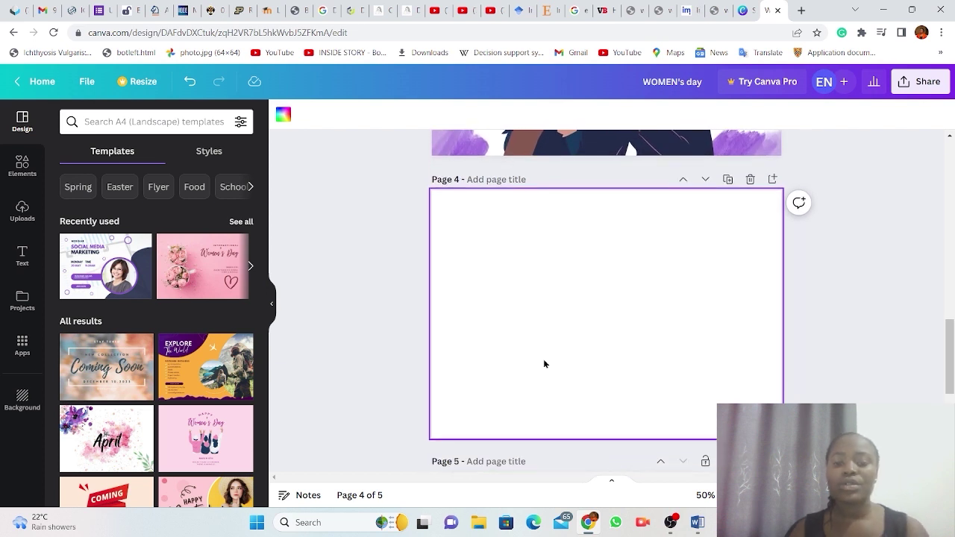
{"action": "scroll", "coordinate": [543, 363], "scroll_direction": "down", "scroll_amount": 1}
{"action": "scroll", "coordinate": [544, 363], "scroll_direction": "down", "scroll_amount": 1}
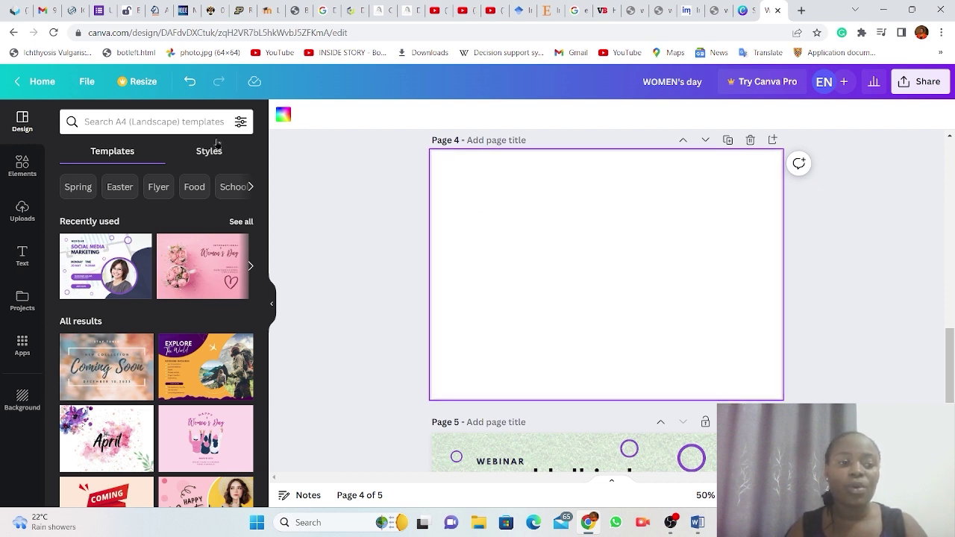
Search the templates for 'Christmas Flyers'.
{"action": "left_click", "coordinate": [107, 122]}
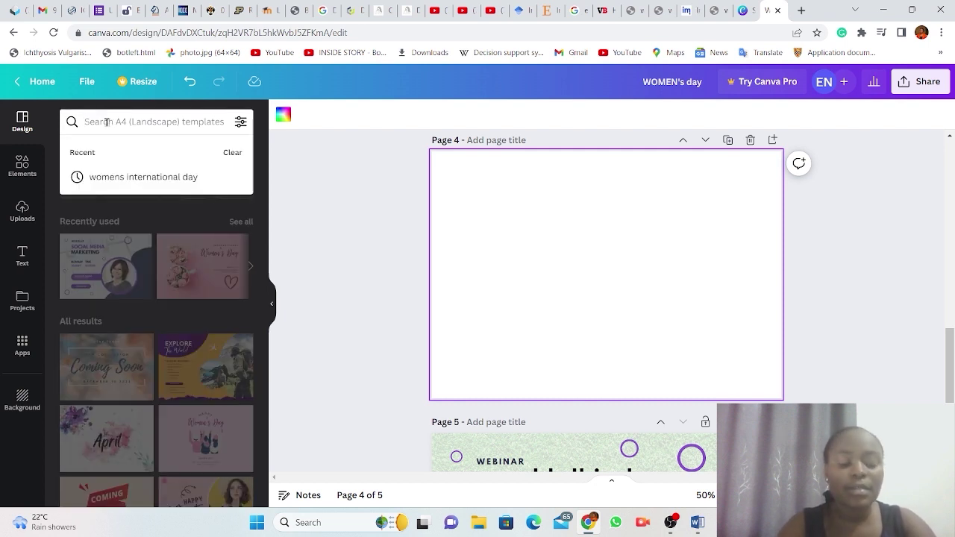
{"action": "type", "text": "C"}
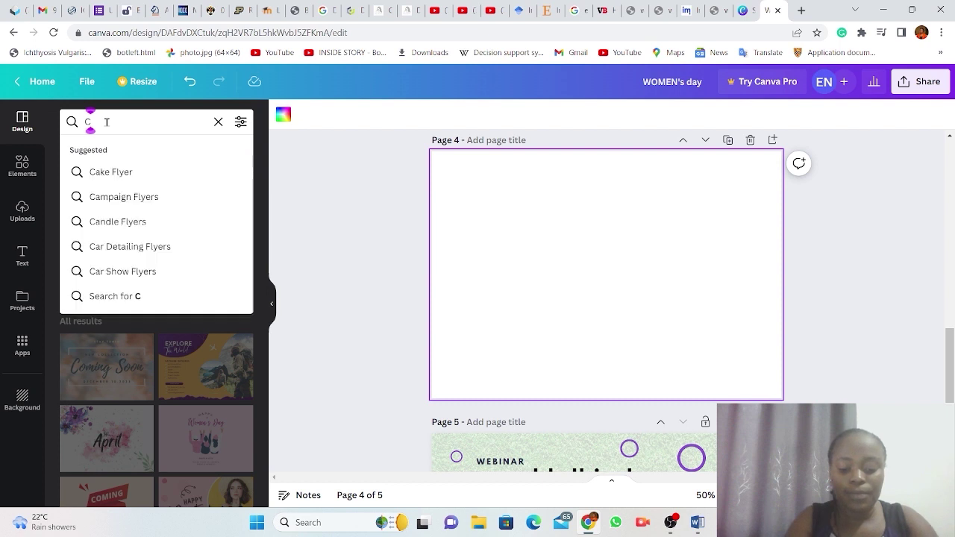
{"action": "type", "text": "hrism"}
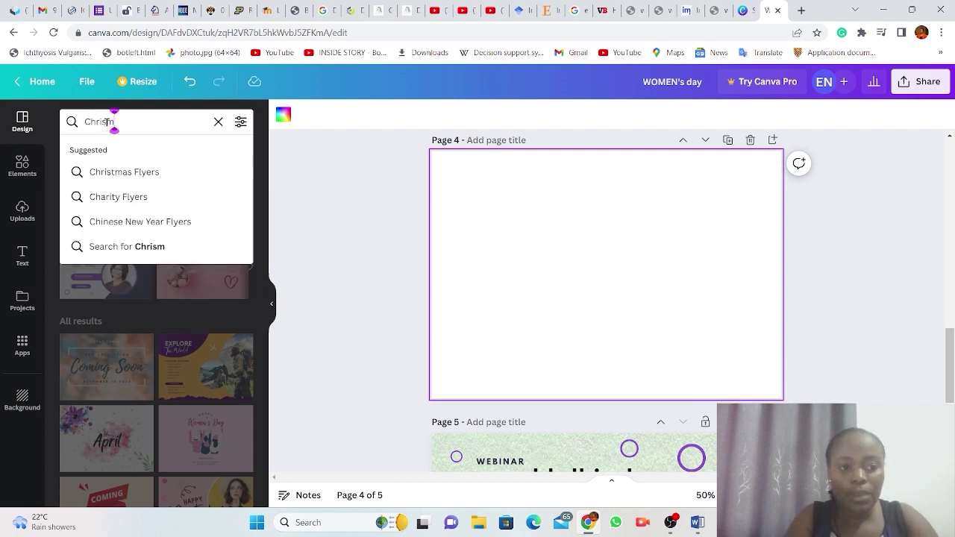
{"action": "type", "text": "a"}
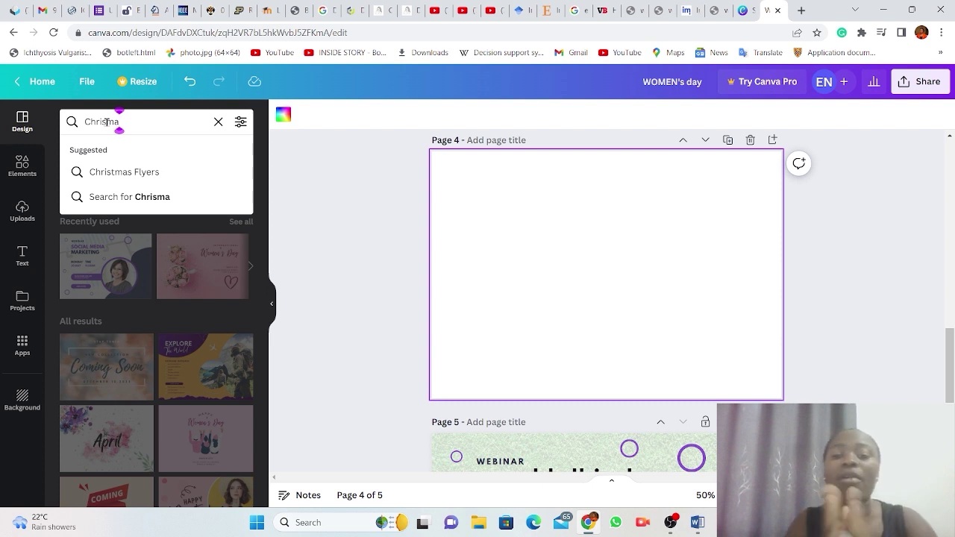
{"action": "type", "text": "s"}
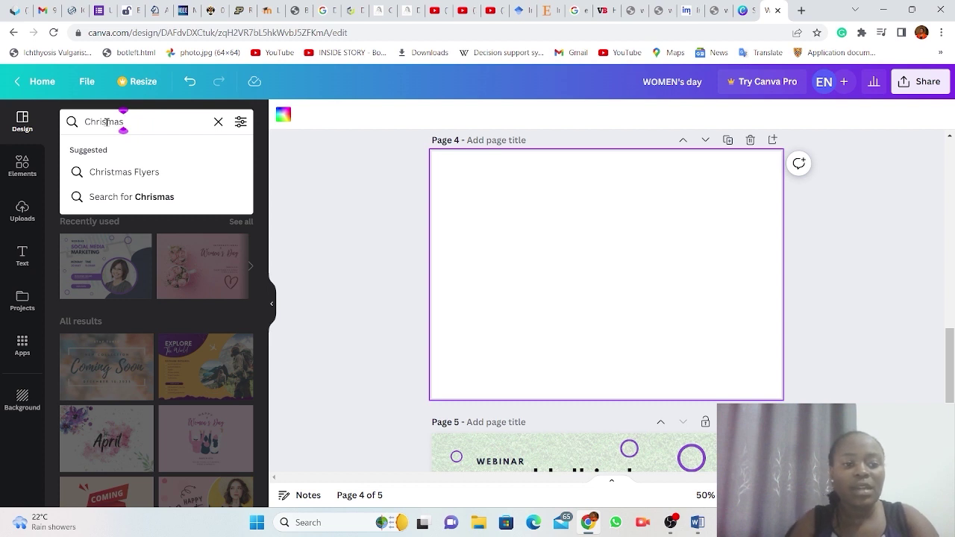
{"action": "left_click", "coordinate": [148, 173]}
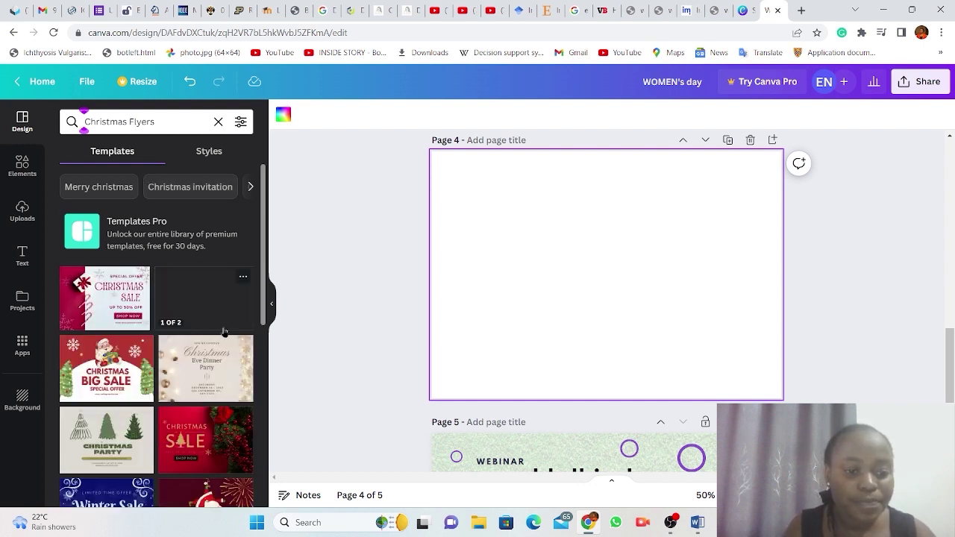
Scroll through the Christmas Flyers template results.
{"action": "scroll", "coordinate": [224, 330], "scroll_direction": "down", "scroll_amount": 3}
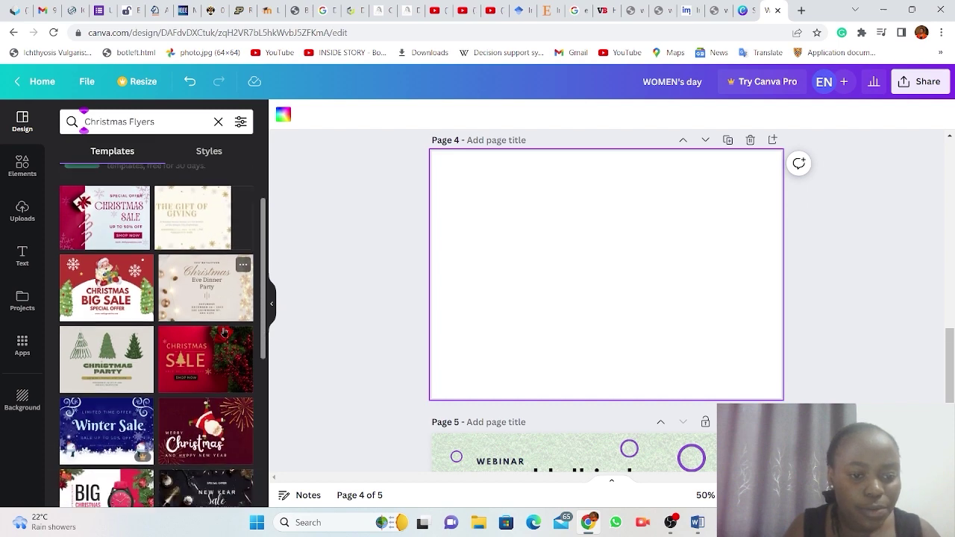
{"action": "scroll", "coordinate": [224, 331], "scroll_direction": "down", "scroll_amount": 5}
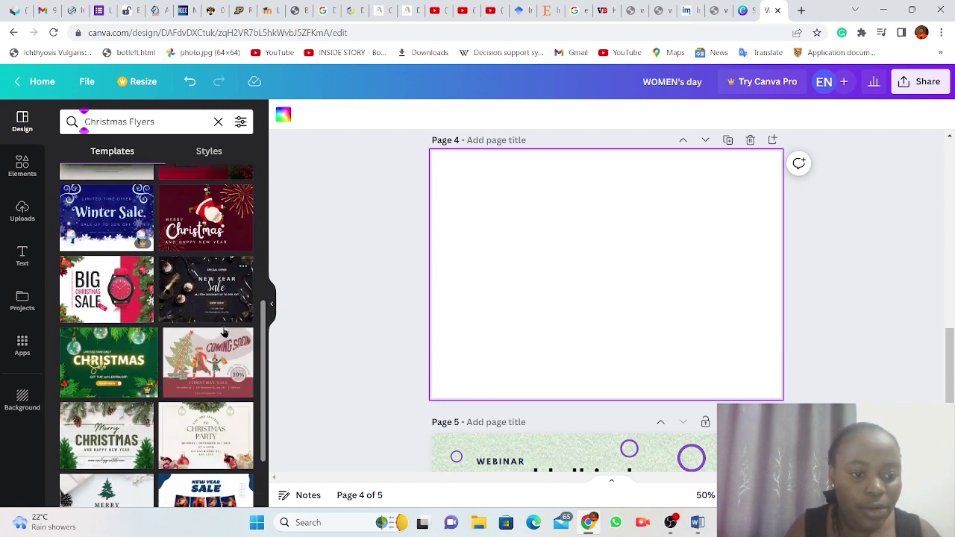
{"action": "scroll", "coordinate": [224, 330], "scroll_direction": "down", "scroll_amount": 2}
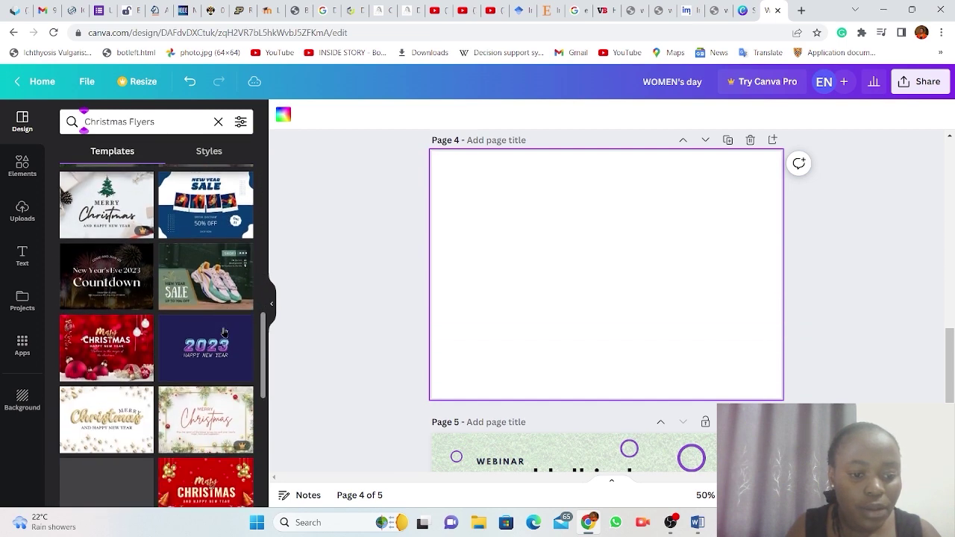
{"action": "scroll", "coordinate": [224, 331], "scroll_direction": "down", "scroll_amount": 1}
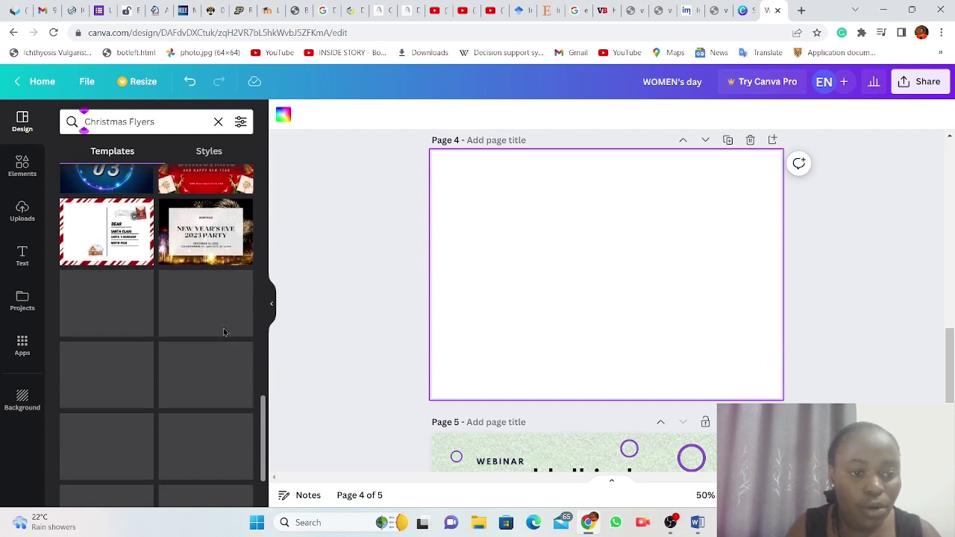
{"action": "scroll", "coordinate": [224, 332], "scroll_direction": "up", "scroll_amount": 5}
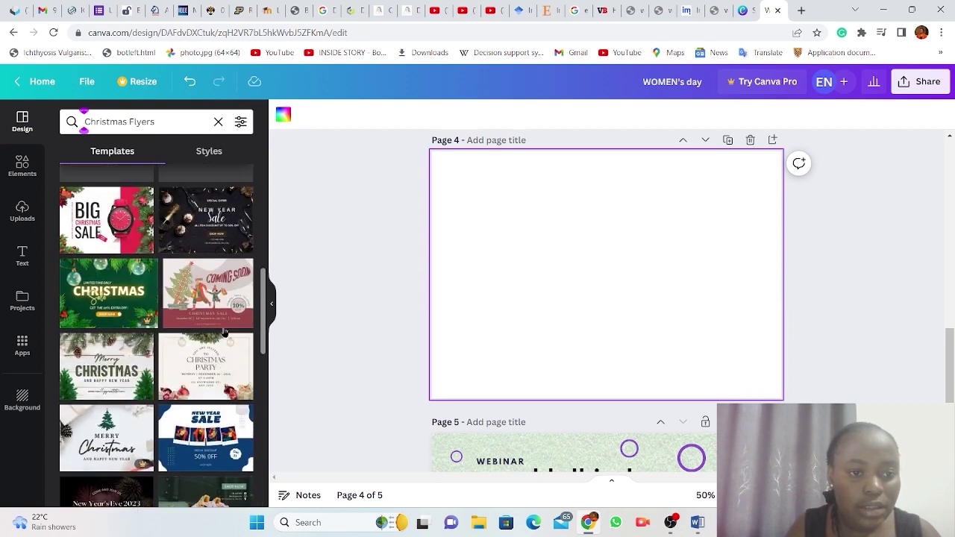
{"action": "scroll", "coordinate": [224, 332], "scroll_direction": "up", "scroll_amount": 3}
{"action": "scroll", "coordinate": [224, 332], "scroll_direction": "down", "scroll_amount": 1}
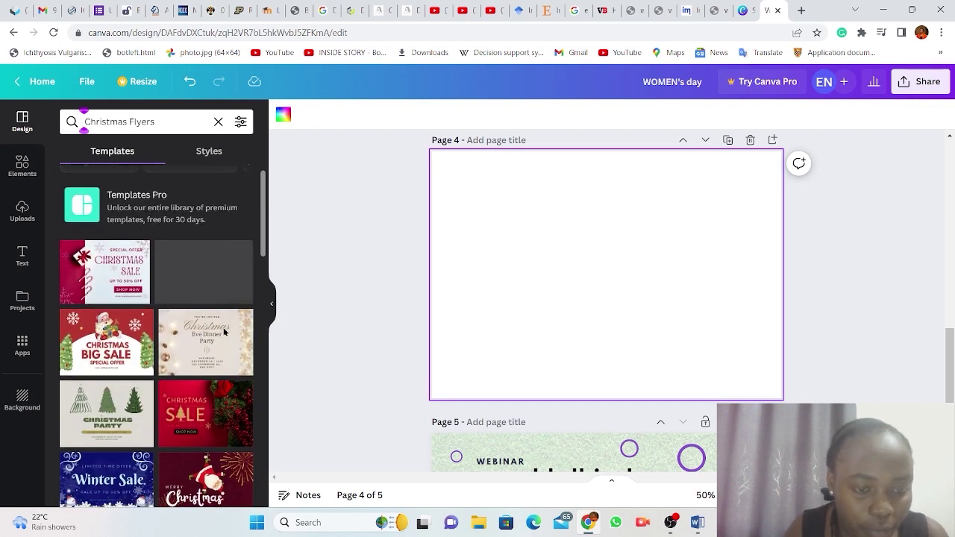
{"action": "scroll", "coordinate": [224, 332], "scroll_direction": "down", "scroll_amount": 4}
{"action": "scroll", "coordinate": [223, 332], "scroll_direction": "down", "scroll_amount": 1}
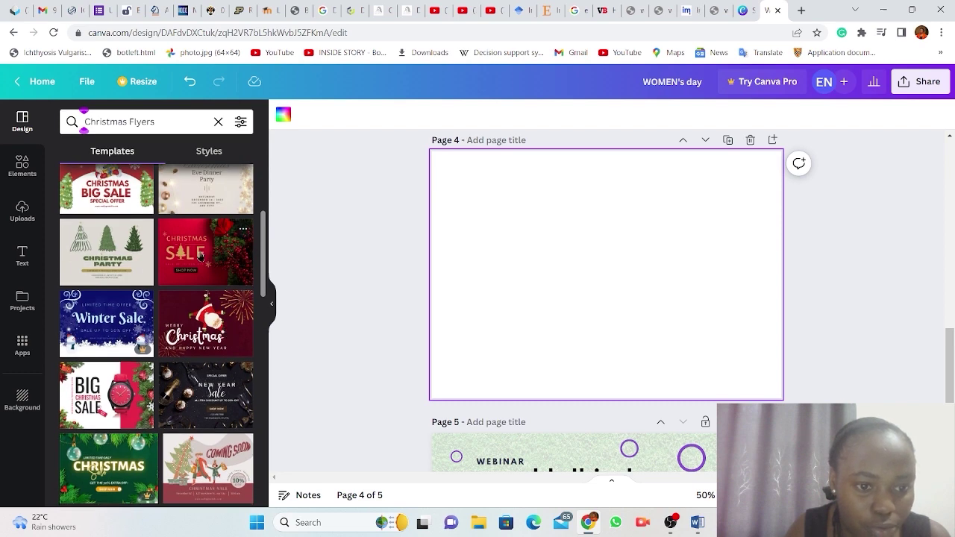
Apply the red Christmas Sale template to page 4 and delete its large SALE word.
{"action": "left_click", "coordinate": [199, 256]}
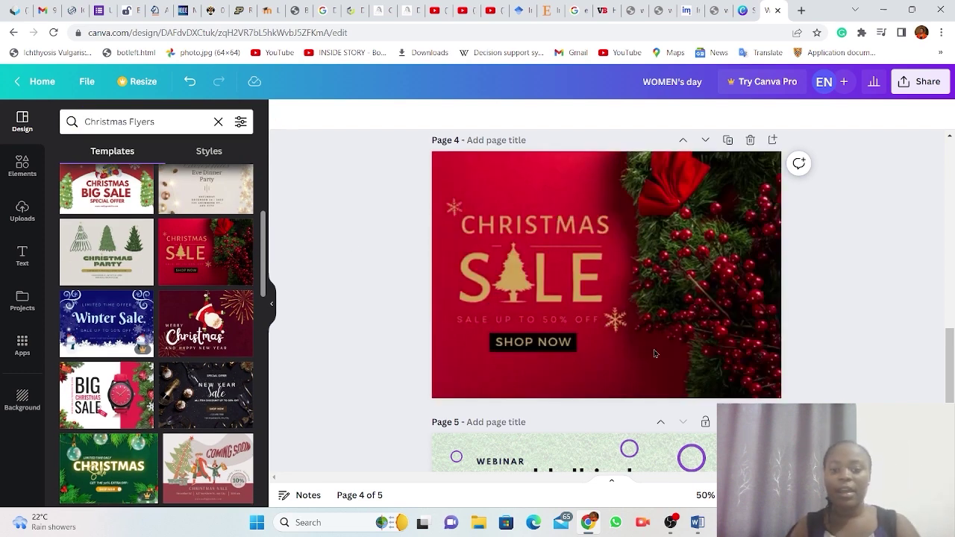
{"action": "left_click", "coordinate": [695, 291]}
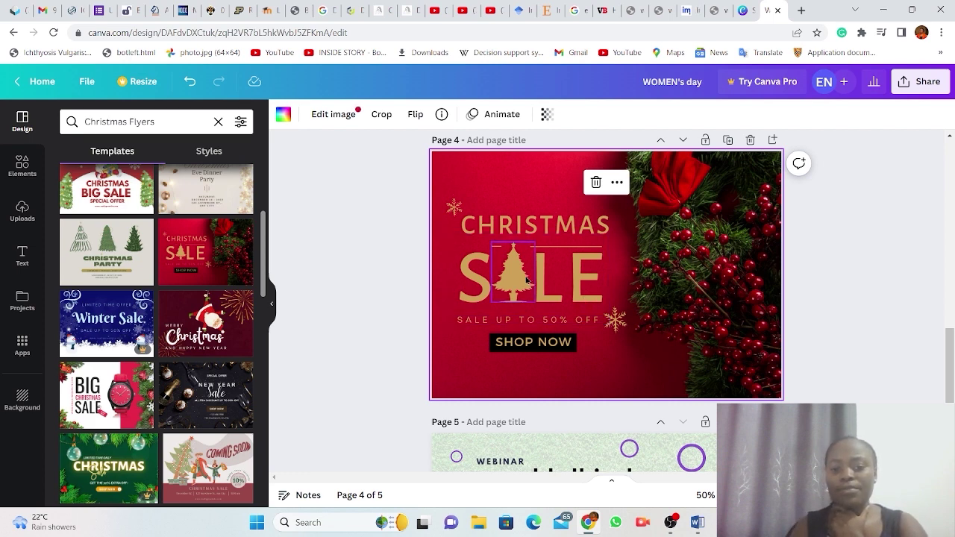
{"action": "left_click", "coordinate": [576, 287]}
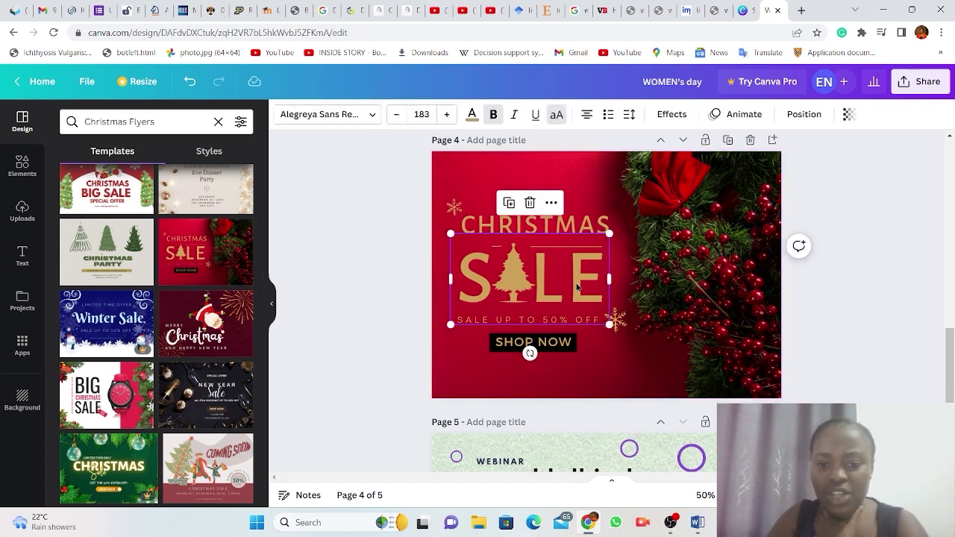
{"action": "key", "text": "Delete"}
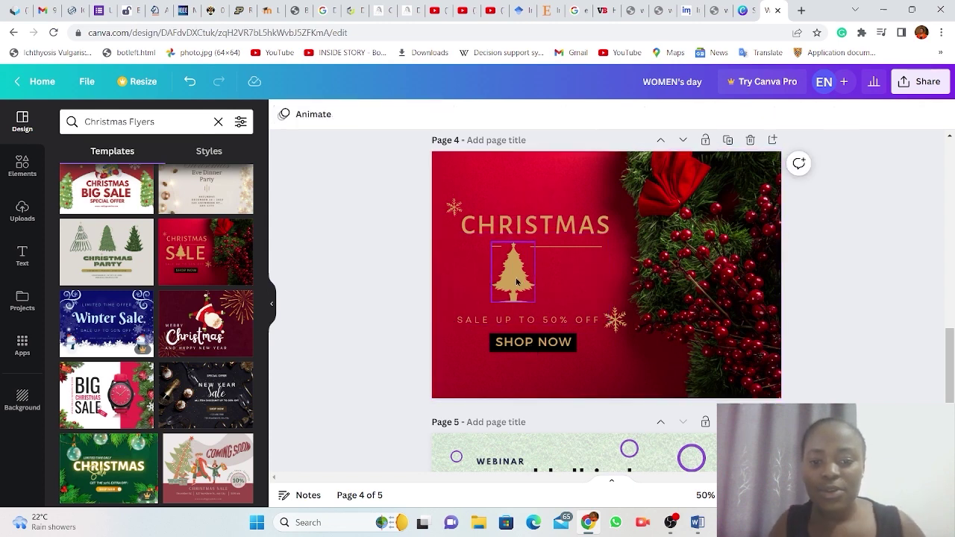
{"action": "left_click", "coordinate": [513, 231]}
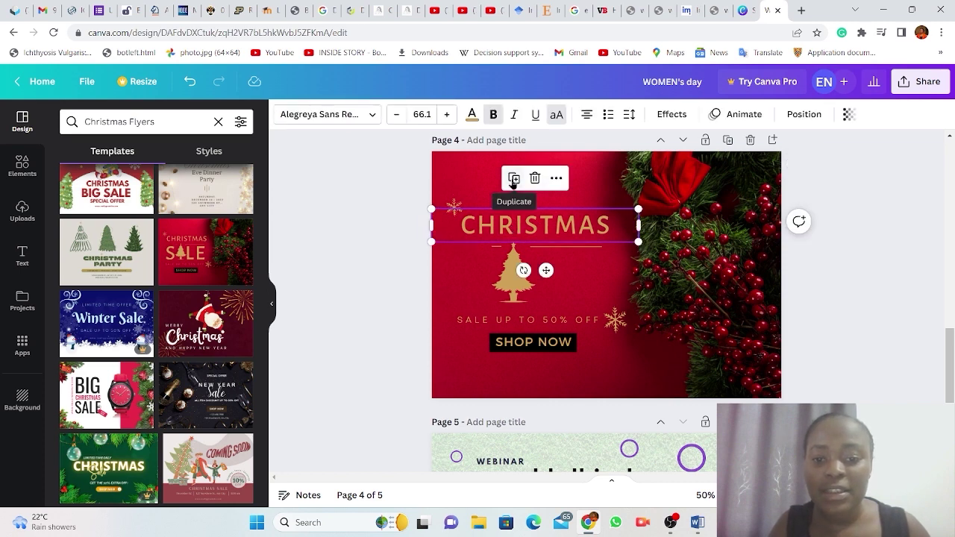
Duplicate the CHRISTMAS heading, move the copy above it, and change its text to MERRY.
{"action": "left_click", "coordinate": [514, 179]}
{"action": "left_click_drag", "start_coordinate": [538, 236], "coordinate": [529, 198]}
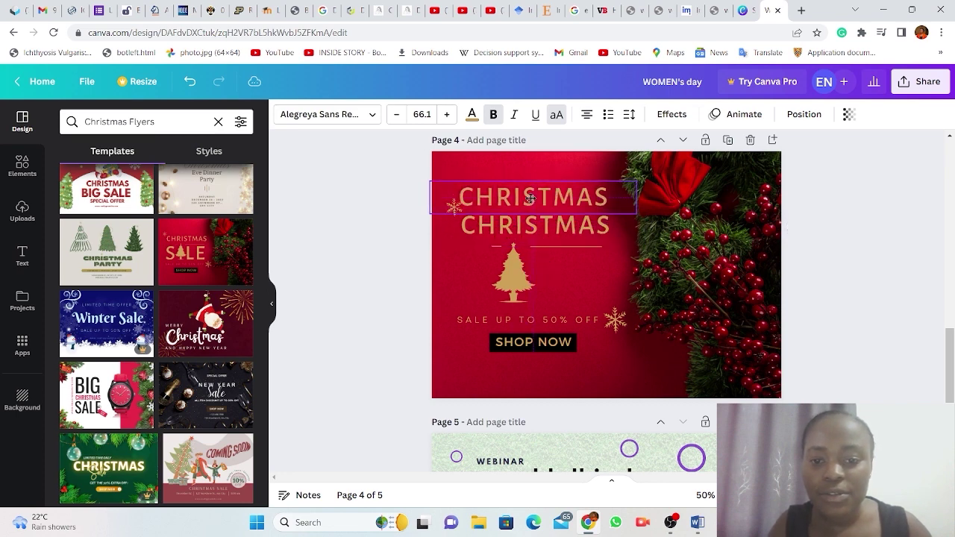
{"action": "double_click", "coordinate": [607, 202]}
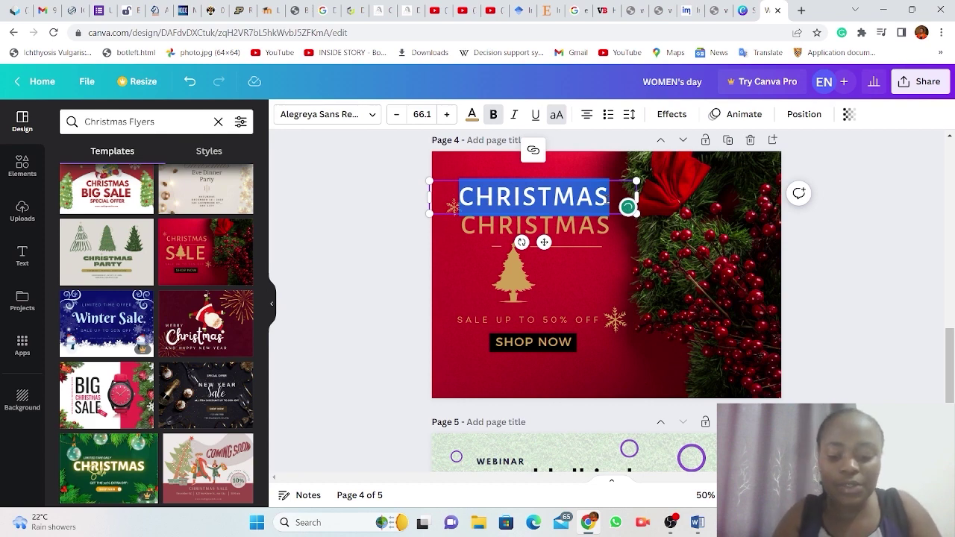
{"action": "type", "text": "M"}
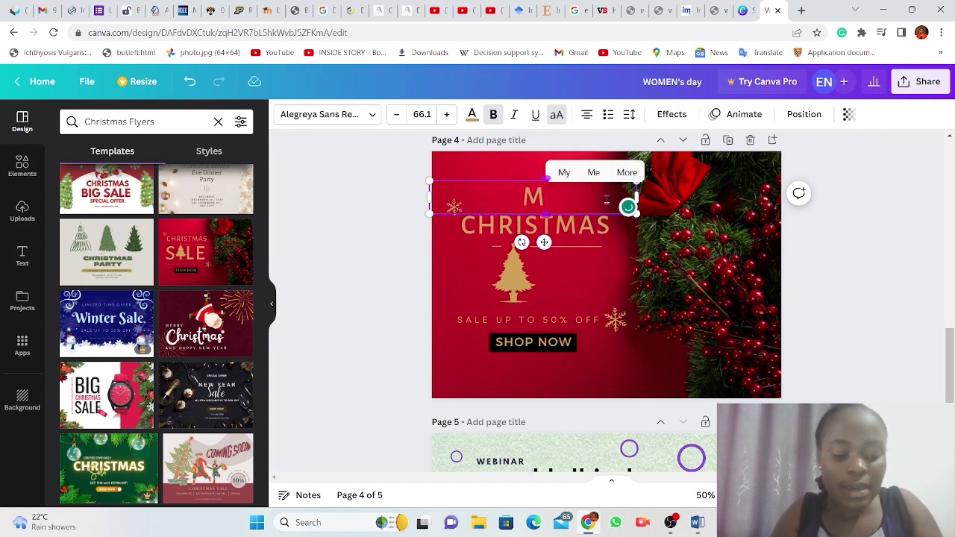
{"action": "type", "text": "ERR"}
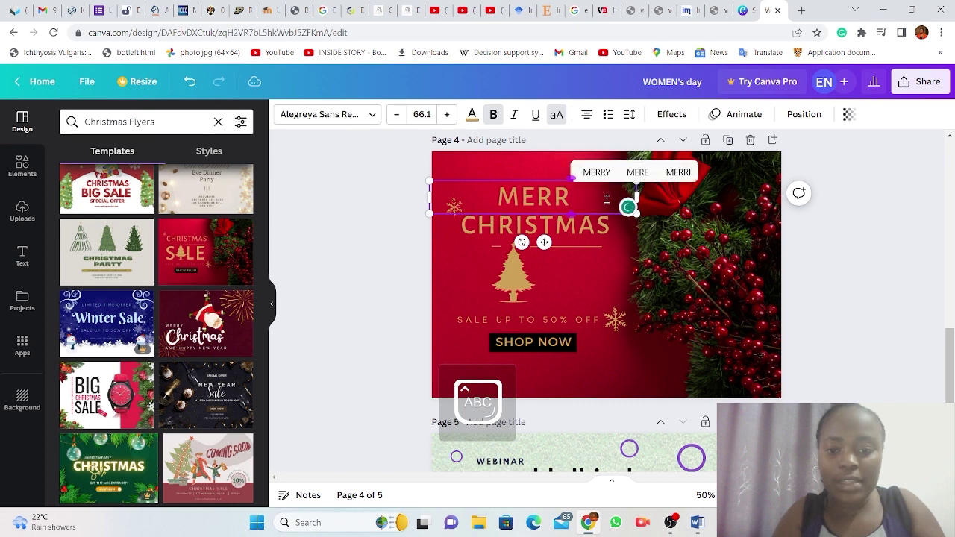
{"action": "type", "text": "Y"}
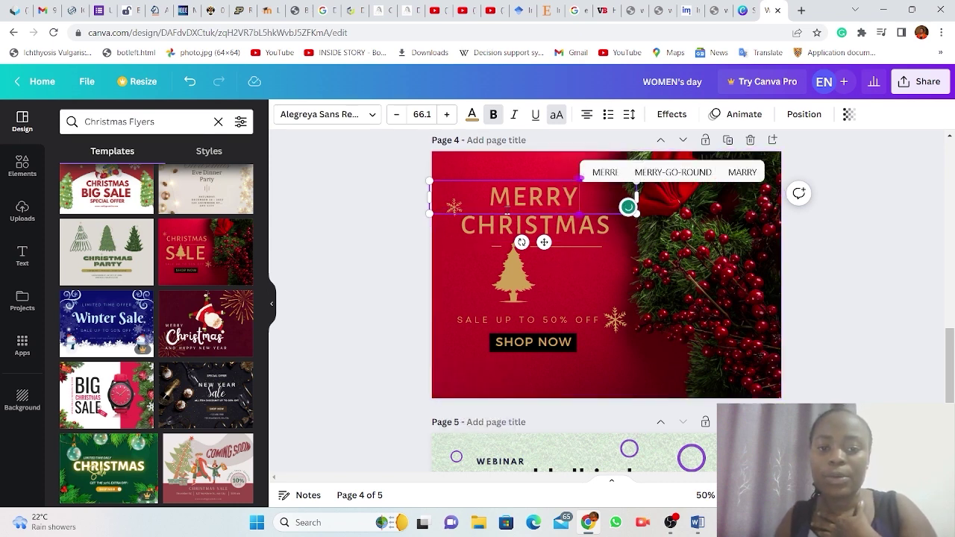
{"action": "left_click", "coordinate": [368, 116]}
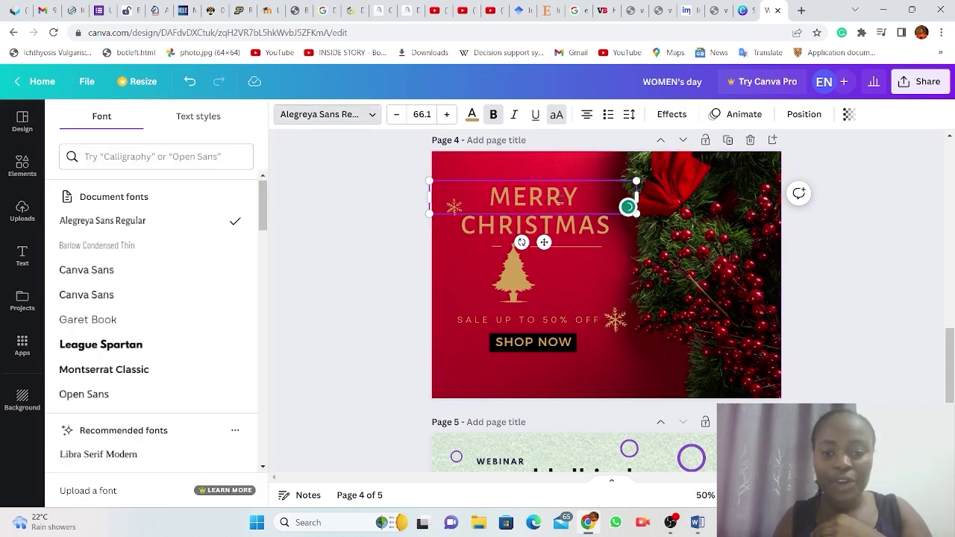
Try the Anaktoria font on the MERRY heading.
{"action": "left_click", "coordinate": [369, 118]}
{"action": "left_click", "coordinate": [370, 117]}
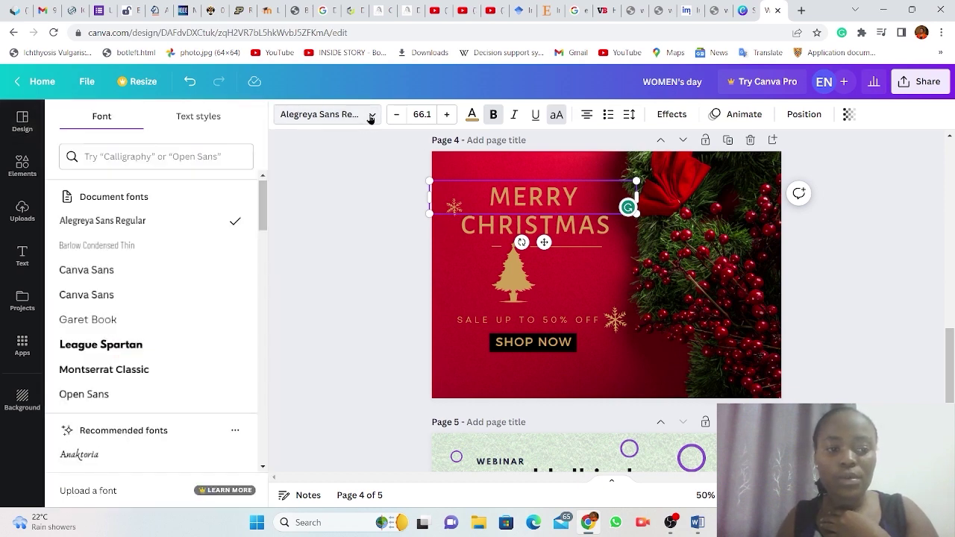
{"action": "scroll", "coordinate": [121, 359], "scroll_direction": "down", "scroll_amount": 2}
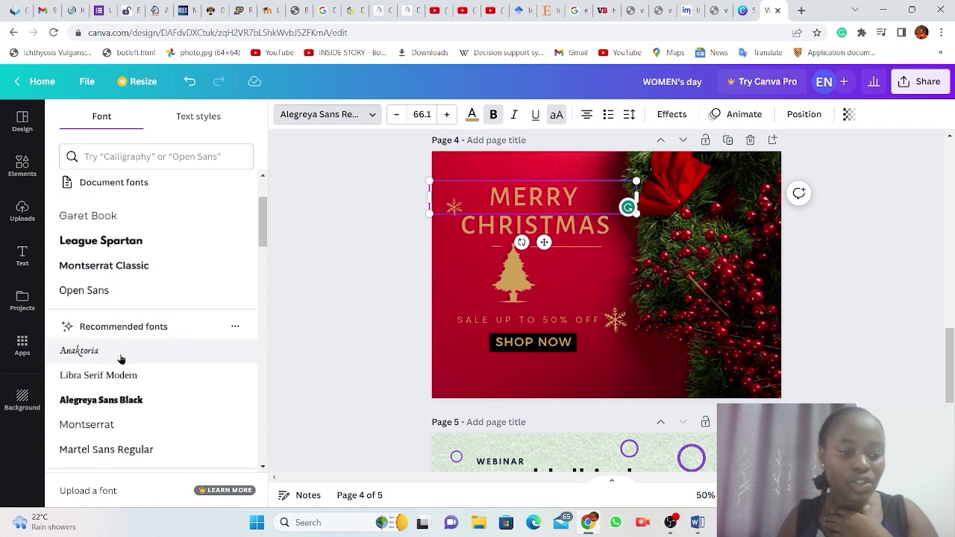
{"action": "left_click", "coordinate": [92, 357]}
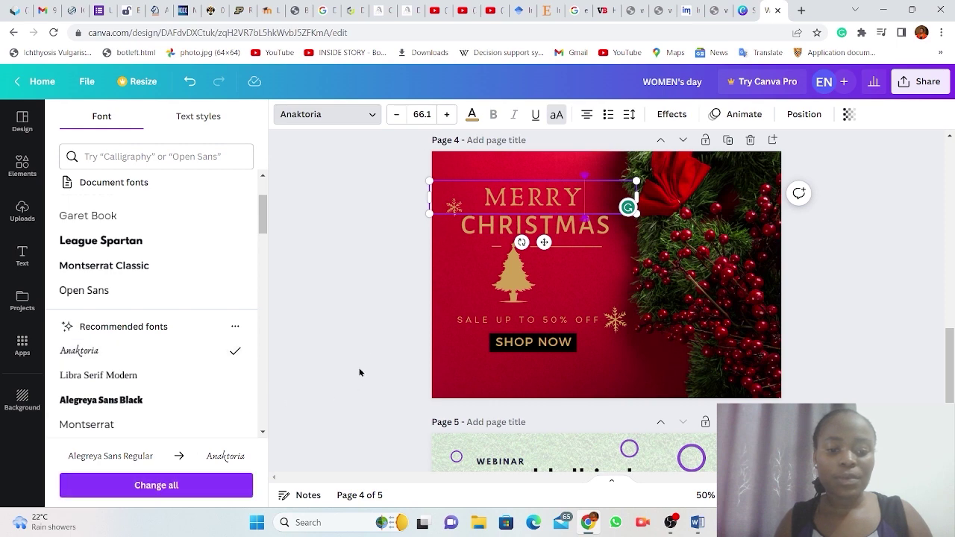
{"action": "key", "text": "Escape"}
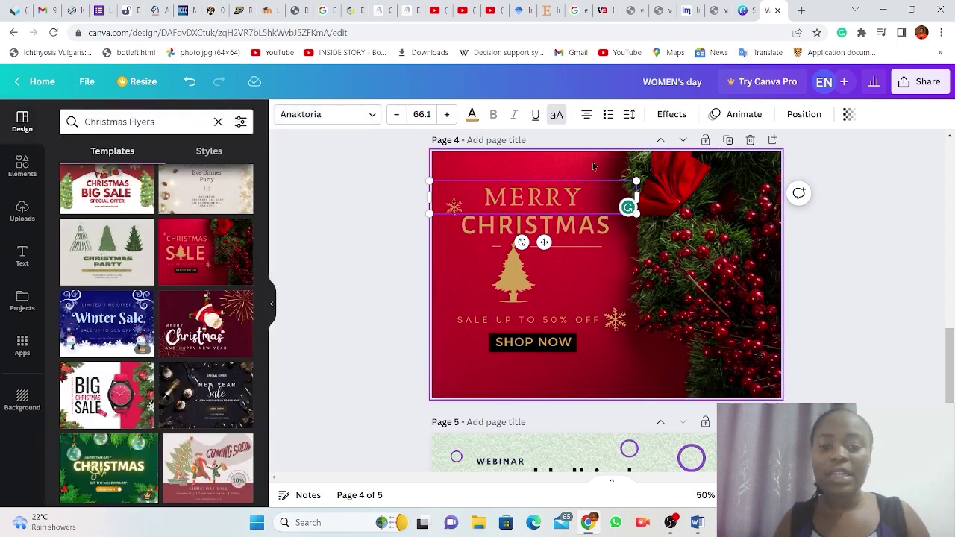
Try League Gothic as the MERRY heading's font.
{"action": "left_click", "coordinate": [366, 114]}
{"action": "scroll", "coordinate": [112, 367], "scroll_direction": "down", "scroll_amount": 3}
{"action": "scroll", "coordinate": [111, 367], "scroll_direction": "down", "scroll_amount": 5}
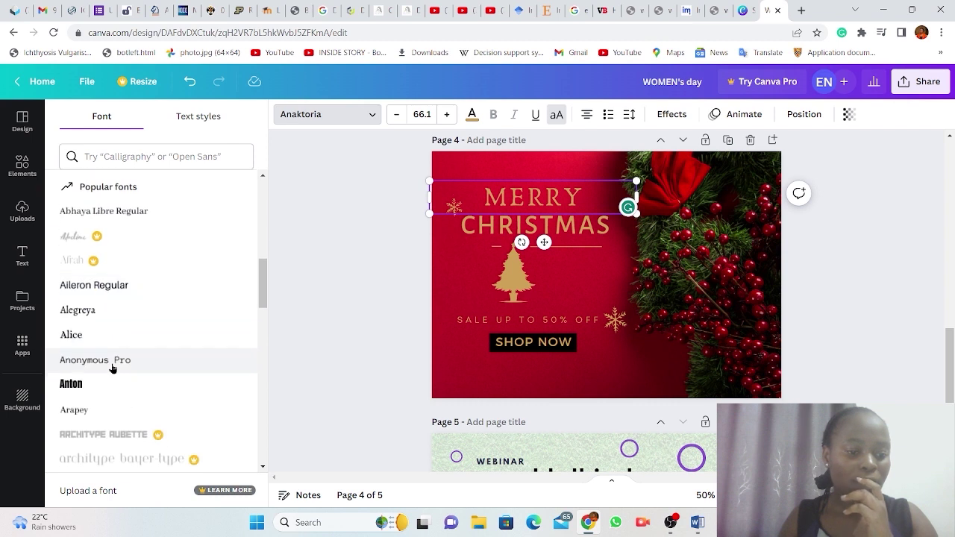
{"action": "scroll", "coordinate": [112, 367], "scroll_direction": "down", "scroll_amount": 6}
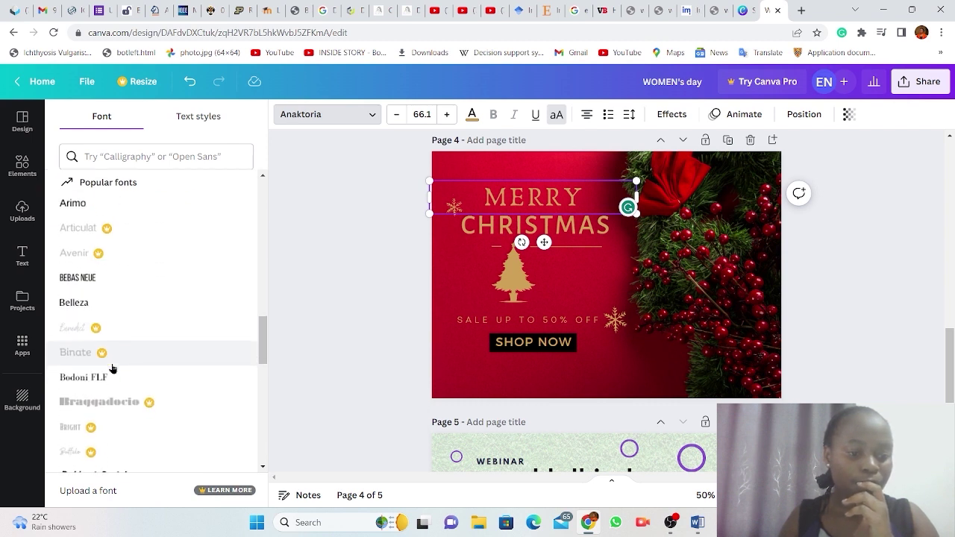
{"action": "scroll", "coordinate": [112, 367], "scroll_direction": "down", "scroll_amount": 4}
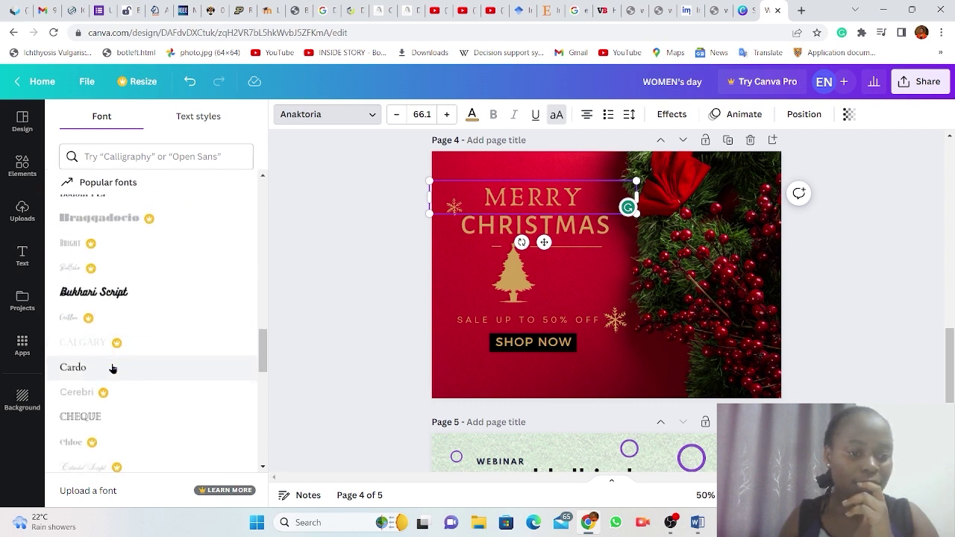
{"action": "scroll", "coordinate": [112, 368], "scroll_direction": "down", "scroll_amount": 5}
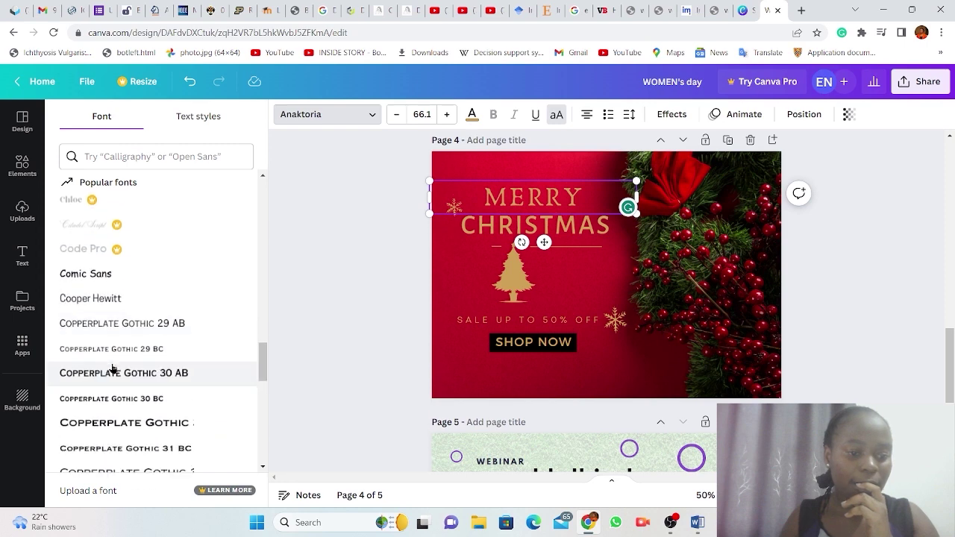
{"action": "scroll", "coordinate": [112, 368], "scroll_direction": "down", "scroll_amount": 6}
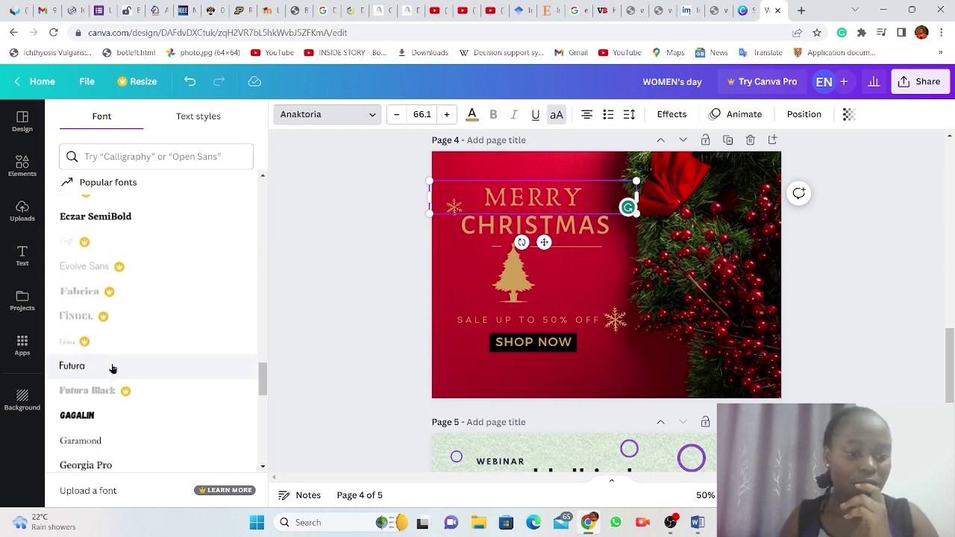
{"action": "scroll", "coordinate": [112, 368], "scroll_direction": "down", "scroll_amount": 5}
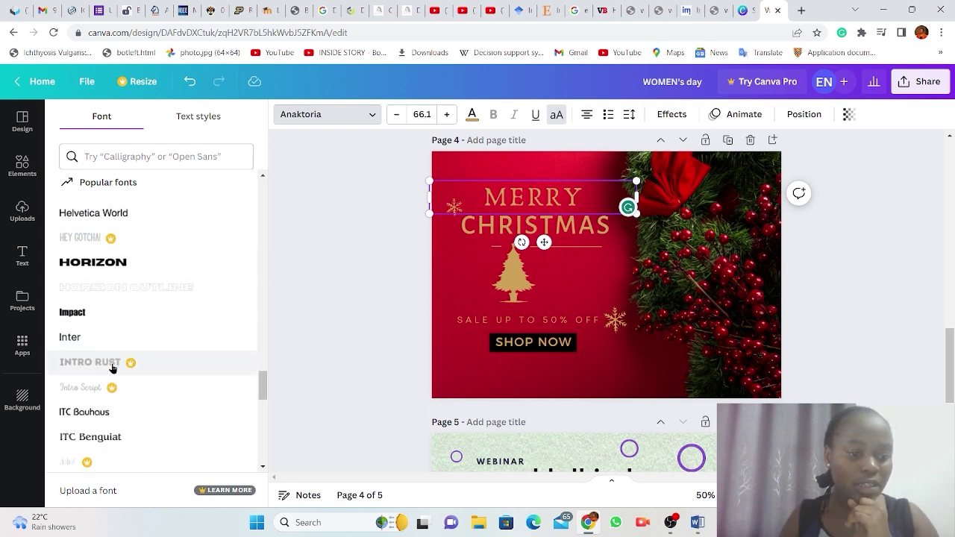
{"action": "scroll", "coordinate": [111, 368], "scroll_direction": "down", "scroll_amount": 4}
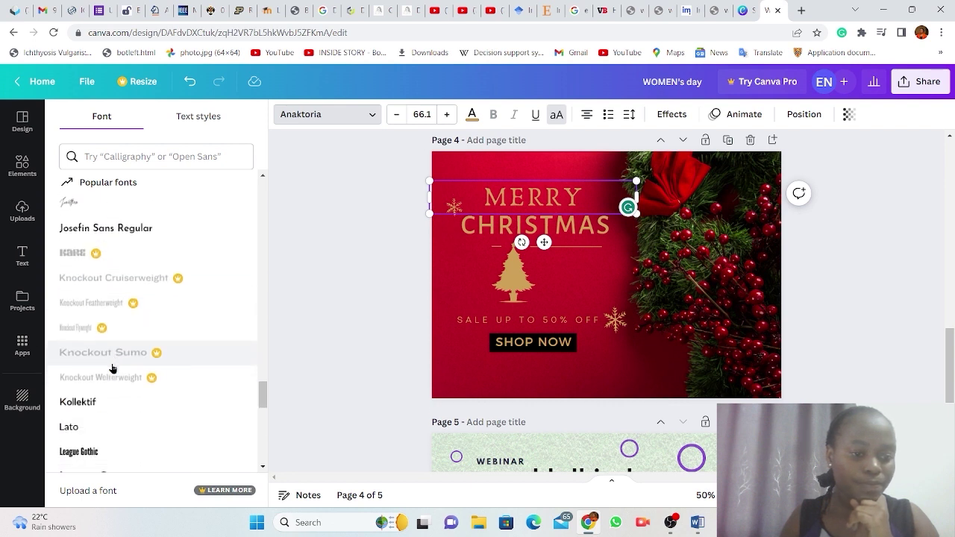
{"action": "scroll", "coordinate": [112, 368], "scroll_direction": "down", "scroll_amount": 4}
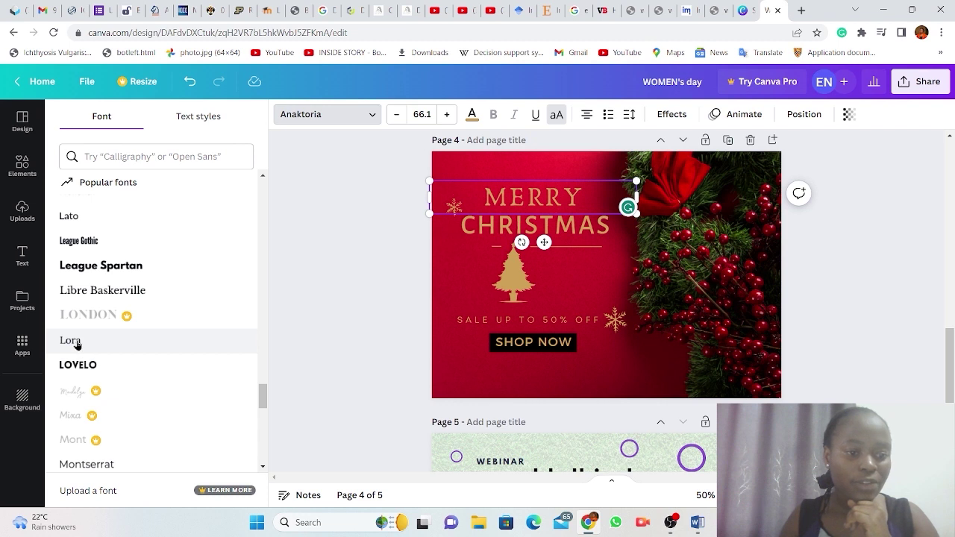
{"action": "left_click", "coordinate": [84, 241]}
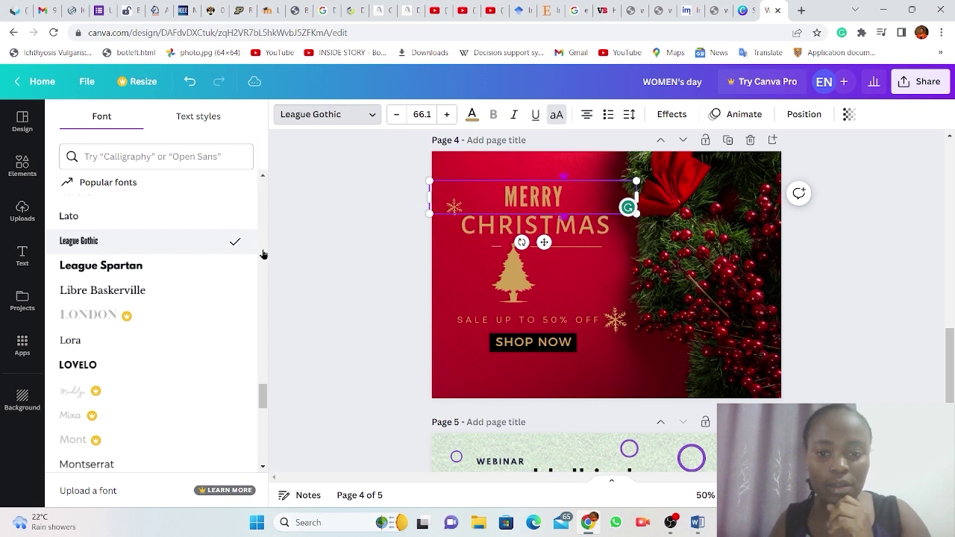
Set the MERRY heading to the Nickainley script font.
{"action": "scroll", "coordinate": [122, 341], "scroll_direction": "down", "scroll_amount": 2}
{"action": "scroll", "coordinate": [122, 340], "scroll_direction": "down", "scroll_amount": 3}
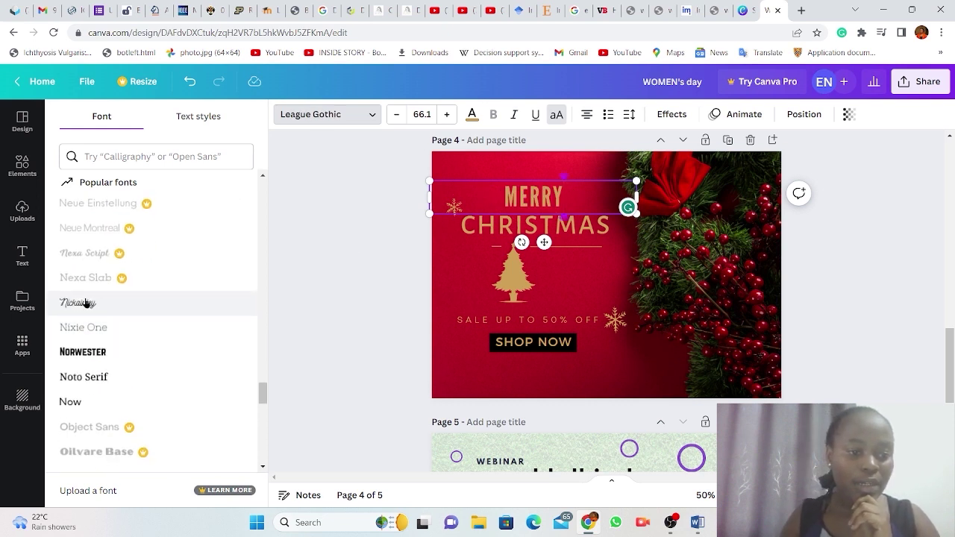
{"action": "left_click", "coordinate": [81, 304]}
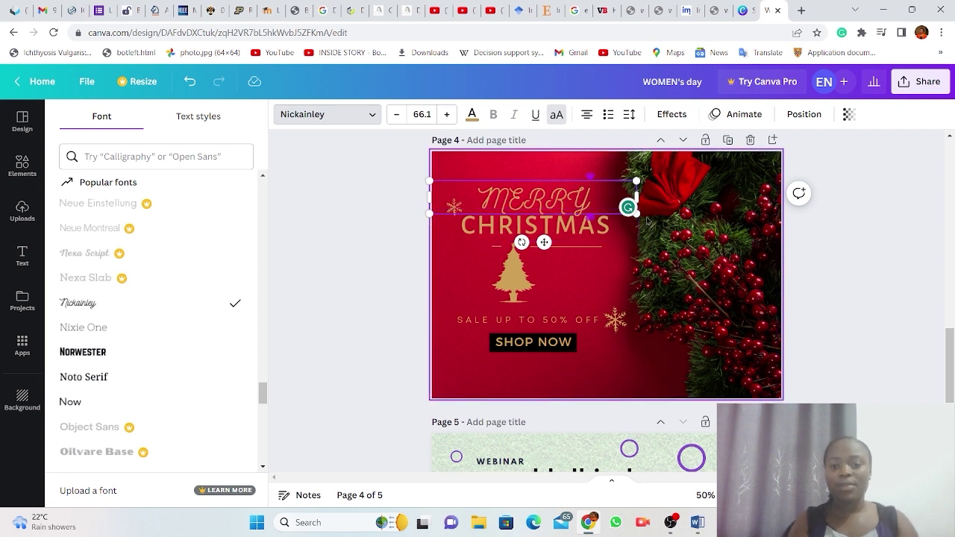
Shrink MERRY, centre it above CHRISTMAS, and delete the SALE UP TO 50% OFF line.
{"action": "left_click_drag", "start_coordinate": [636, 181], "coordinate": [553, 197]}
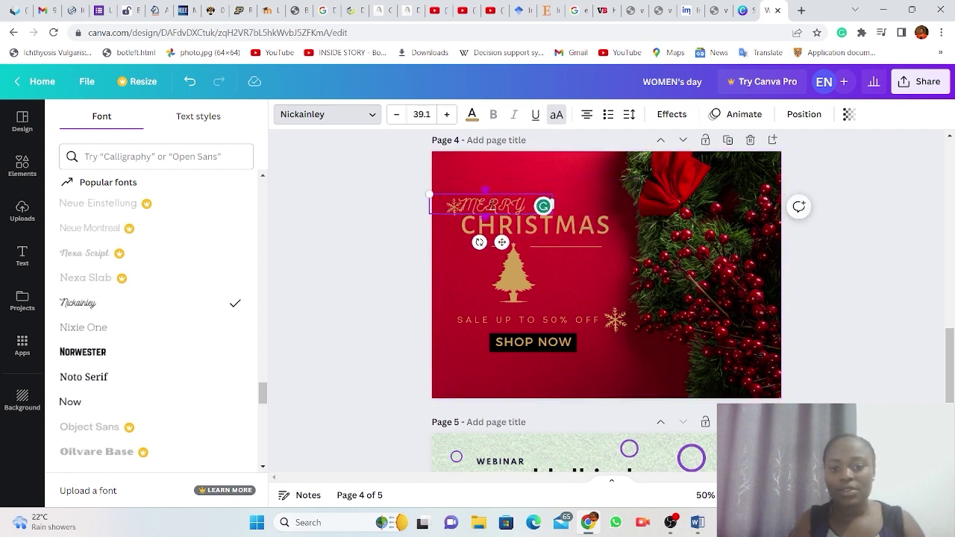
{"action": "left_click", "coordinate": [504, 170]}
{"action": "left_click_drag", "start_coordinate": [497, 208], "coordinate": [535, 203]}
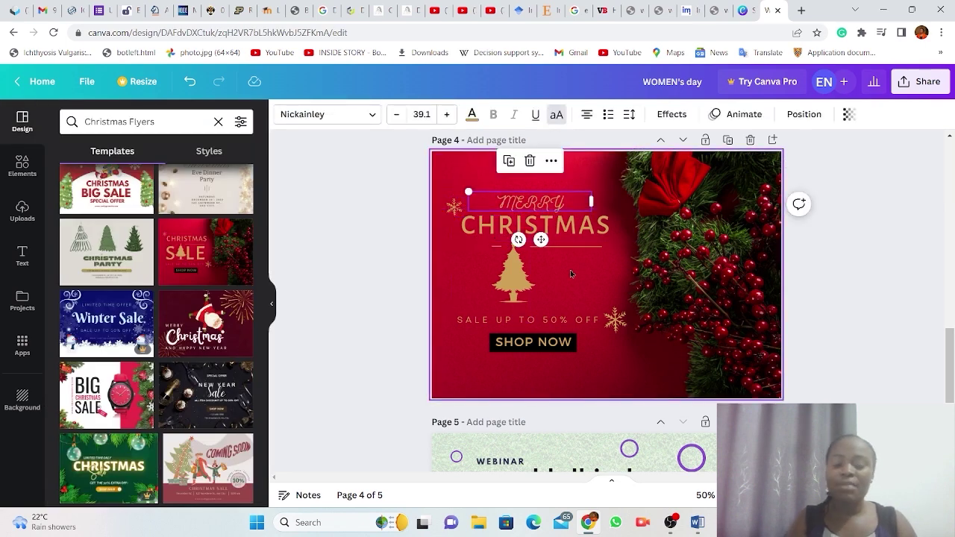
{"action": "left_click", "coordinate": [595, 171]}
{"action": "left_click", "coordinate": [527, 203]}
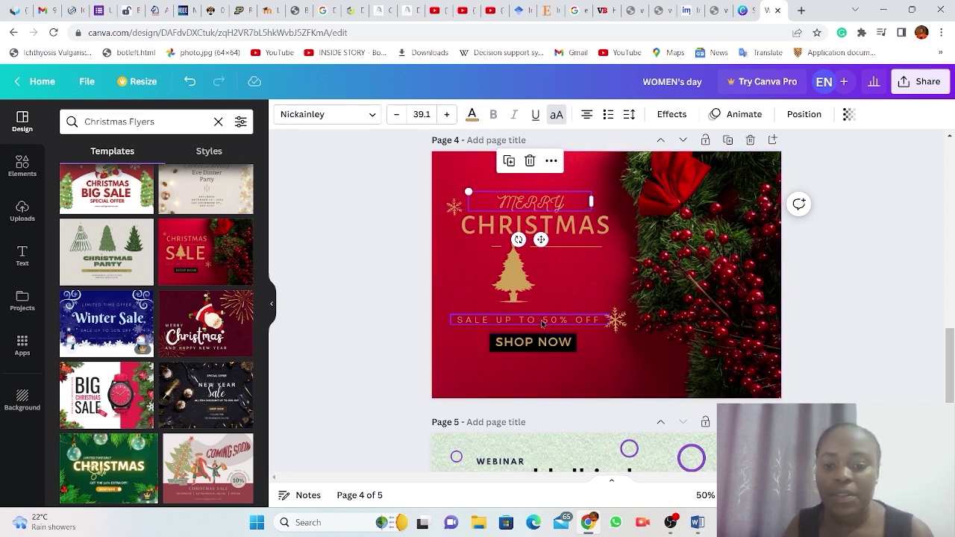
{"action": "left_click", "coordinate": [543, 323]}
{"action": "key", "text": "Delete"}
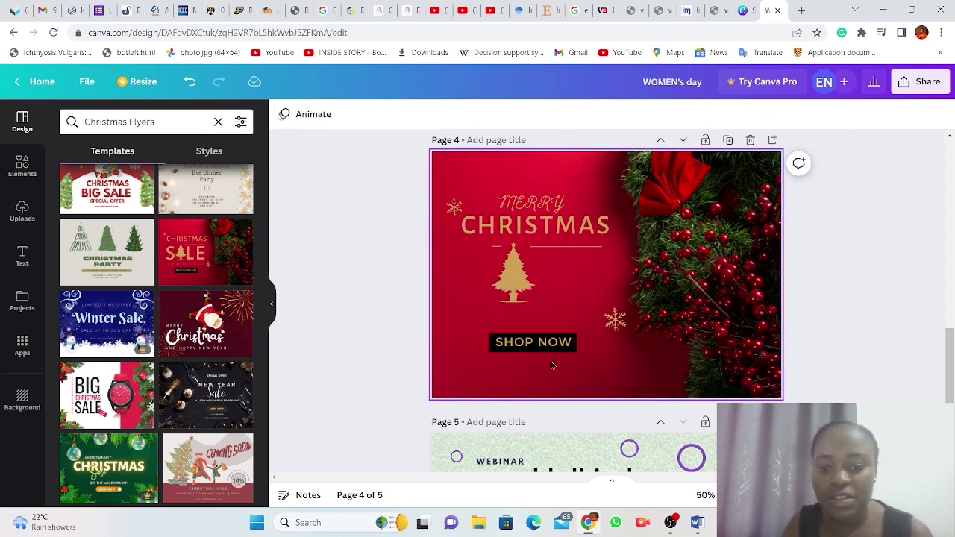
Delete the SHOP NOW text and its leftover dark box from the flyer.
{"action": "left_click", "coordinate": [533, 345]}
{"action": "key", "text": "Delete"}
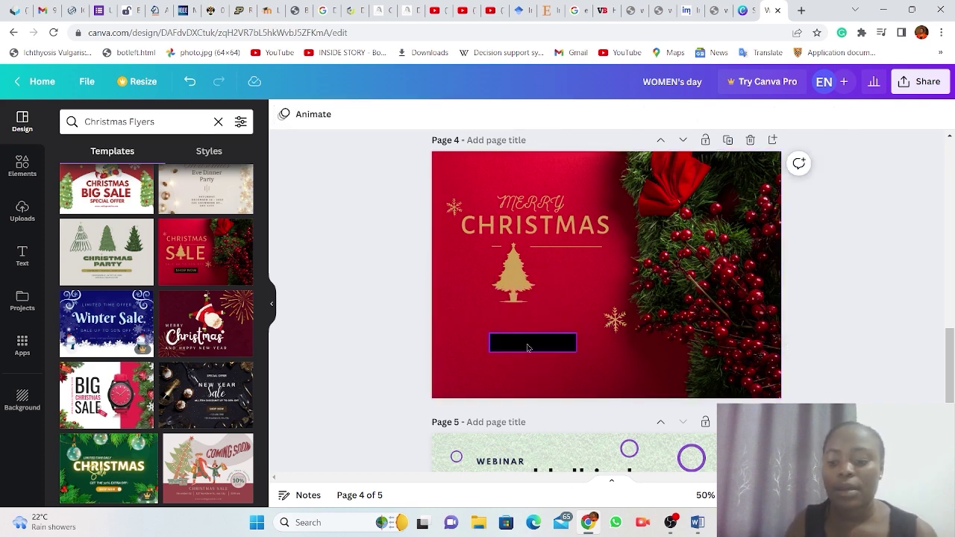
{"action": "left_click", "coordinate": [528, 347]}
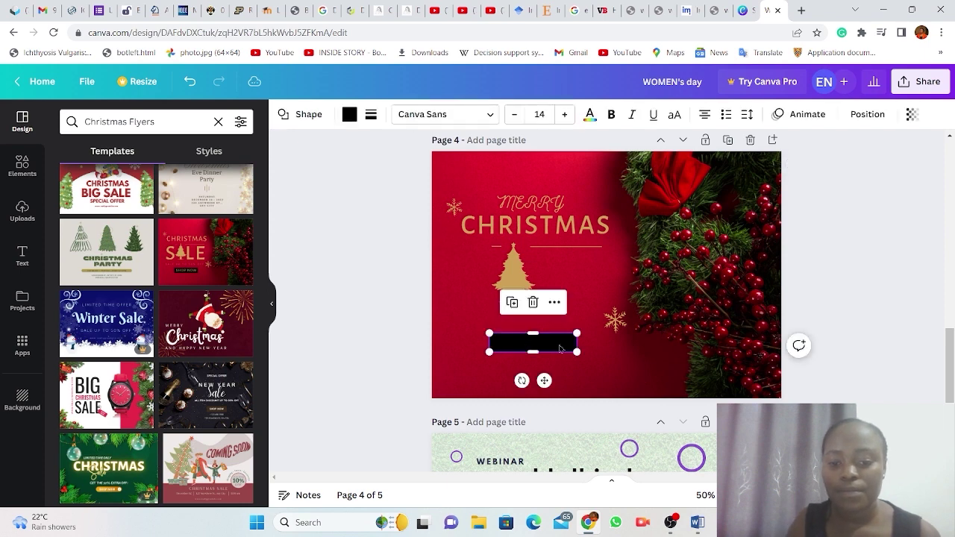
{"action": "key", "text": "Delete"}
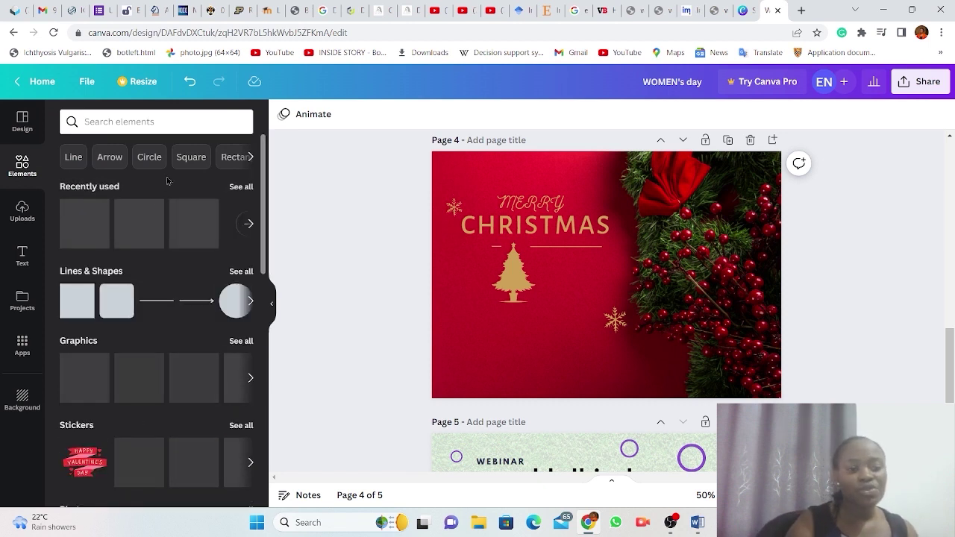
Search the elements library for CHRISTMAS.
{"action": "left_click", "coordinate": [124, 119]}
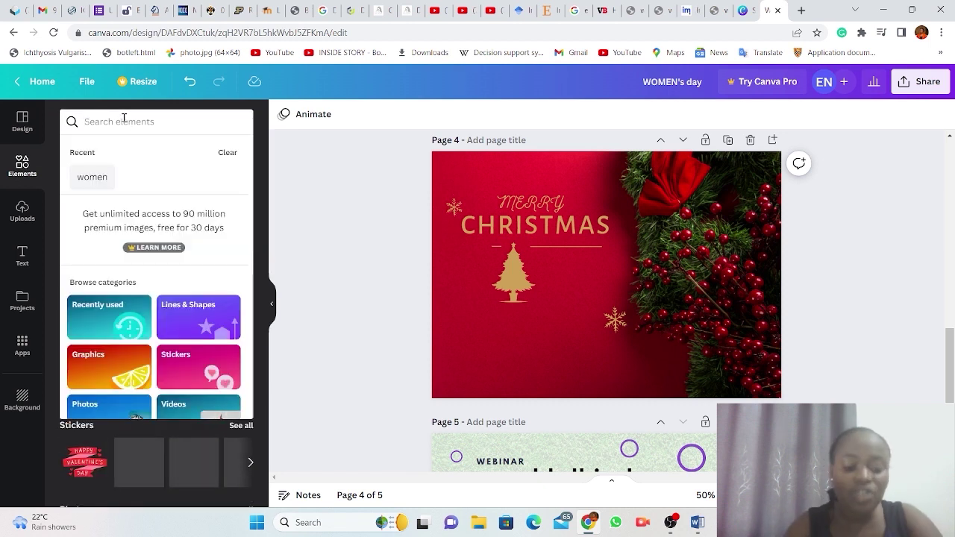
{"action": "type", "text": "CHRIST"}
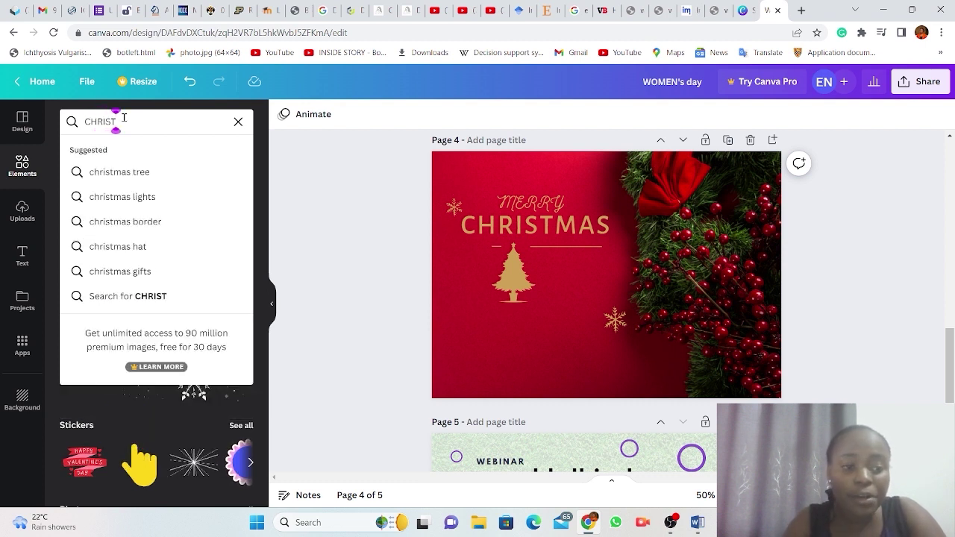
{"action": "type", "text": "MAS"}
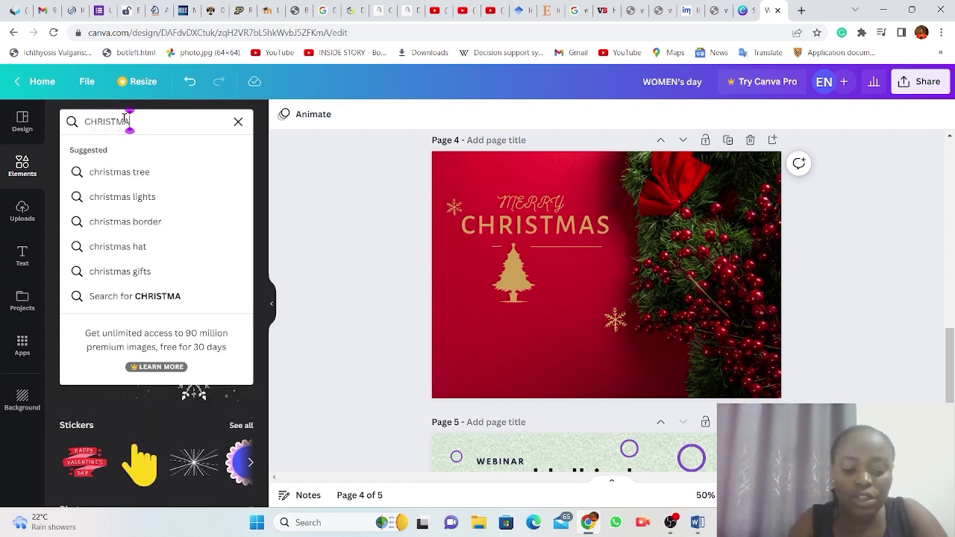
{"action": "key", "text": "Return"}
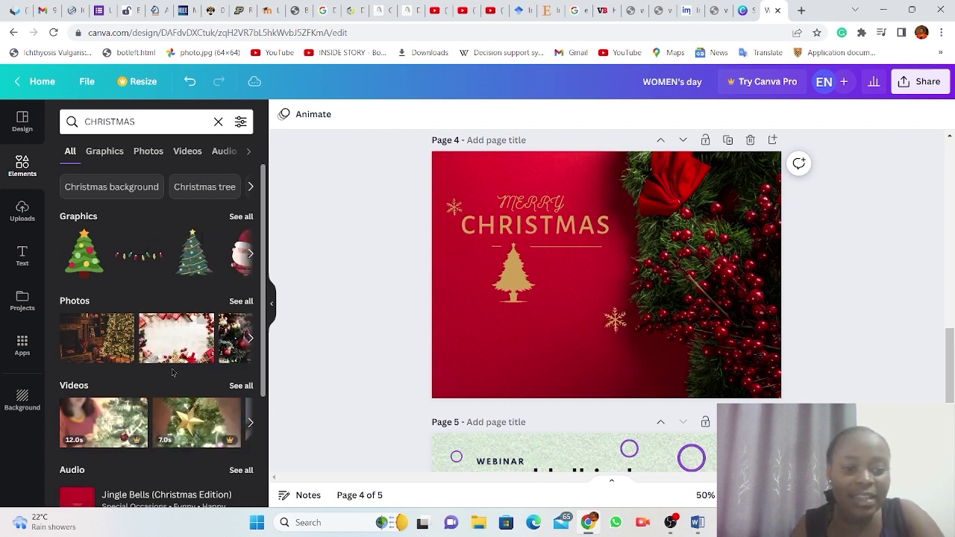
{"action": "scroll", "coordinate": [171, 373], "scroll_direction": "down", "scroll_amount": 3}
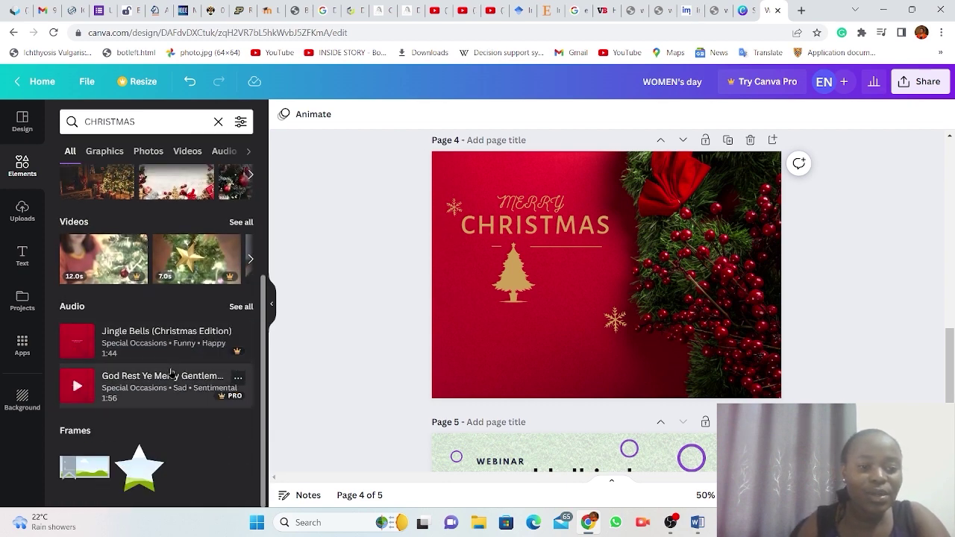
{"action": "scroll", "coordinate": [171, 373], "scroll_direction": "up", "scroll_amount": 3}
Refine the element search to 'christmas lights', correcting the typo.
{"action": "left_click", "coordinate": [149, 121]}
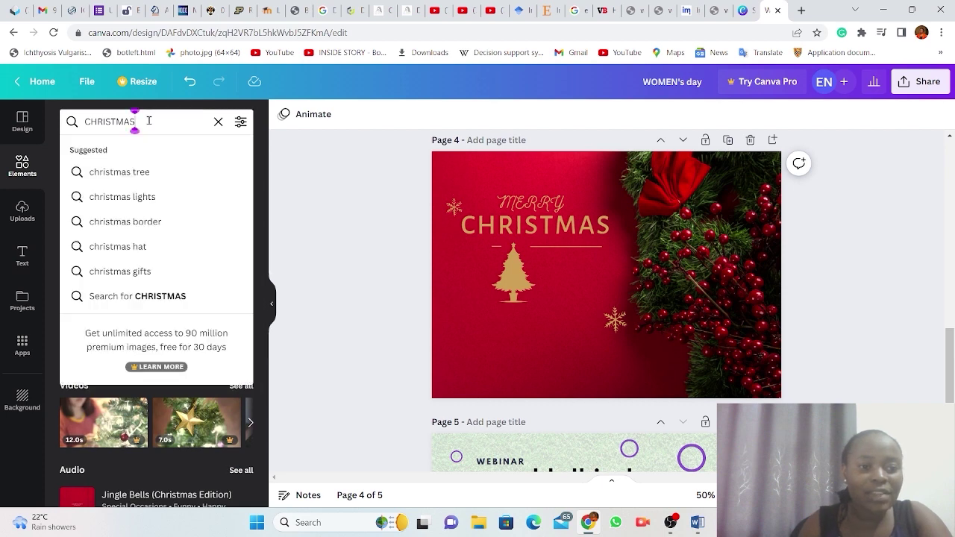
{"action": "type", "text": "LIGNTS"}
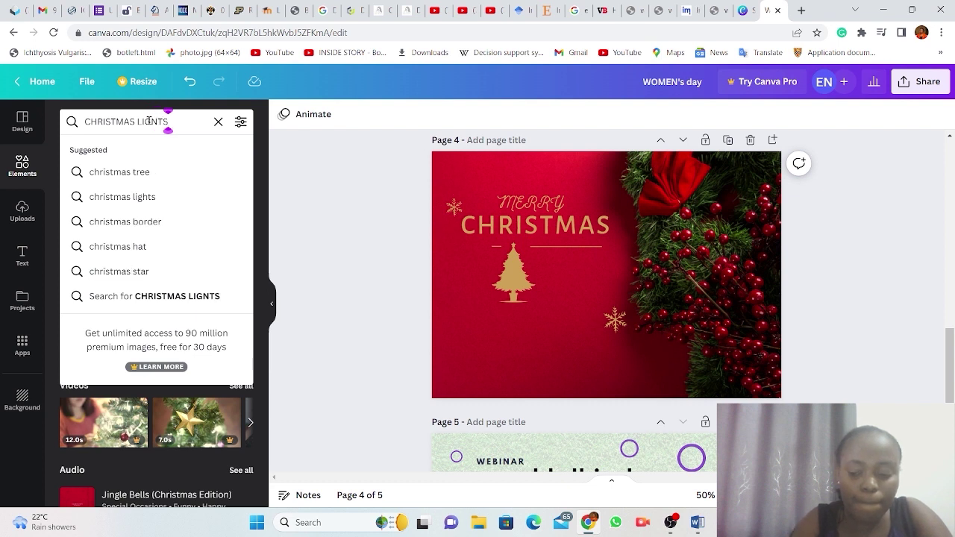
{"action": "key", "text": "BackSpace"}
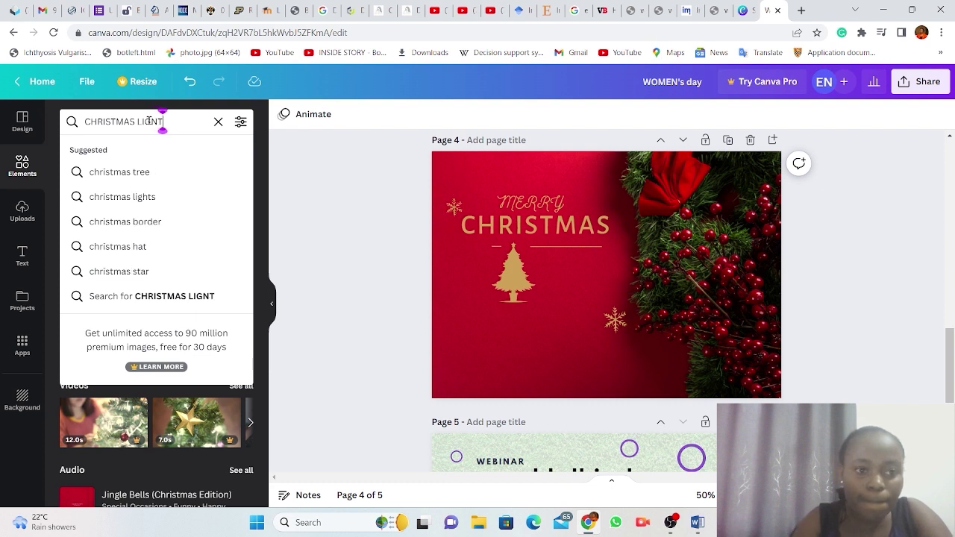
{"action": "key", "text": "BackSpace"}
{"action": "key", "text": "Return"}
{"action": "left_click_drag", "start_coordinate": [151, 121], "coordinate": [141, 122]}
{"action": "left_click", "coordinate": [152, 121]}
{"action": "type", "text": "HTS"}
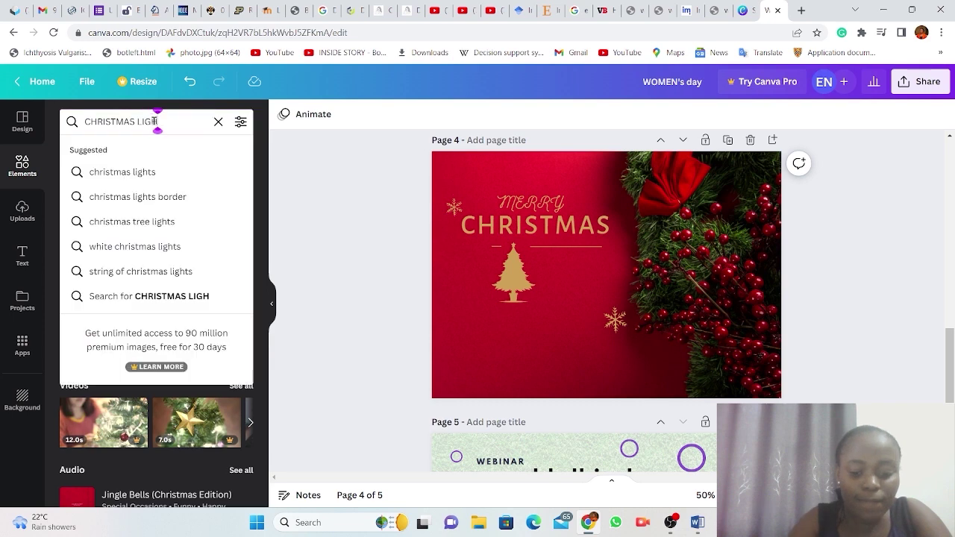
{"action": "left_click", "coordinate": [149, 177]}
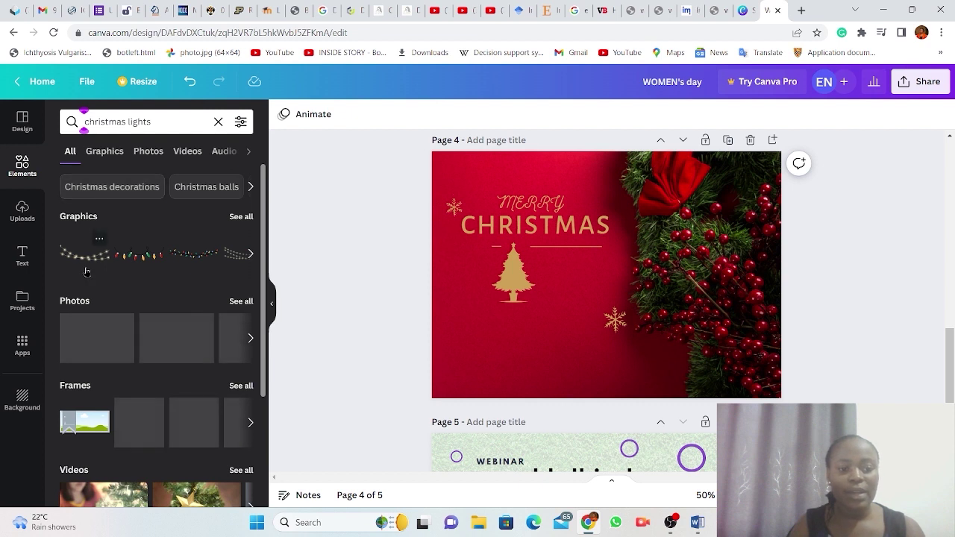
Add a string-lights graphic to page 4, enlarge it and move it to the top edge.
{"action": "left_click", "coordinate": [85, 257]}
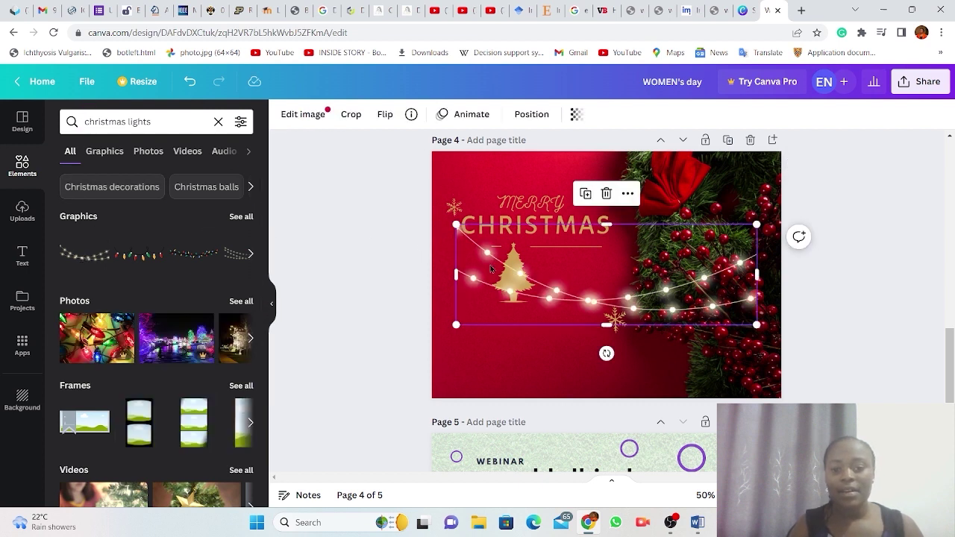
{"action": "left_click_drag", "start_coordinate": [447, 210], "coordinate": [421, 213]}
{"action": "left_click_drag", "start_coordinate": [551, 283], "coordinate": [550, 176]}
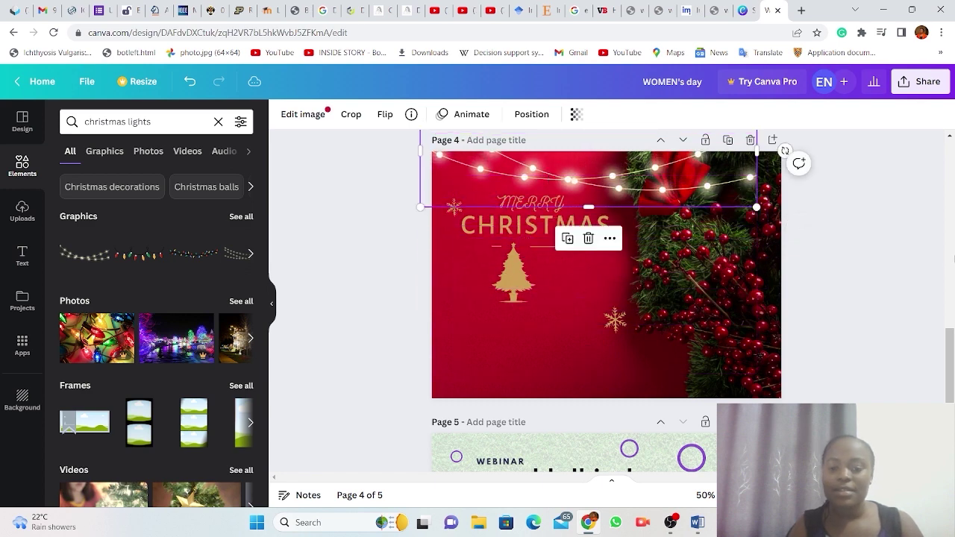
Deselect the string lights and bring the OBS window to the front.
{"action": "left_click", "coordinate": [923, 277]}
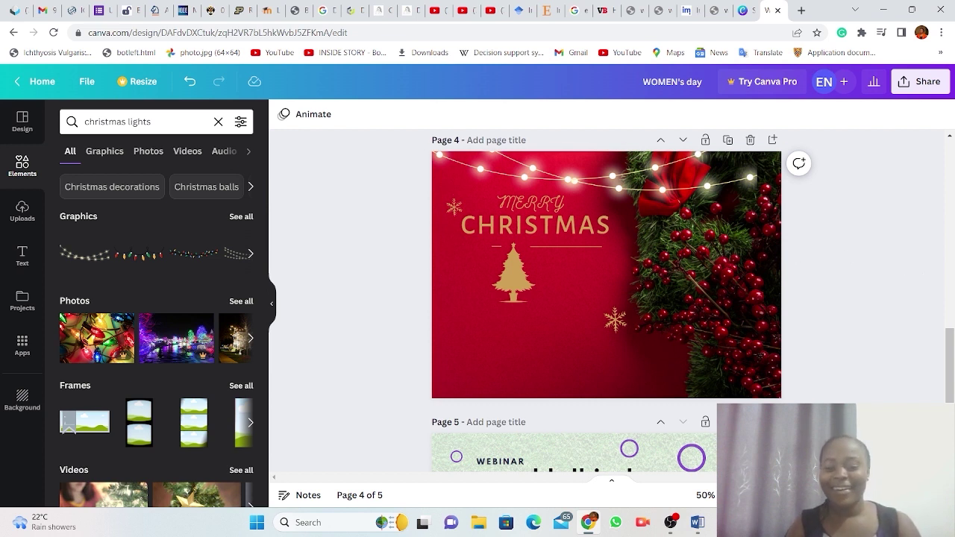
{"action": "mouse_move", "coordinate": [672, 524]}
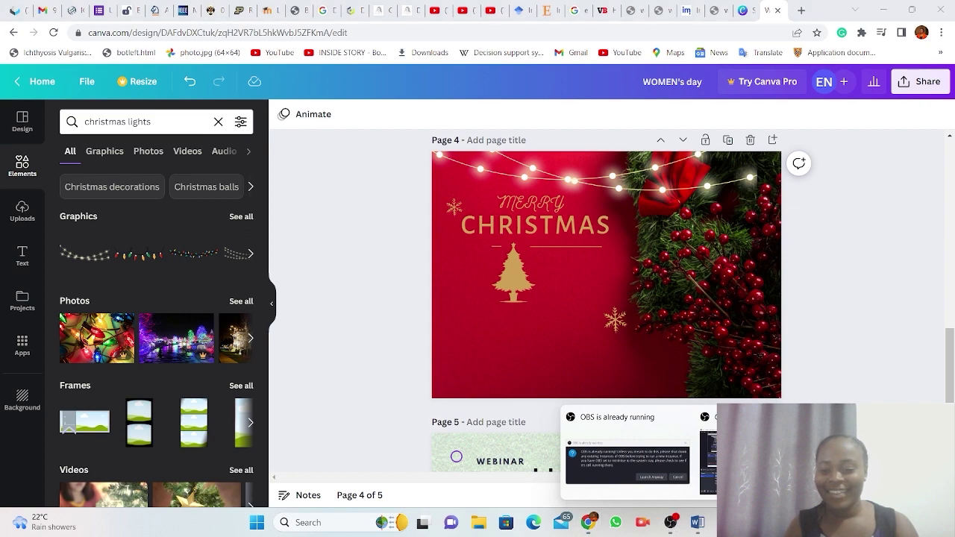
{"action": "left_click", "coordinate": [746, 448]}
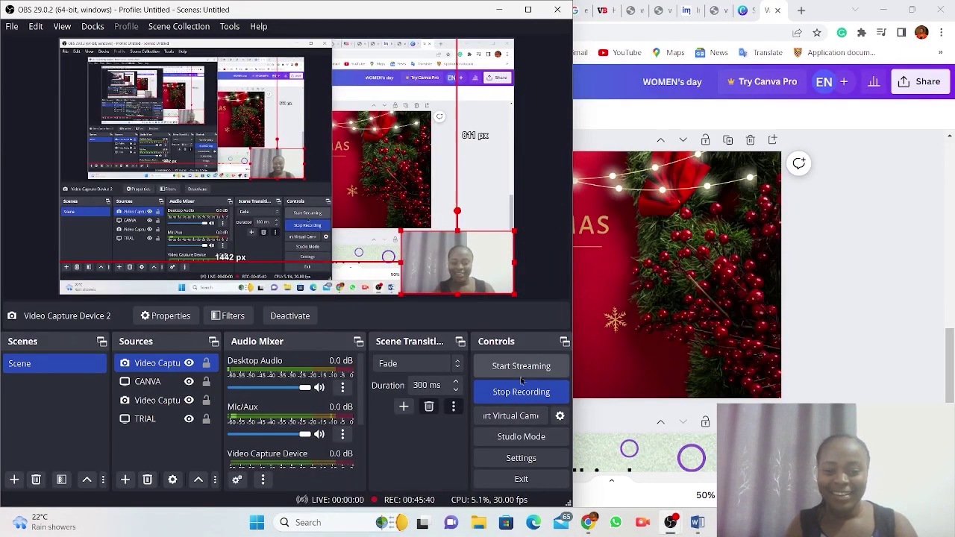
Stop the OBS recording and minimise OBS to reveal Canva's home page.
{"action": "left_click", "coordinate": [521, 394]}
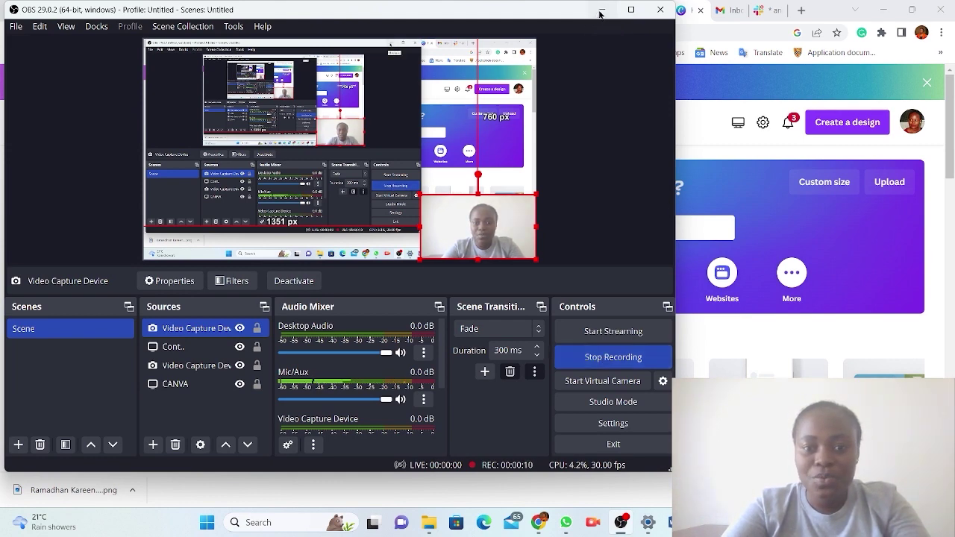
{"action": "left_click", "coordinate": [600, 14]}
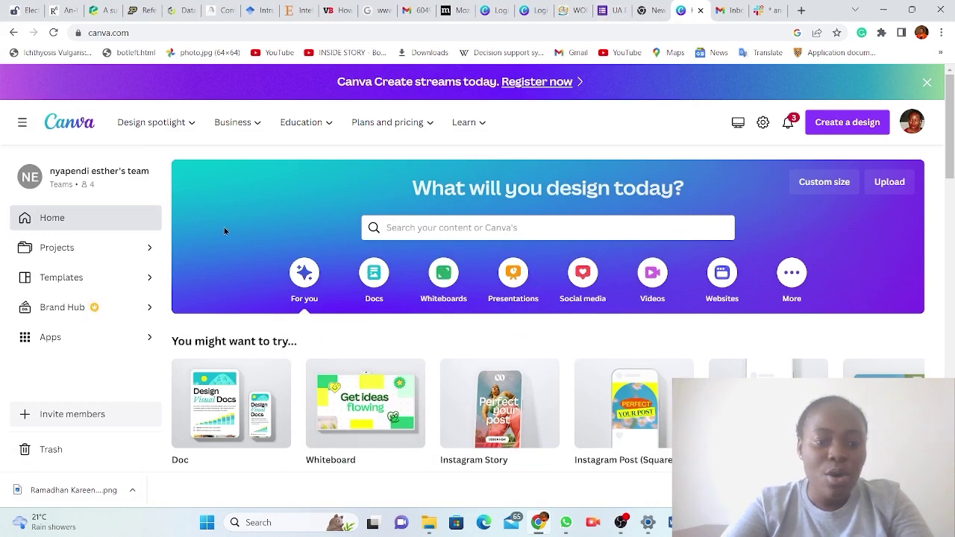
Scroll the home page, then bring up 'Add people to your team' via Invite members in the sidebar.
{"action": "scroll", "coordinate": [227, 257], "scroll_direction": "down", "scroll_amount": 2}
{"action": "scroll", "coordinate": [226, 257], "scroll_direction": "up", "scroll_amount": 2}
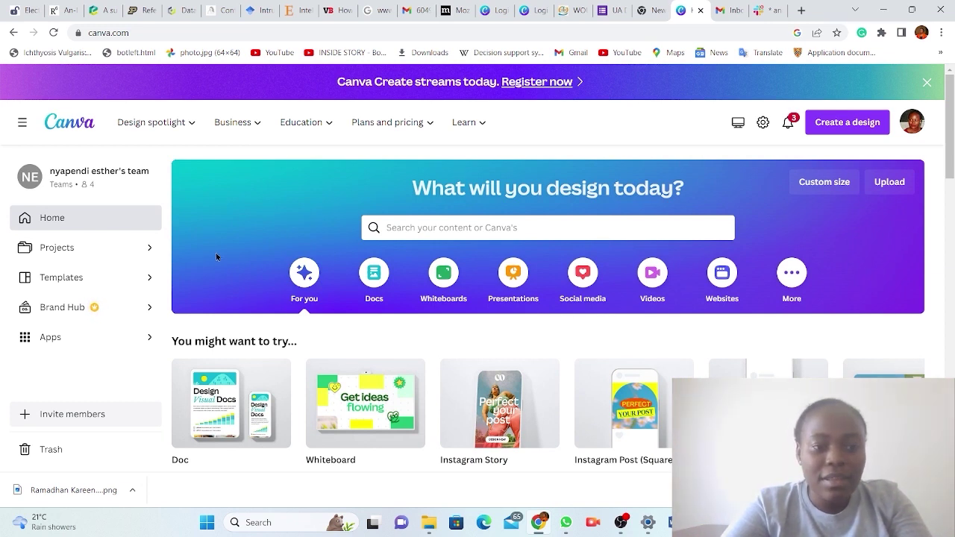
{"action": "scroll", "coordinate": [67, 274], "scroll_direction": "down", "scroll_amount": 2}
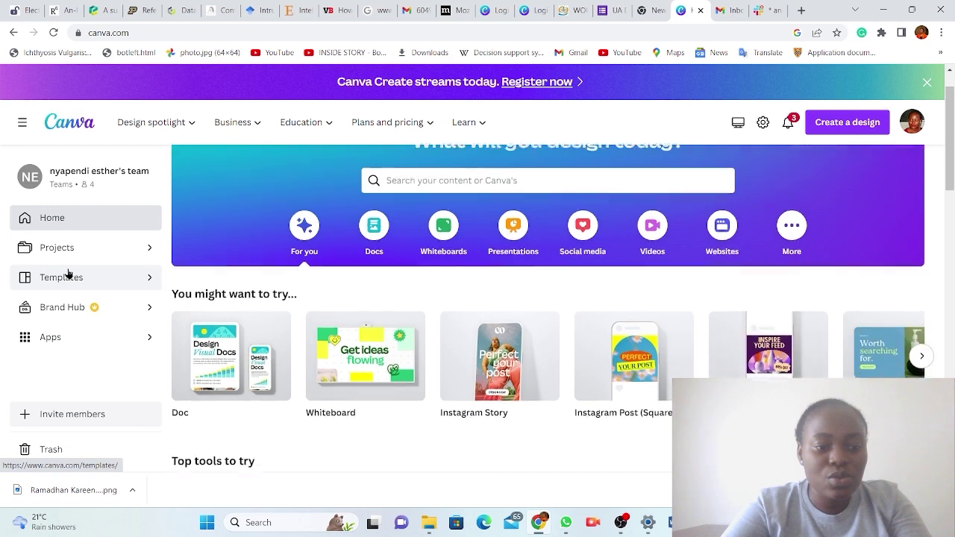
{"action": "scroll", "coordinate": [67, 274], "scroll_direction": "up", "scroll_amount": 2}
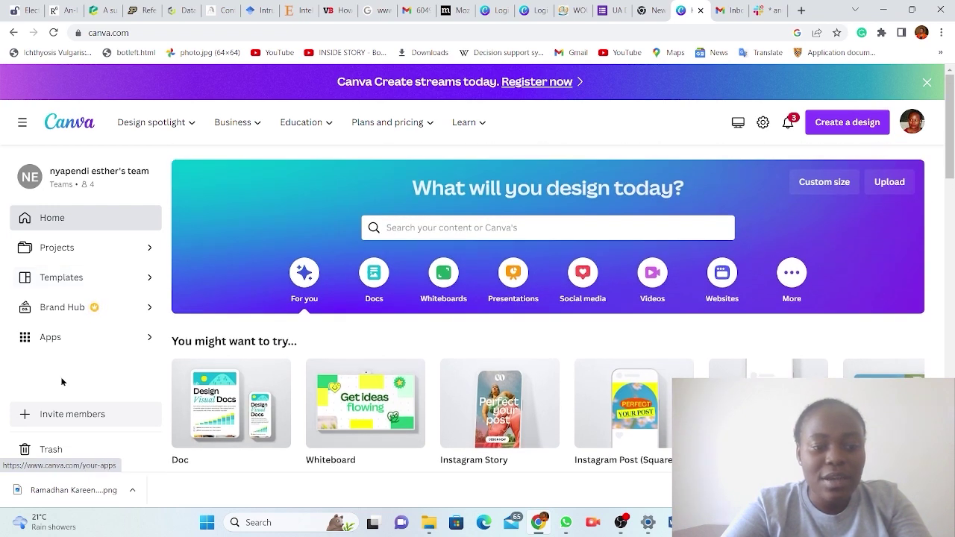
{"action": "left_click", "coordinate": [82, 416]}
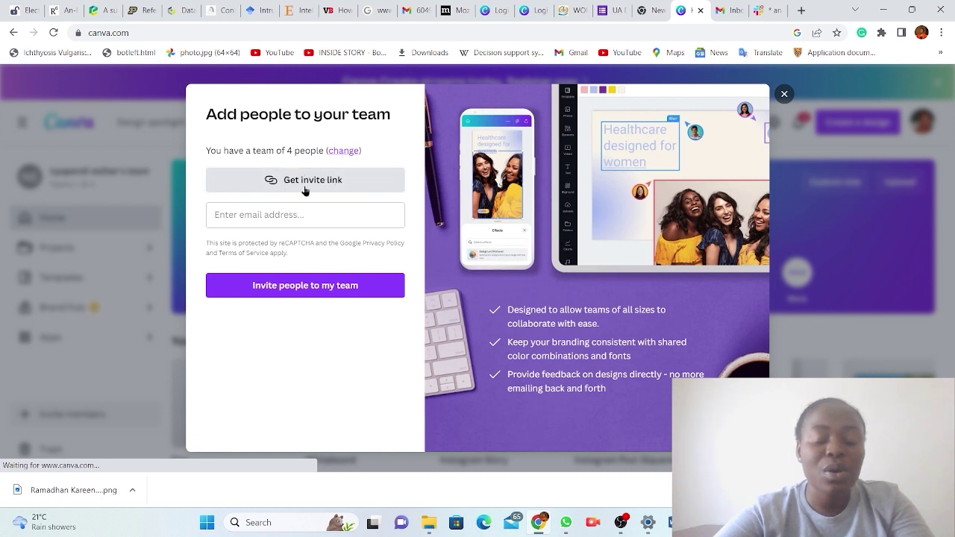
Close the 'Add people to your team' dialog with its X button.
{"action": "left_click", "coordinate": [784, 95]}
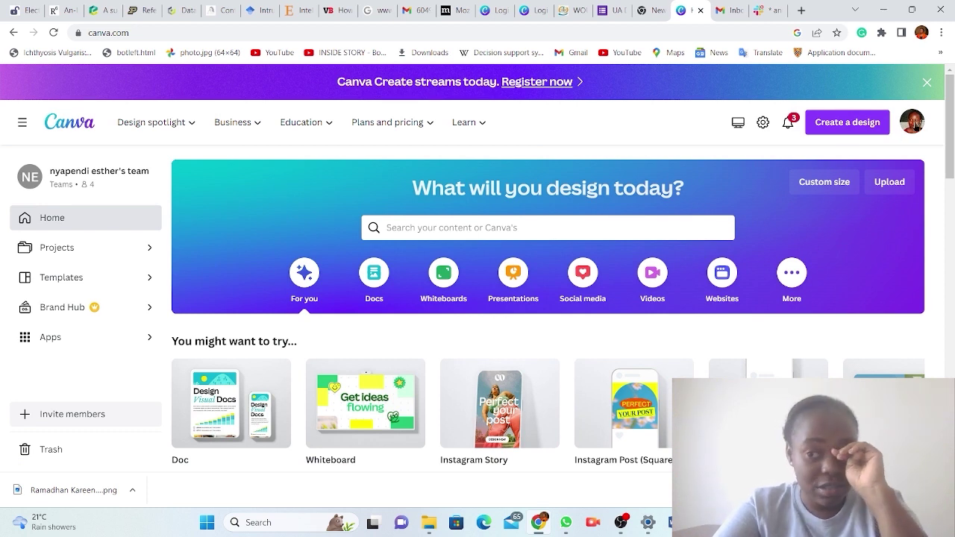
Open the account menu from the profile avatar.
{"action": "left_click", "coordinate": [915, 125]}
{"action": "left_click", "coordinate": [915, 124]}
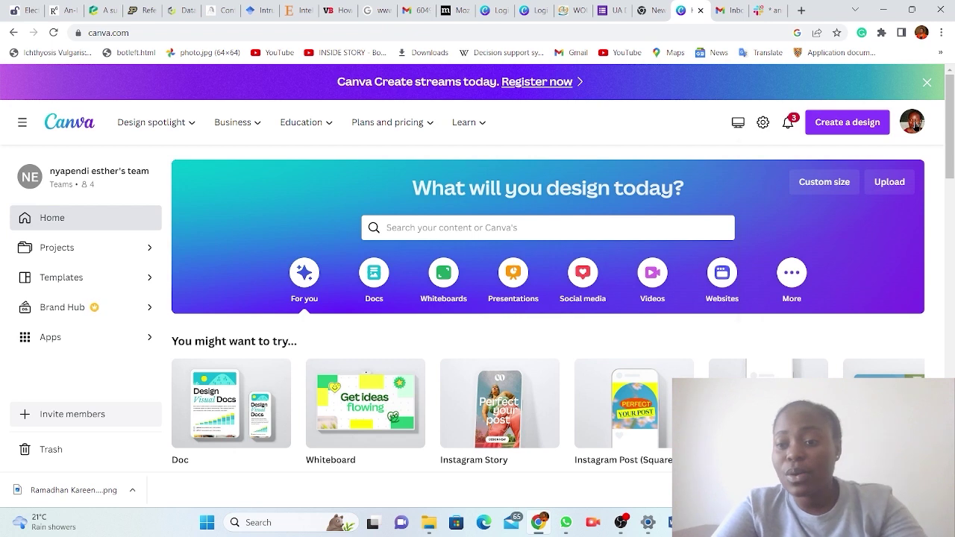
{"action": "left_click", "coordinate": [915, 126]}
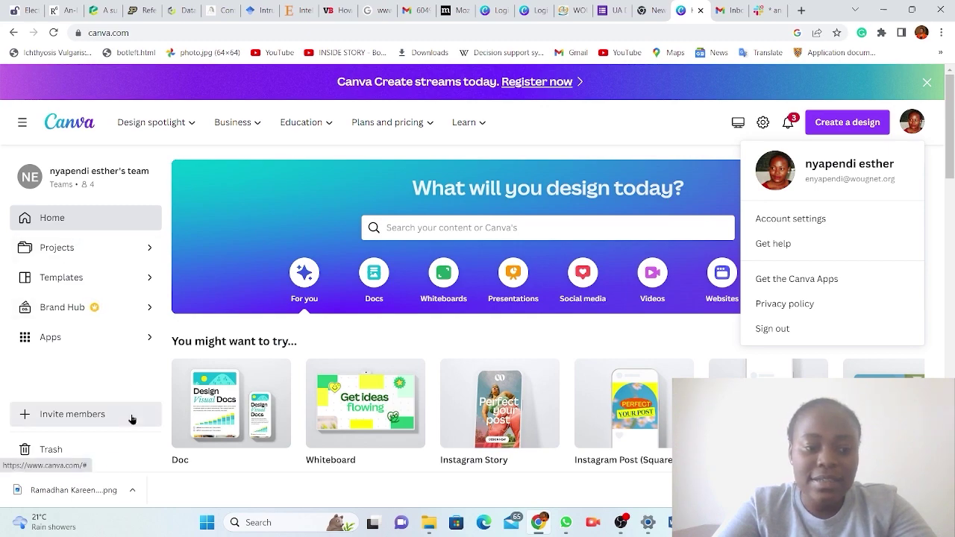
Scroll through the recent designs and dismiss Chrome's downloads bar.
{"action": "scroll", "coordinate": [132, 421], "scroll_direction": "down", "scroll_amount": 3}
{"action": "scroll", "coordinate": [131, 420], "scroll_direction": "up", "scroll_amount": 1}
{"action": "scroll", "coordinate": [132, 420], "scroll_direction": "down", "scroll_amount": 5}
{"action": "scroll", "coordinate": [131, 420], "scroll_direction": "down", "scroll_amount": 2}
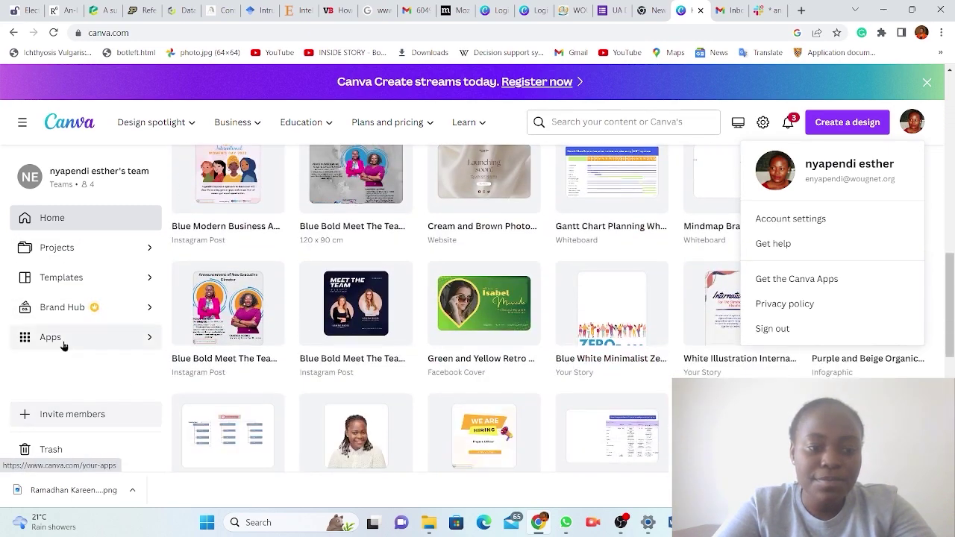
{"action": "scroll", "coordinate": [58, 339], "scroll_direction": "down", "scroll_amount": 7}
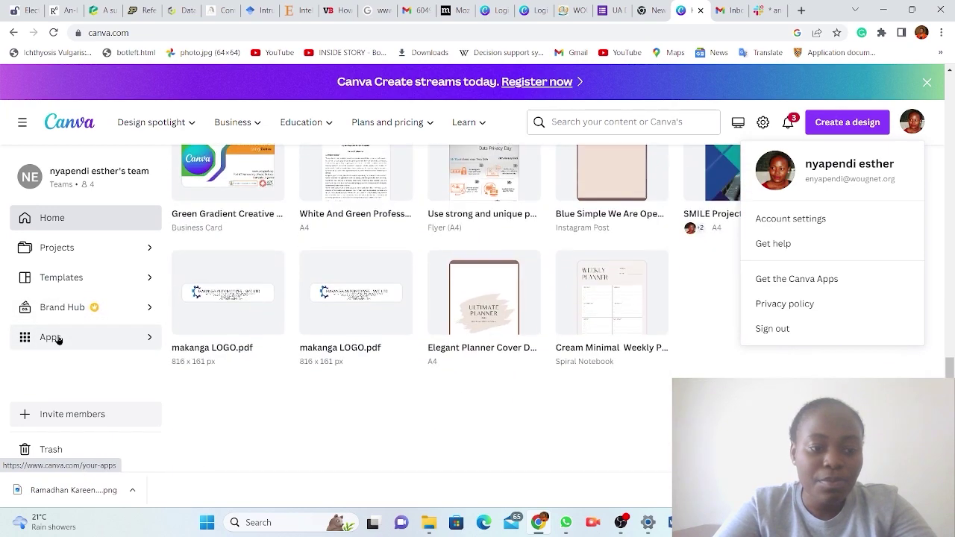
{"action": "scroll", "coordinate": [58, 338], "scroll_direction": "down", "scroll_amount": 2}
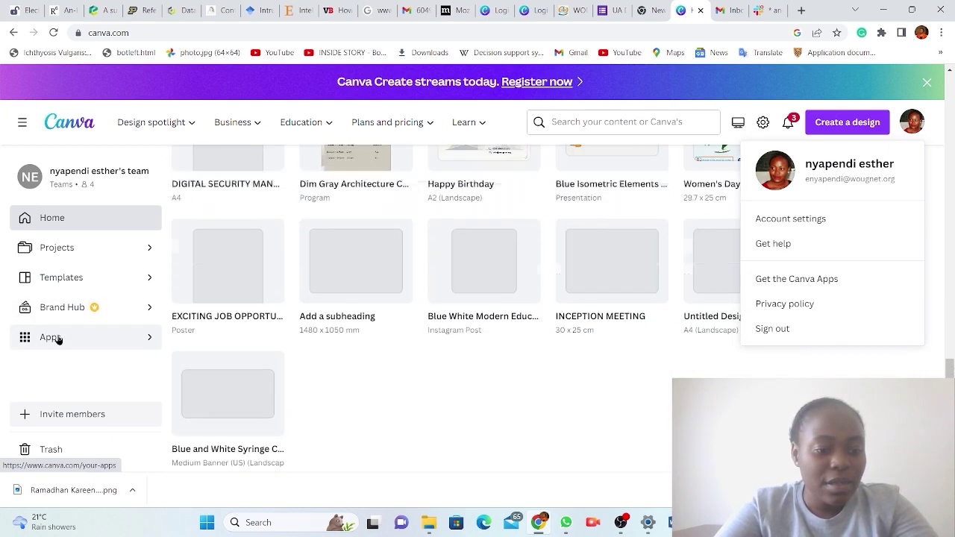
{"action": "scroll", "coordinate": [58, 339], "scroll_direction": "up", "scroll_amount": 7}
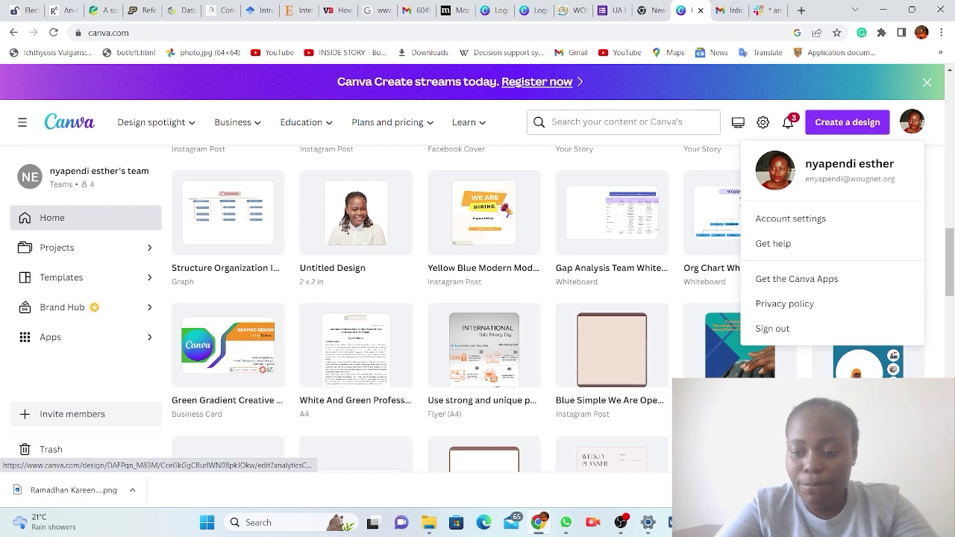
{"action": "left_click", "coordinate": [941, 490]}
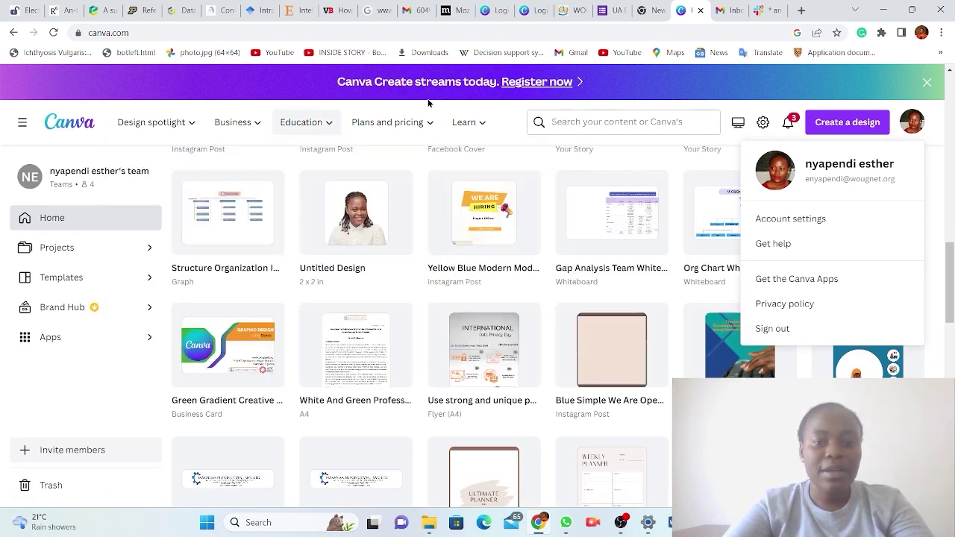
{"action": "mouse_move", "coordinate": [386, 127]}
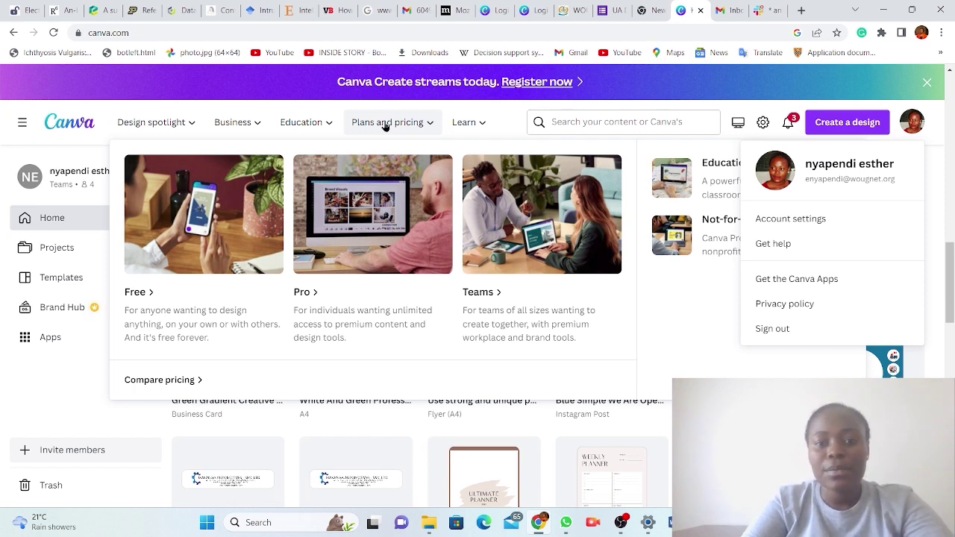
Go from Plans and pricing to the Not-for-profit page and open its Eligibility guidelines link.
{"action": "left_click", "coordinate": [385, 125]}
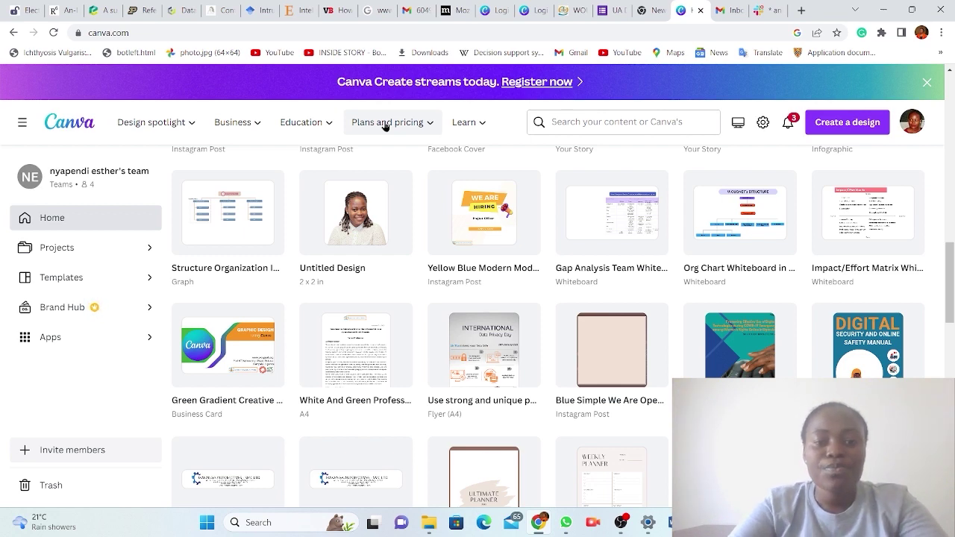
{"action": "left_click", "coordinate": [385, 125]}
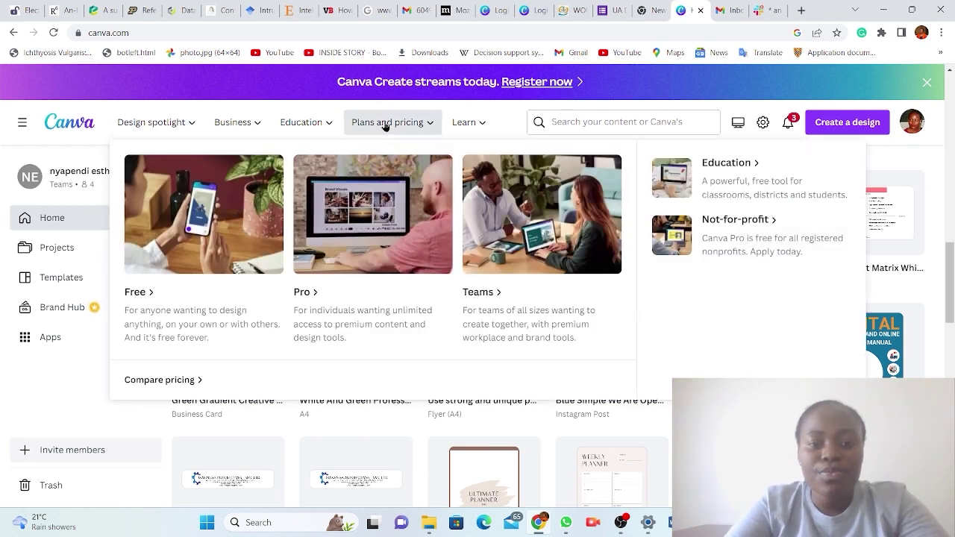
{"action": "left_click", "coordinate": [741, 224]}
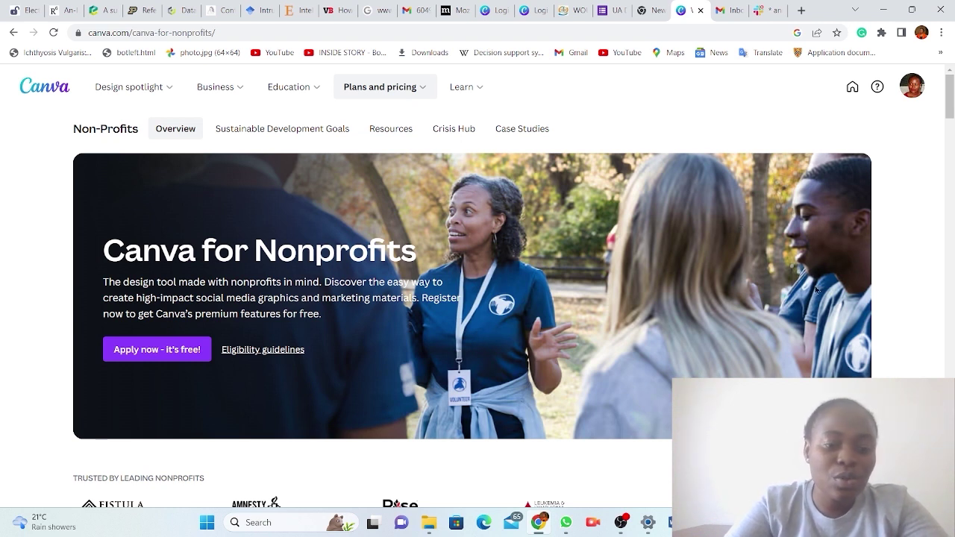
{"action": "left_click", "coordinate": [254, 350]}
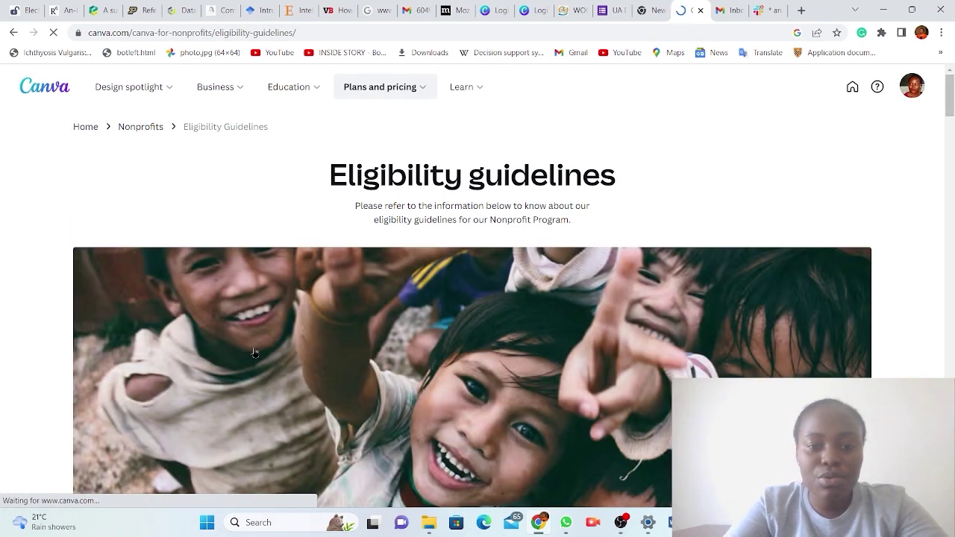
Scroll through the qualification criteria and the country-by-country Required documentation list.
{"action": "scroll", "coordinate": [255, 352], "scroll_direction": "down", "scroll_amount": 7}
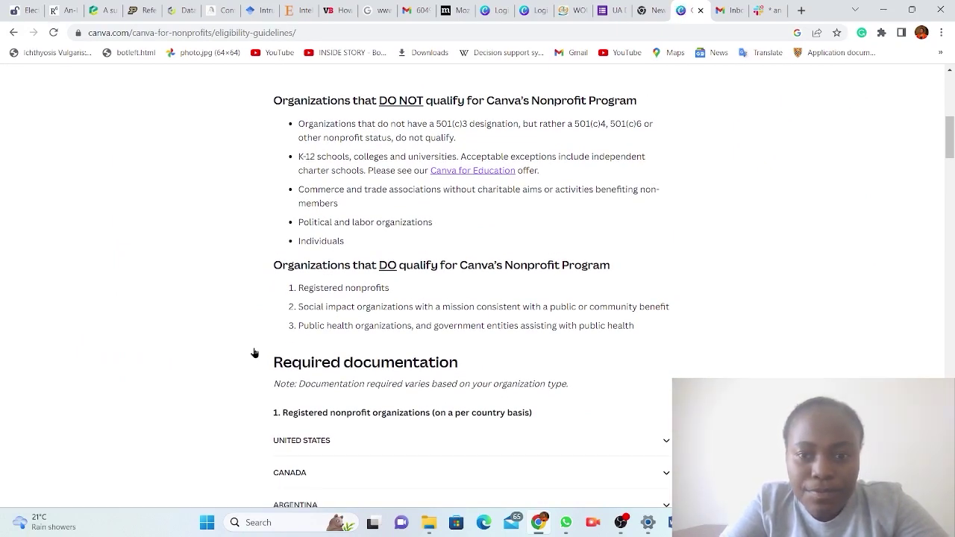
{"action": "scroll", "coordinate": [253, 353], "scroll_direction": "down", "scroll_amount": 1}
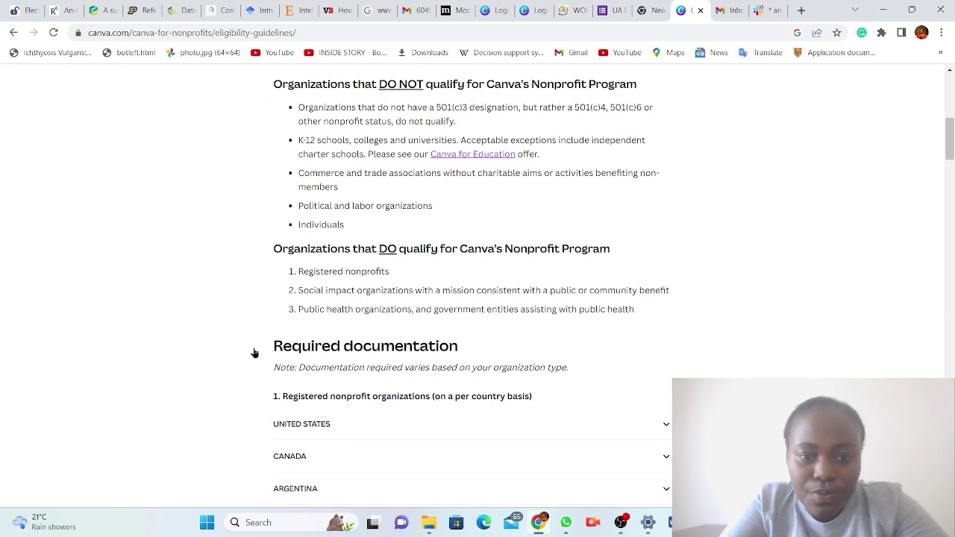
{"action": "scroll", "coordinate": [254, 353], "scroll_direction": "up", "scroll_amount": 2}
{"action": "scroll", "coordinate": [253, 352], "scroll_direction": "down", "scroll_amount": 5}
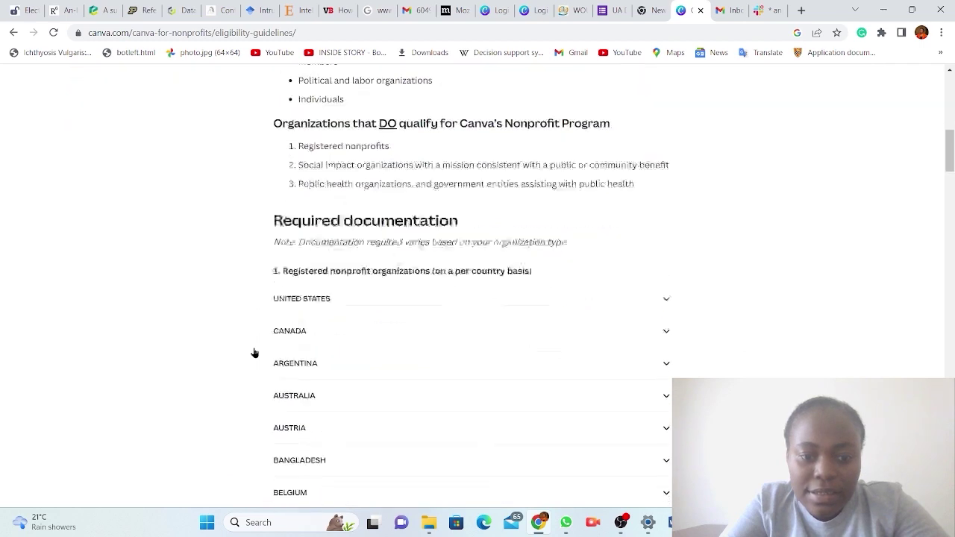
{"action": "scroll", "coordinate": [254, 352], "scroll_direction": "up", "scroll_amount": 1}
{"action": "scroll", "coordinate": [254, 352], "scroll_direction": "down", "scroll_amount": 6}
{"action": "scroll", "coordinate": [254, 352], "scroll_direction": "down", "scroll_amount": 15}
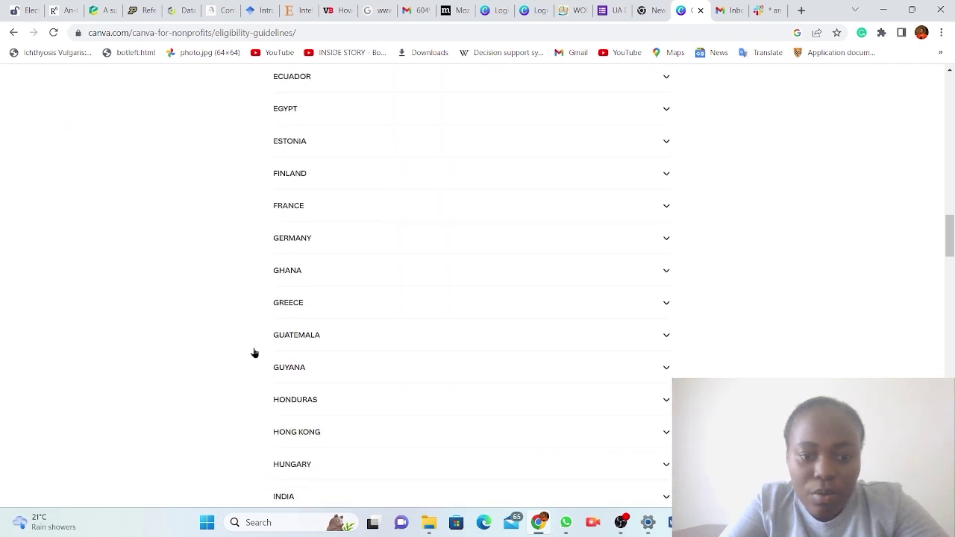
{"action": "scroll", "coordinate": [253, 352], "scroll_direction": "down", "scroll_amount": 10}
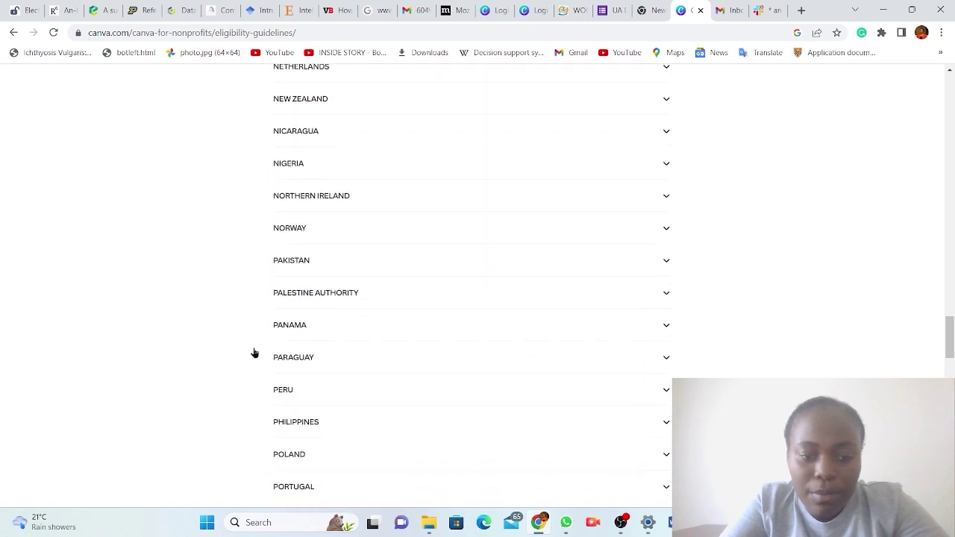
{"action": "scroll", "coordinate": [253, 352], "scroll_direction": "down", "scroll_amount": 7}
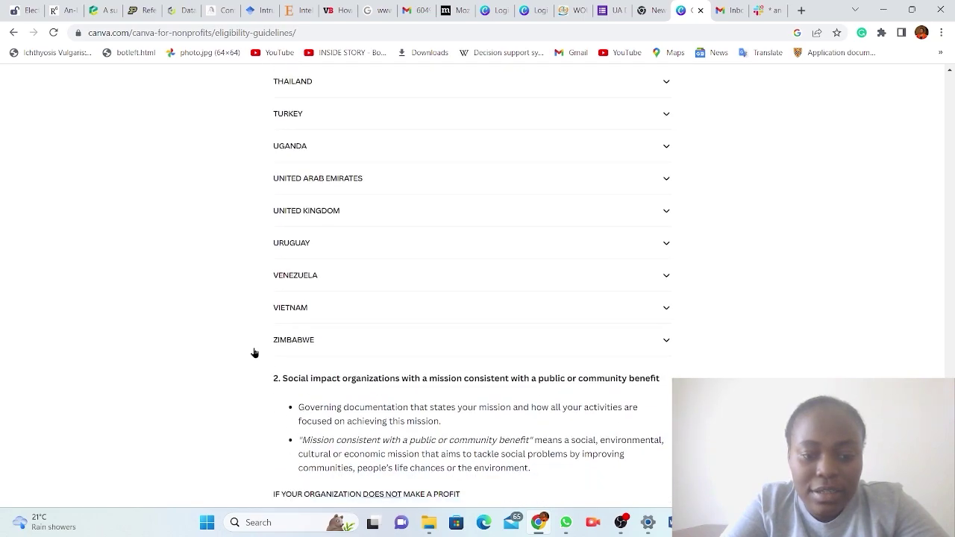
{"action": "scroll", "coordinate": [253, 353], "scroll_direction": "up", "scroll_amount": 4}
{"action": "scroll", "coordinate": [254, 352], "scroll_direction": "up", "scroll_amount": 2}
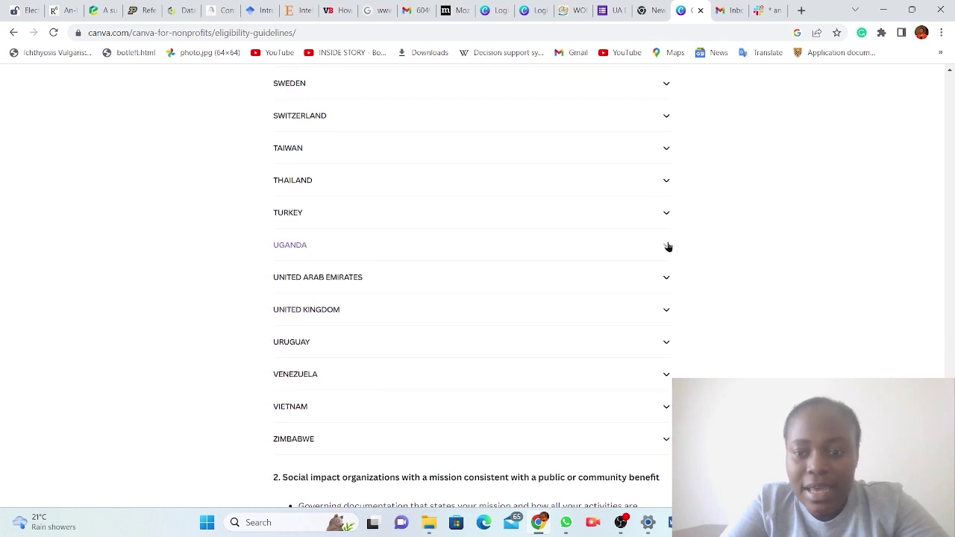
{"action": "left_click", "coordinate": [667, 247]}
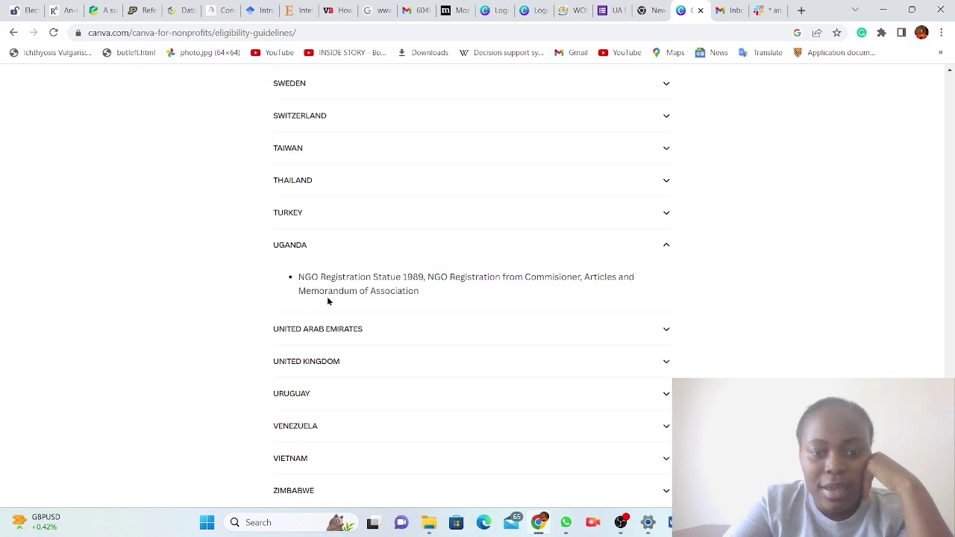
{"action": "scroll", "coordinate": [458, 299], "scroll_direction": "down", "scroll_amount": 7}
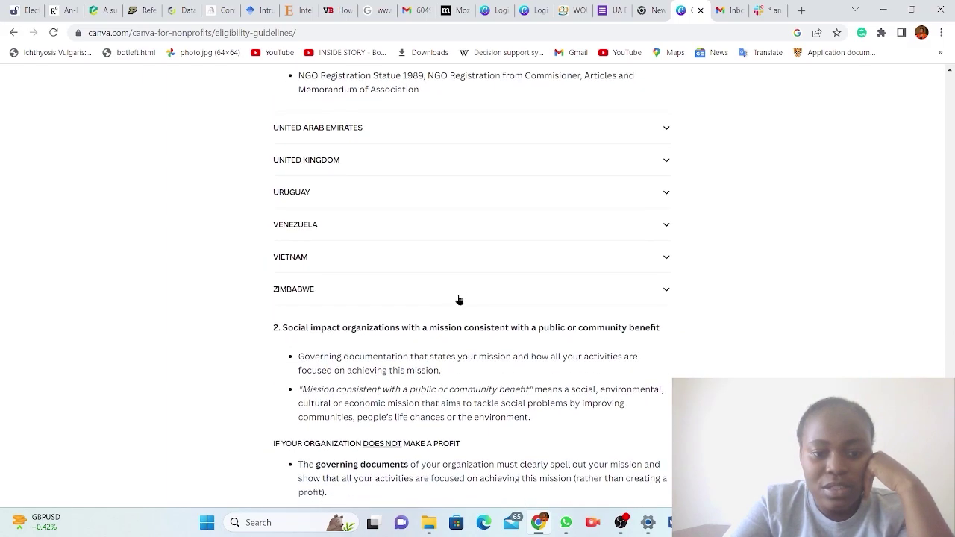
{"action": "scroll", "coordinate": [458, 299], "scroll_direction": "down", "scroll_amount": 1}
{"action": "scroll", "coordinate": [458, 297], "scroll_direction": "up", "scroll_amount": 4}
{"action": "scroll", "coordinate": [458, 296], "scroll_direction": "up", "scroll_amount": 20}
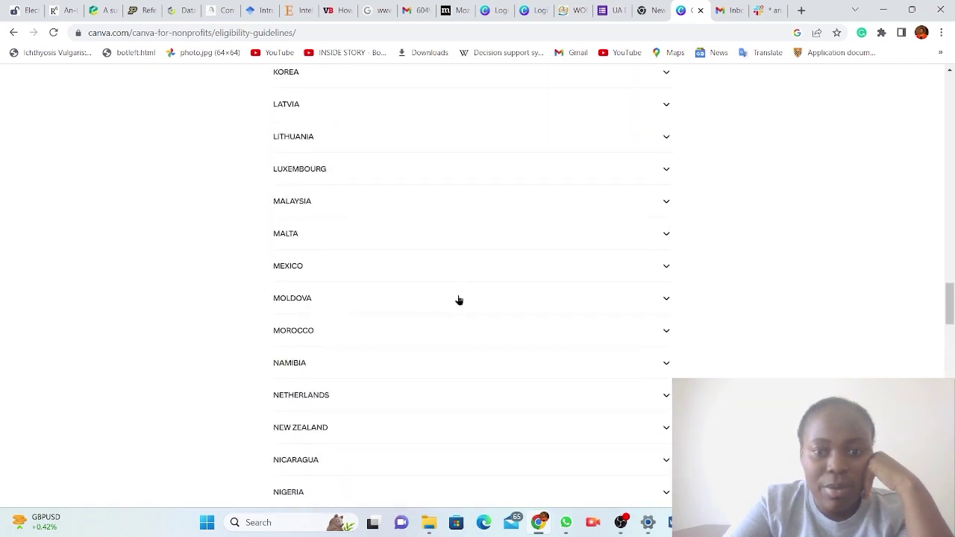
{"action": "scroll", "coordinate": [458, 299], "scroll_direction": "up", "scroll_amount": 10}
{"action": "scroll", "coordinate": [458, 299], "scroll_direction": "down", "scroll_amount": 6}
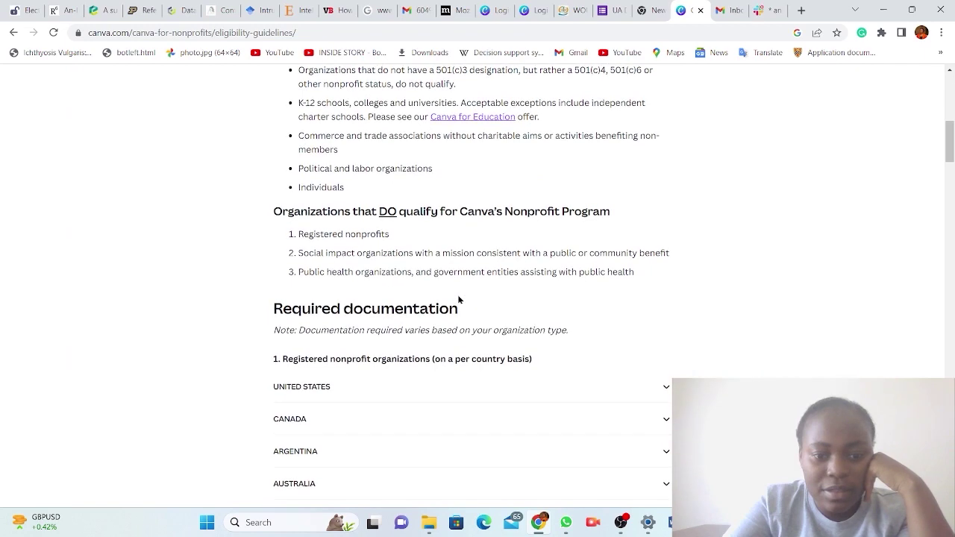
{"action": "scroll", "coordinate": [458, 299], "scroll_direction": "up", "scroll_amount": 1}
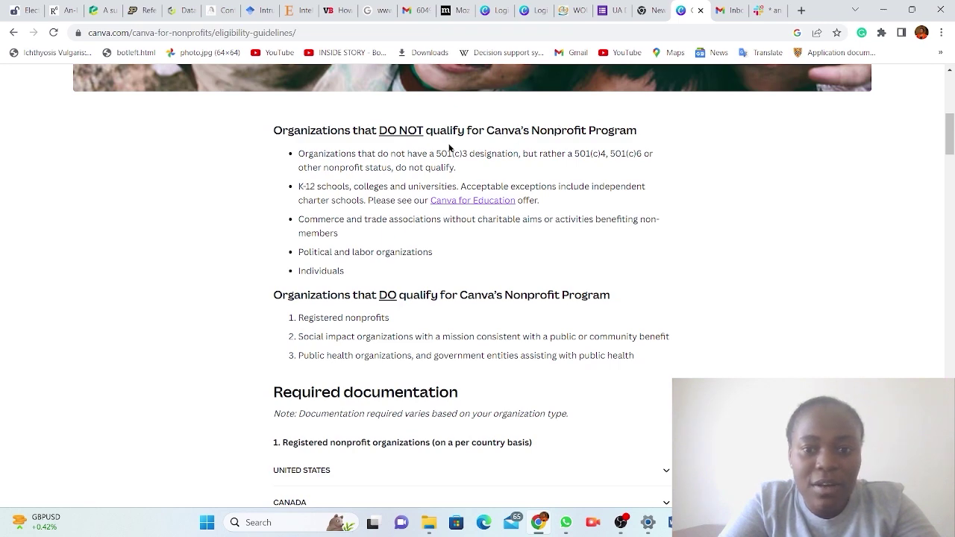
{"action": "scroll", "coordinate": [392, 223], "scroll_direction": "down", "scroll_amount": 2}
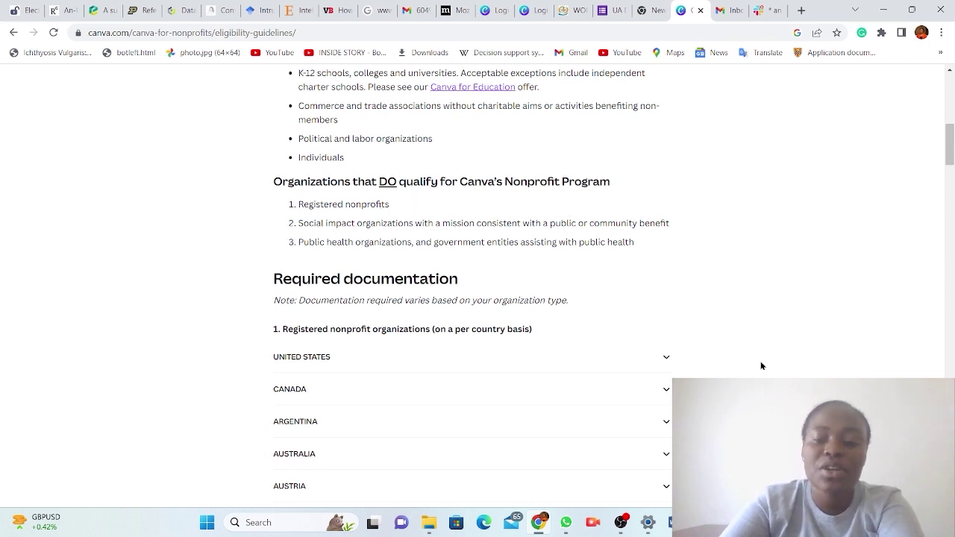
Scroll to the bottom, choose 'Apply for Canva for Nonprofits', then 'Get started'.
{"action": "scroll", "coordinate": [761, 364], "scroll_direction": "down", "scroll_amount": 4}
{"action": "scroll", "coordinate": [761, 365], "scroll_direction": "down", "scroll_amount": 20}
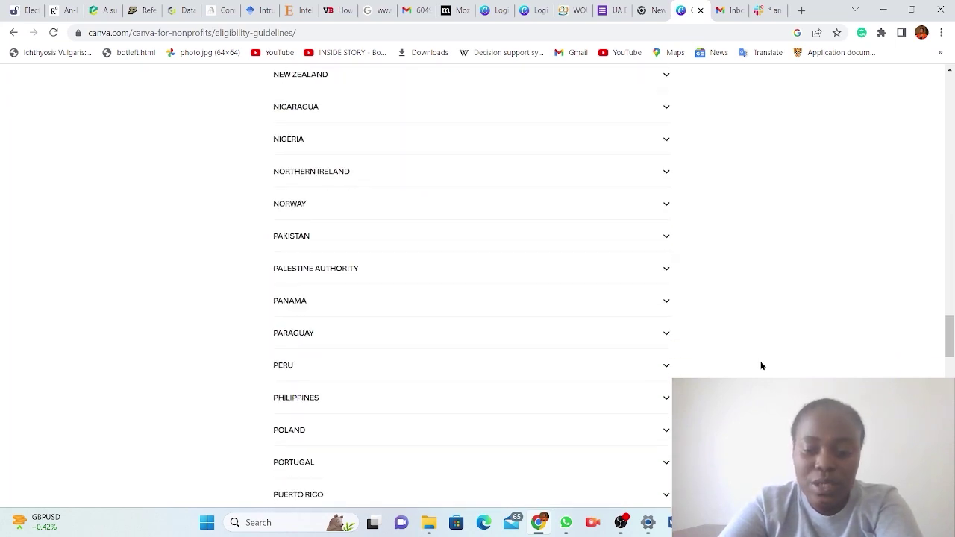
{"action": "scroll", "coordinate": [761, 365], "scroll_direction": "down", "scroll_amount": 10}
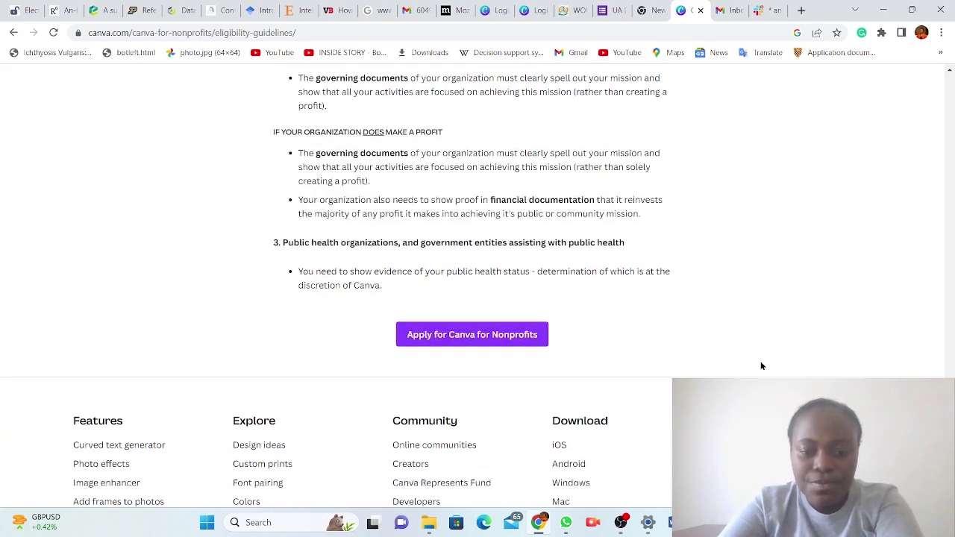
{"action": "scroll", "coordinate": [404, 358], "scroll_direction": "down", "scroll_amount": 3}
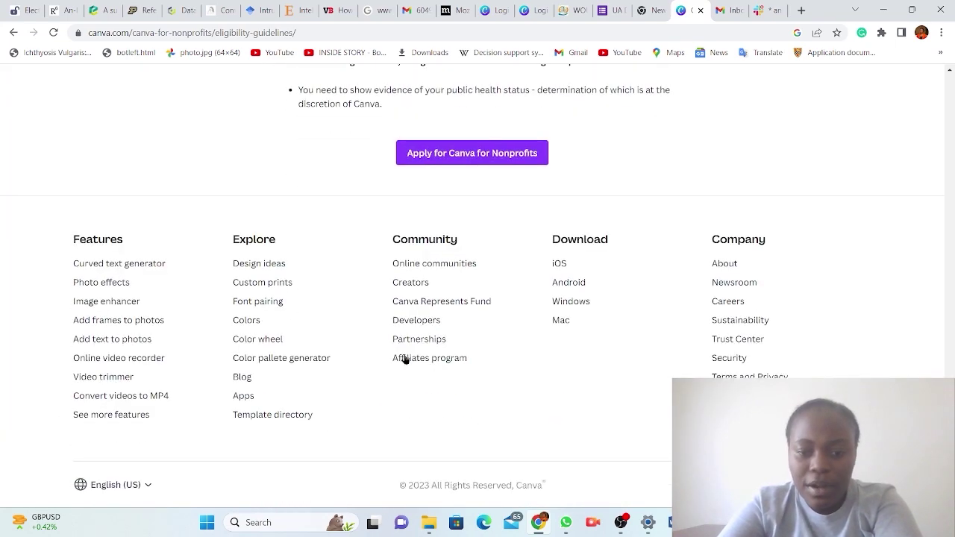
{"action": "left_click", "coordinate": [462, 155]}
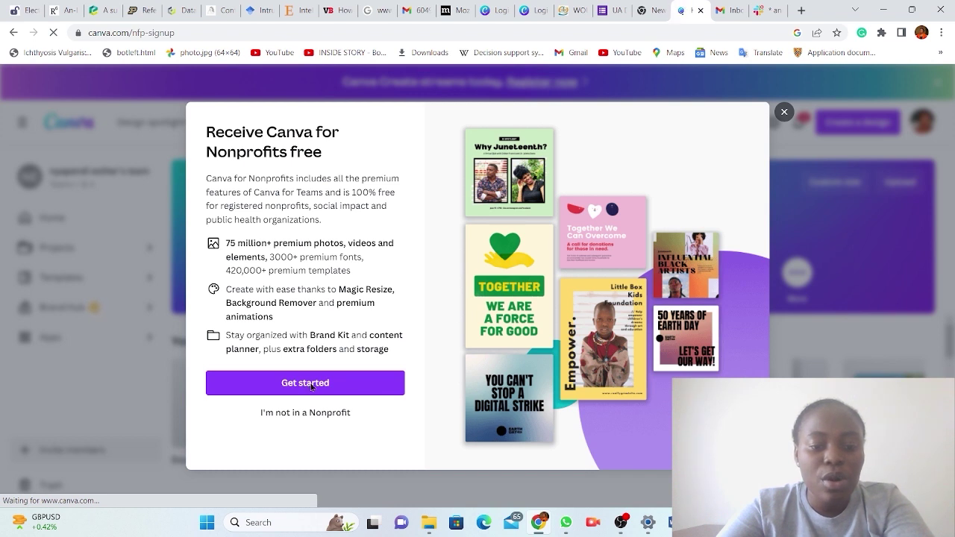
{"action": "left_click", "coordinate": [311, 386]}
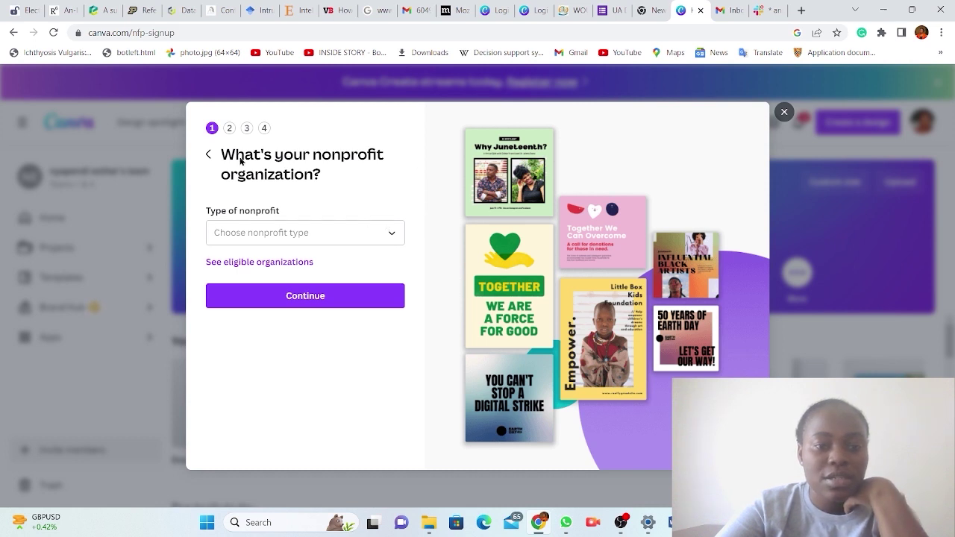
Set the type of nonprofit to 'Registered nonprofit organization'.
{"action": "left_click", "coordinate": [401, 236]}
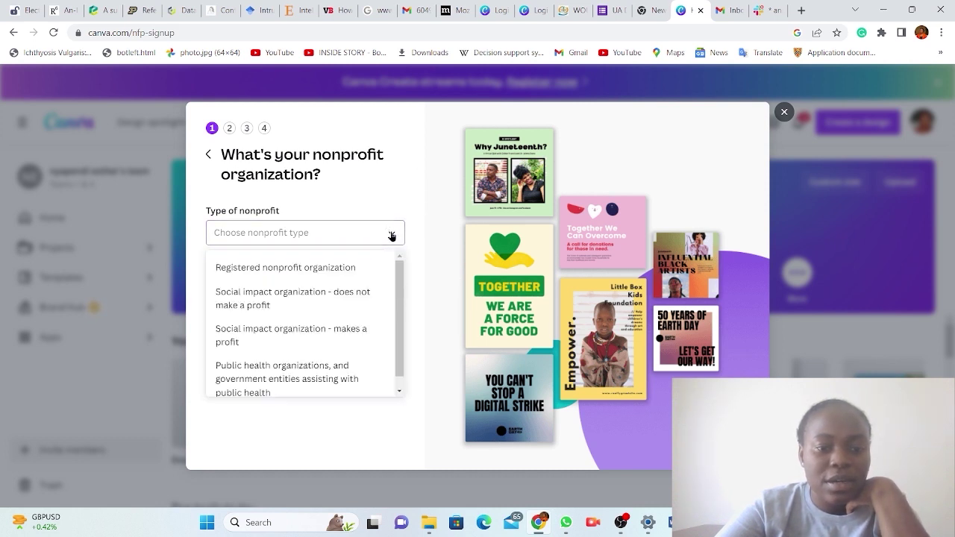
{"action": "left_click", "coordinate": [280, 269]}
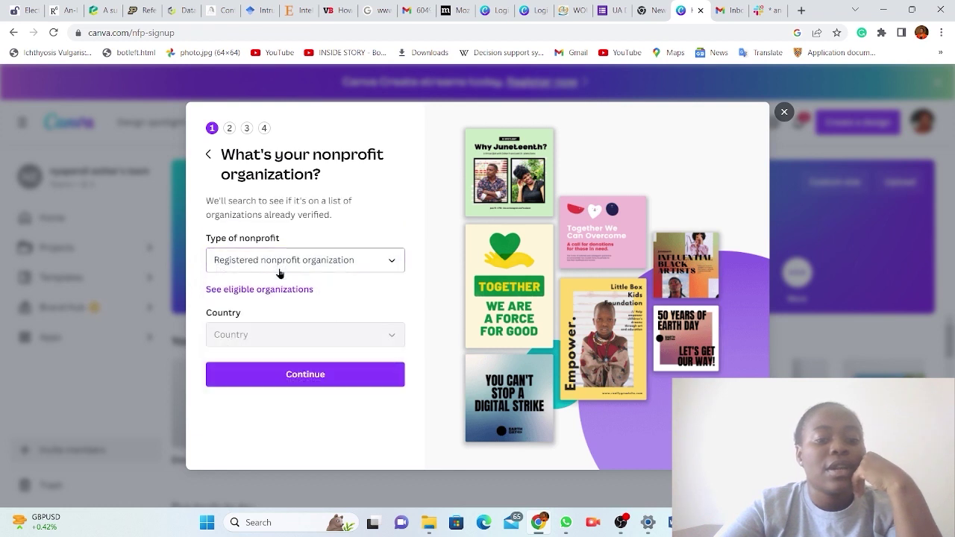
{"action": "left_click", "coordinate": [388, 261]}
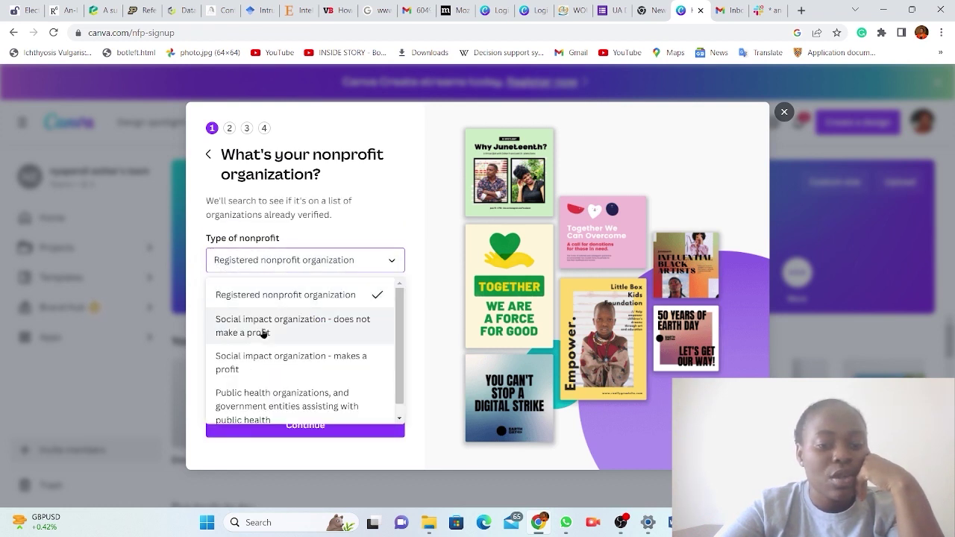
{"action": "scroll", "coordinate": [263, 334], "scroll_direction": "down", "scroll_amount": 1}
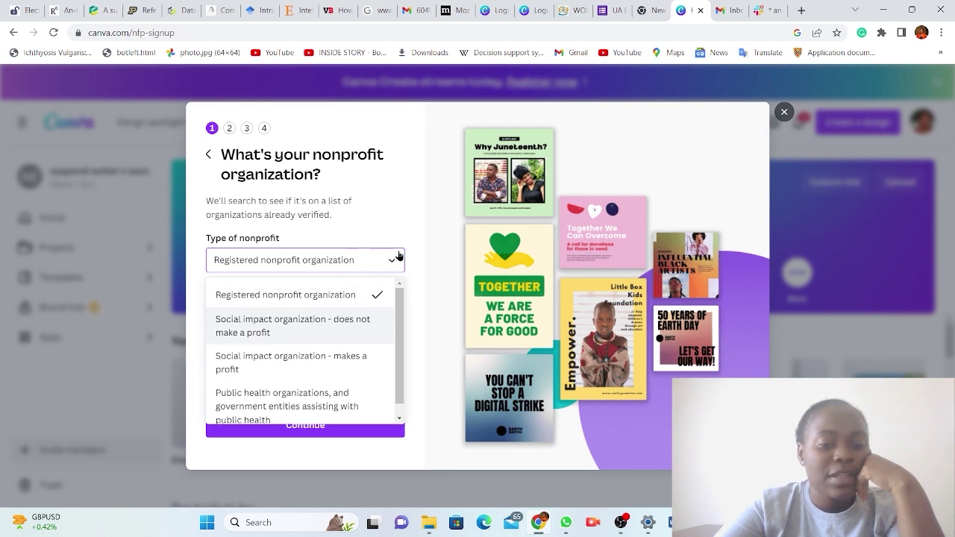
{"action": "left_click", "coordinate": [414, 205]}
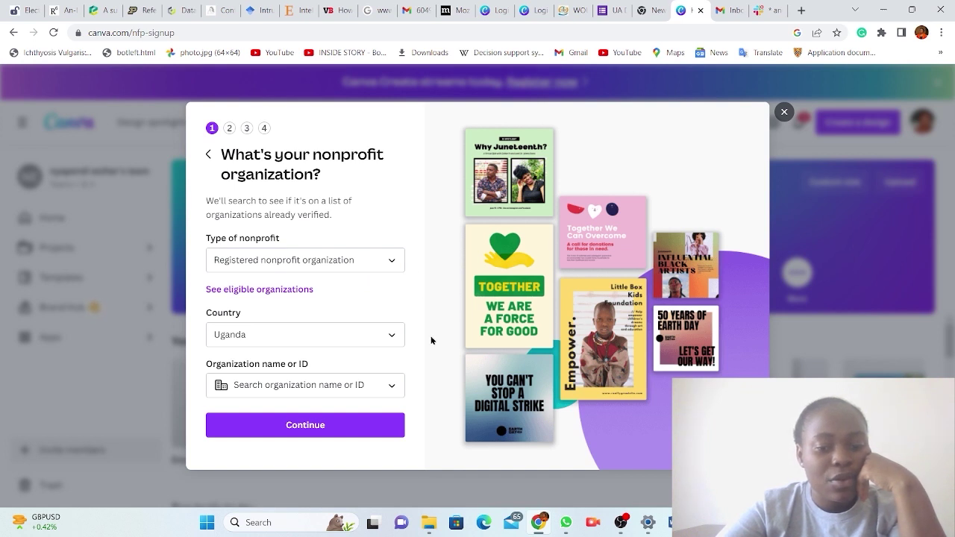
Keep Uganda selected in the Country dropdown.
{"action": "left_click", "coordinate": [391, 334]}
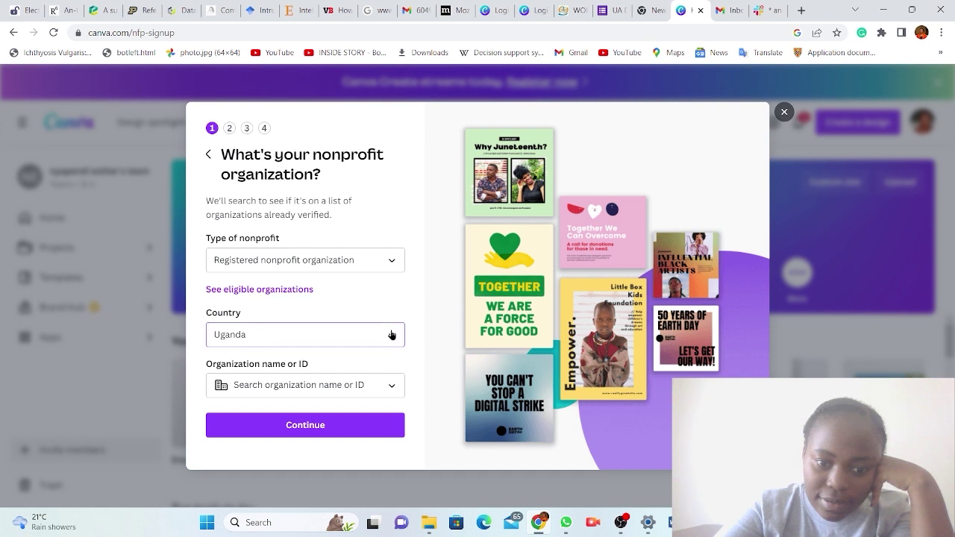
{"action": "left_click", "coordinate": [391, 334]}
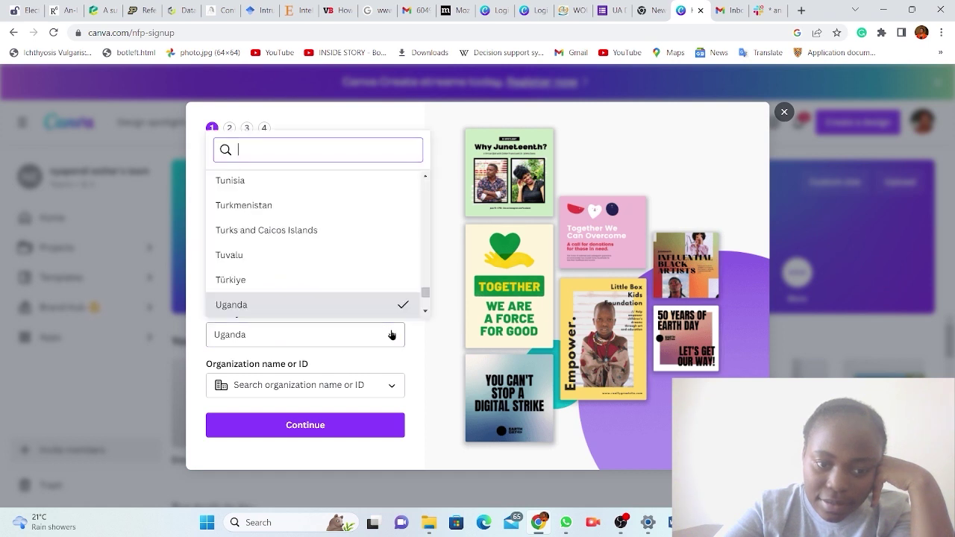
{"action": "left_click", "coordinate": [368, 307]}
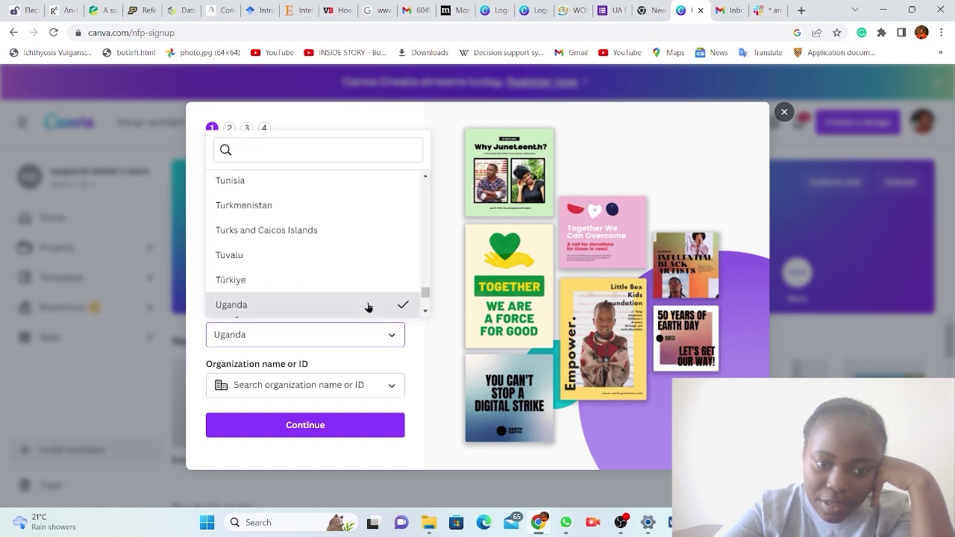
{"action": "left_click", "coordinate": [457, 356]}
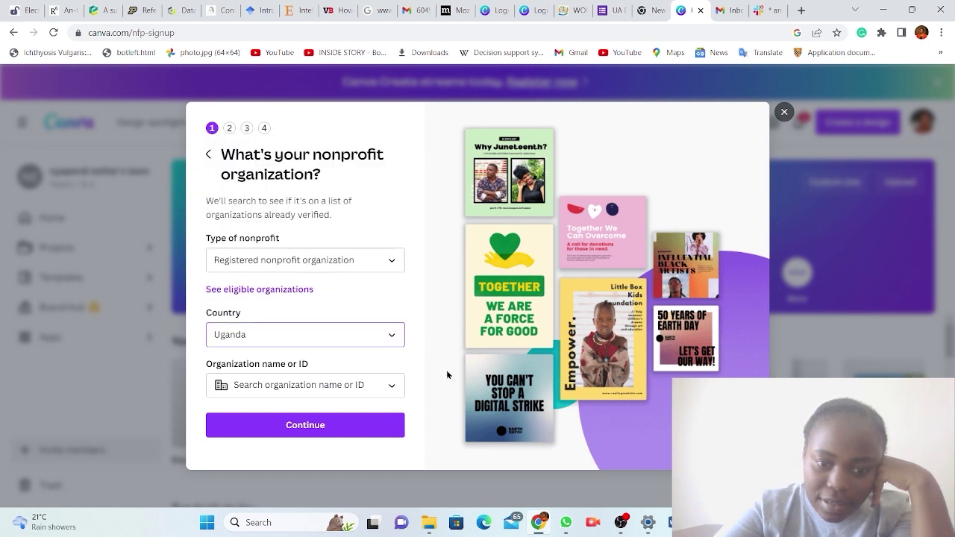
{"action": "left_click", "coordinate": [298, 386]}
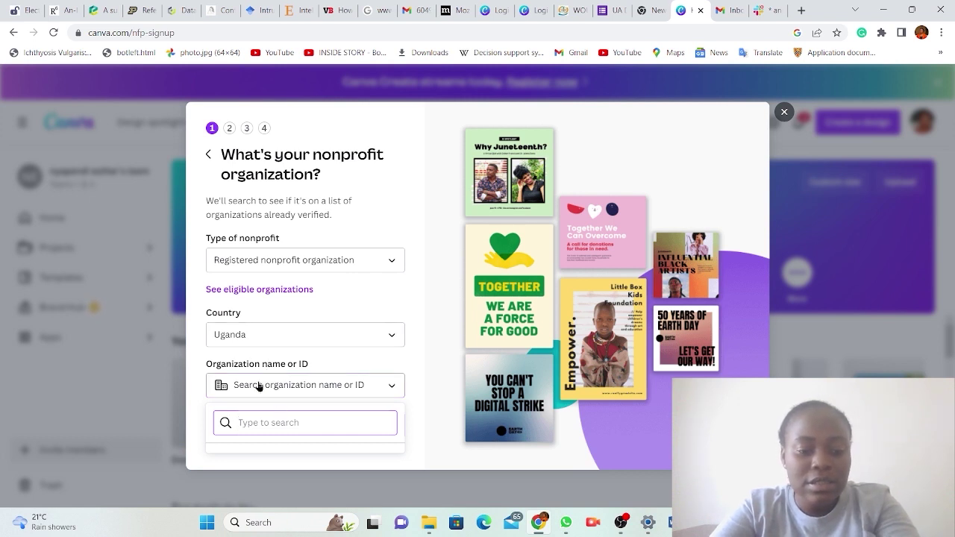
{"action": "type", "text": "1"}
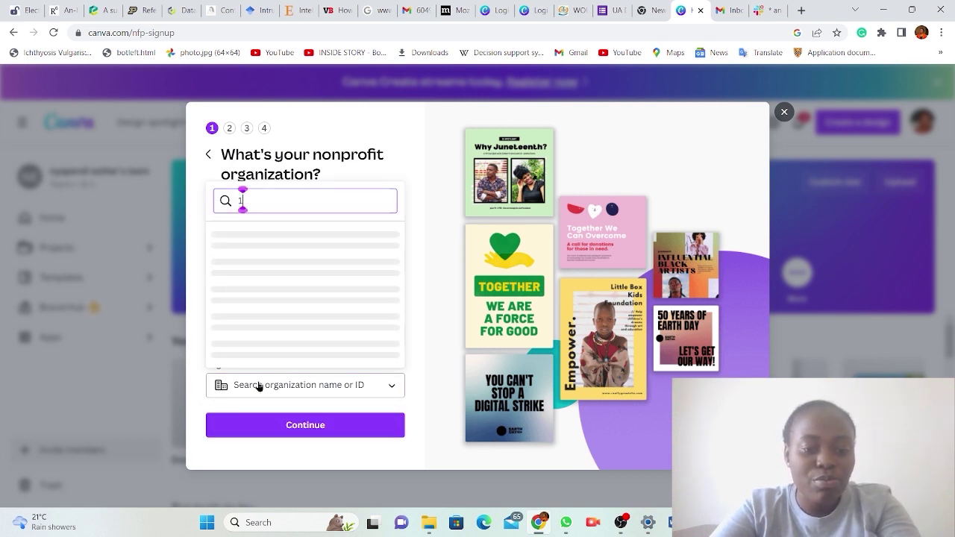
{"action": "scroll", "coordinate": [275, 315], "scroll_direction": "down", "scroll_amount": 1}
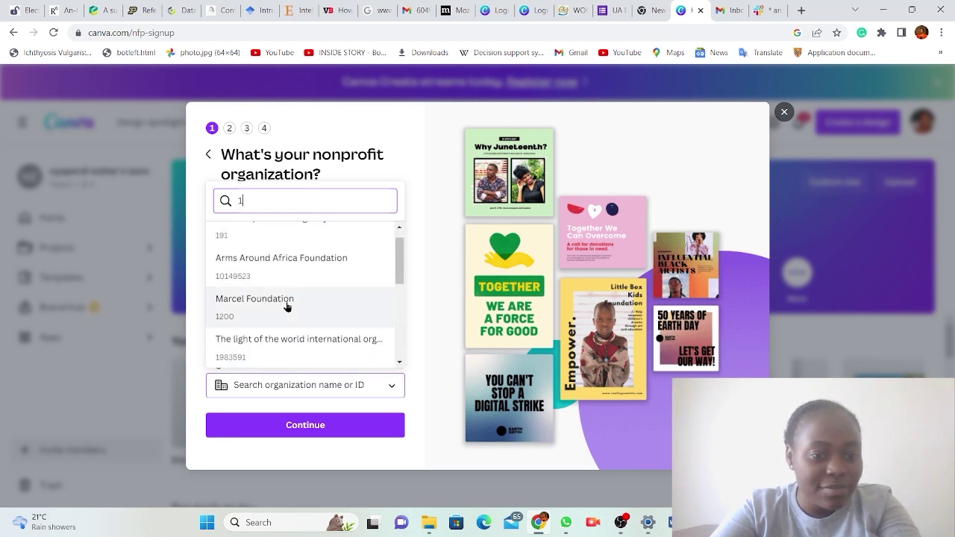
{"action": "scroll", "coordinate": [287, 306], "scroll_direction": "down", "scroll_amount": 3}
{"action": "scroll", "coordinate": [287, 306], "scroll_direction": "down", "scroll_amount": 6}
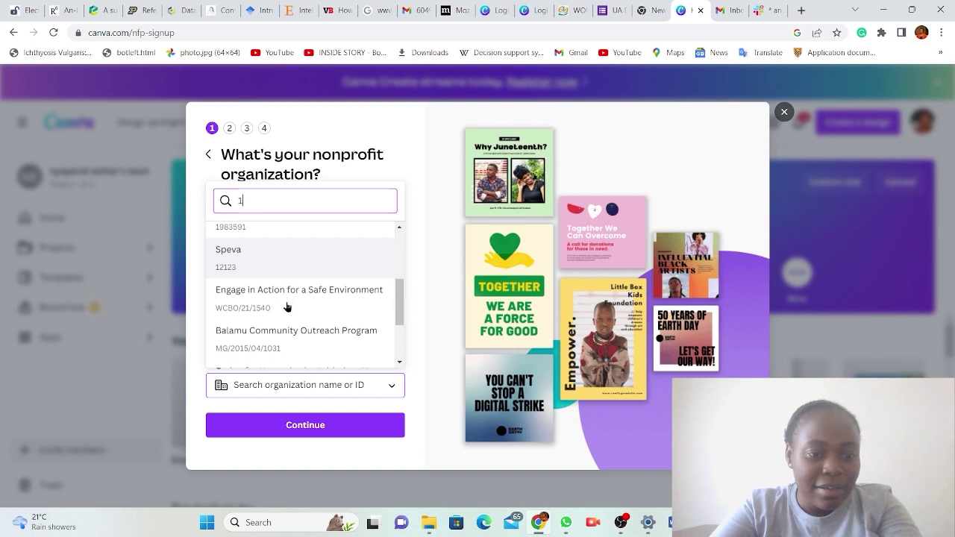
{"action": "scroll", "coordinate": [286, 307], "scroll_direction": "down", "scroll_amount": 2}
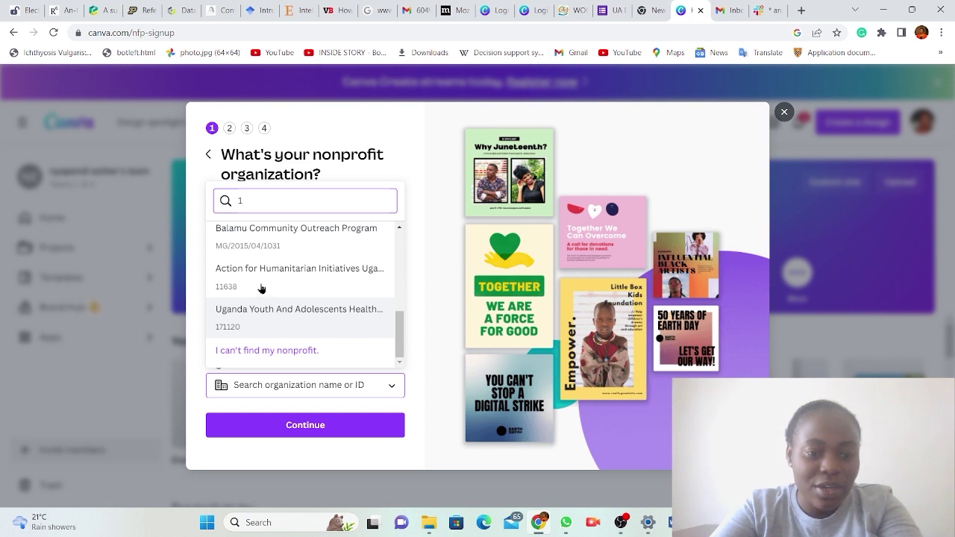
{"action": "scroll", "coordinate": [305, 275], "scroll_direction": "up", "scroll_amount": 5}
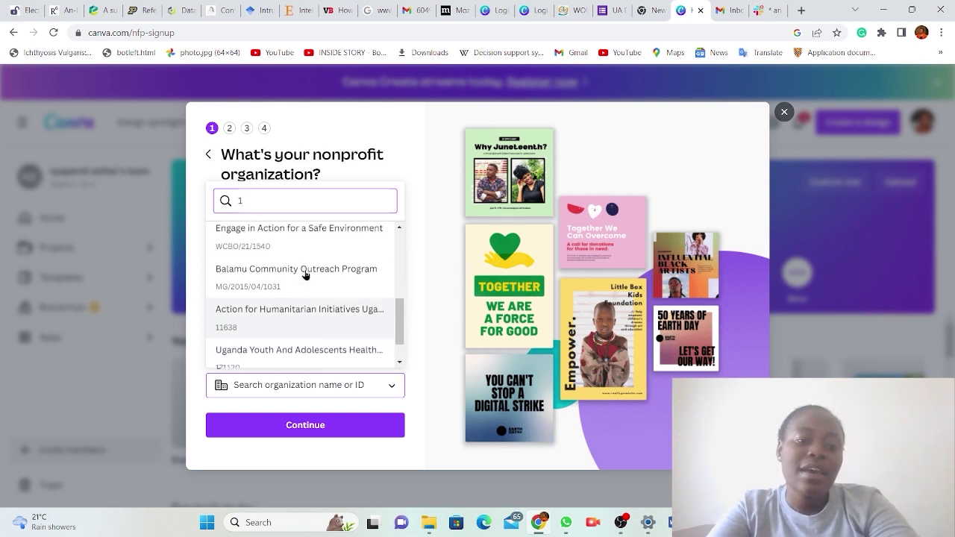
{"action": "scroll", "coordinate": [305, 275], "scroll_direction": "up", "scroll_amount": 4}
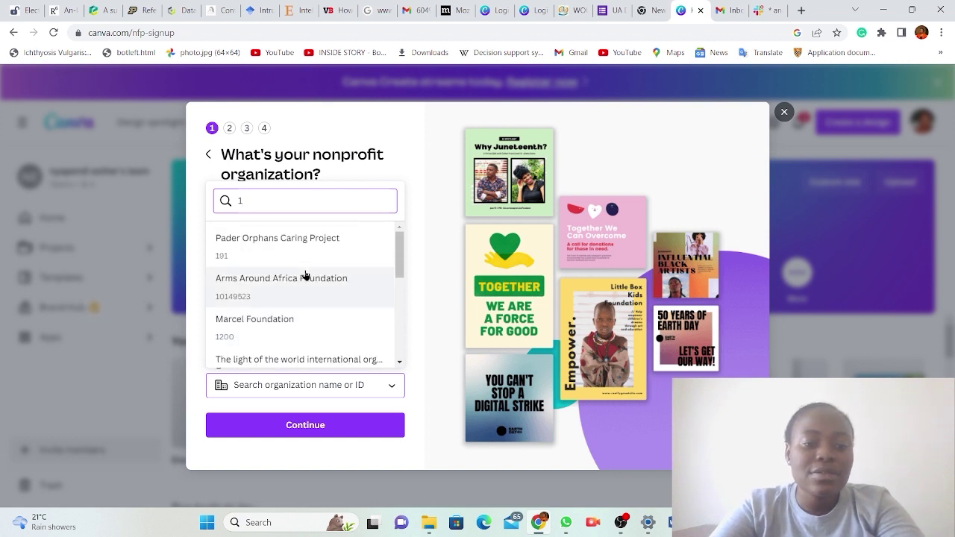
{"action": "left_click", "coordinate": [432, 172]}
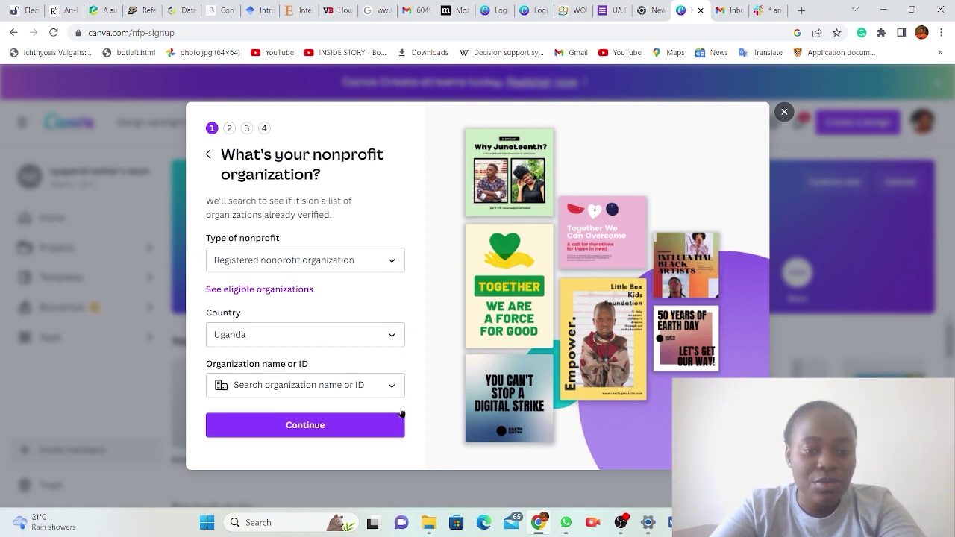
Trigger the empty-field error, close the signup form, and stop the OBS recording.
{"action": "left_click", "coordinate": [305, 422]}
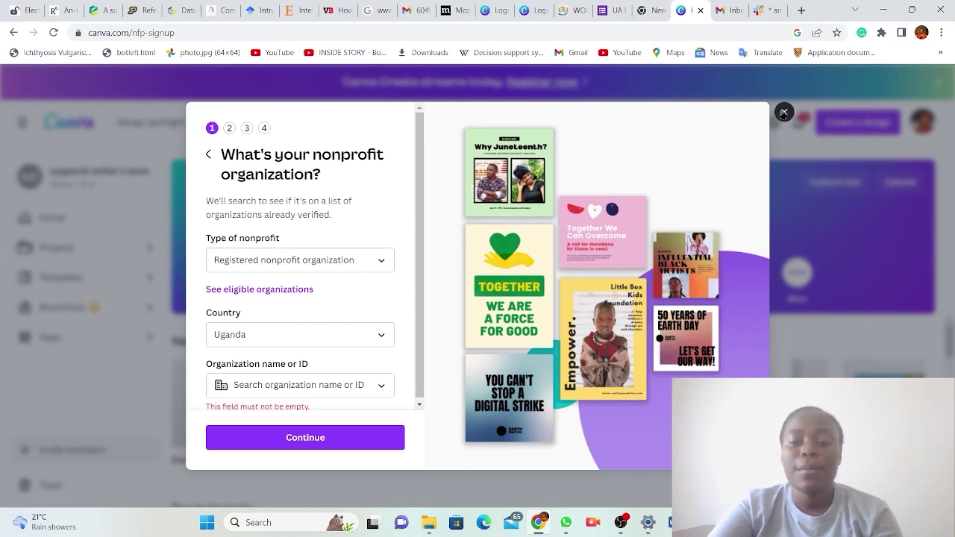
{"action": "left_click", "coordinate": [784, 113]}
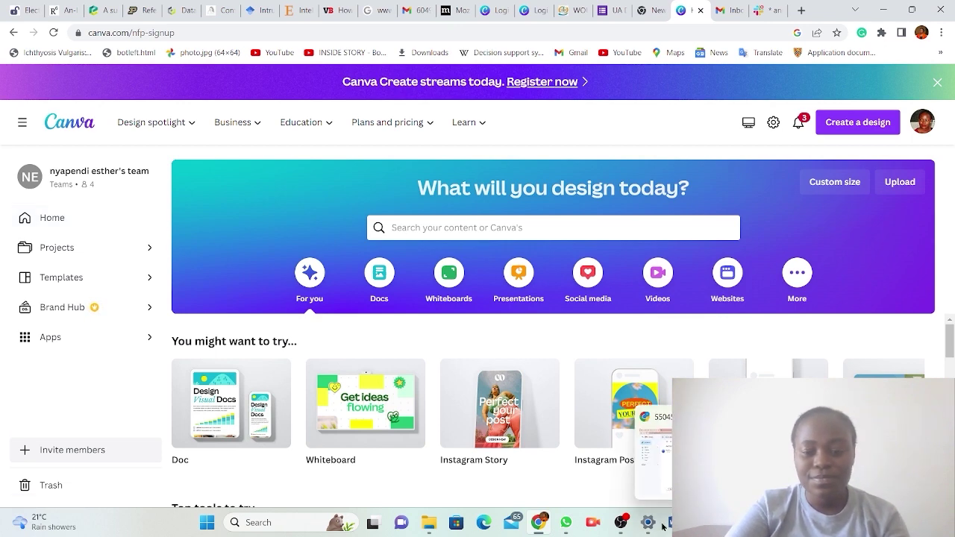
{"action": "left_click", "coordinate": [633, 471]}
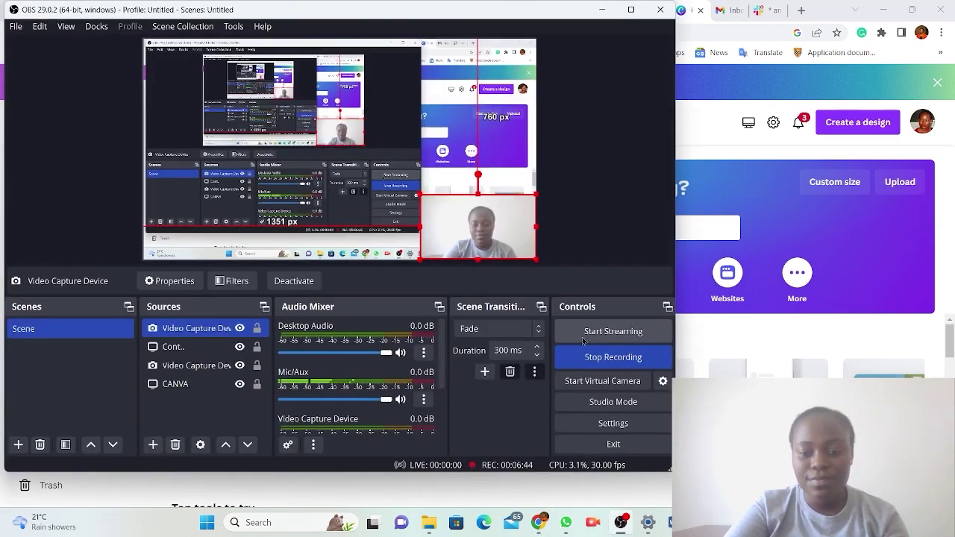
{"action": "left_click", "coordinate": [613, 357]}
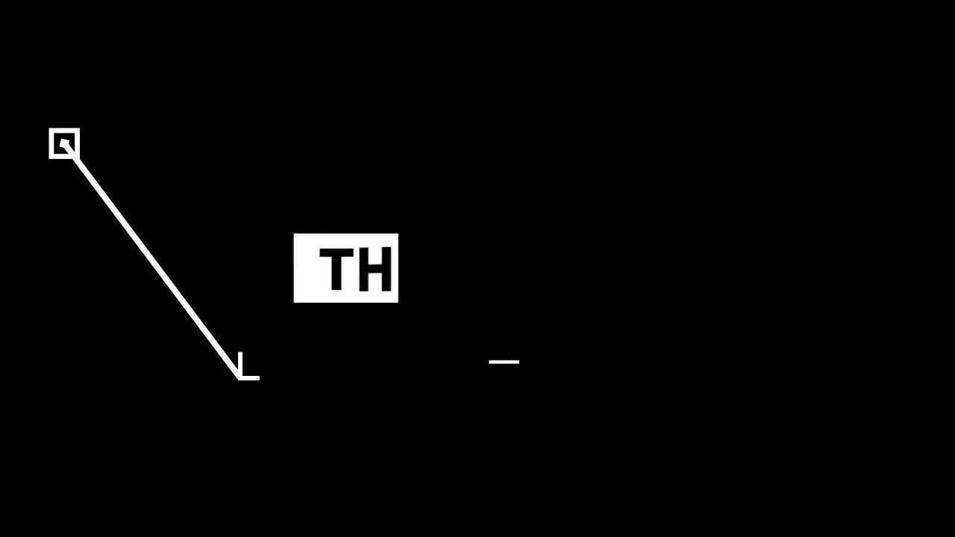